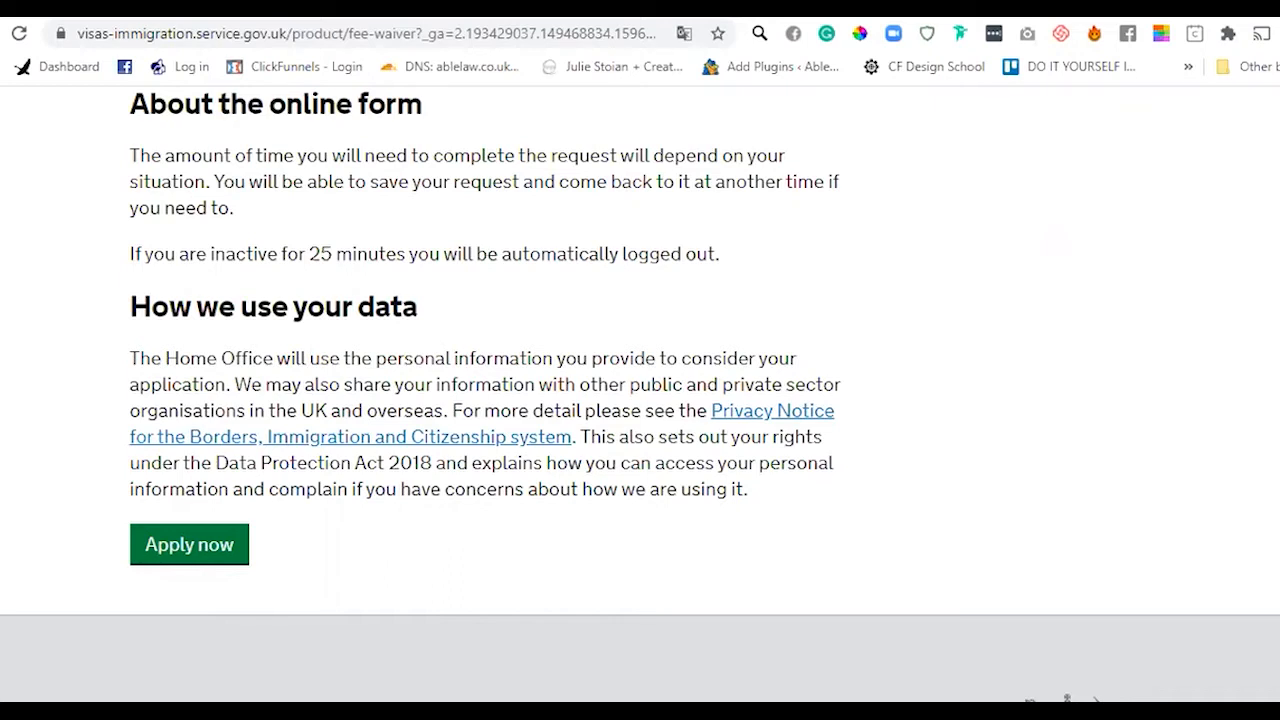
- Scroll the fee waiver information page and start the application with Apply now
scroll(640, 400, down, 1)
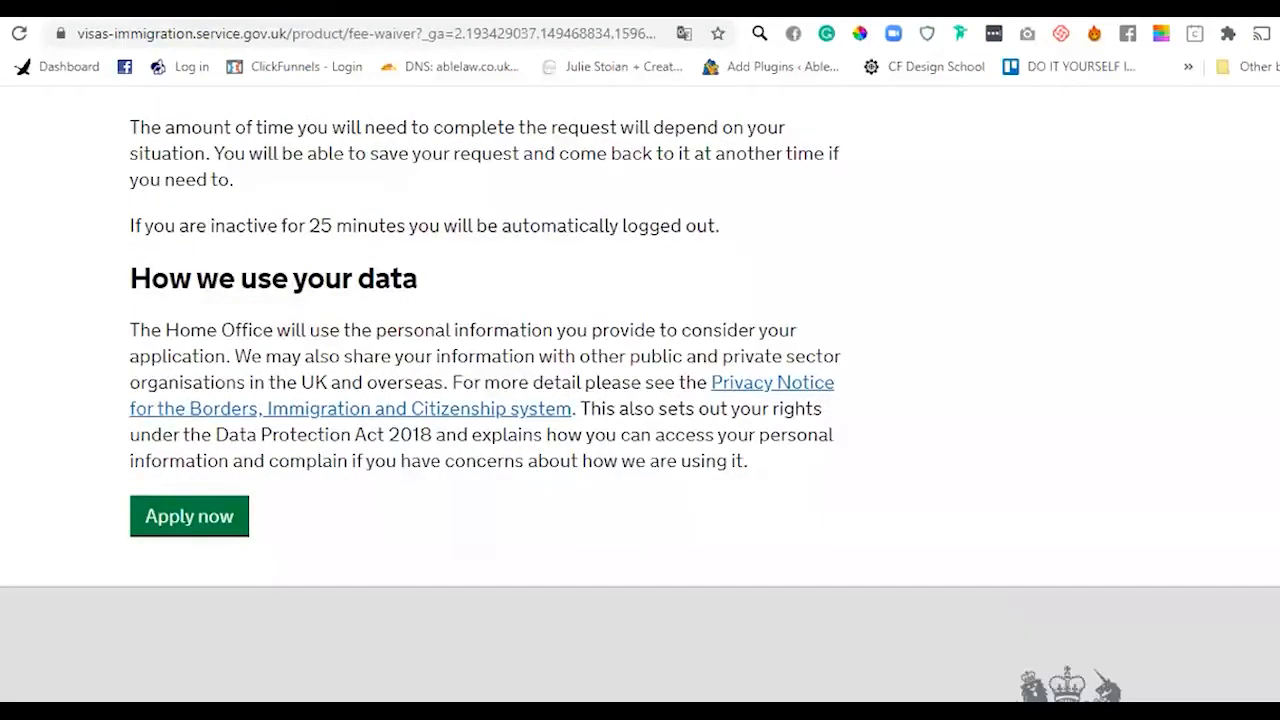
scroll(640, 400, up, 3)
scroll(485, 400, down, 2)
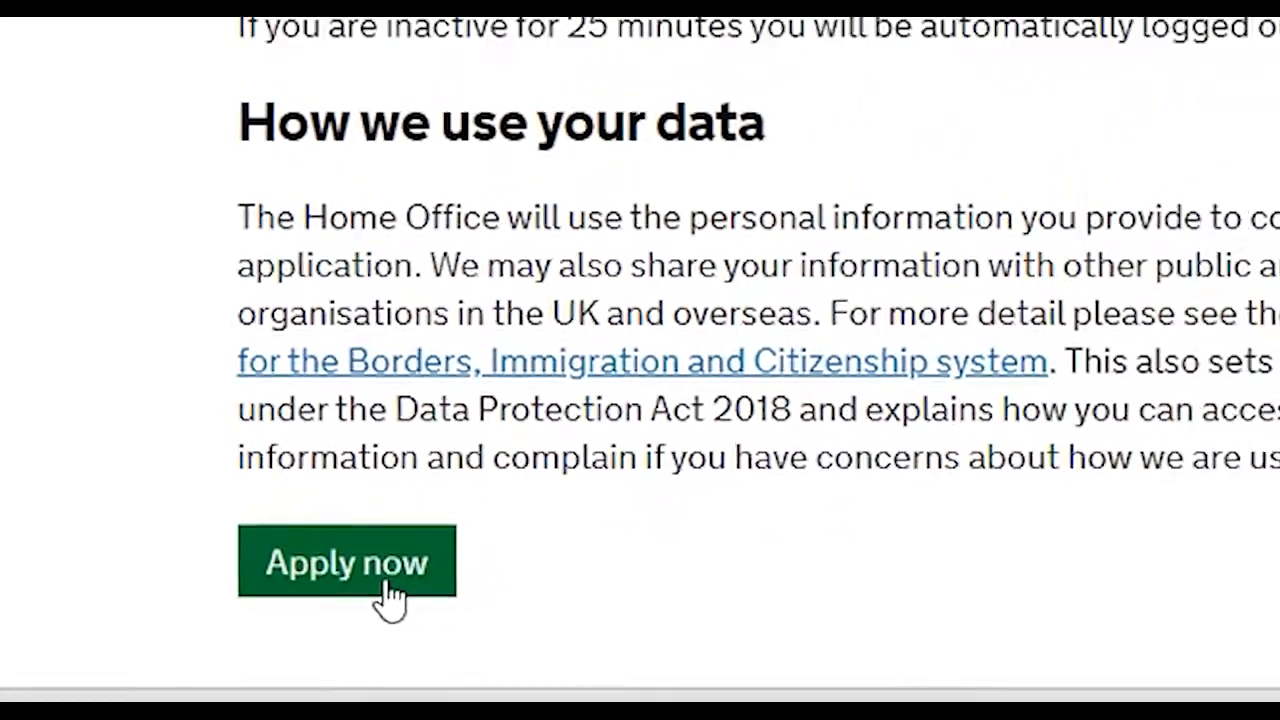
click(211, 627)
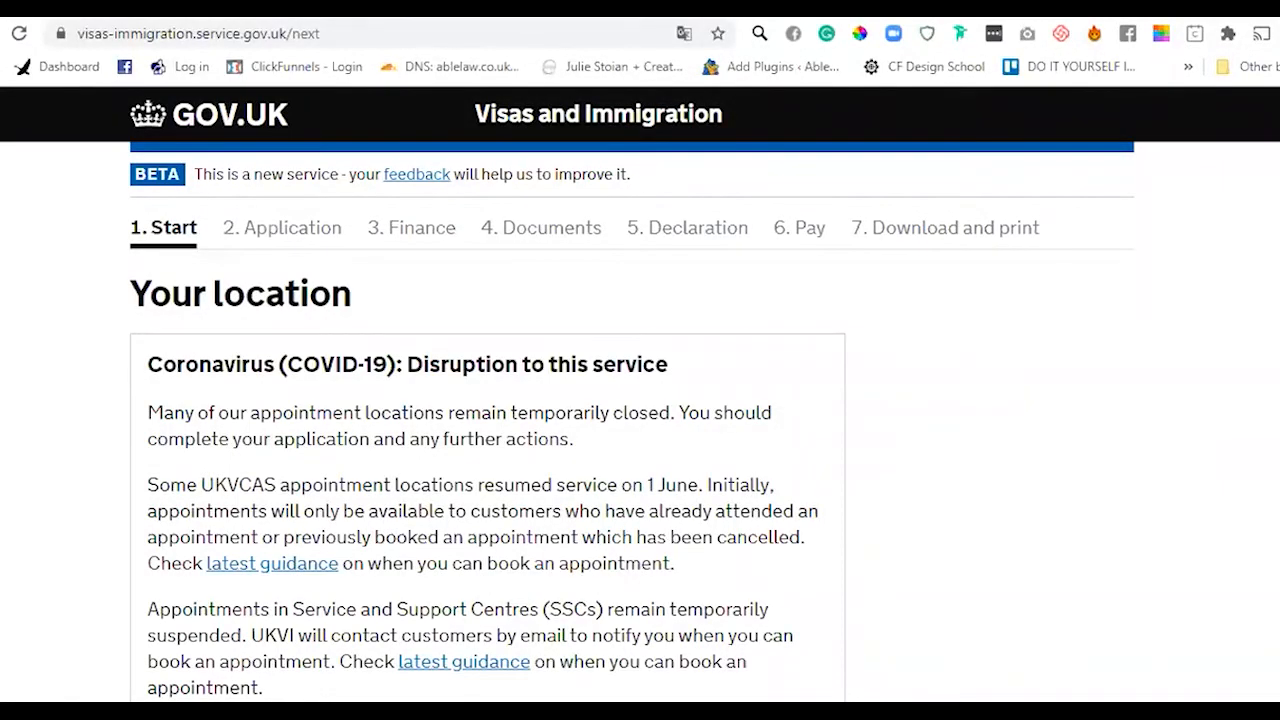
- Answer Yes to 'Are you currently in the UK?' and save
scroll(640, 391, down, 1)
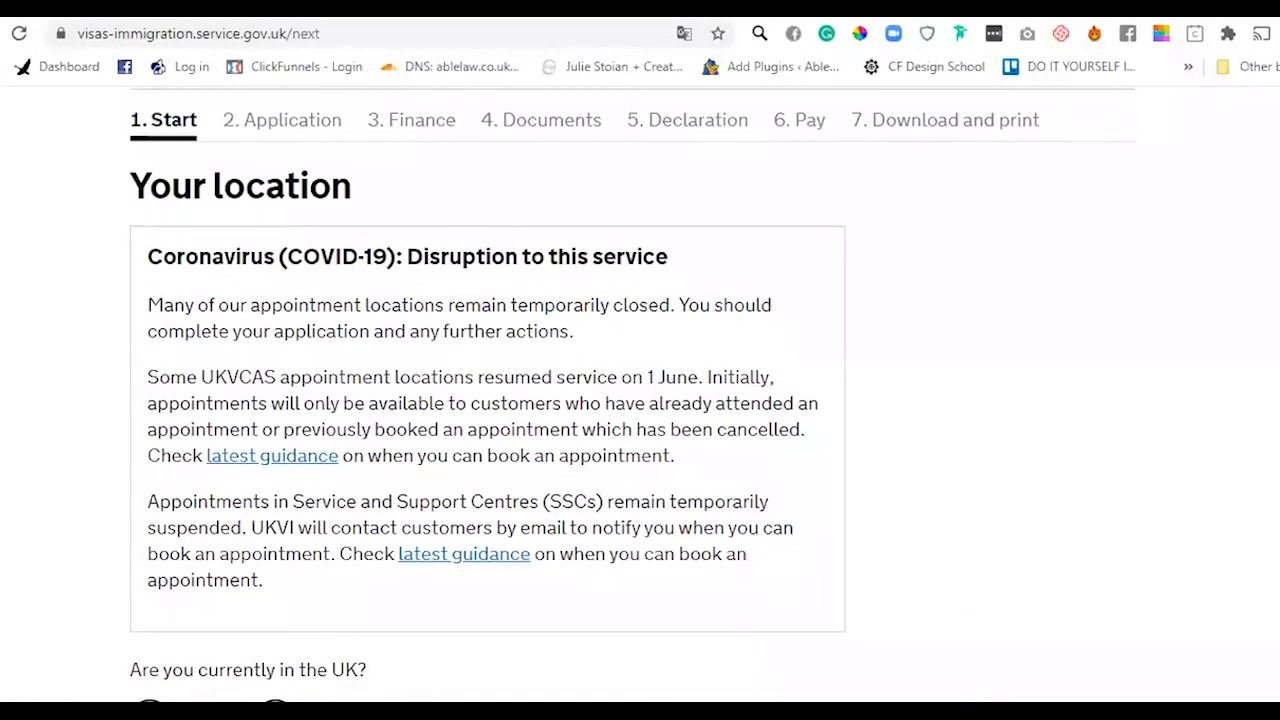
scroll(632, 396, down, 1)
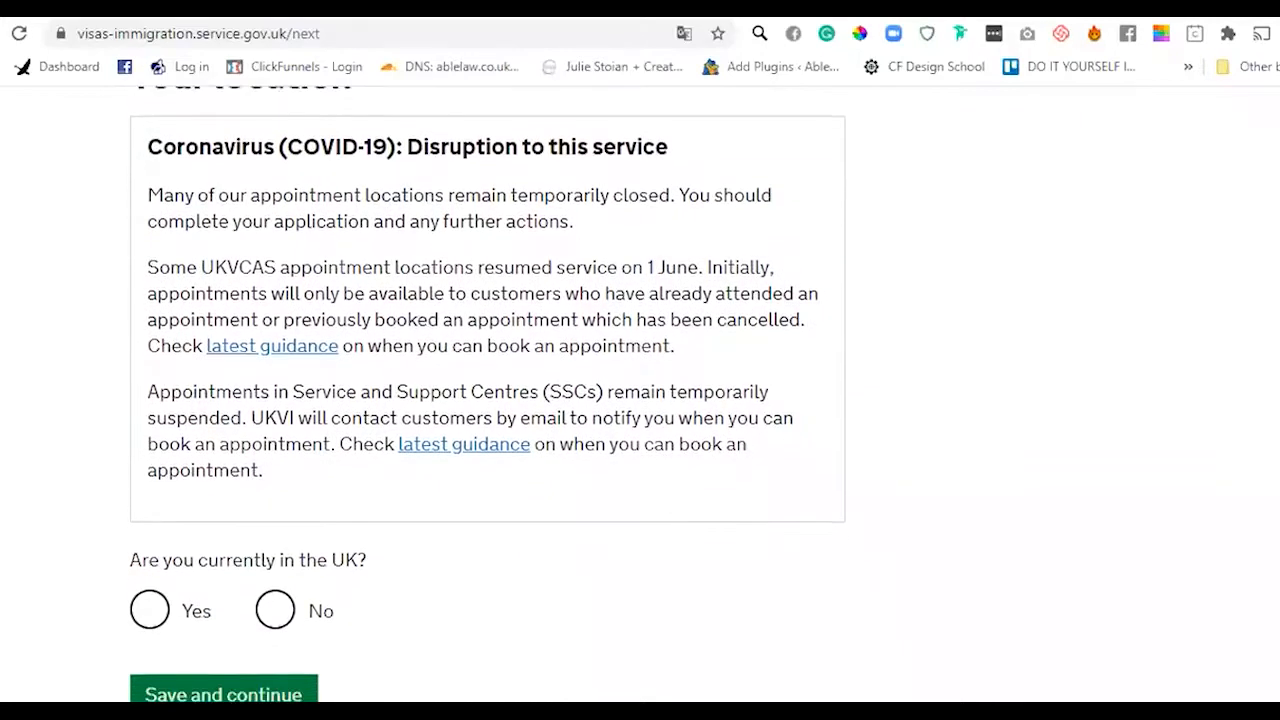
scroll(487, 394, down, 1)
scroll(487, 394, up, 1)
click(148, 582)
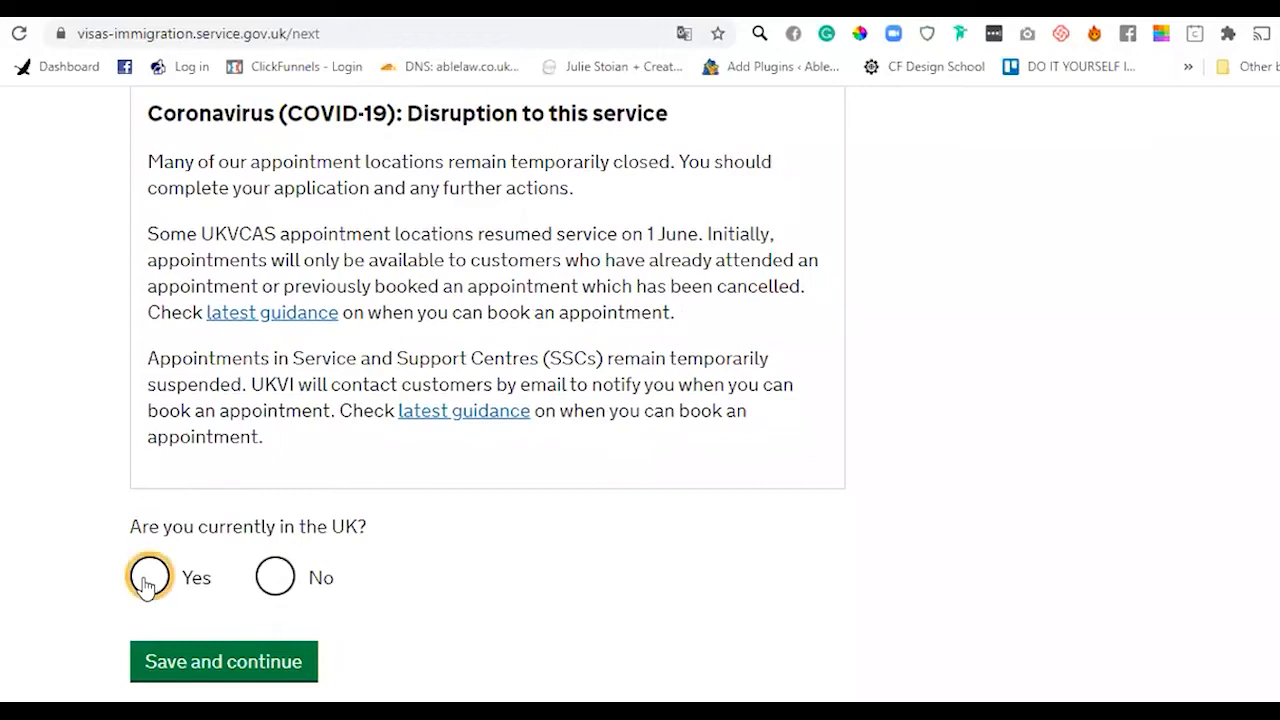
click(246, 668)
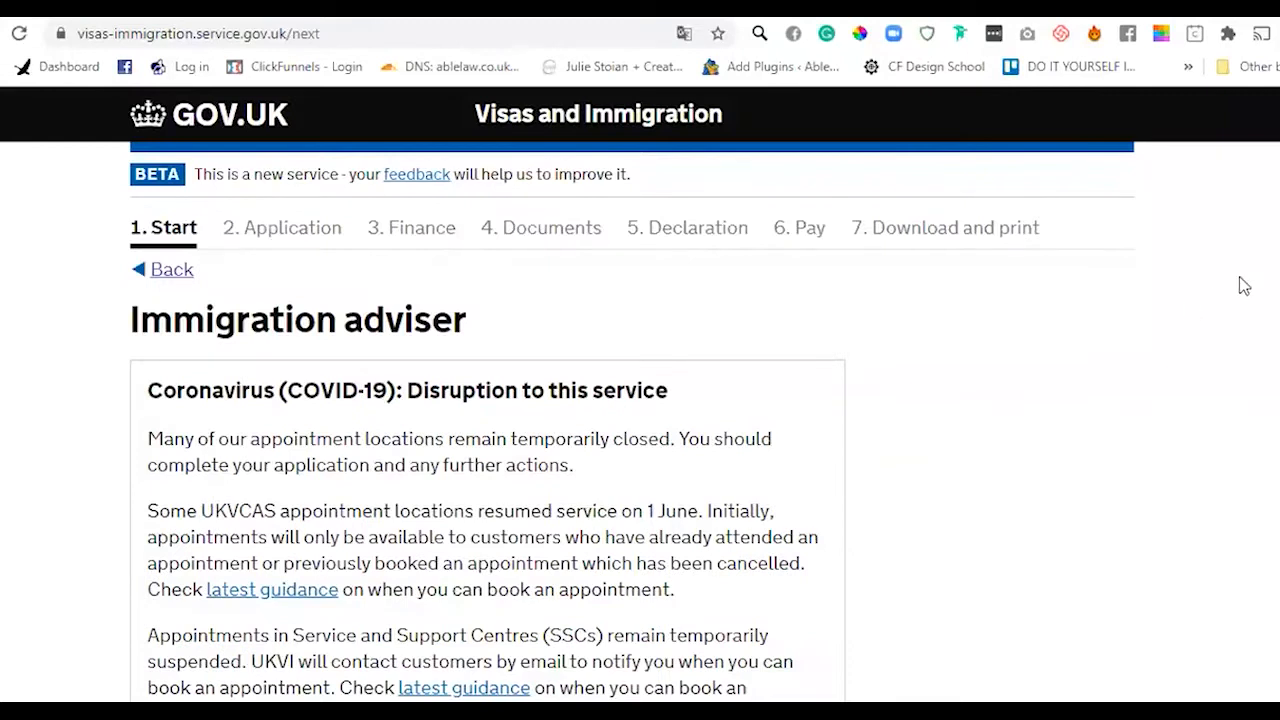
- Answer No to having a UK-based immigration adviser and save the answer
scroll(640, 400, down, 4)
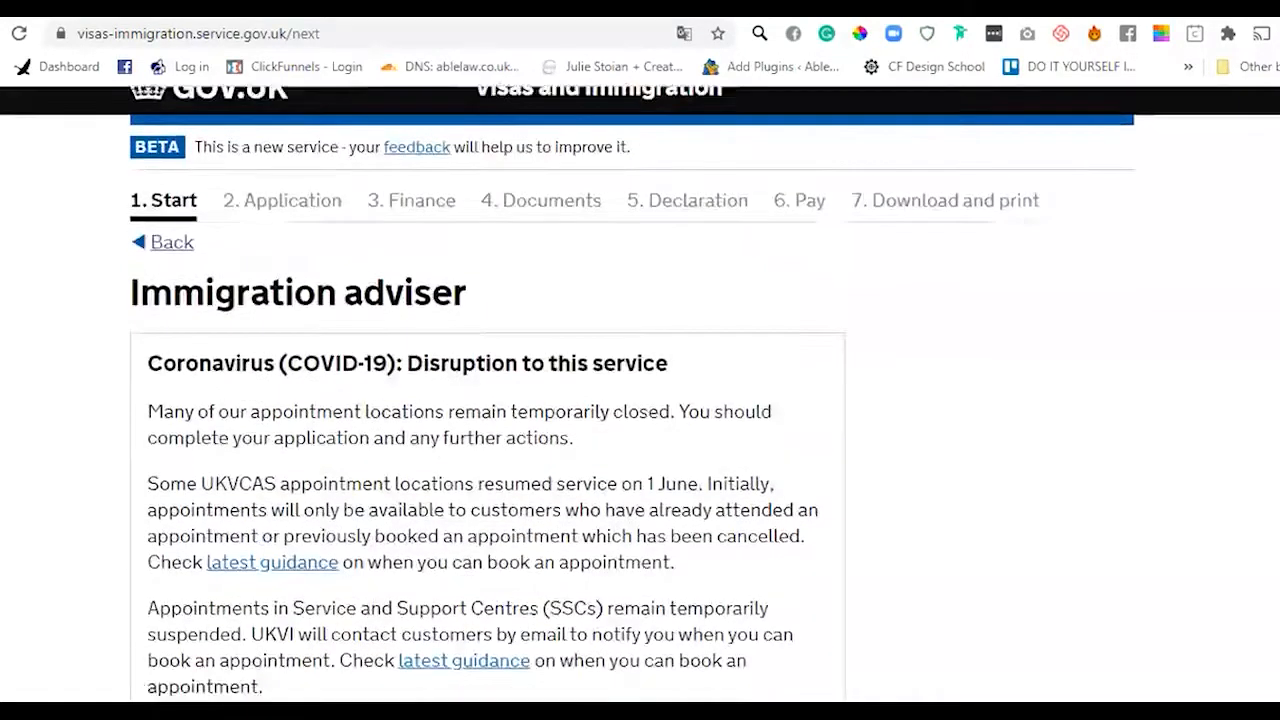
scroll(640, 400, down, 2)
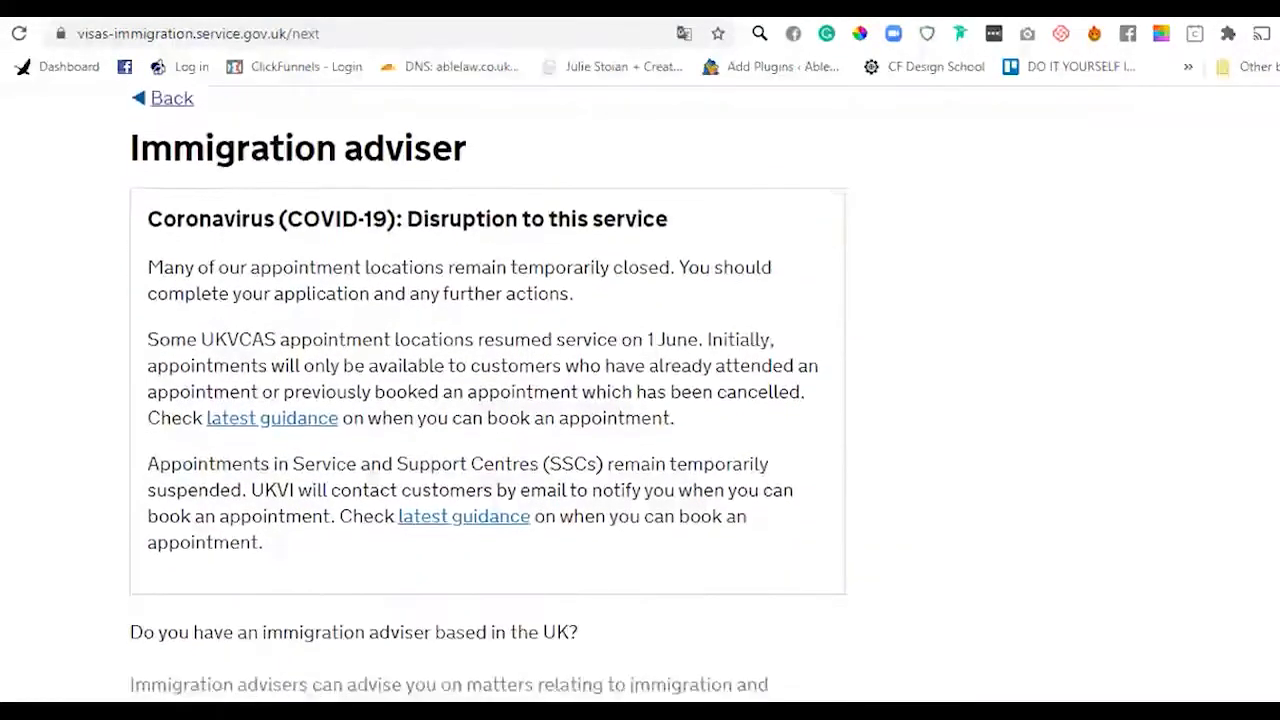
scroll(640, 400, down, 1)
scroll(640, 400, up, 1)
scroll(640, 400, down, 1)
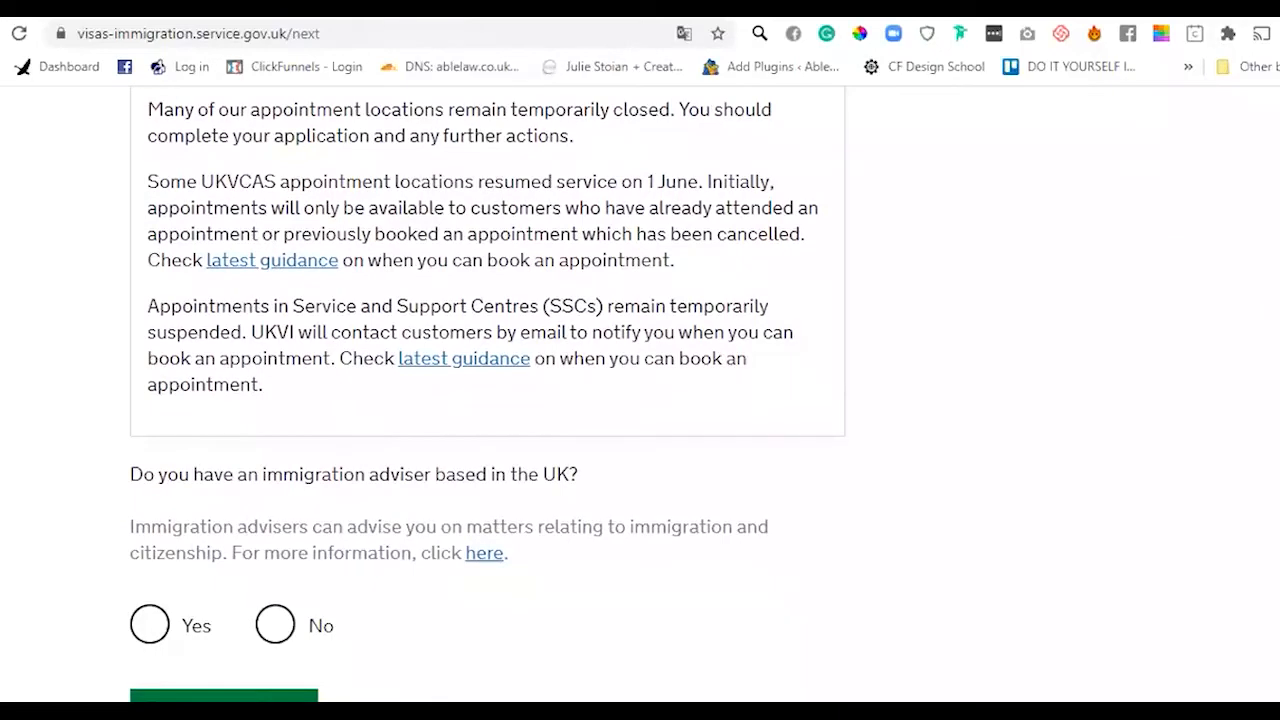
scroll(487, 390, down, 1)
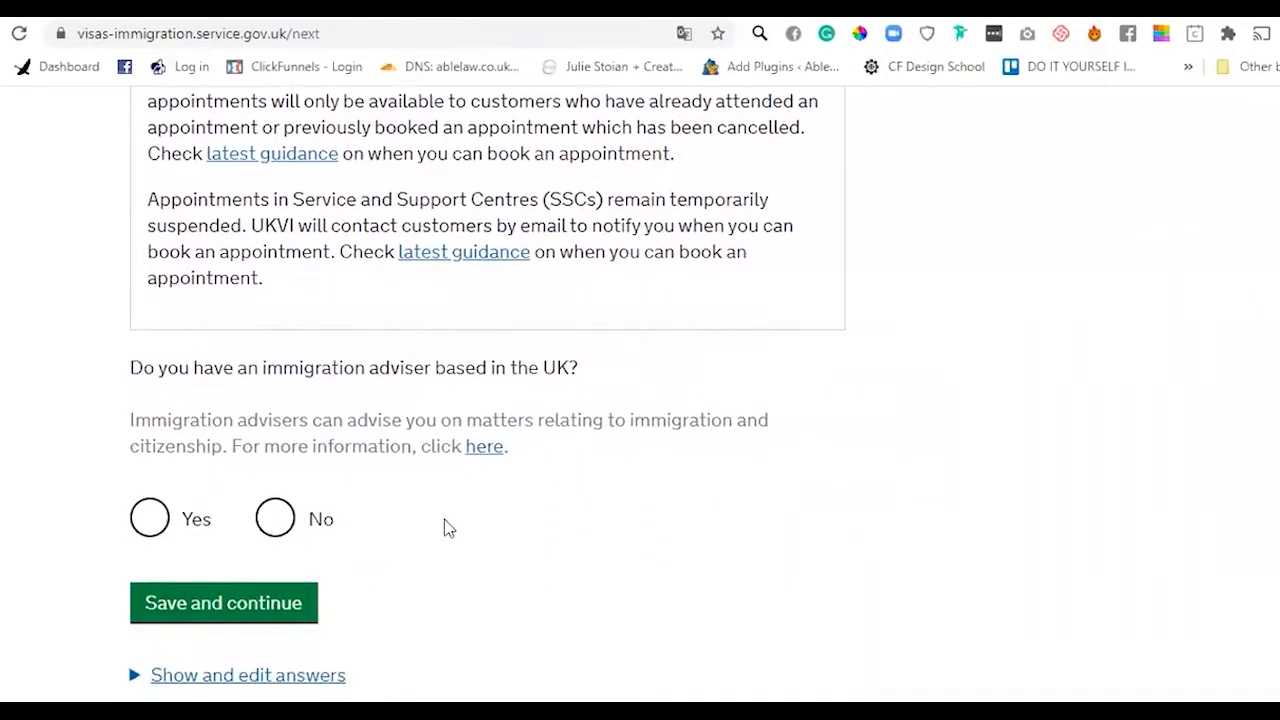
click(275, 520)
click(257, 607)
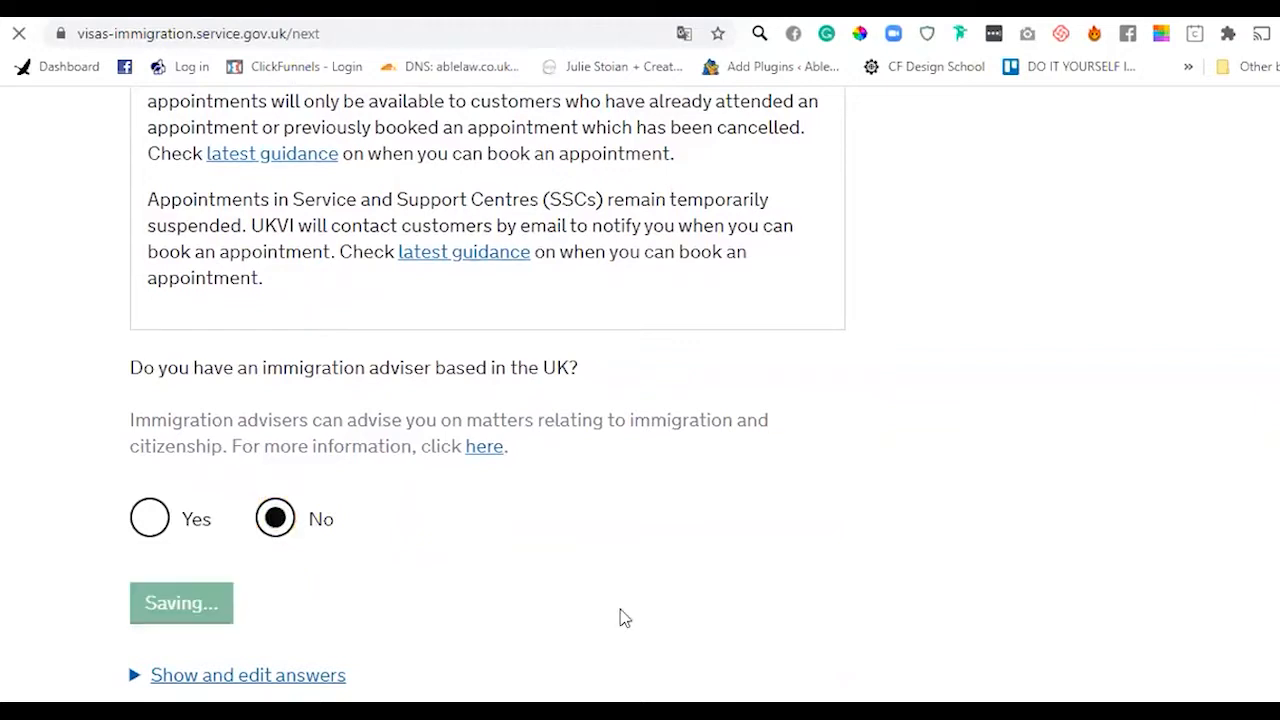
scroll(674, 617, down, 3)
scroll(640, 400, down, 3)
scroll(487, 400, down, 2)
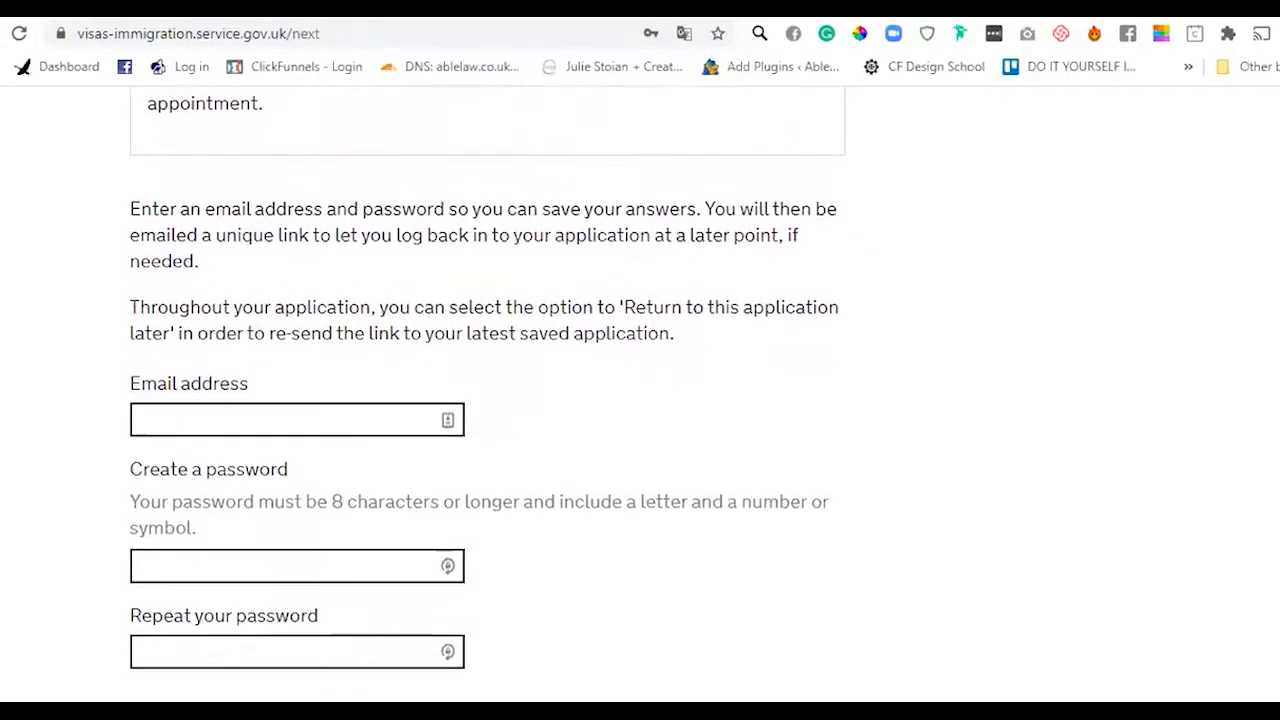
- Enter the applicant's email address, completing it from the browser's saved suggestions
scroll(487, 397, down, 1)
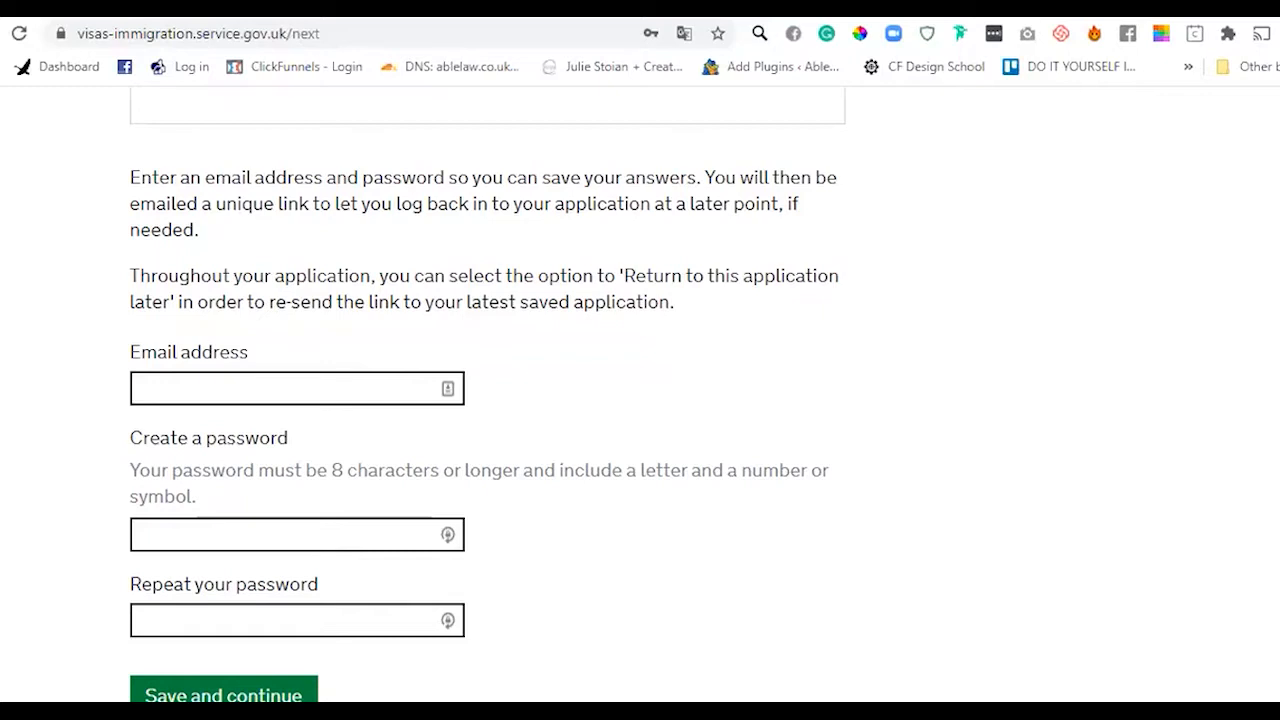
scroll(640, 400, down, 1)
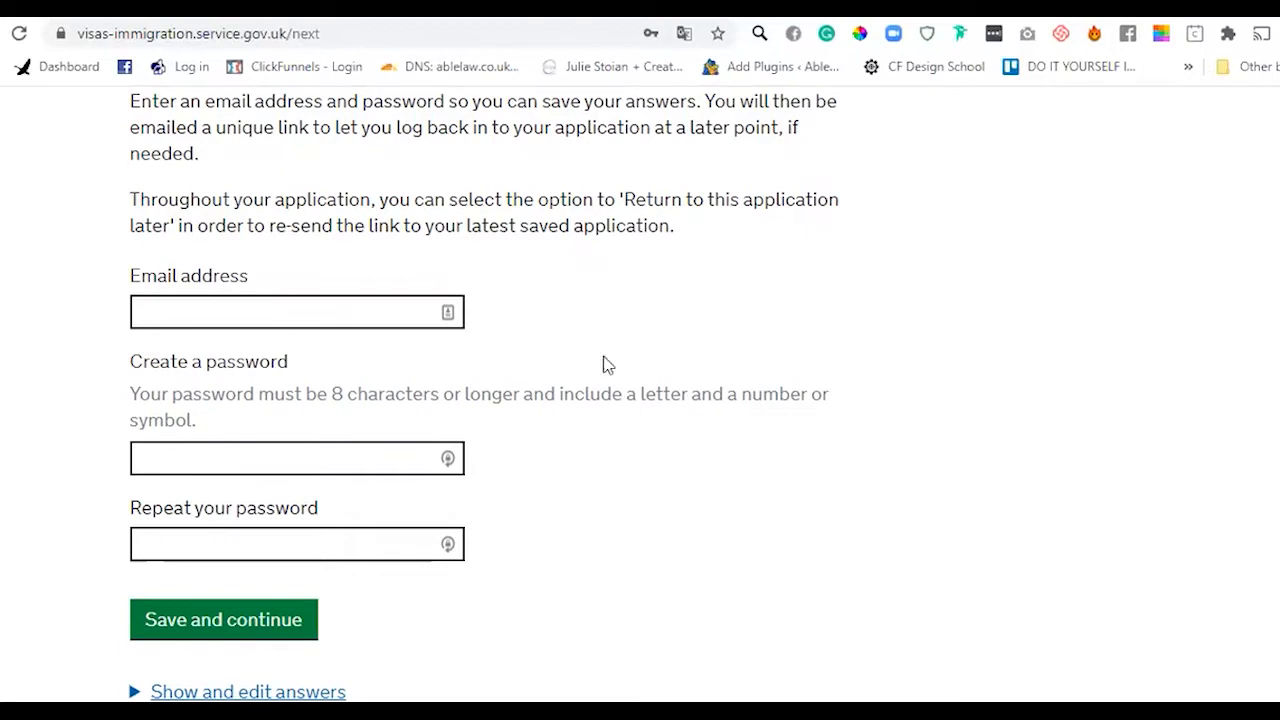
click(297, 313)
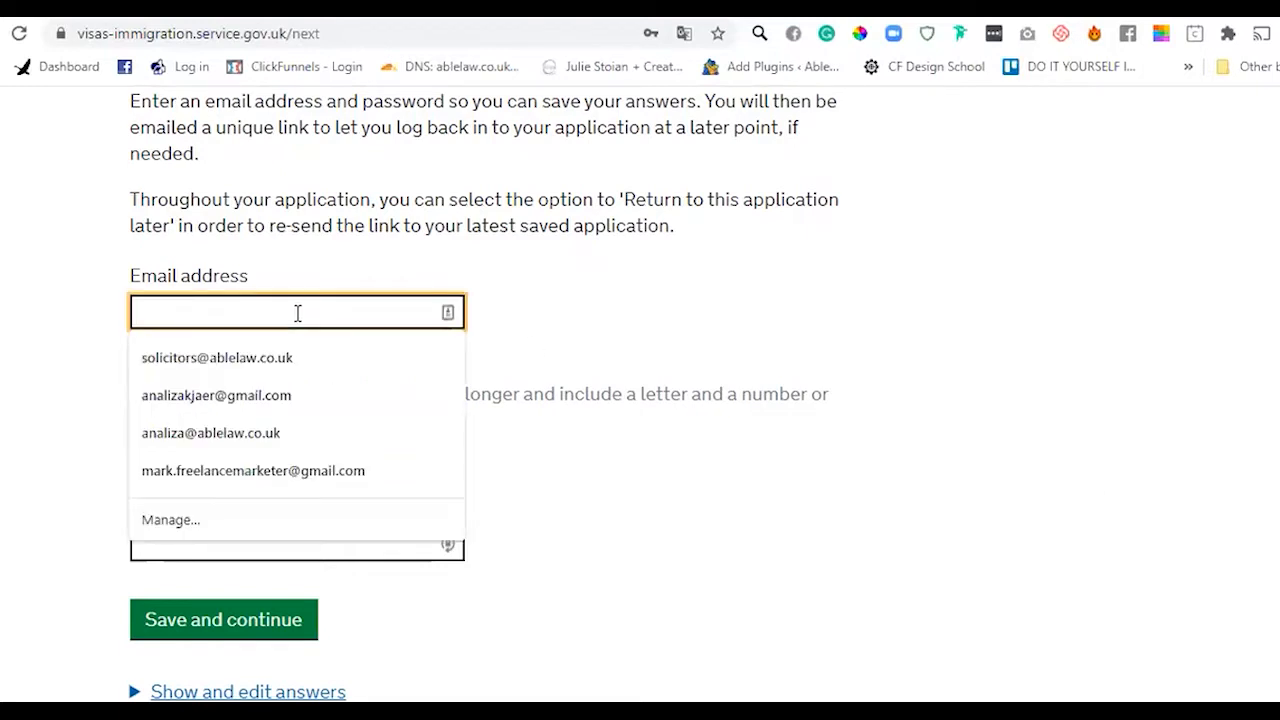
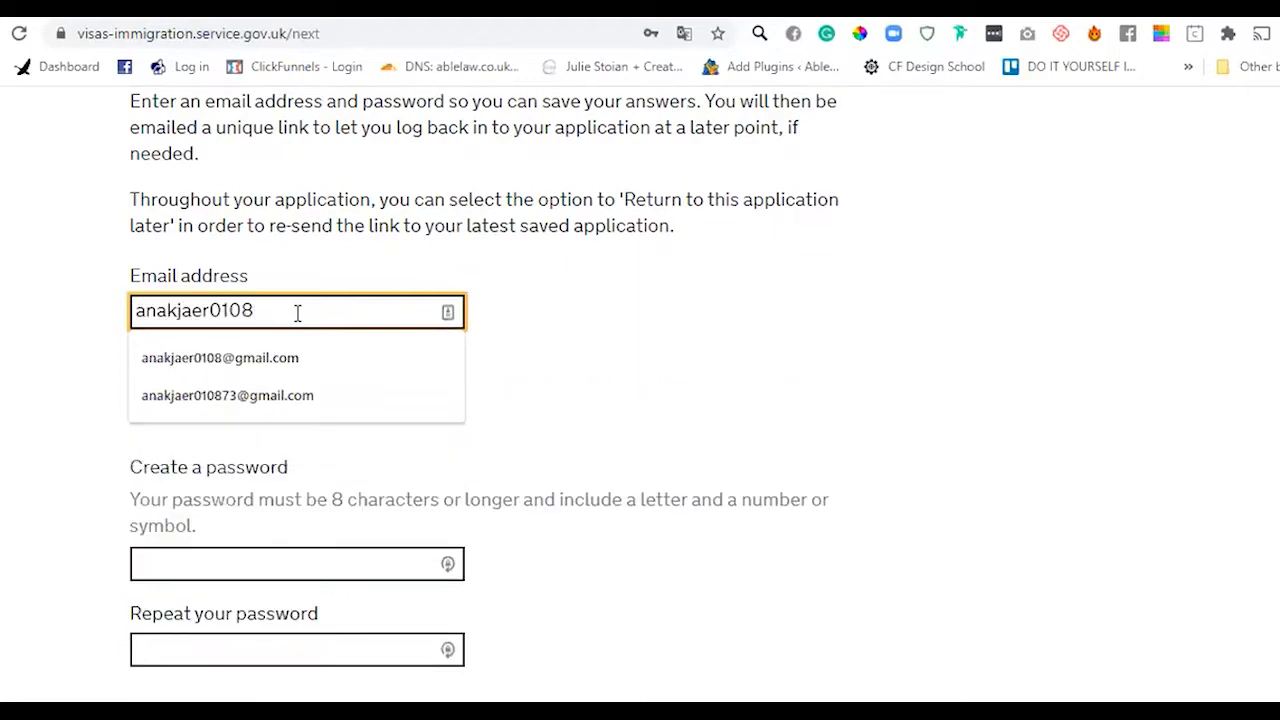
click(276, 360)
click(694, 317)
scroll(484, 382, down, 1)
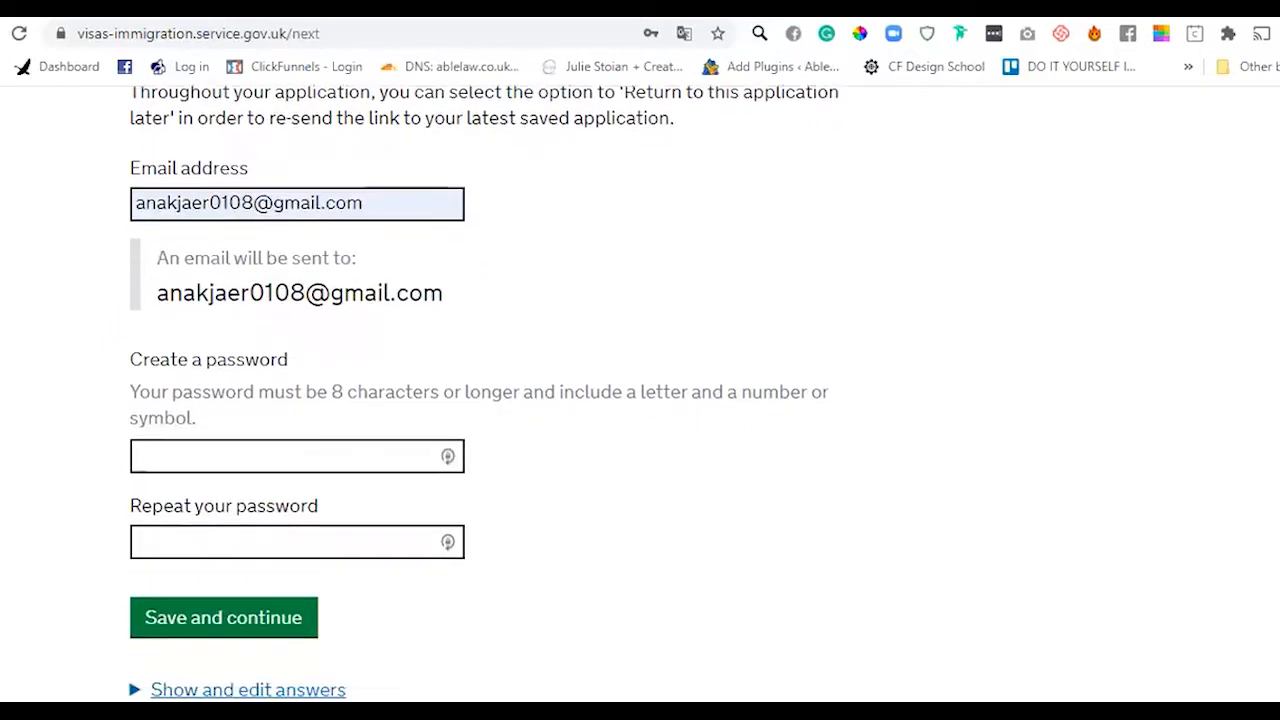
- Type a password for the account, then save the login details
click(358, 449)
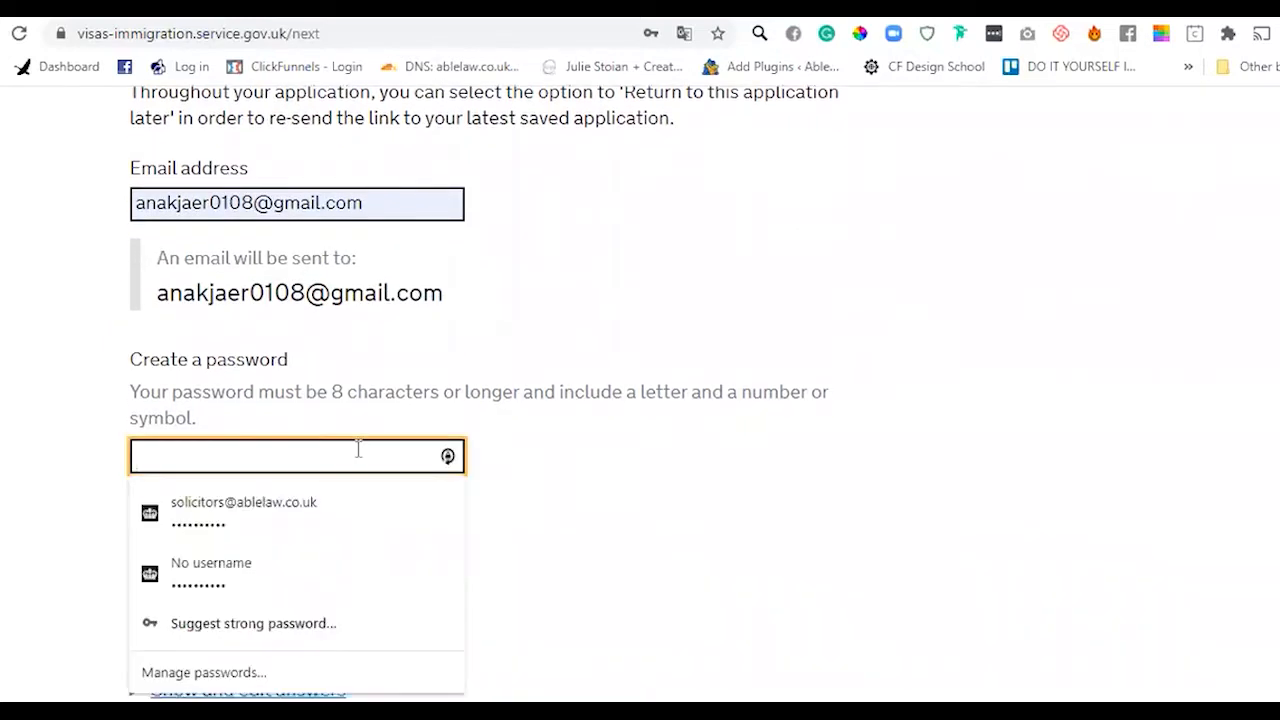
text(•••••••••)
key(Tab)
text(•••••••••)
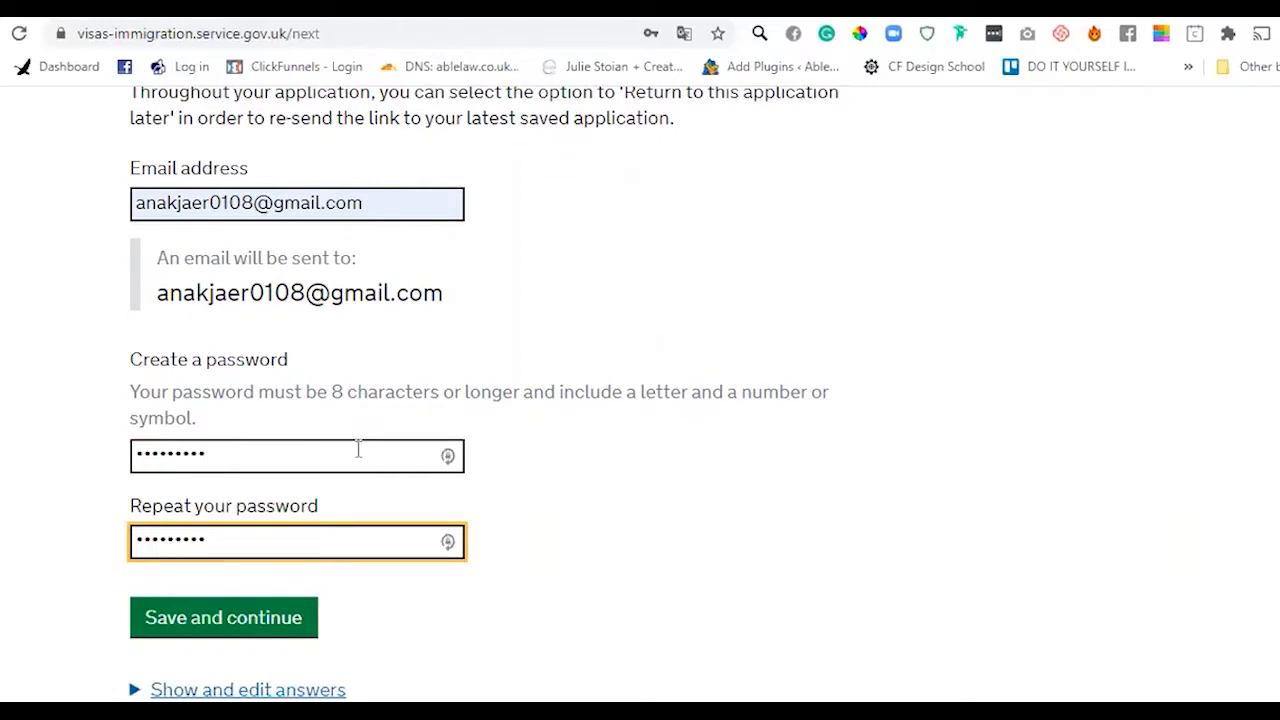
click(264, 628)
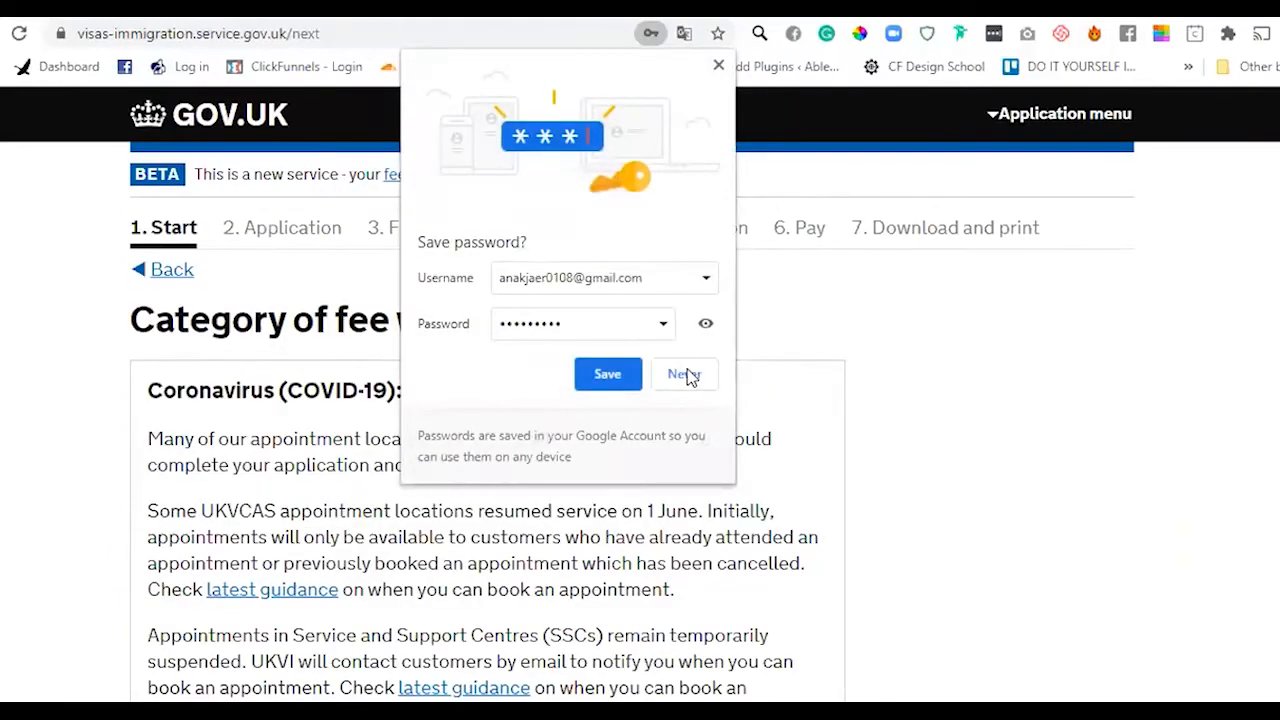
- Decline the browser's password prompt and choose 'as a parent, under the 5 year route'
click(684, 374)
scroll(640, 400, down, 3)
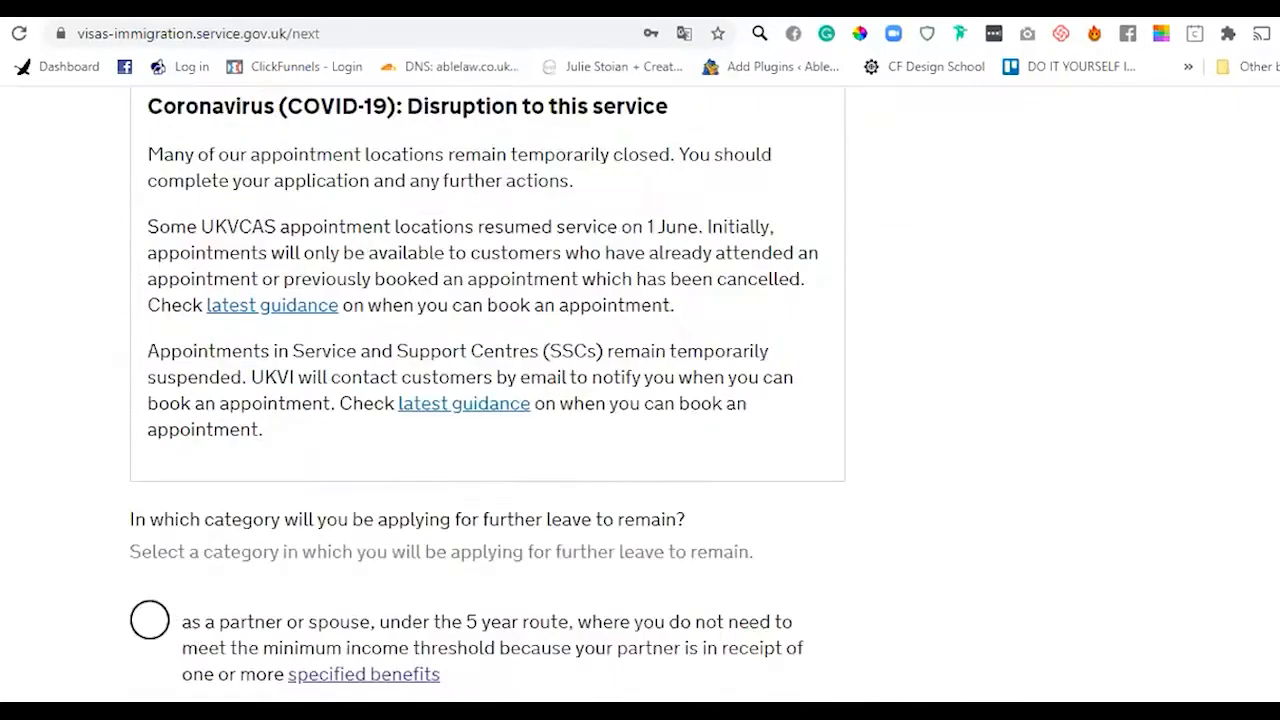
scroll(489, 394, down, 2)
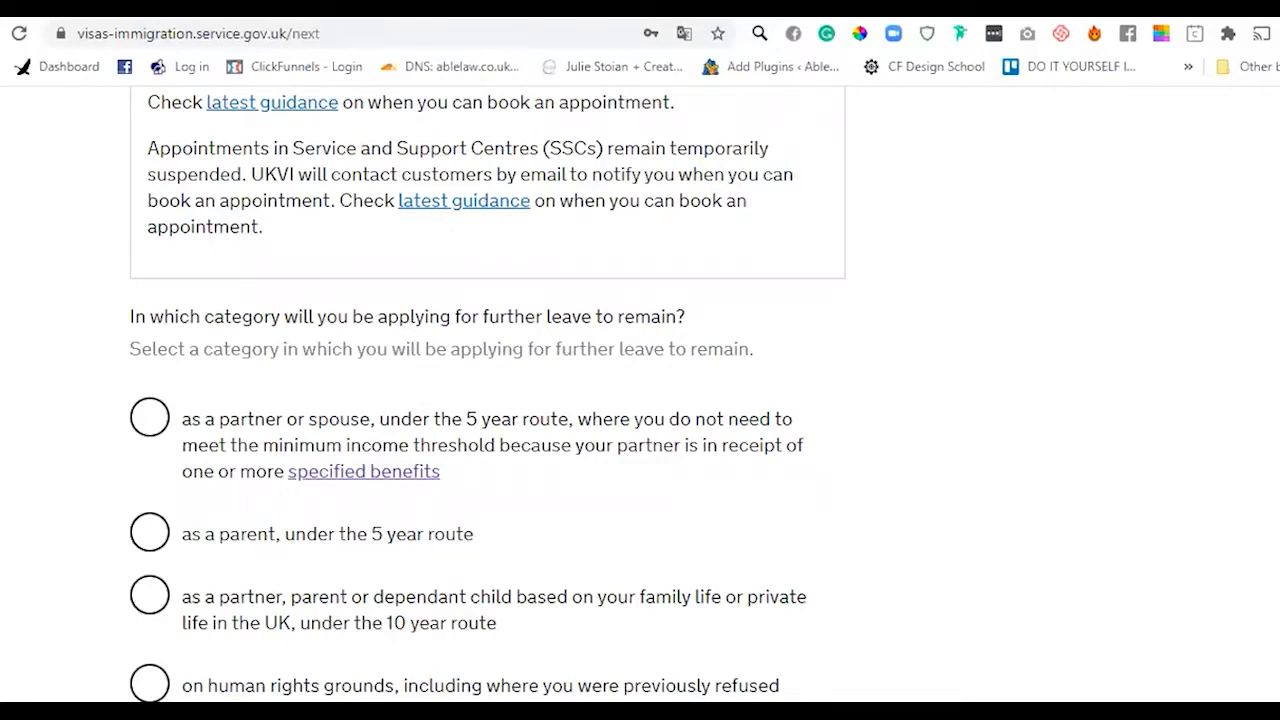
scroll(640, 400, down, 1)
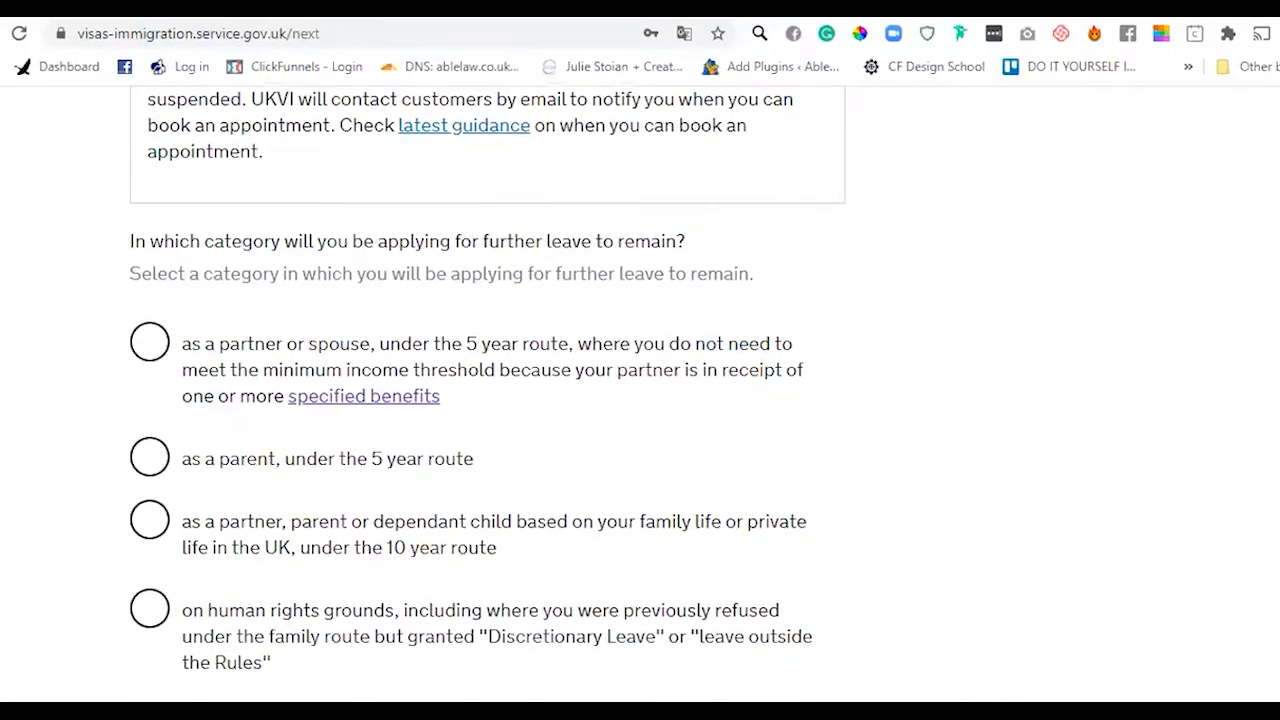
scroll(488, 392, down, 1)
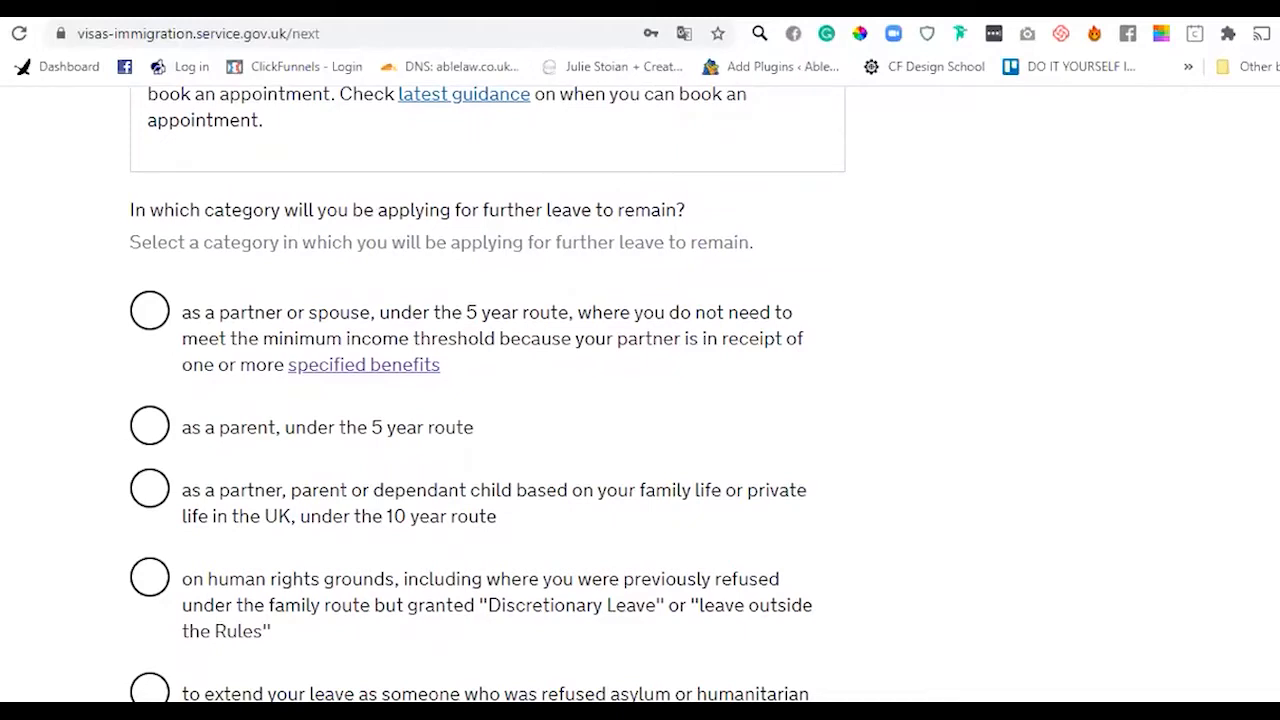
scroll(488, 392, down, 1)
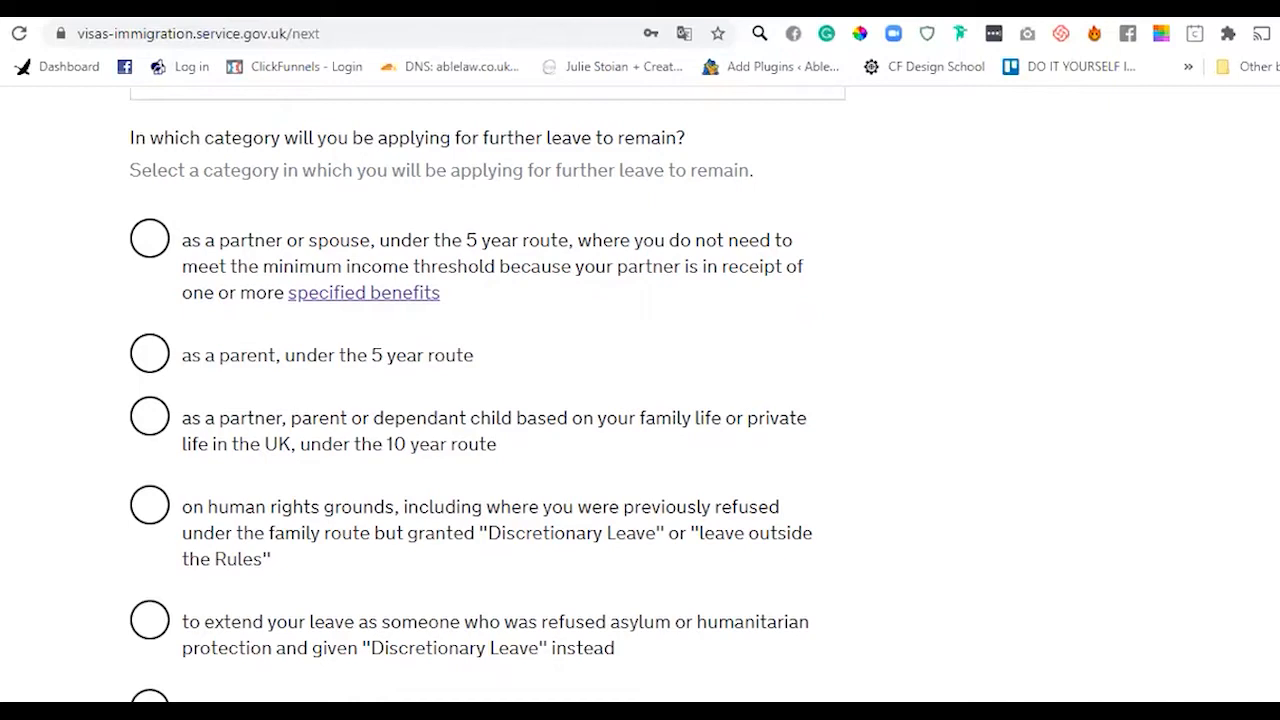
scroll(487, 395, down, 2)
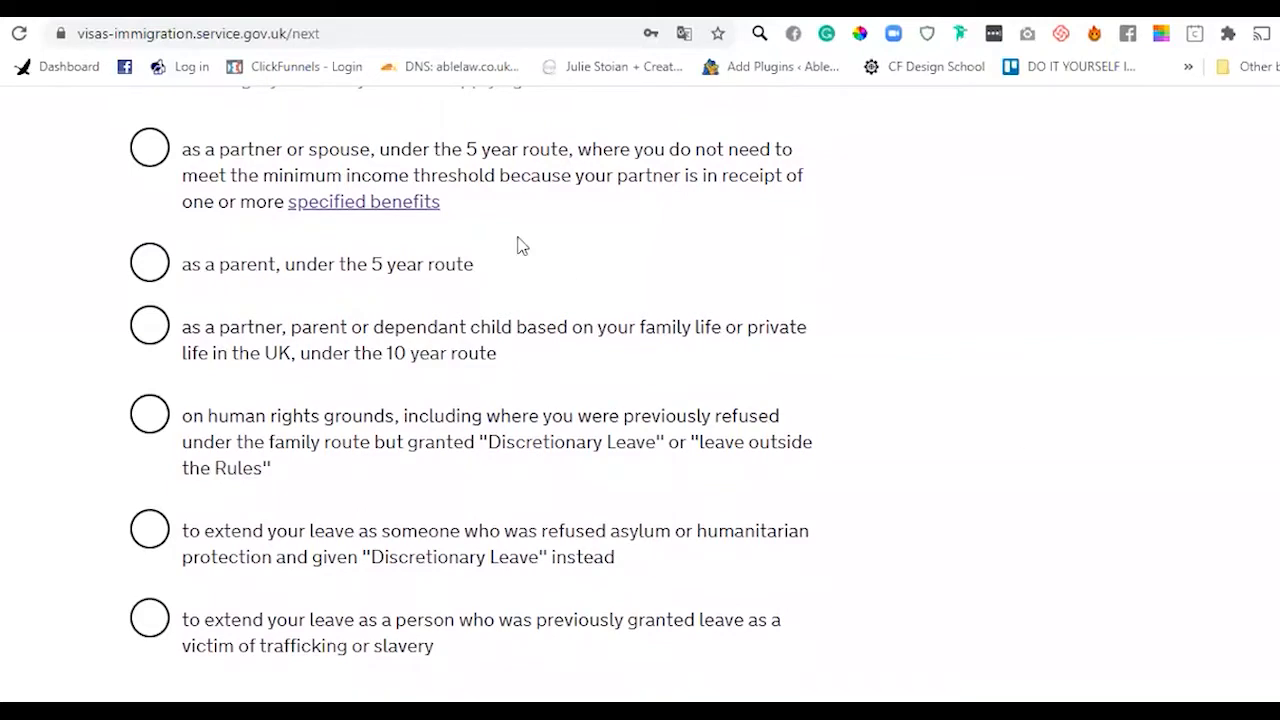
click(148, 265)
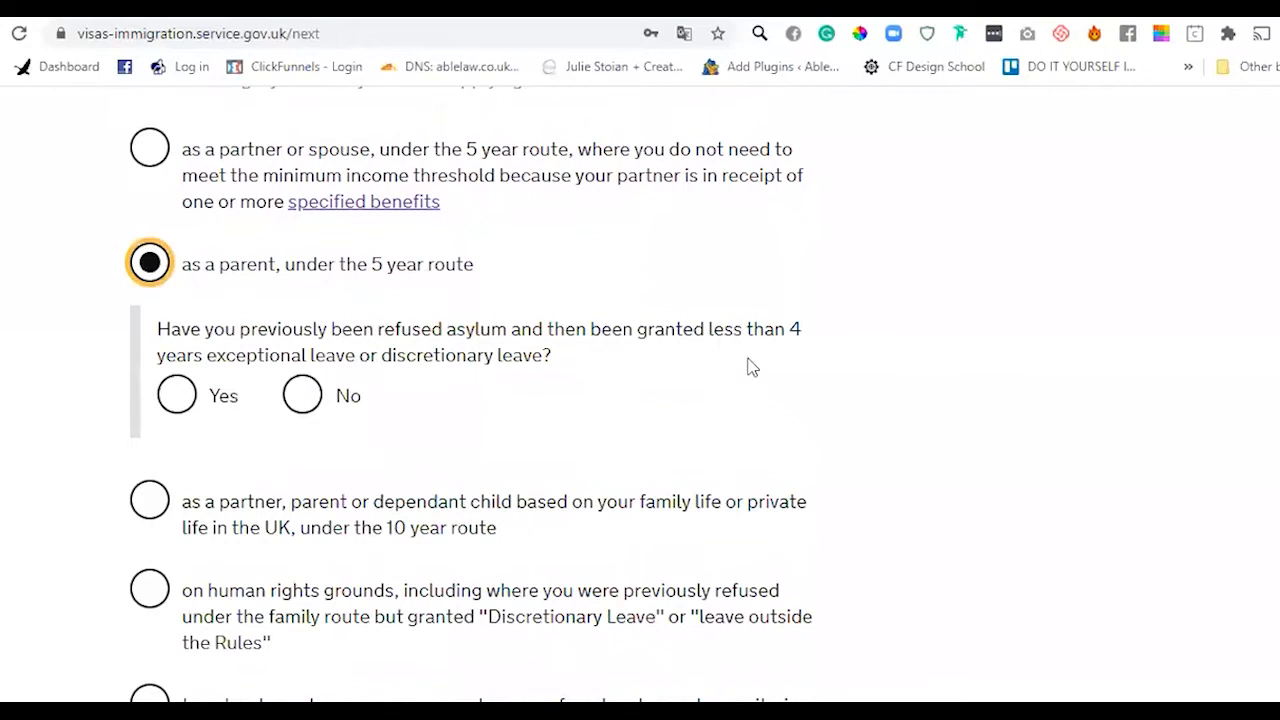
- Answer No to the previous asylum refusal question and save the category
scroll(468, 410, down, 1)
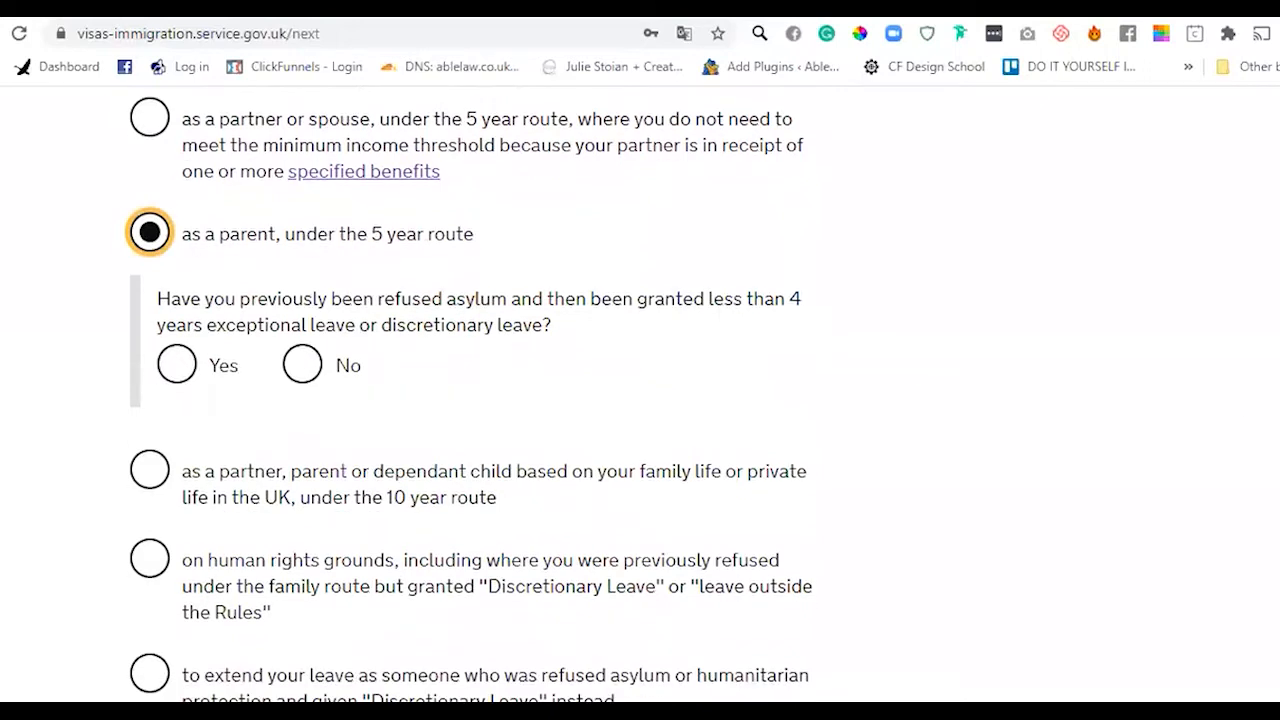
scroll(454, 232, up, 1)
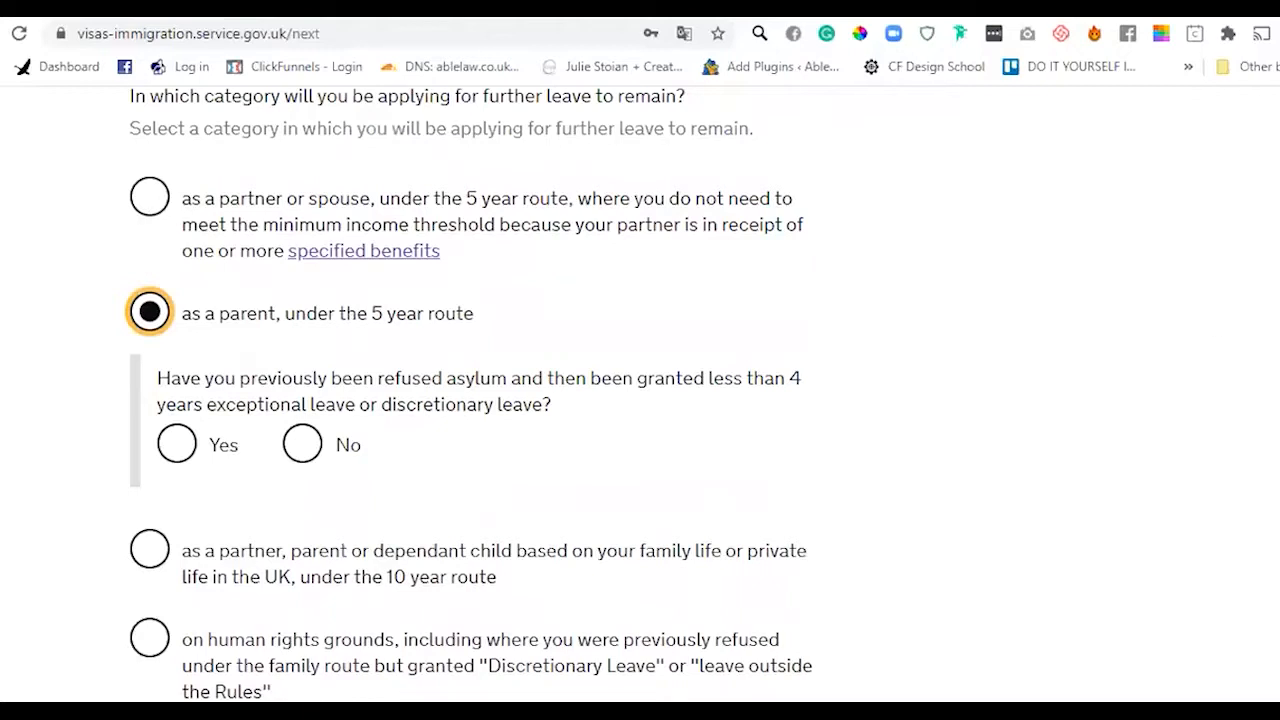
scroll(540, 292, down, 3)
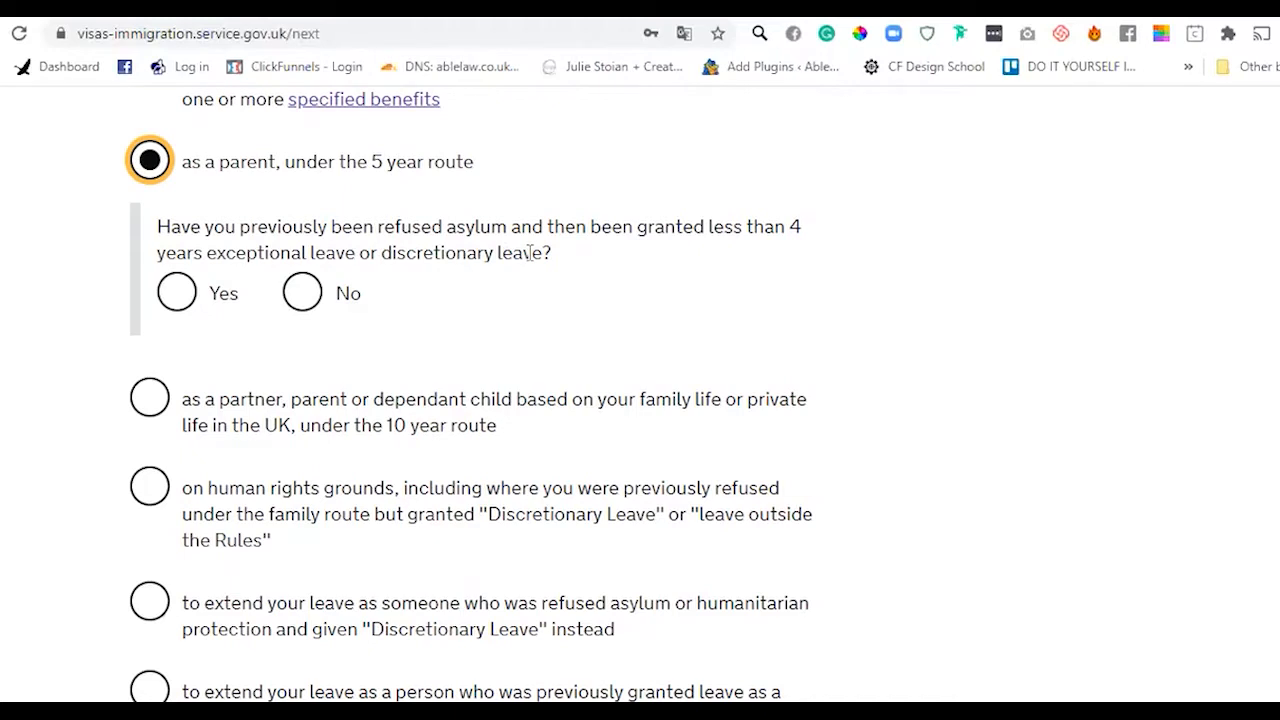
click(302, 291)
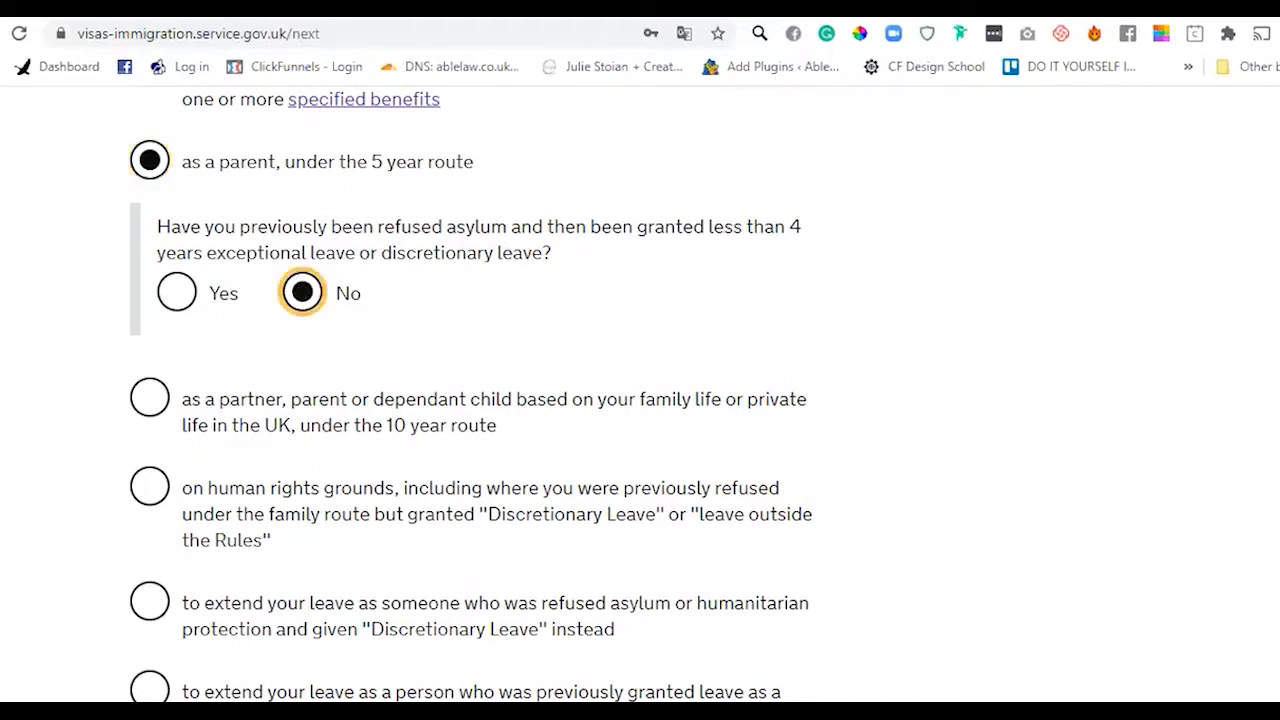
scroll(337, 637, down, 4)
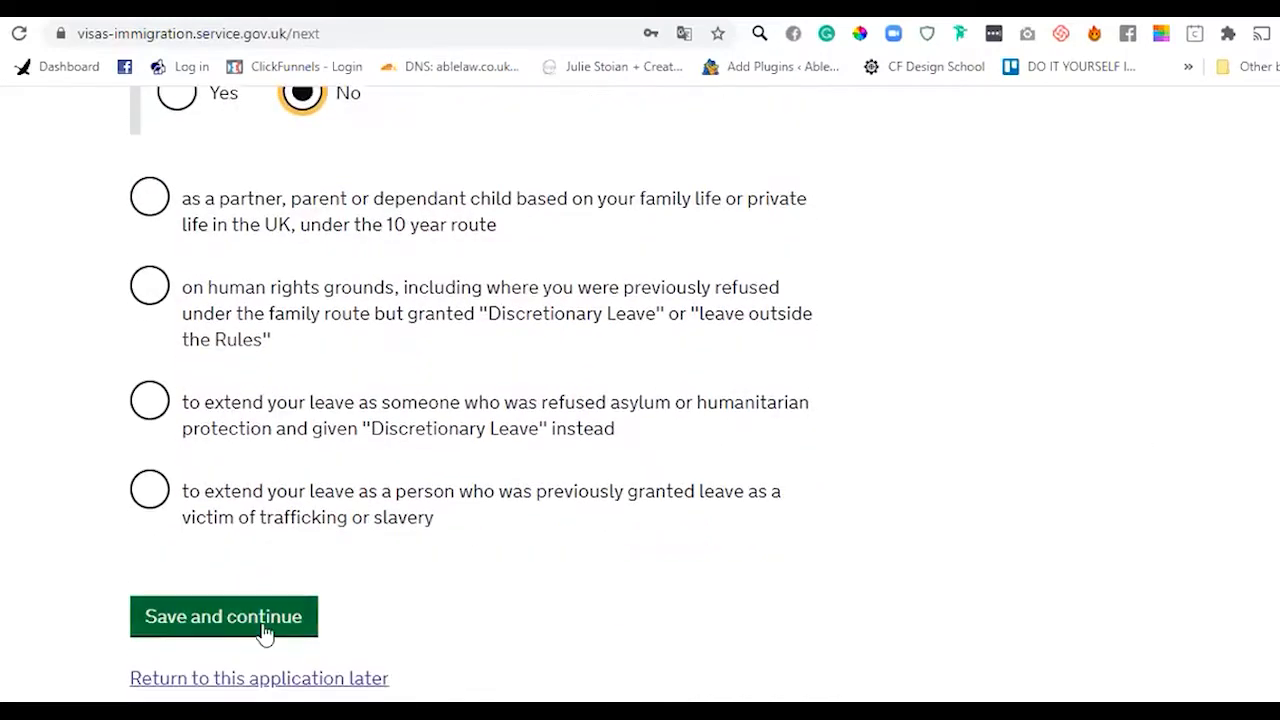
click(265, 628)
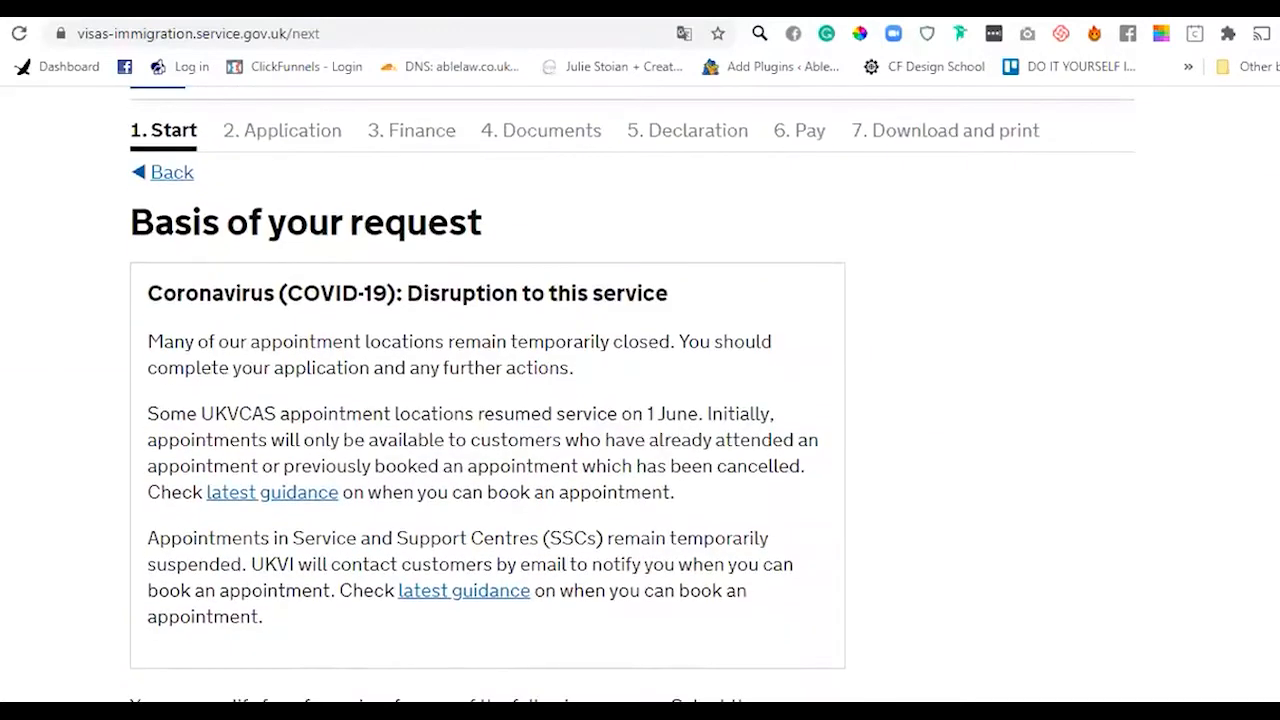
scroll(640, 400, down, 1)
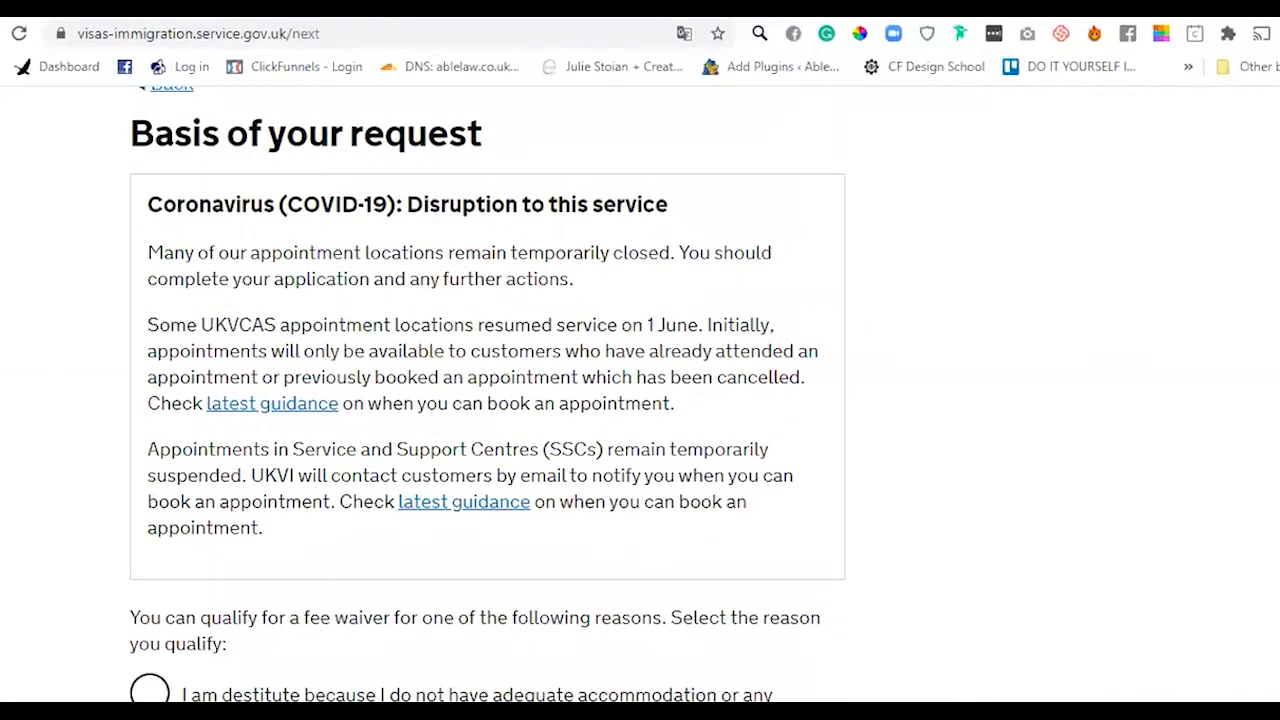
scroll(487, 394, down, 2)
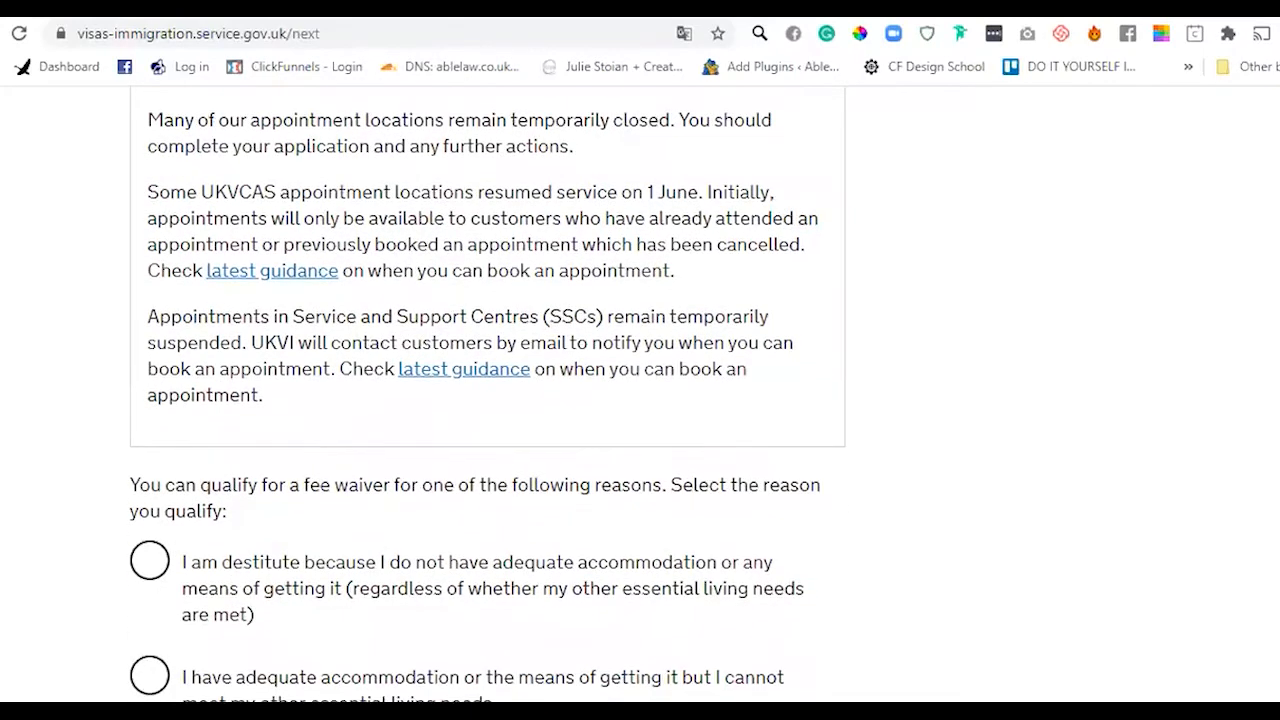
scroll(487, 397, down, 1)
scroll(487, 393, down, 2)
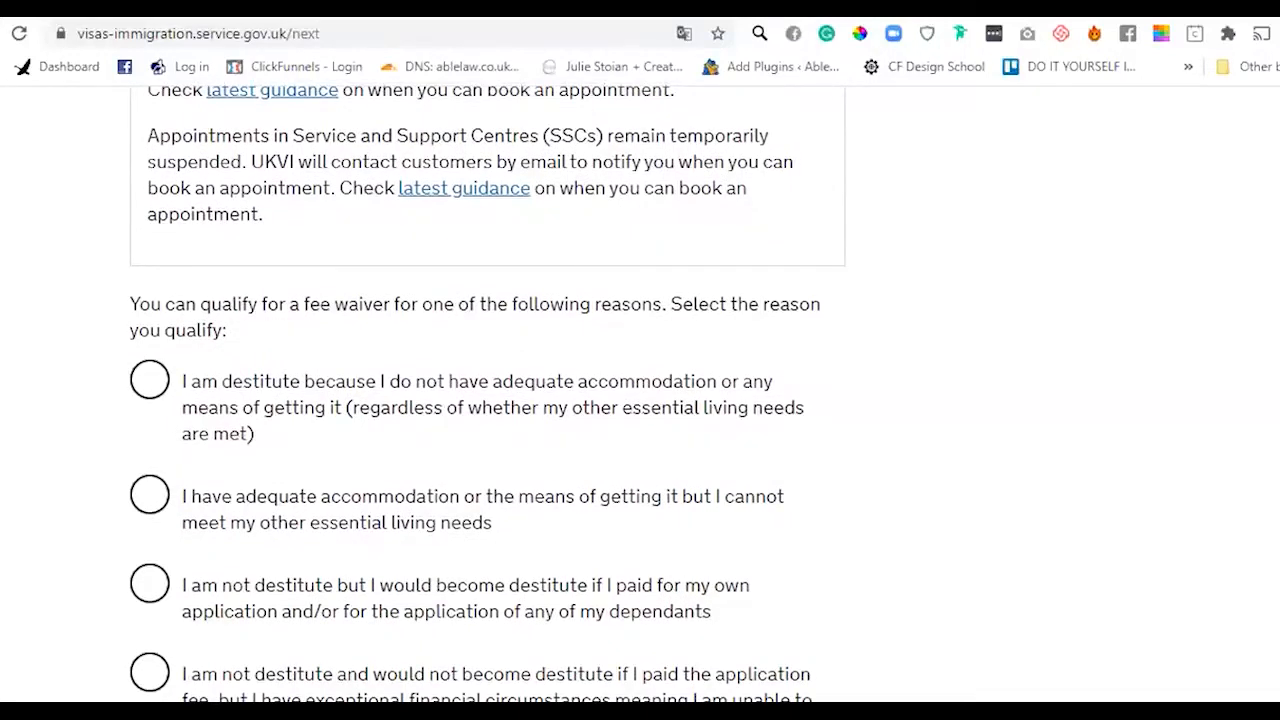
scroll(487, 393, down, 1)
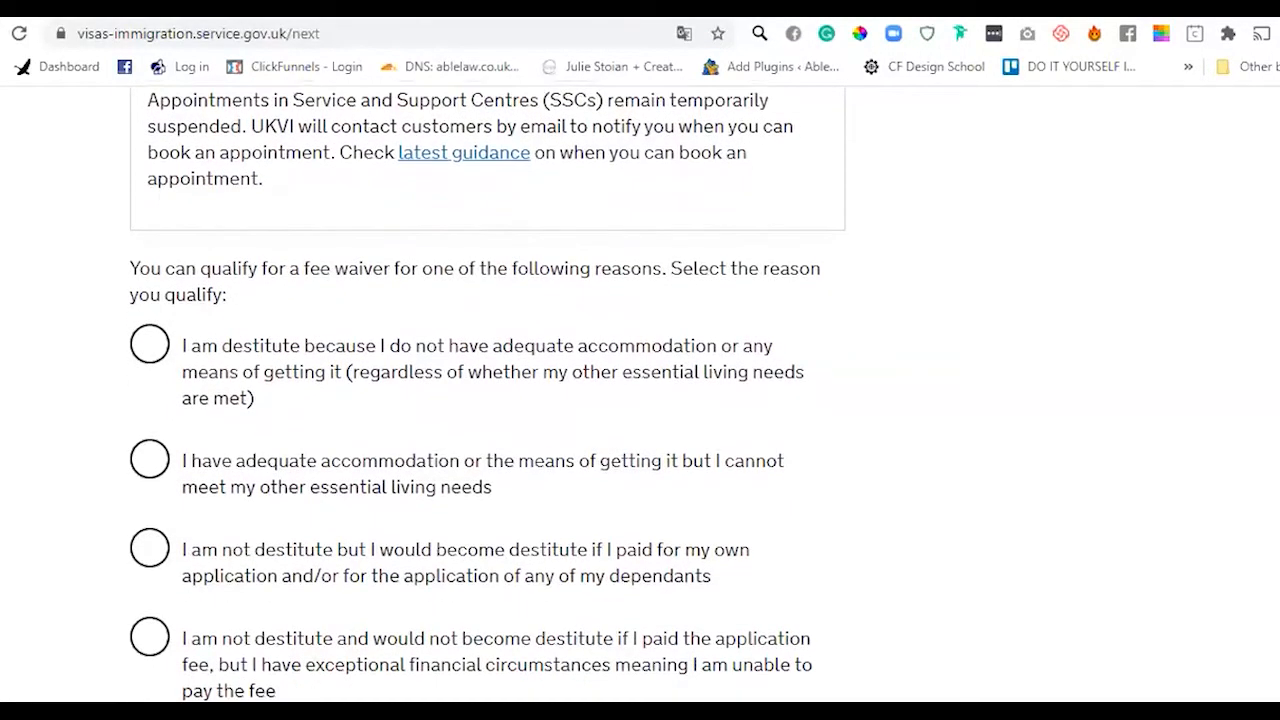
scroll(487, 393, down, 2)
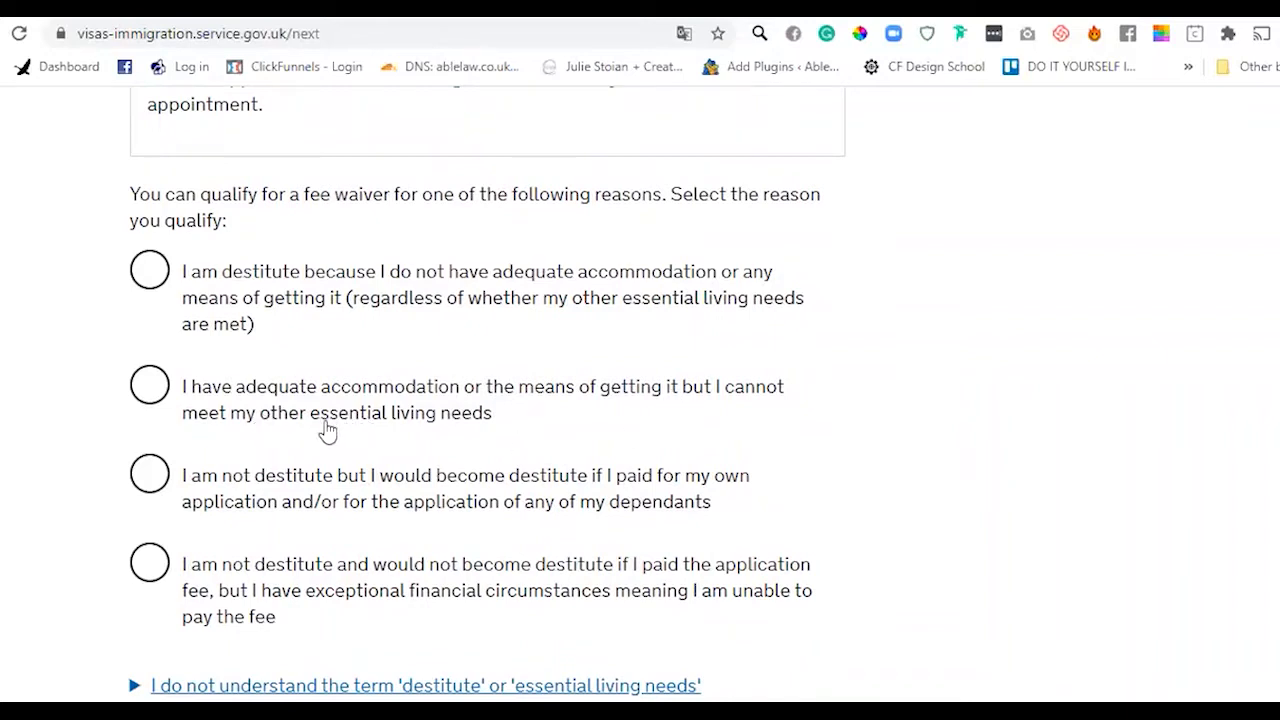
drag(321, 428, 492, 427)
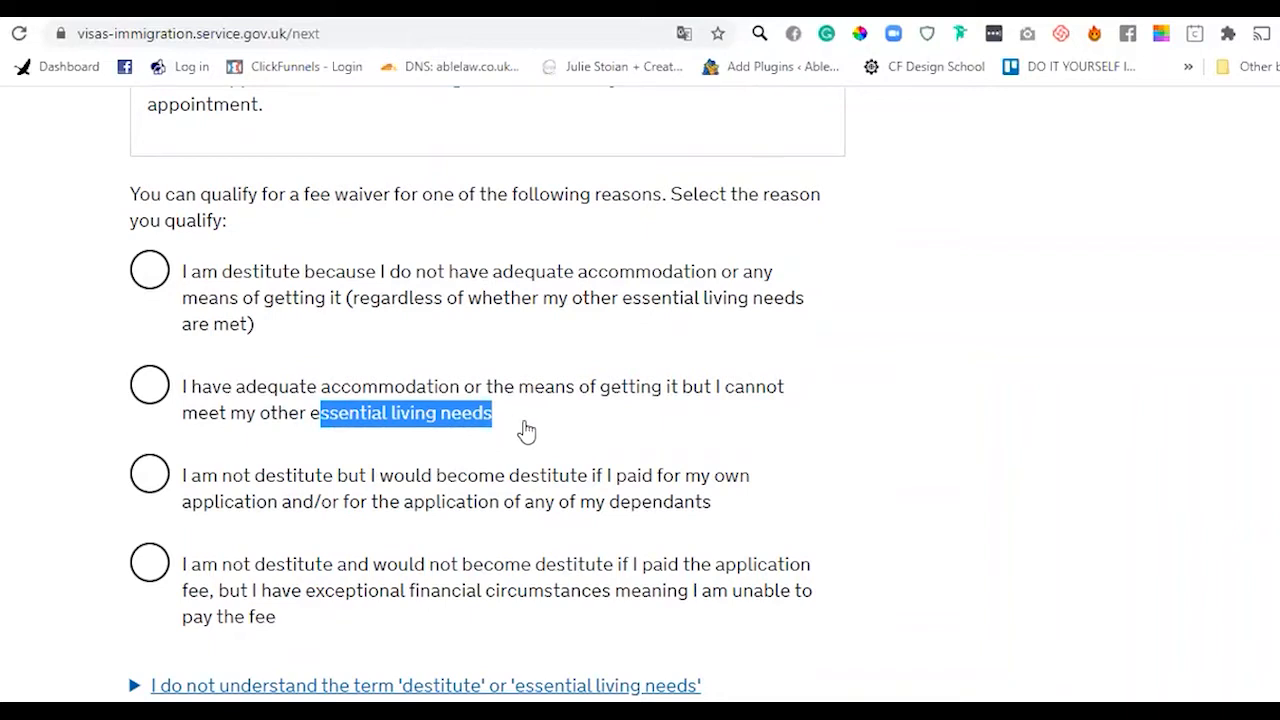
- Try the accommodation and would-become-destitute reasons, then pick exceptional financial circumstances
click(522, 428)
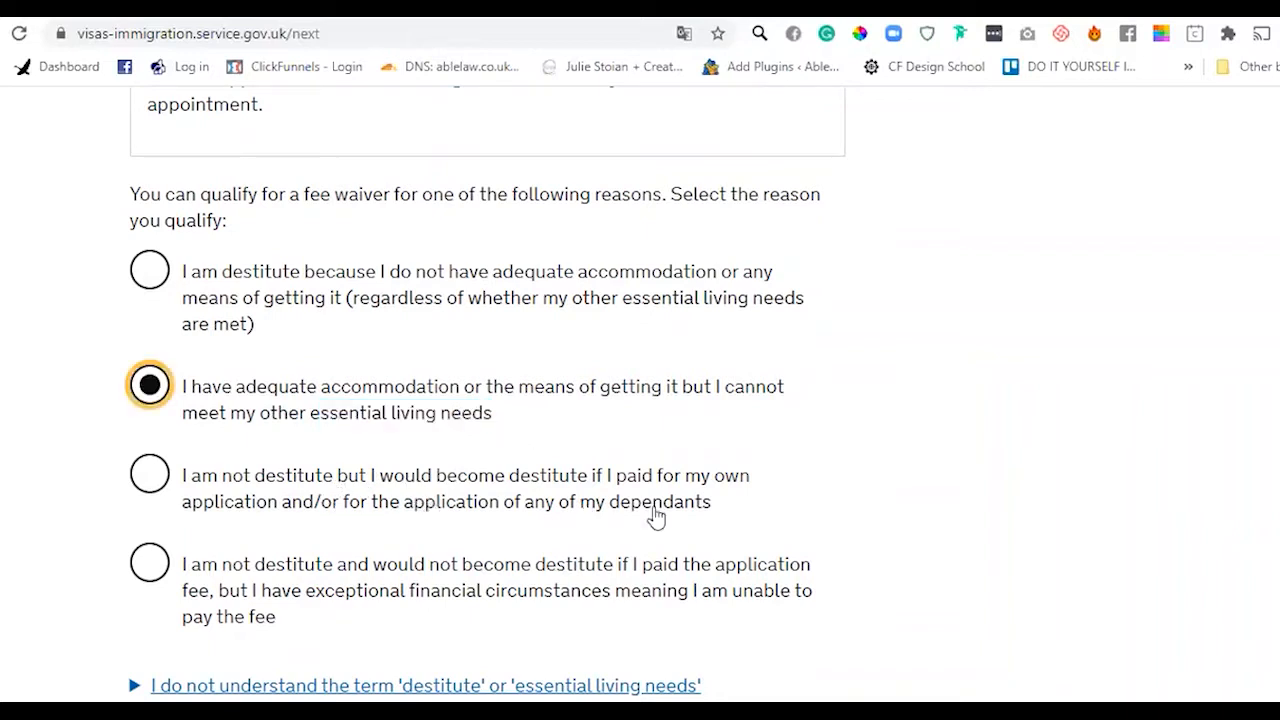
click(151, 478)
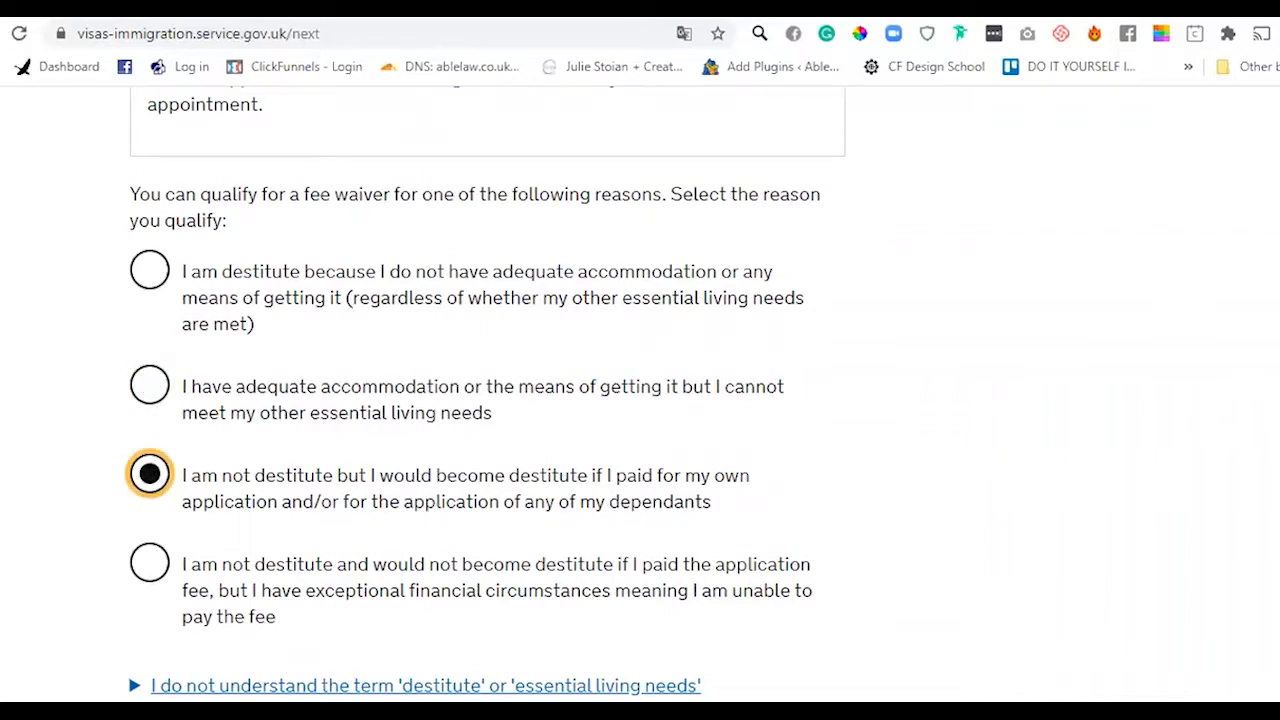
scroll(485, 400, down, 1)
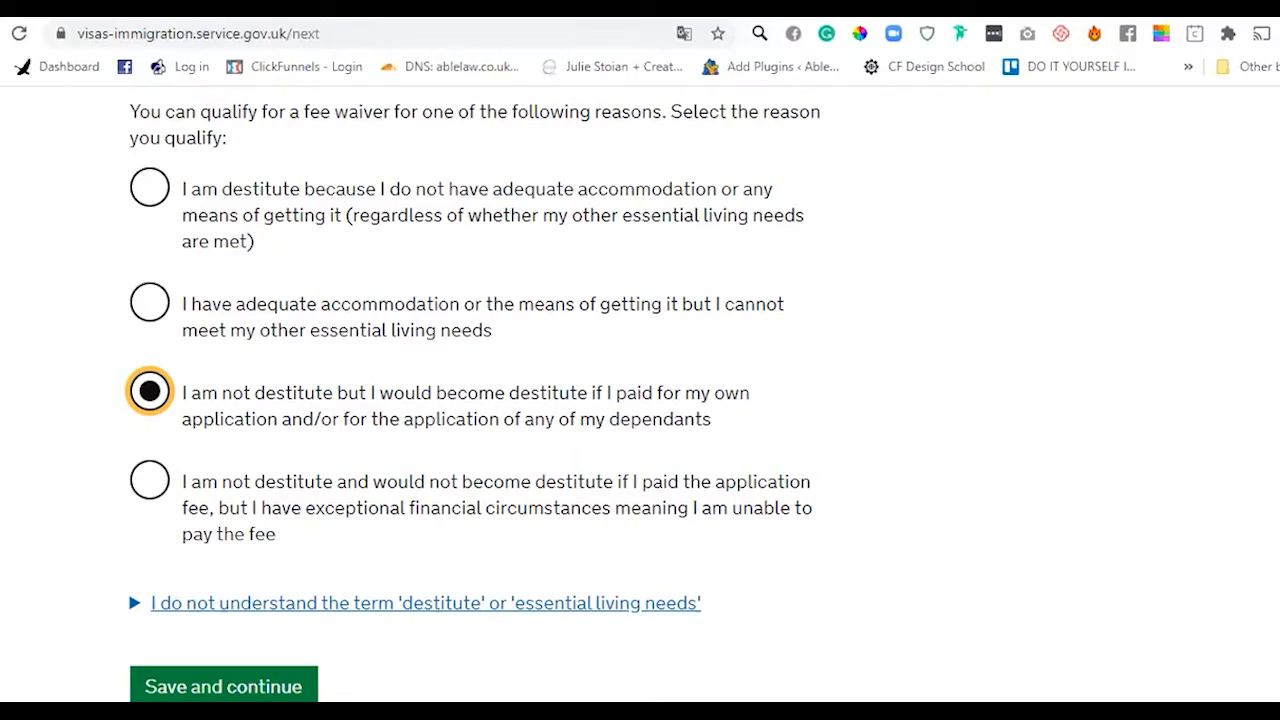
scroll(472, 394, down, 1)
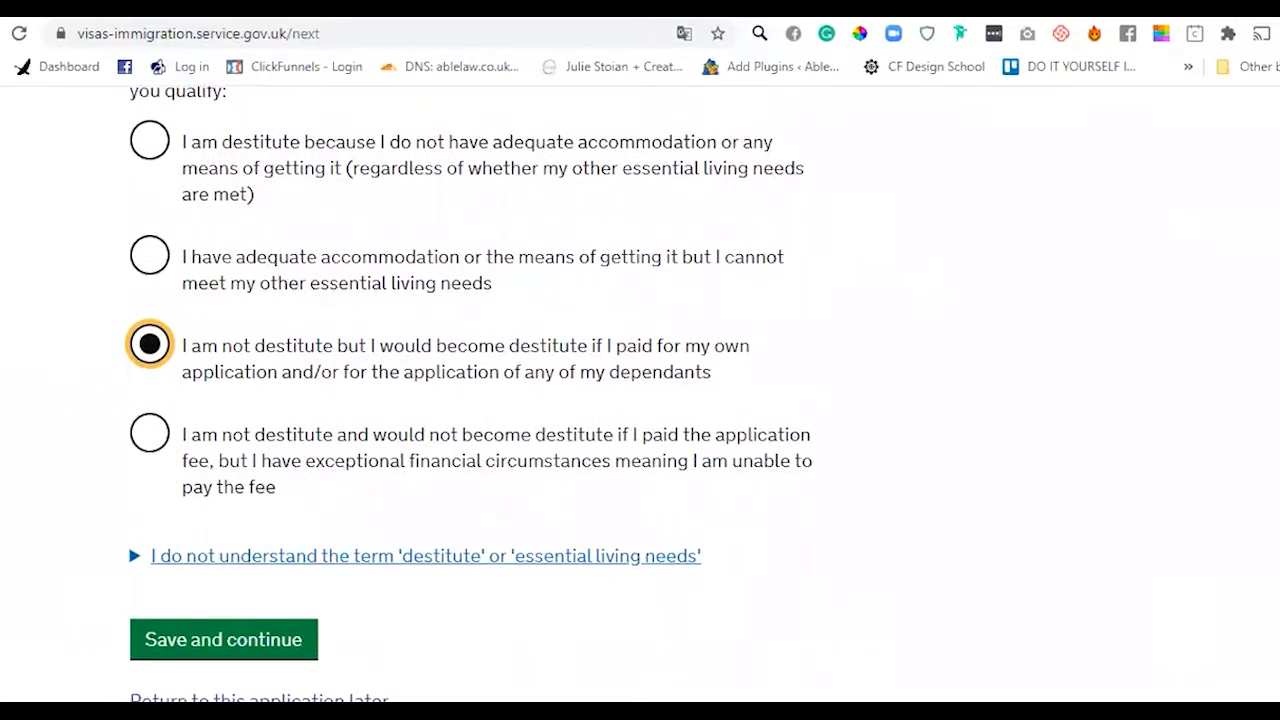
scroll(468, 388, down, 2)
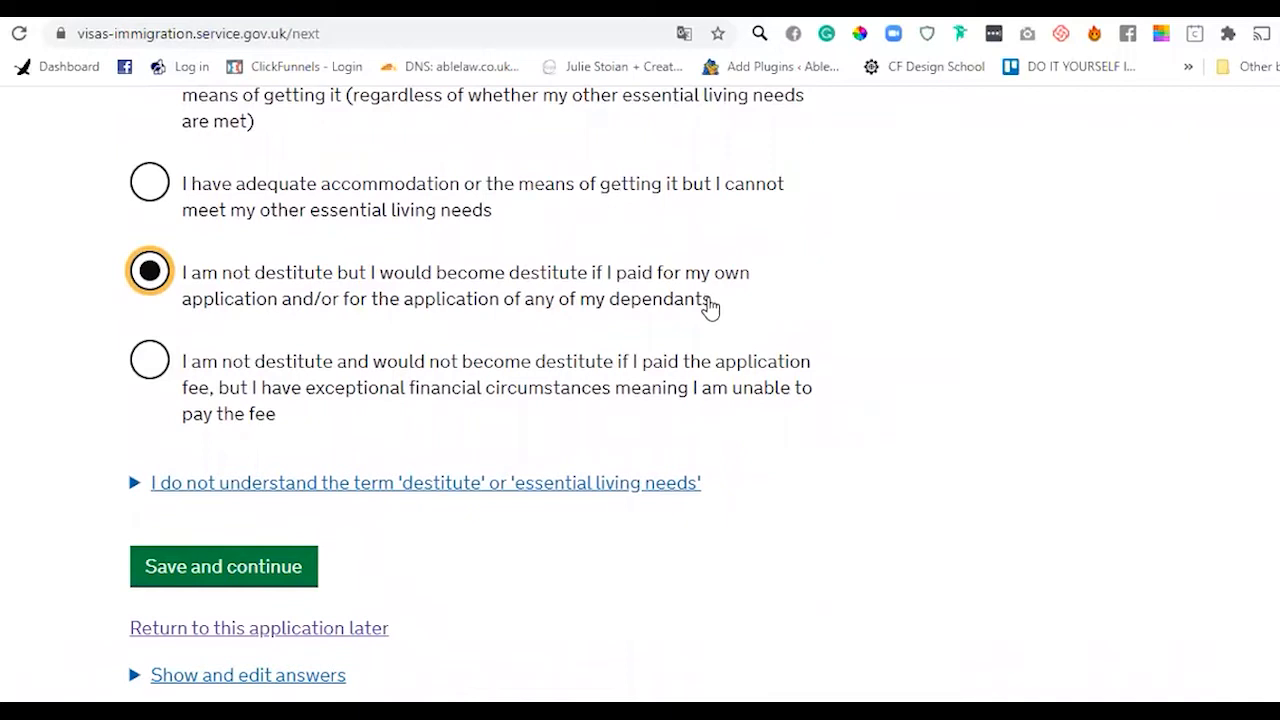
click(150, 362)
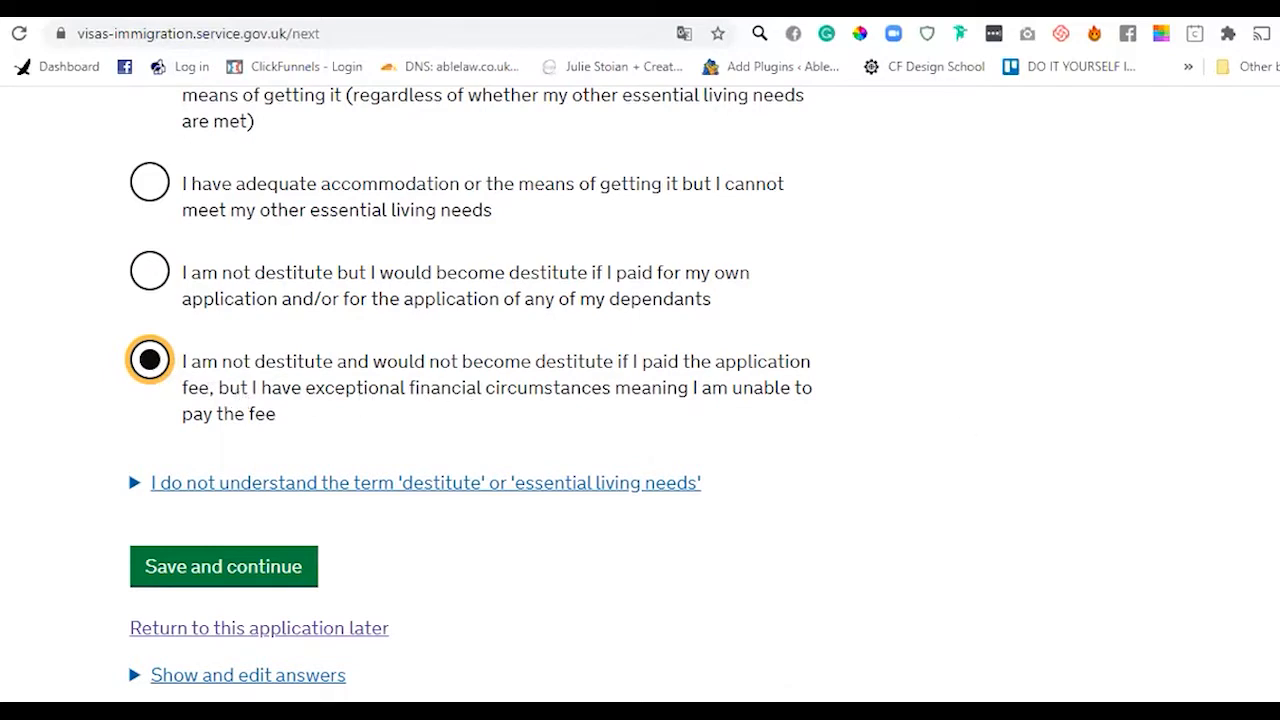
- Compare each qualifying reason's wording again and settle on exceptional financial circumstances
scroll(640, 400, down, 1)
scroll(538, 238, up, 2)
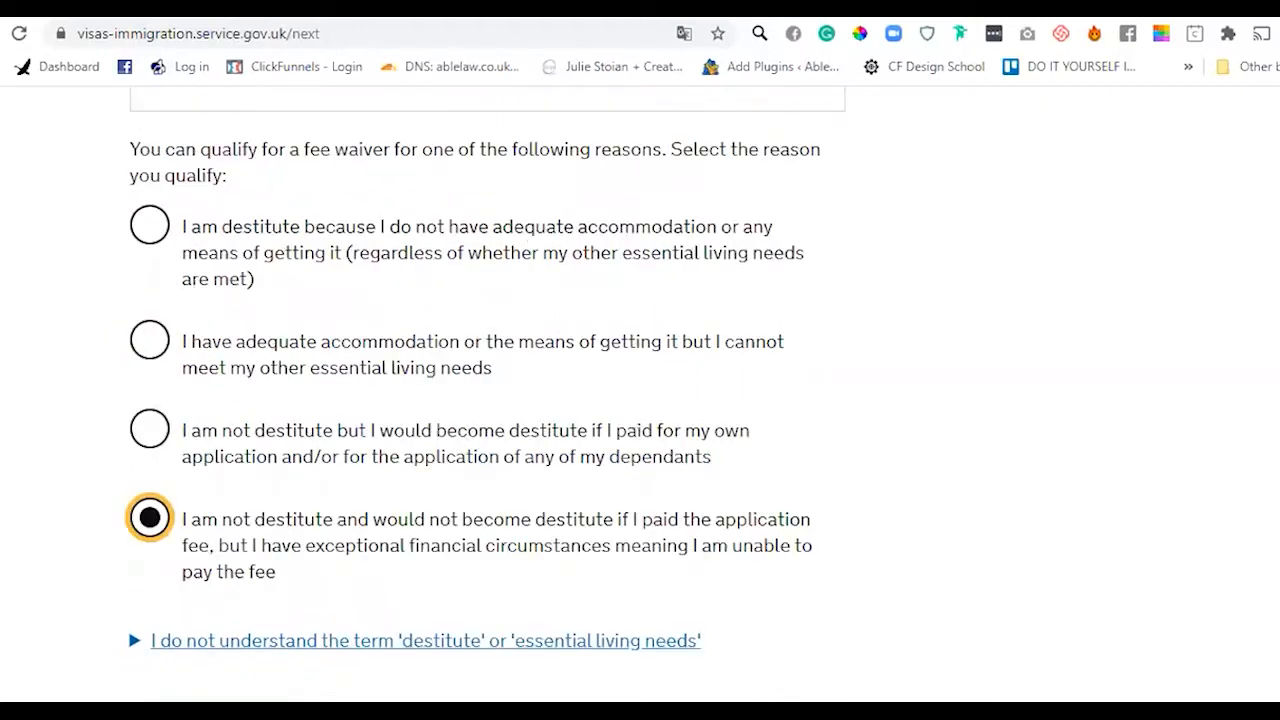
click(152, 226)
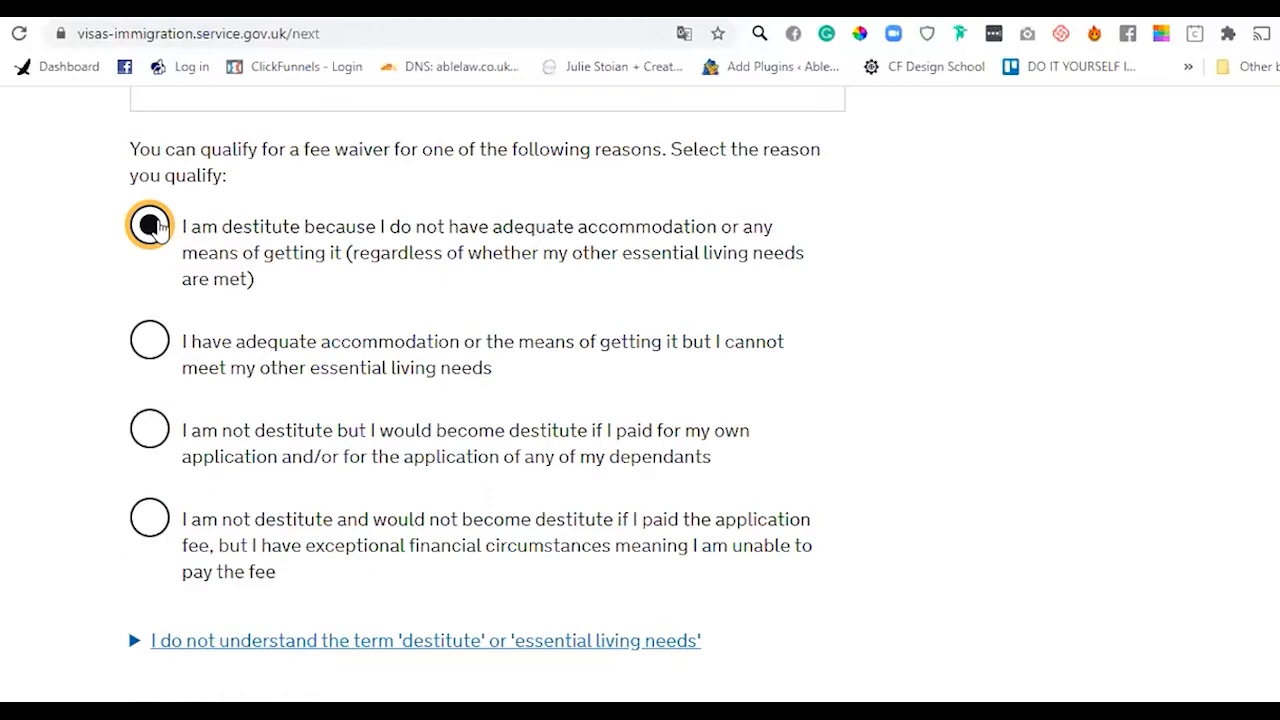
click(150, 342)
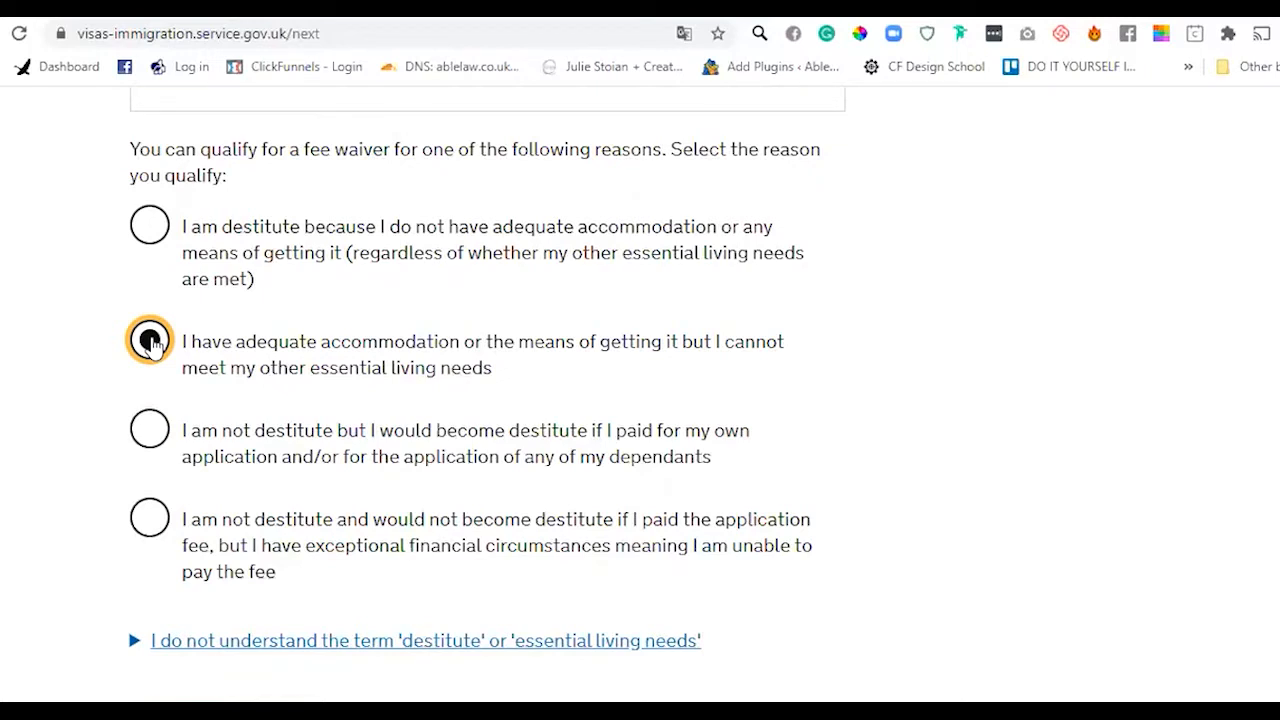
mouse_move(280, 370)
mouse_down()
mouse_move(488, 378)
mouse_move(268, 372)
mouse_up()
click(517, 386)
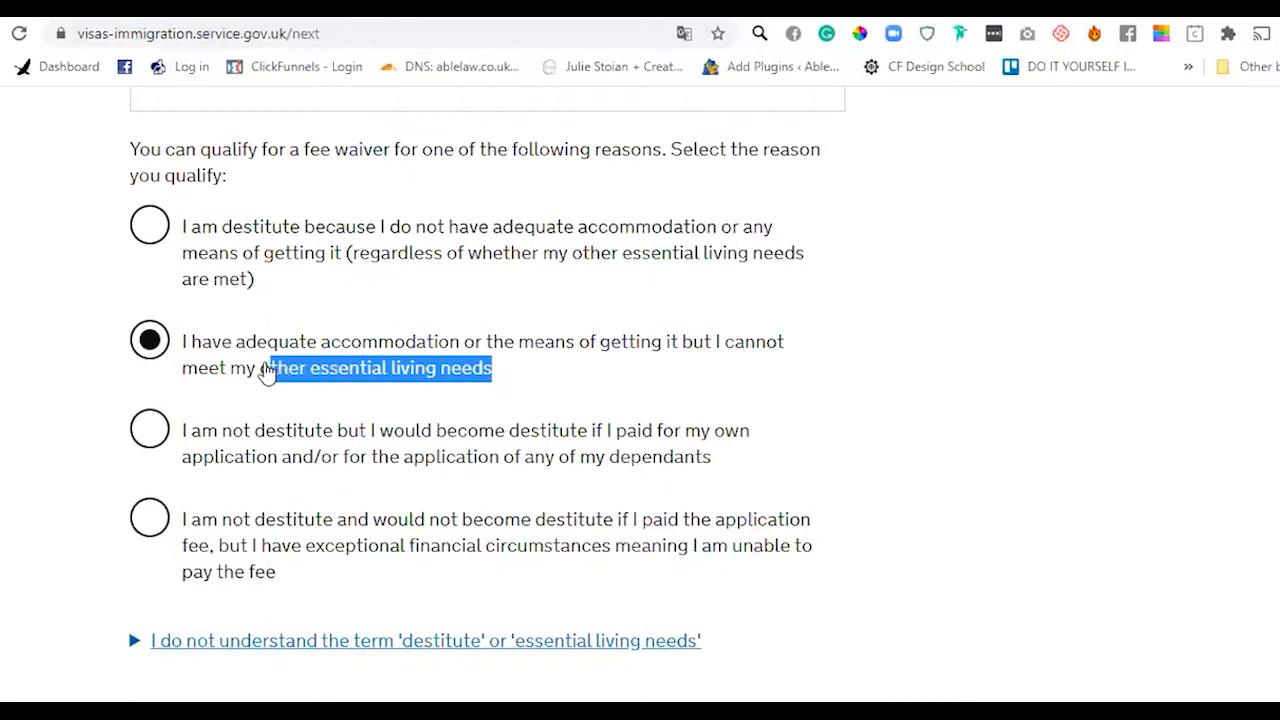
click(413, 405)
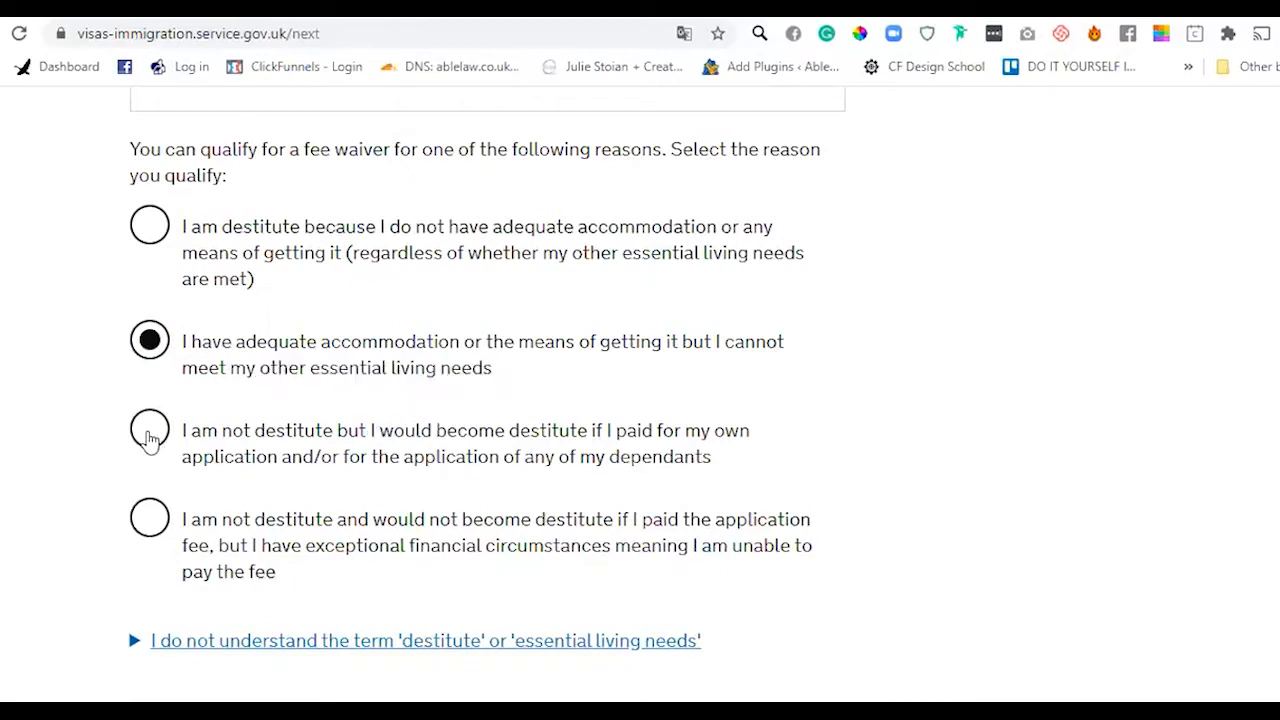
click(150, 432)
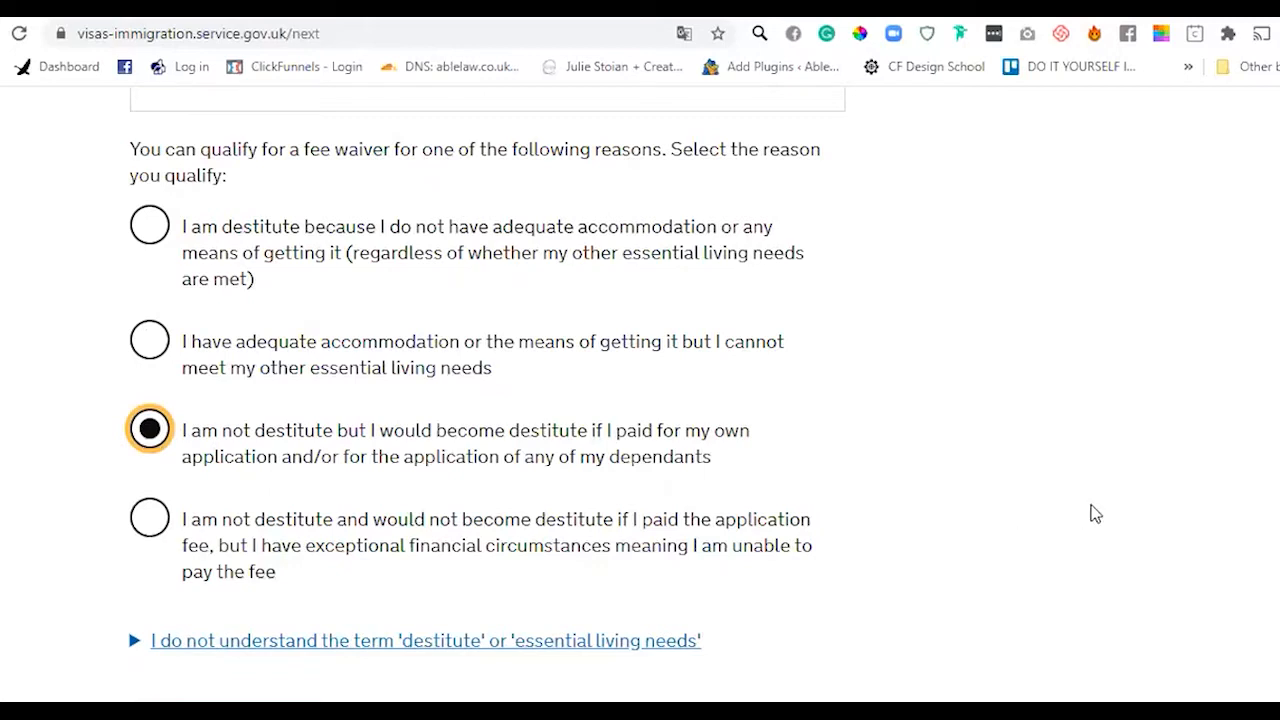
scroll(400, 371, down, 1)
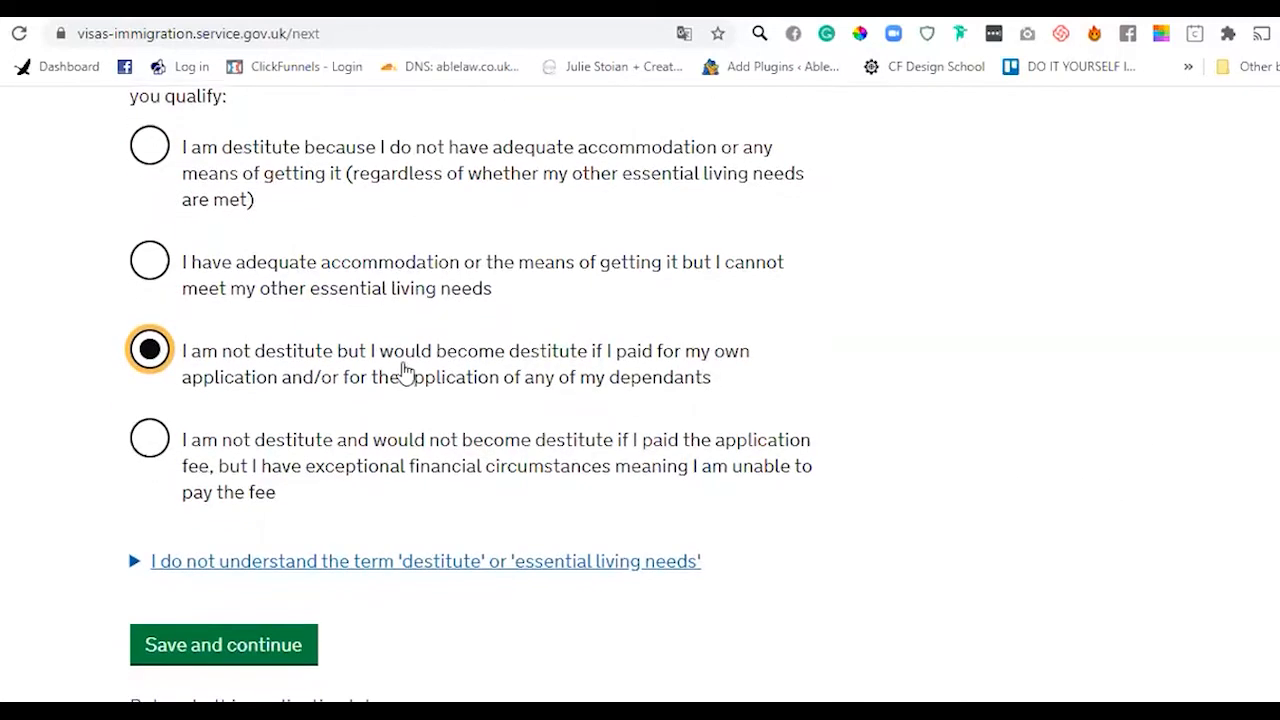
click(147, 452)
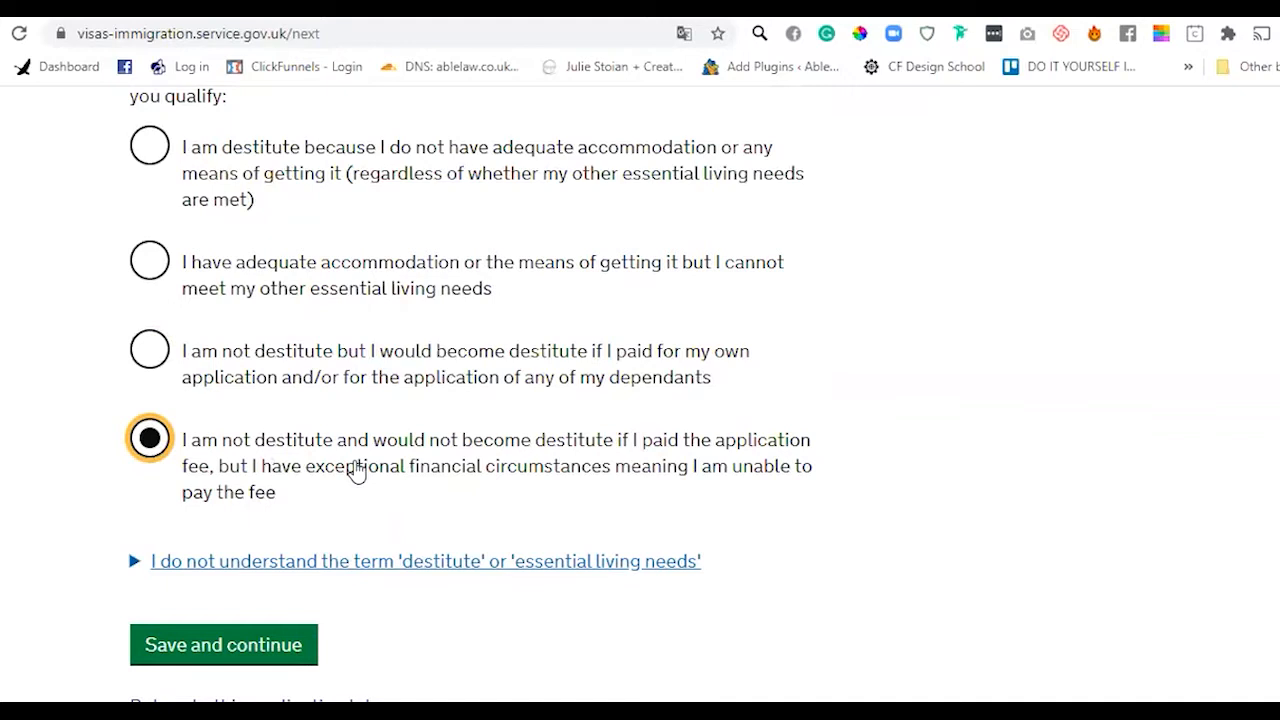
drag(324, 478, 612, 486)
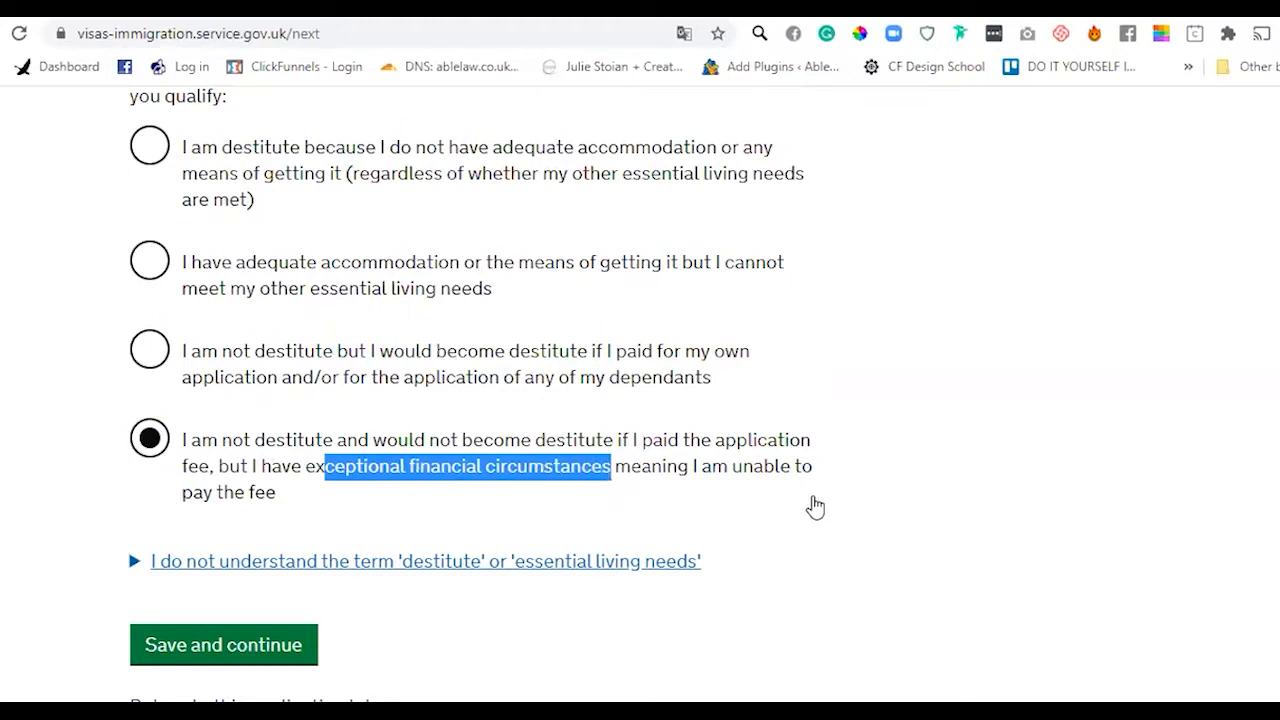
click(814, 506)
scroll(468, 393, down, 1)
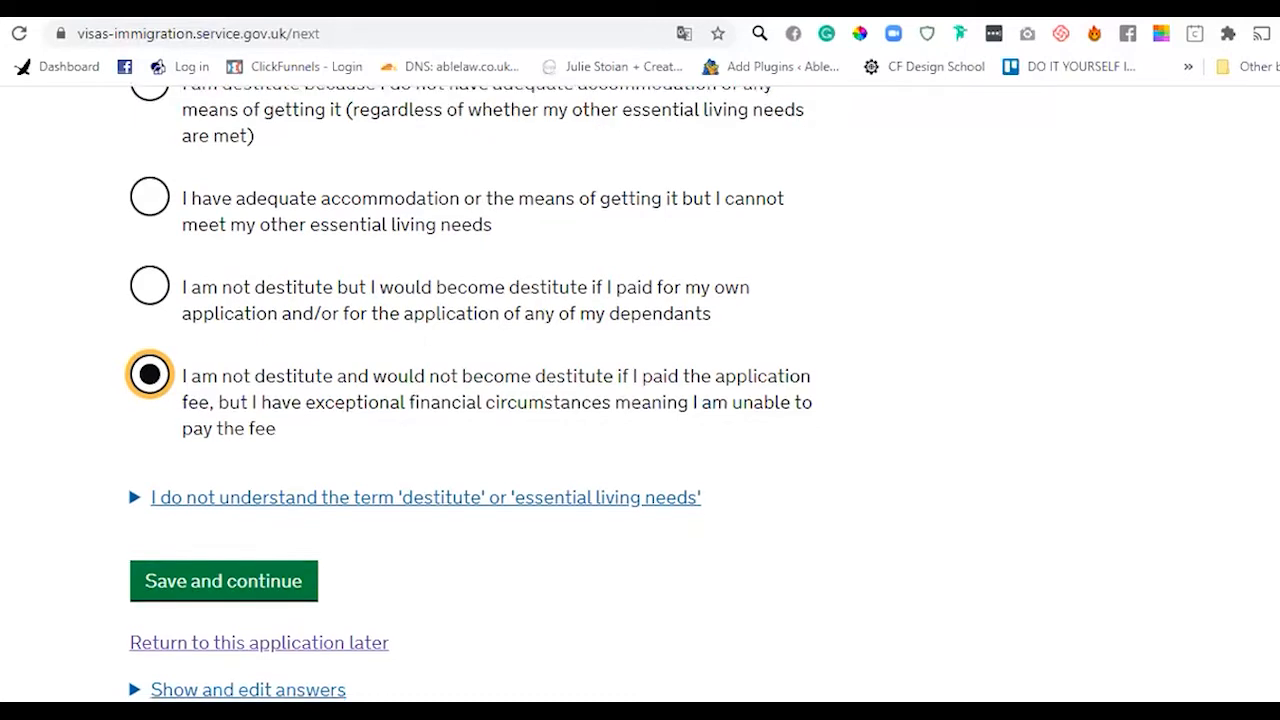
- Switch the reason to 'I would become destitute if I paid the fee' and save
scroll(640, 393, down, 1)
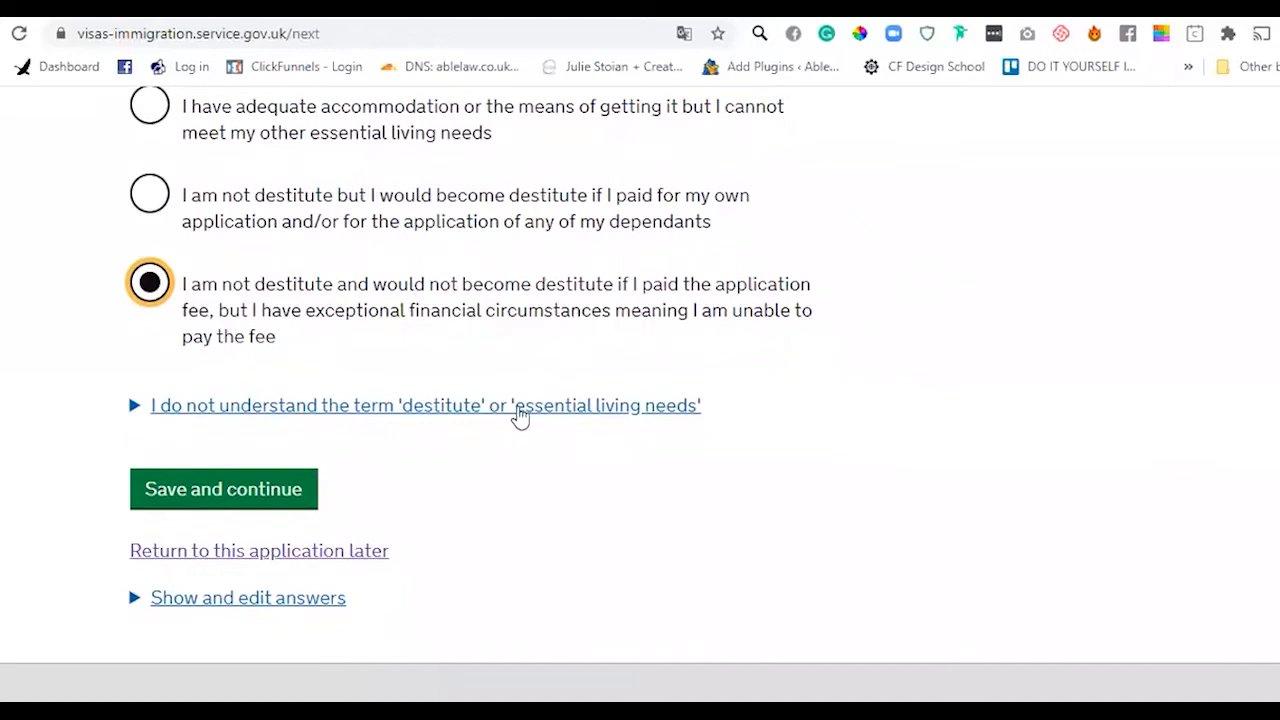
click(519, 416)
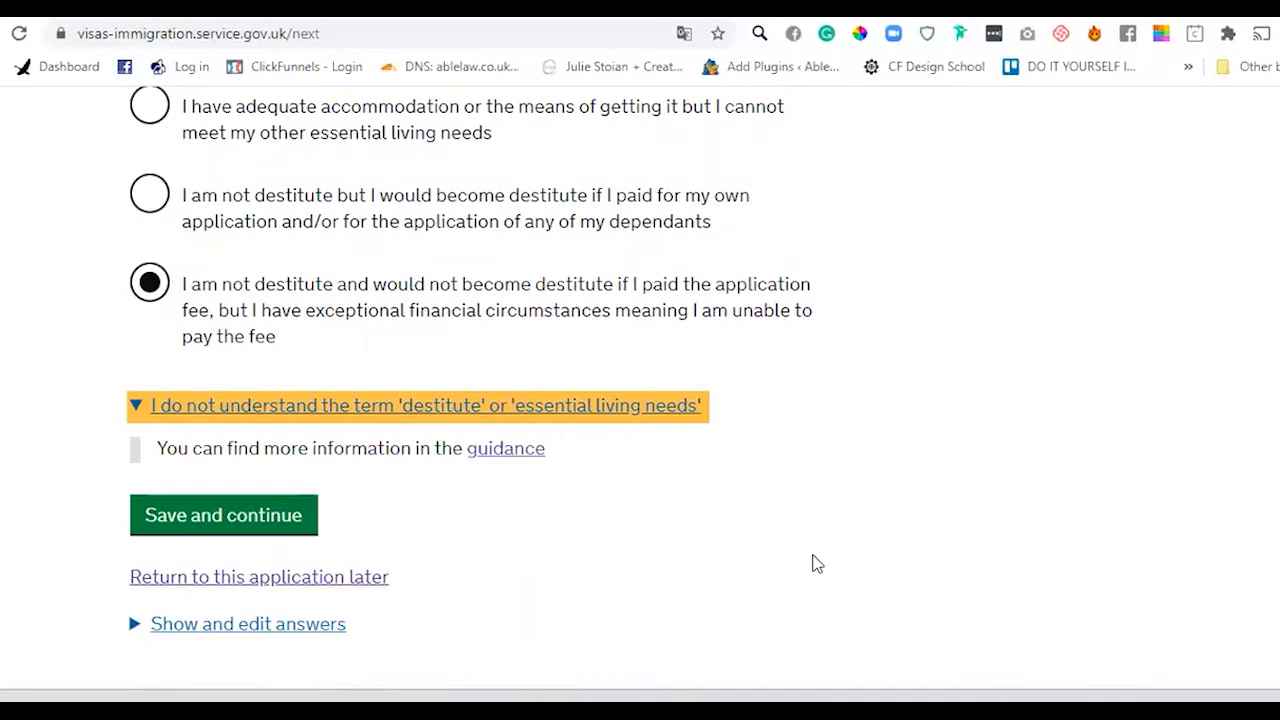
scroll(127, 609, up, 3)
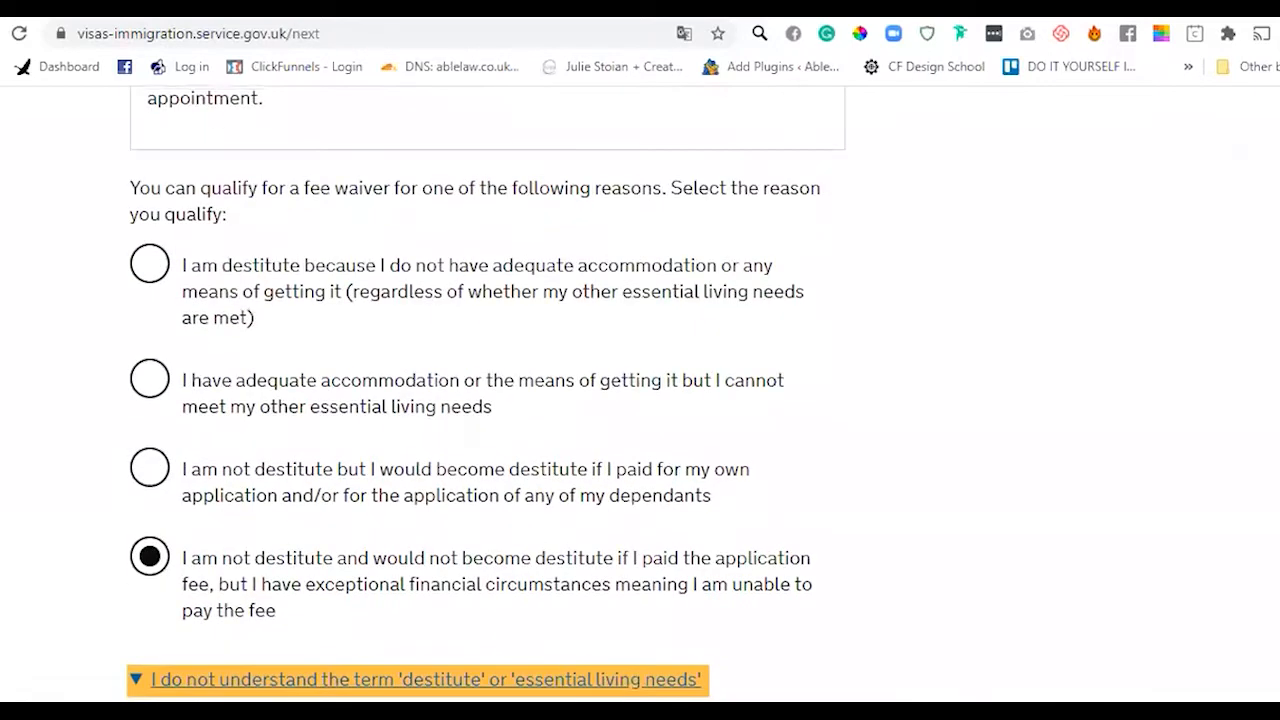
scroll(486, 395, up, 1)
click(149, 404)
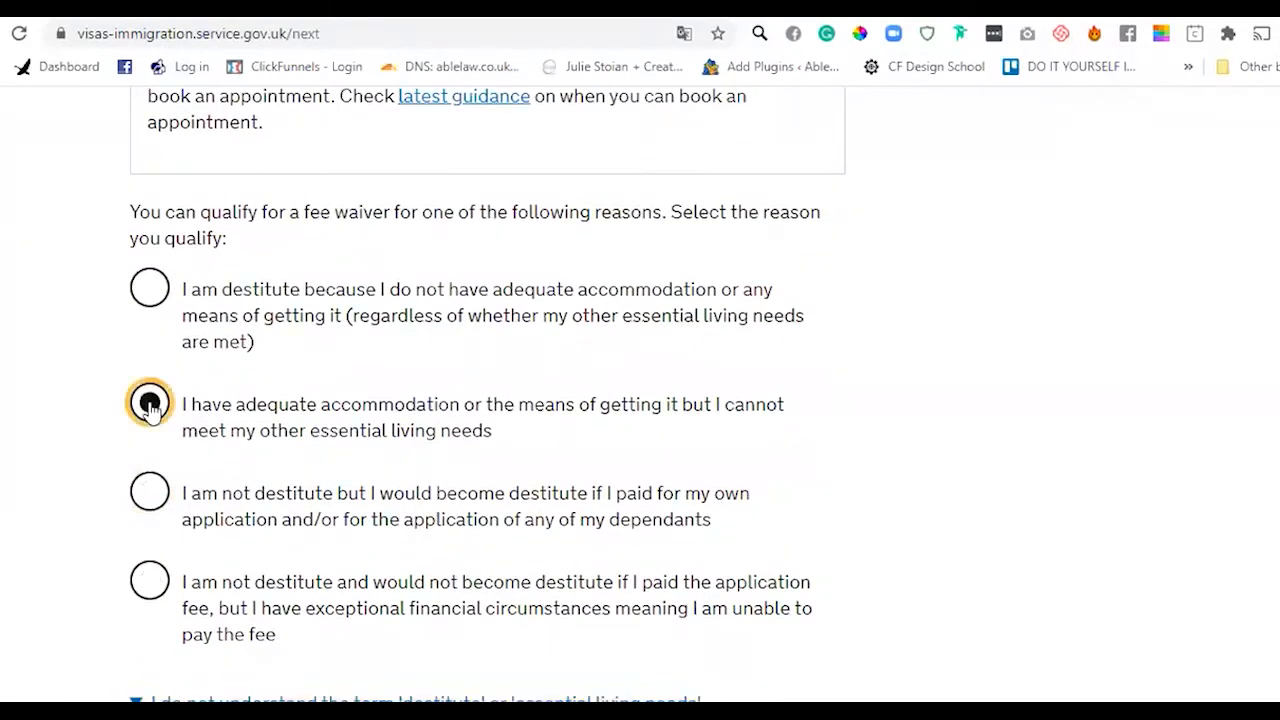
click(147, 498)
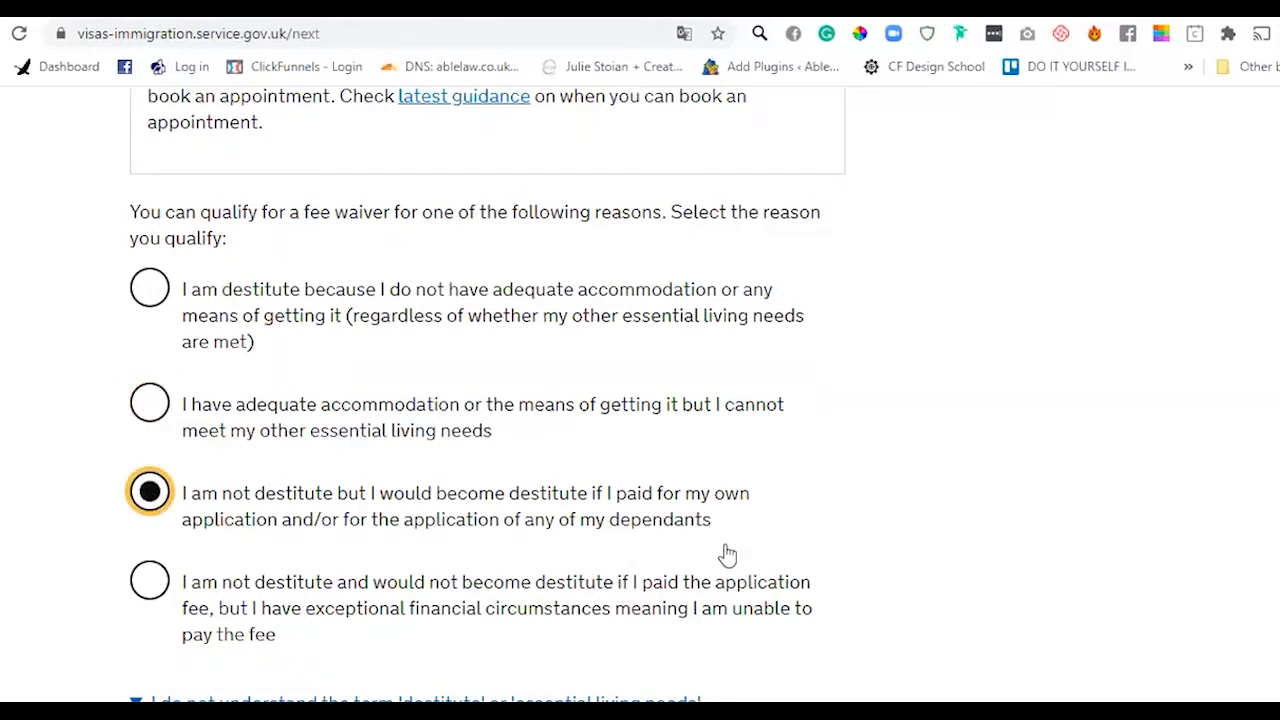
scroll(1250, 413, down, 3)
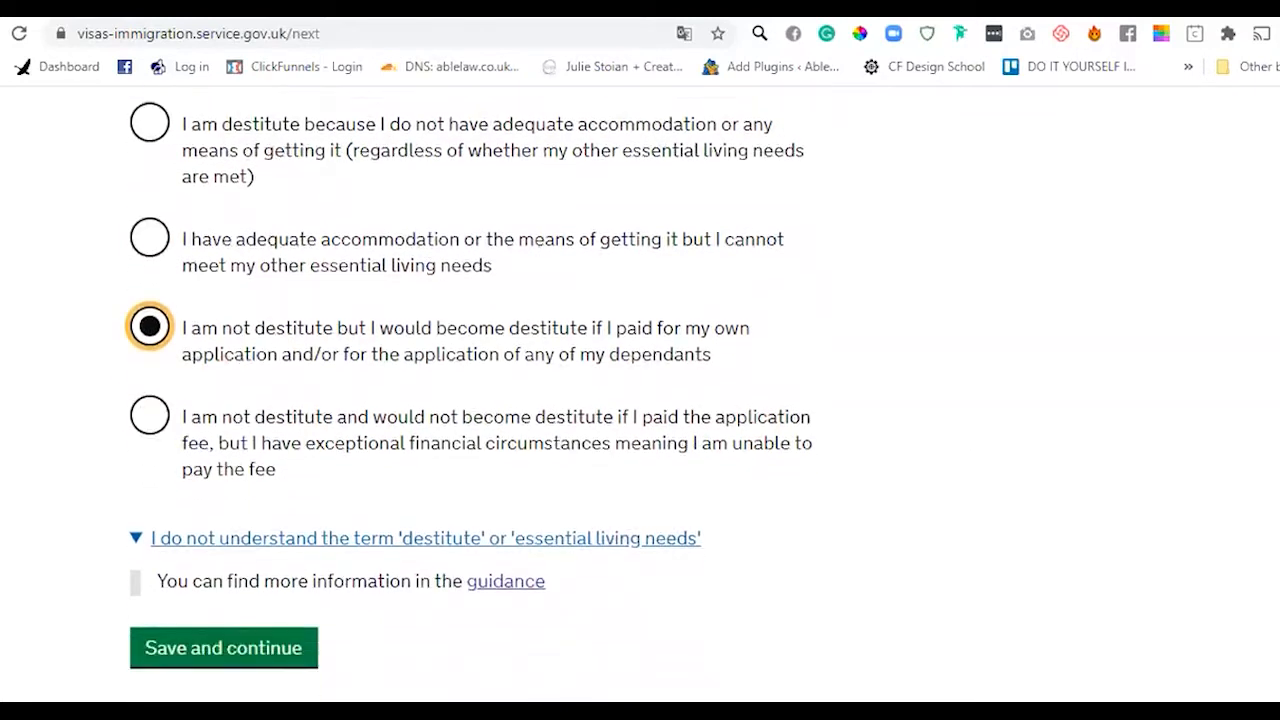
click(189, 628)
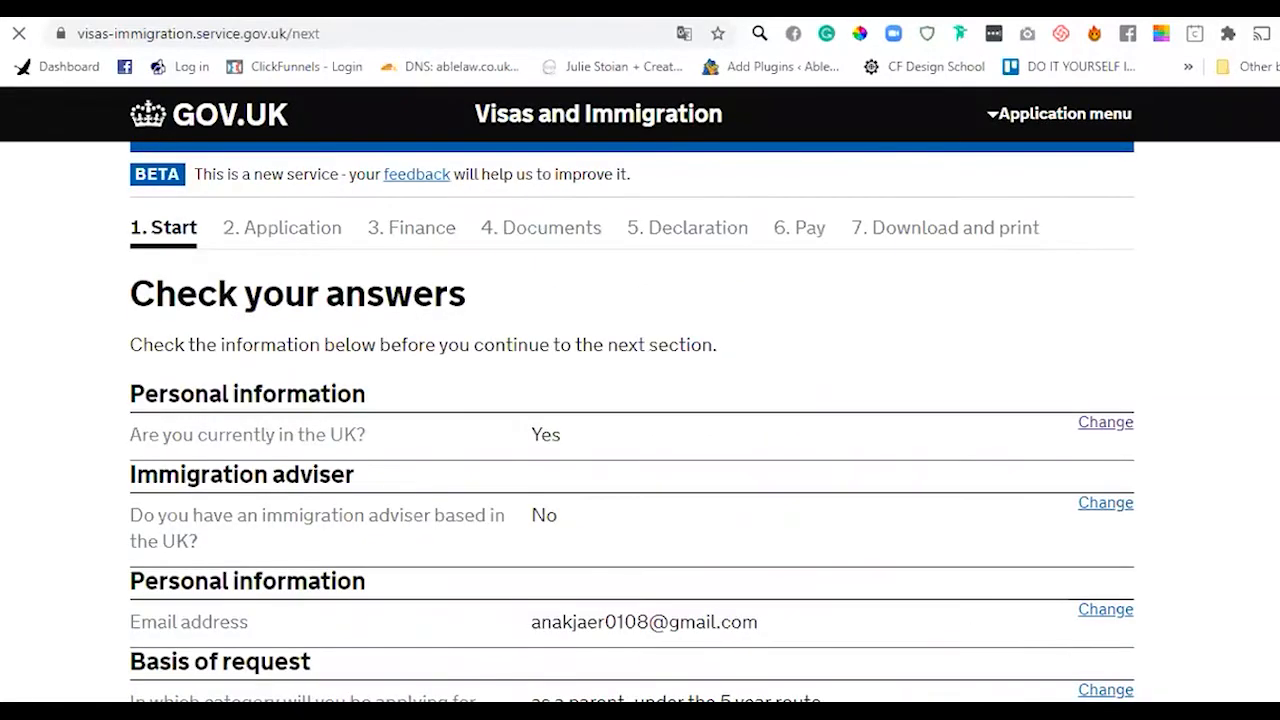
- Confirm the step 1 answers on Check your answers and continue to the Application step
scroll(517, 523, down, 5)
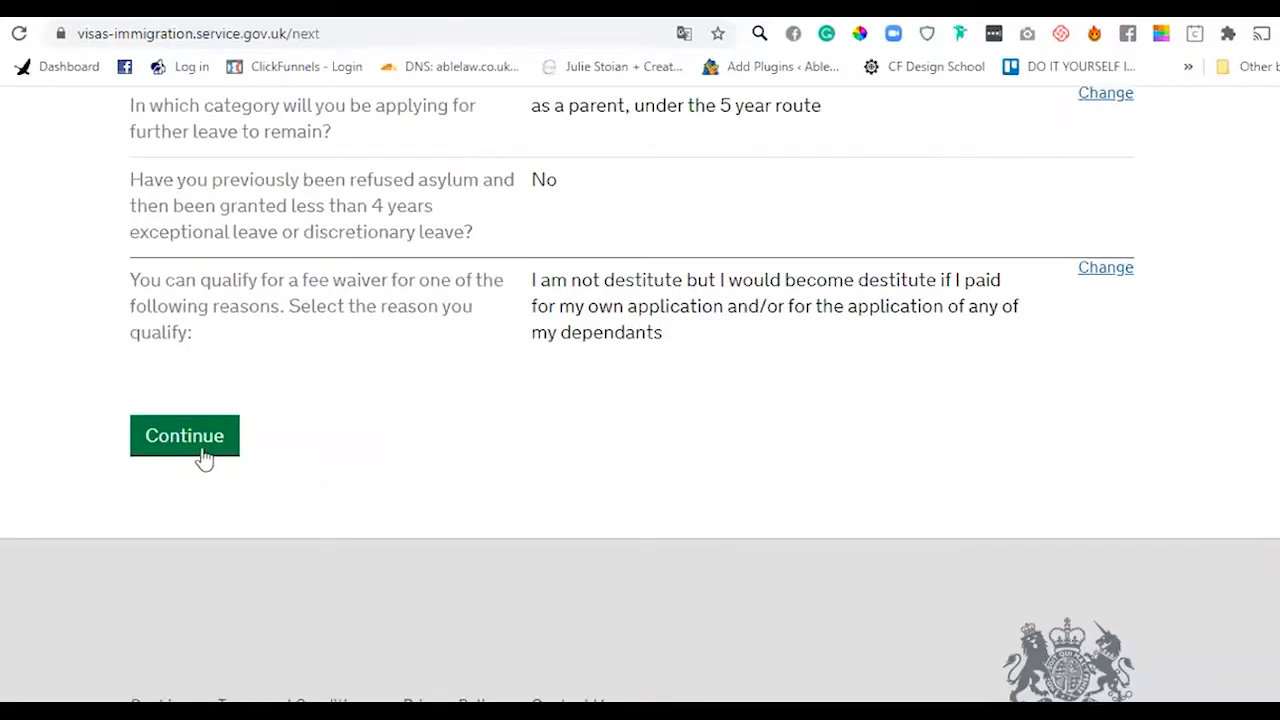
click(178, 449)
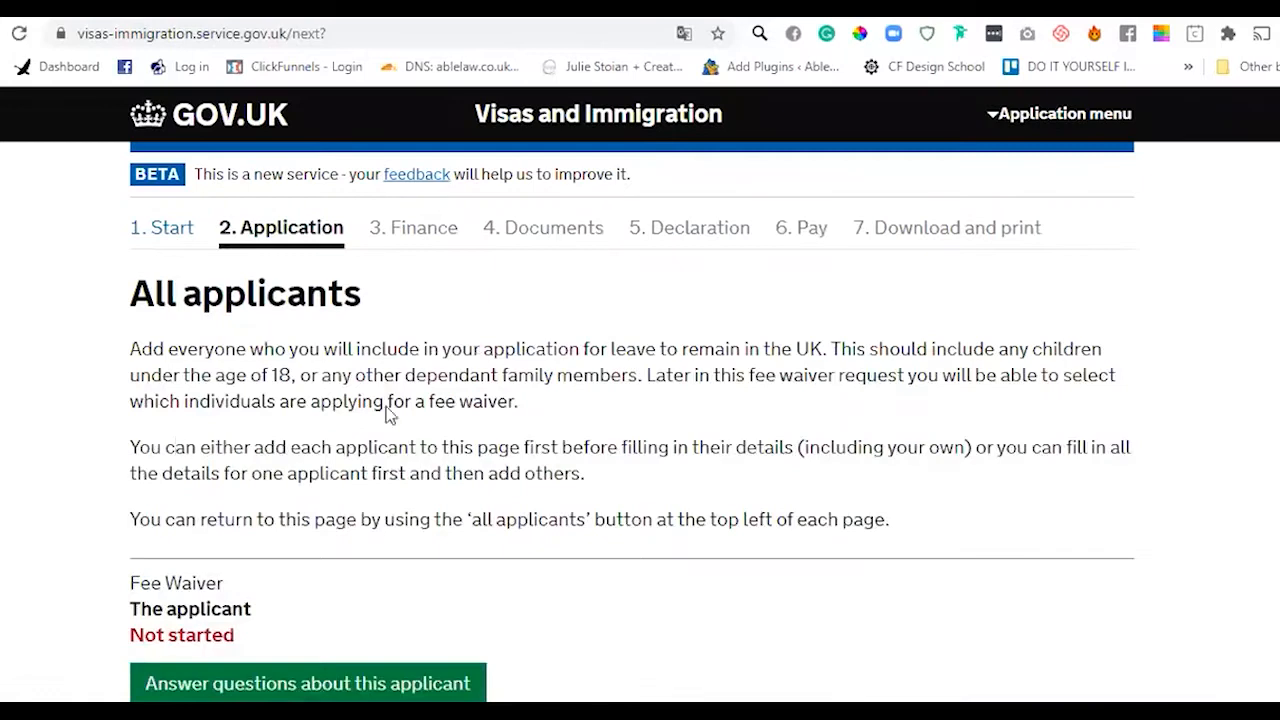
scroll(632, 390, down, 4)
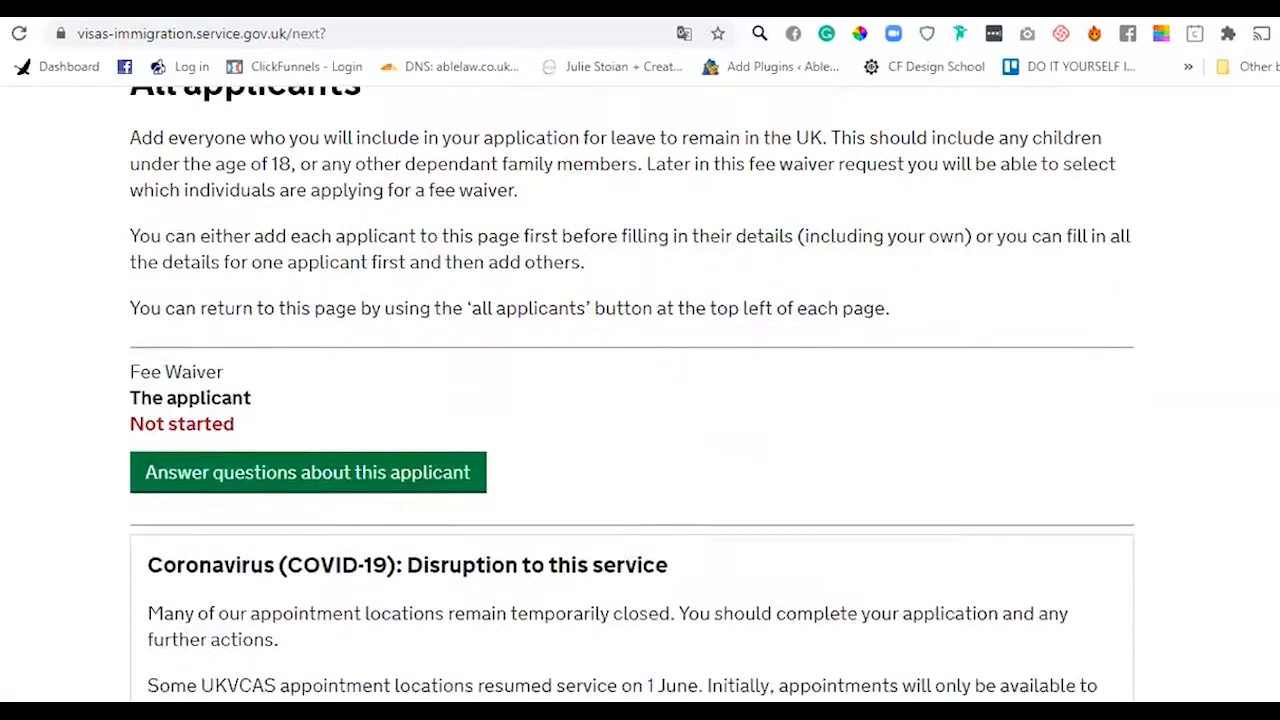
scroll(632, 390, up, 3)
scroll(632, 390, down, 1)
scroll(632, 390, down, 6)
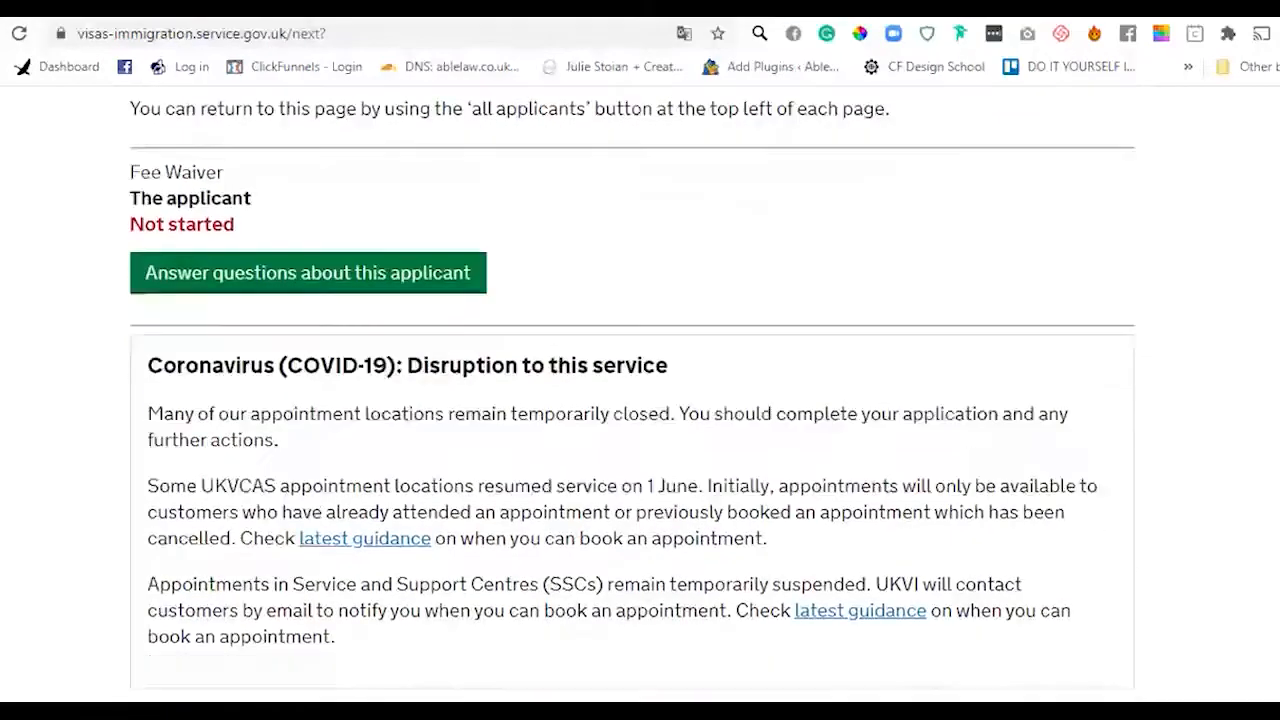
scroll(640, 394, up, 6)
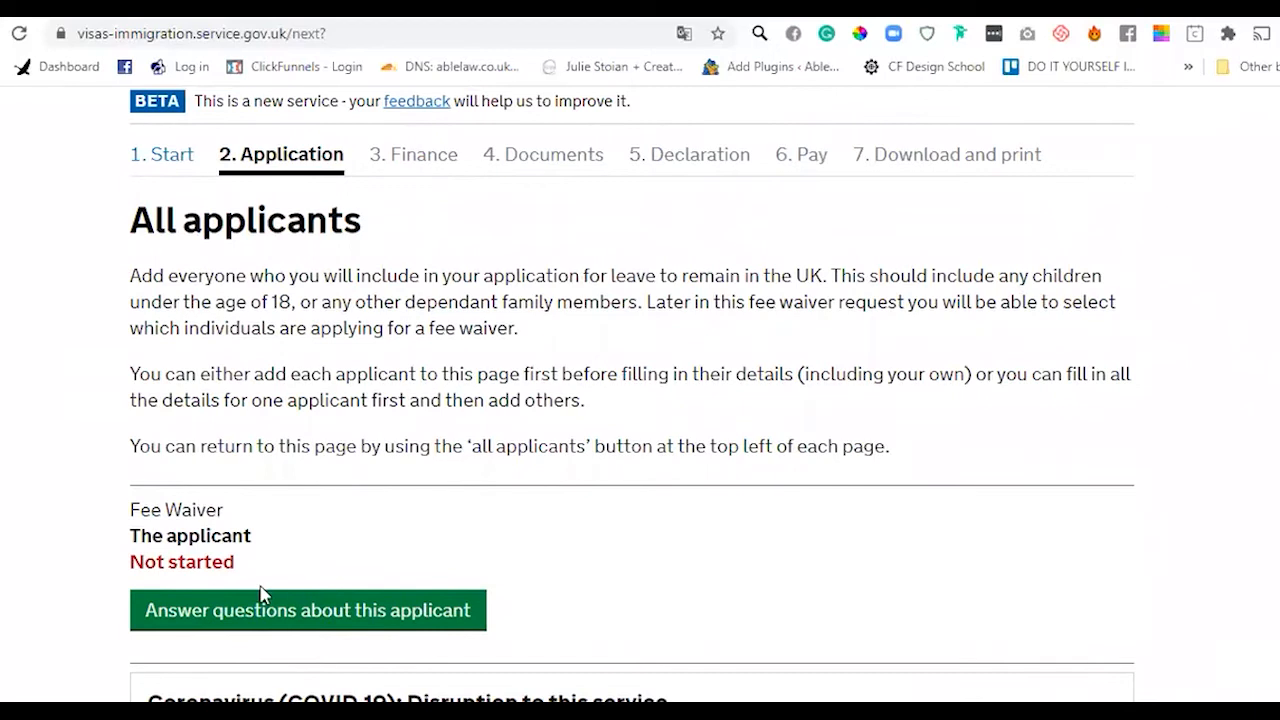
- Open the applicant's questions, return to All applicants, then reopen them
click(262, 622)
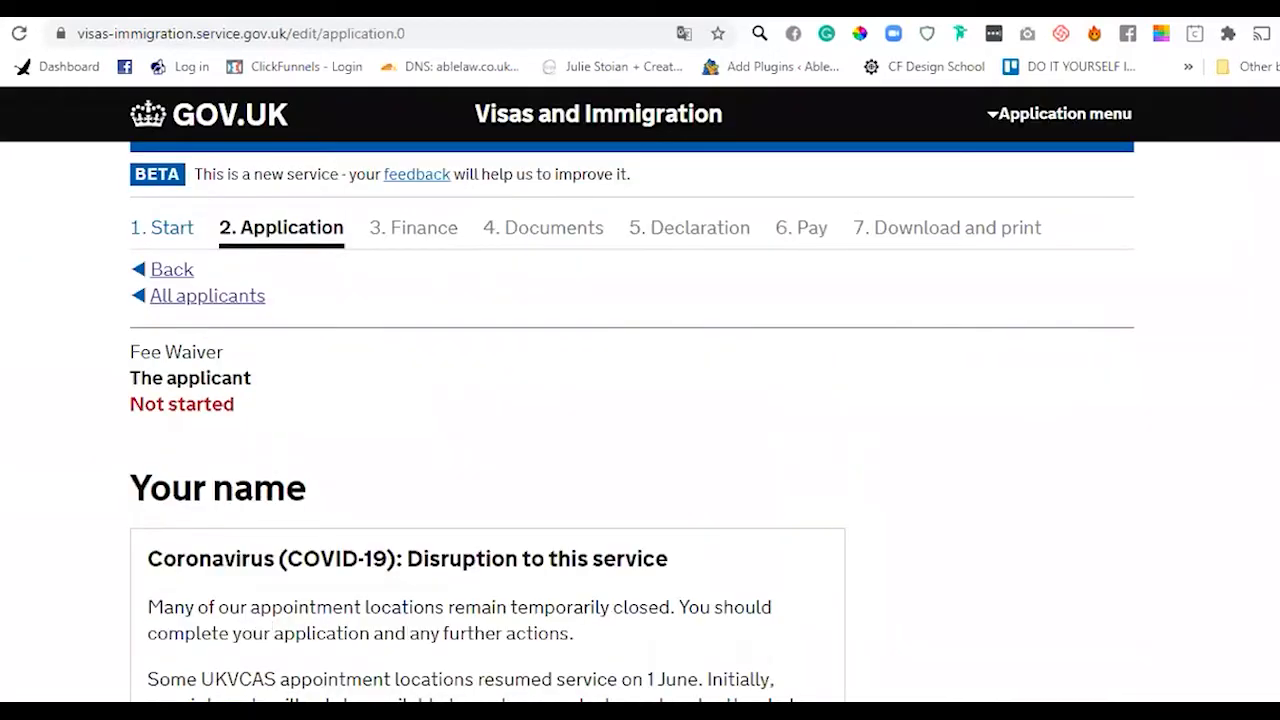
scroll(640, 400, down, 3)
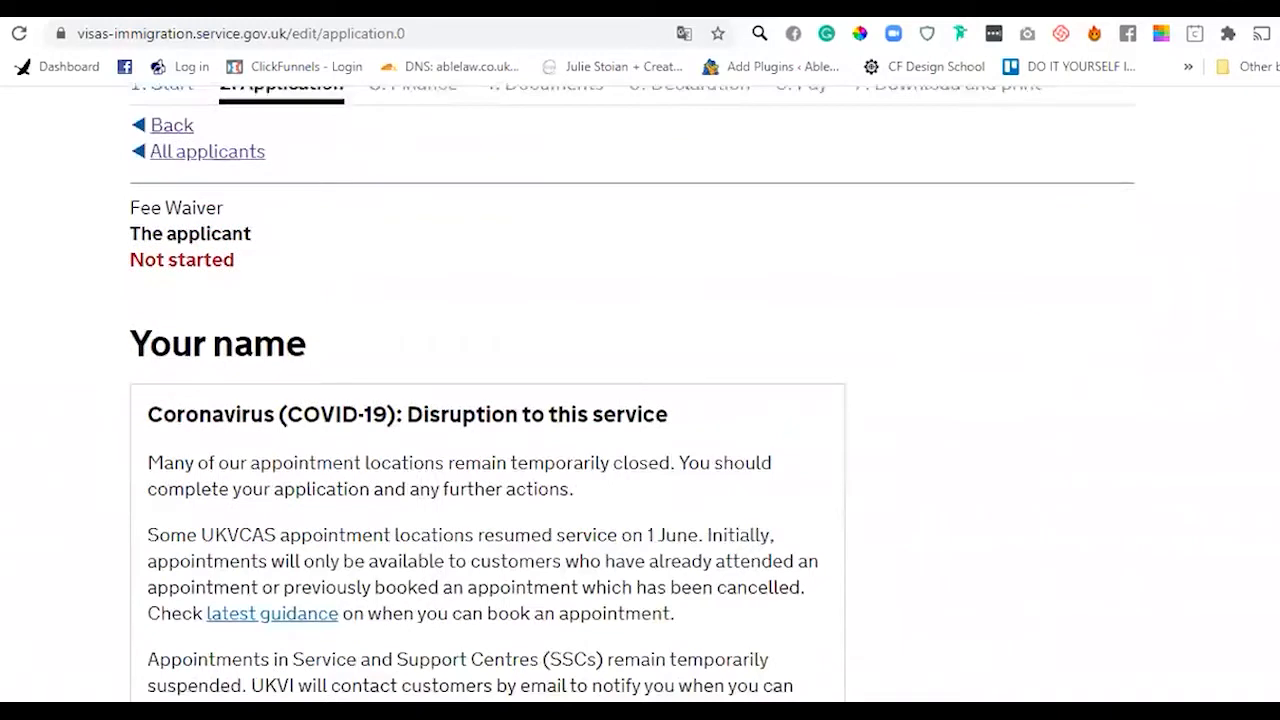
click(158, 130)
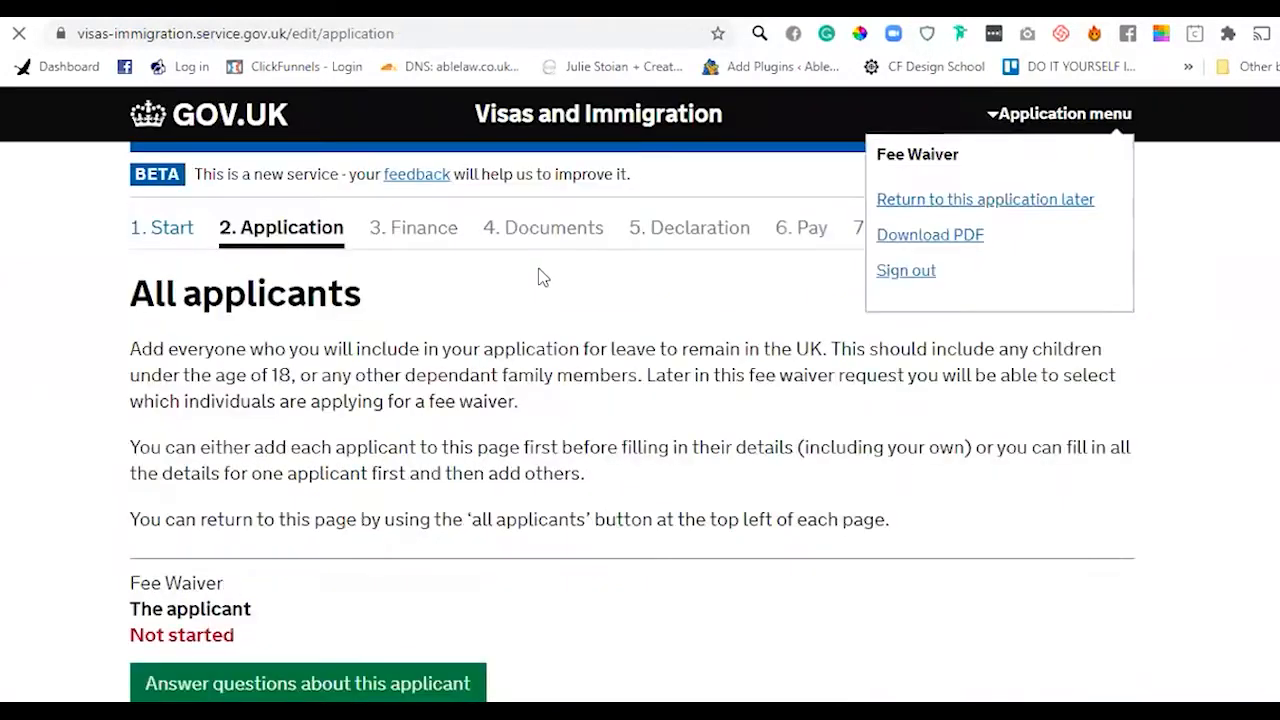
scroll(640, 400, down, 6)
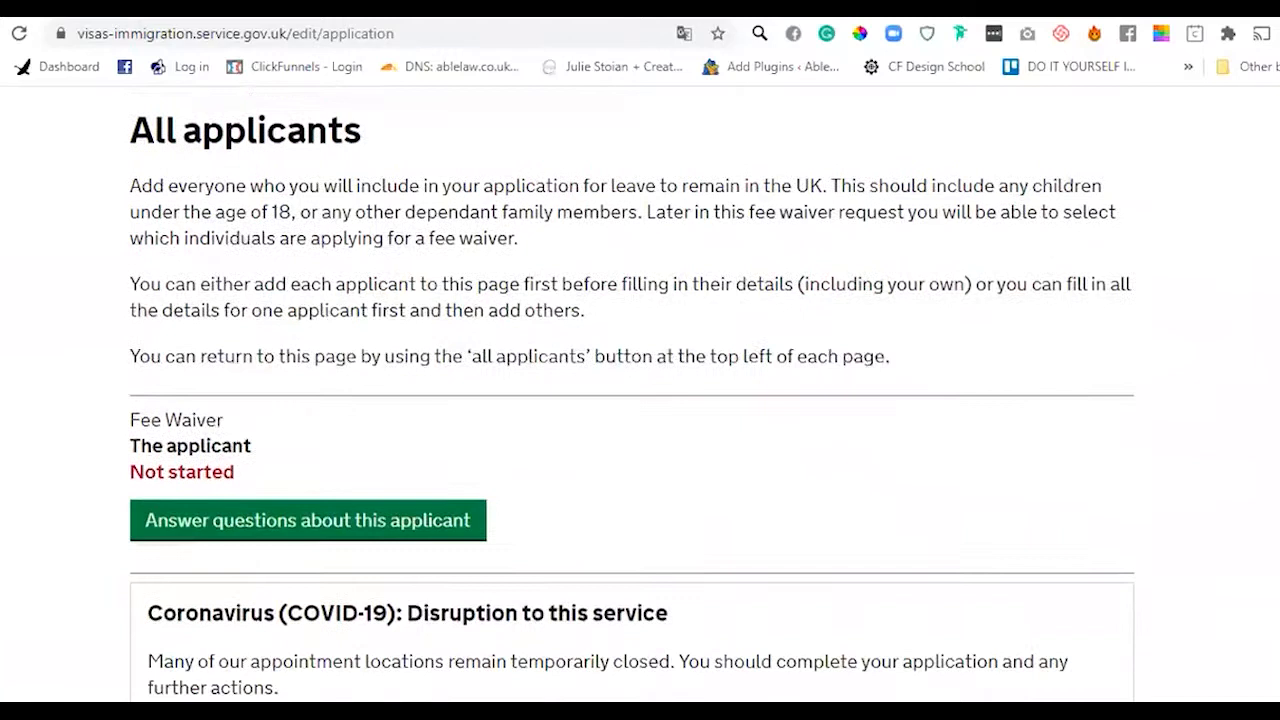
scroll(640, 400, down, 3)
scroll(640, 400, up, 5)
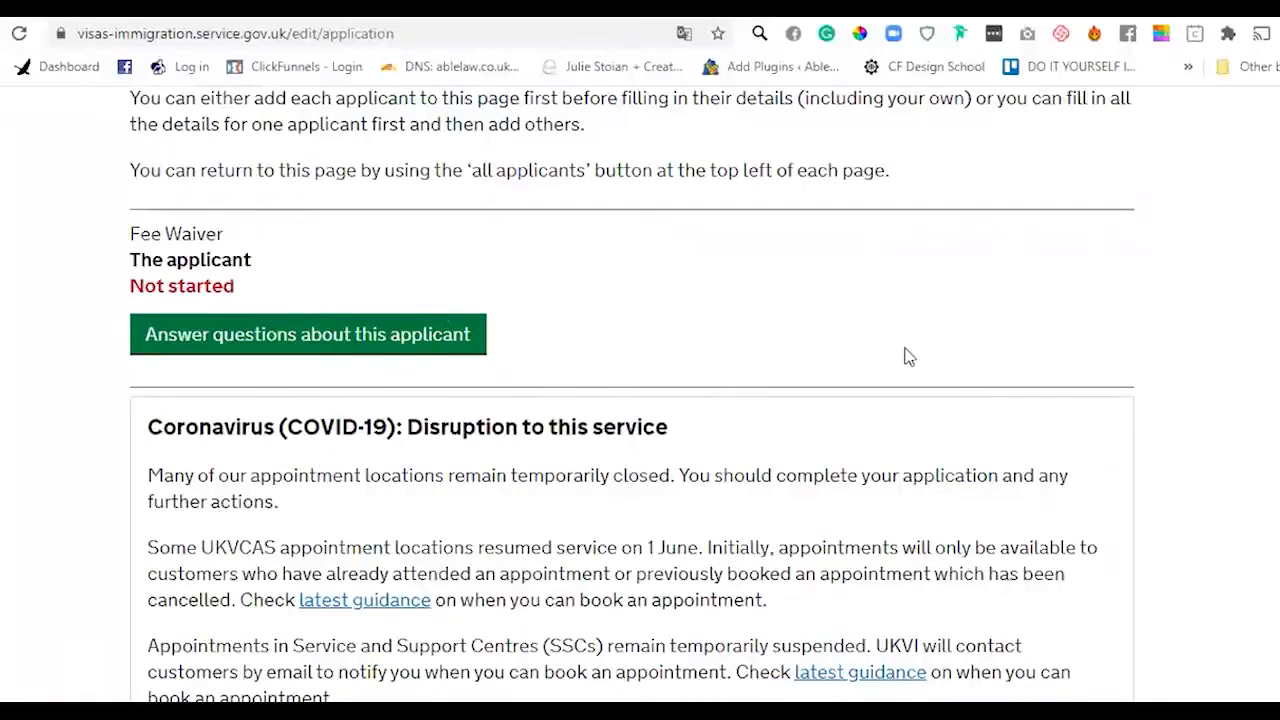
scroll(640, 400, down, 4)
scroll(640, 400, up, 7)
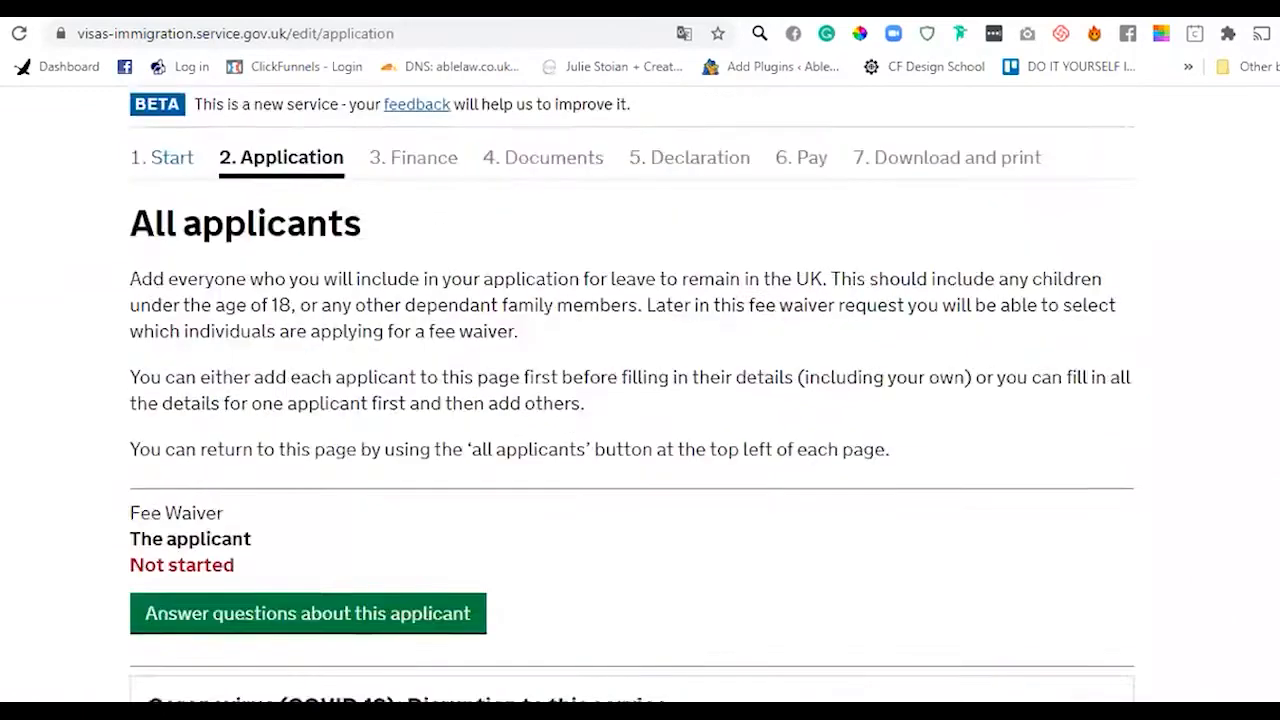
click(341, 636)
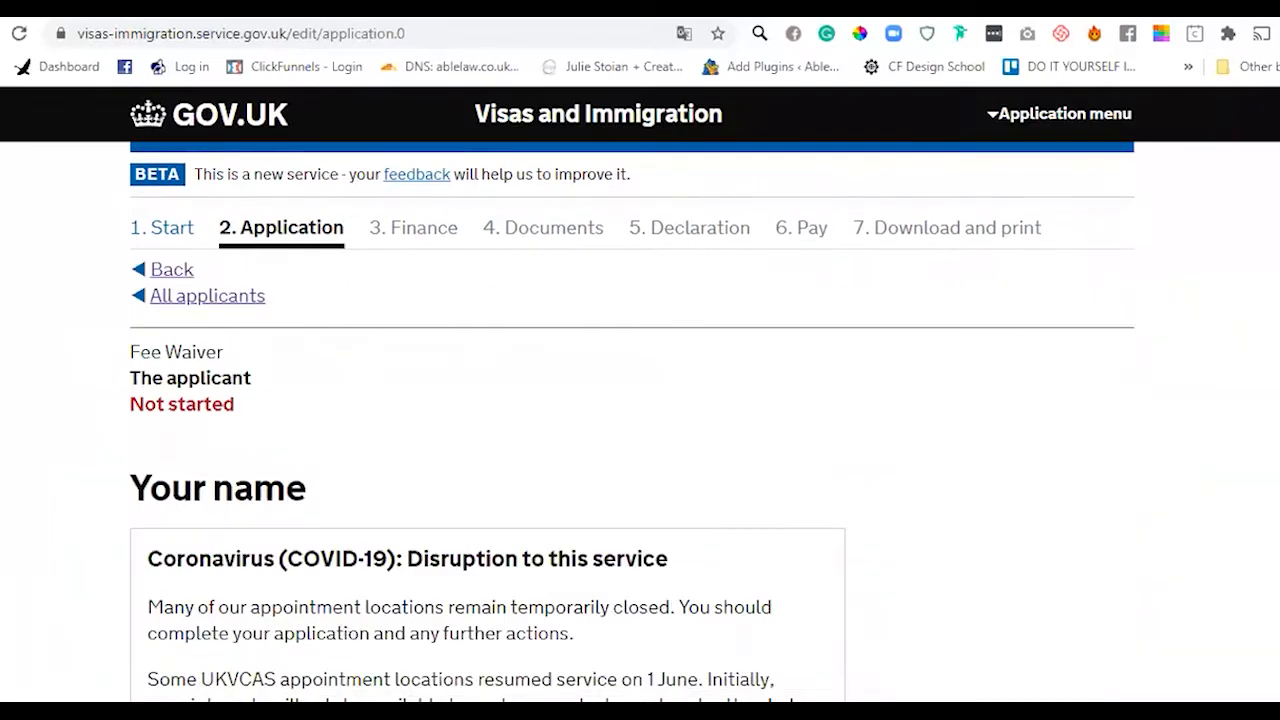
- Set the applicant's title to Ms
scroll(487, 400, down, 6)
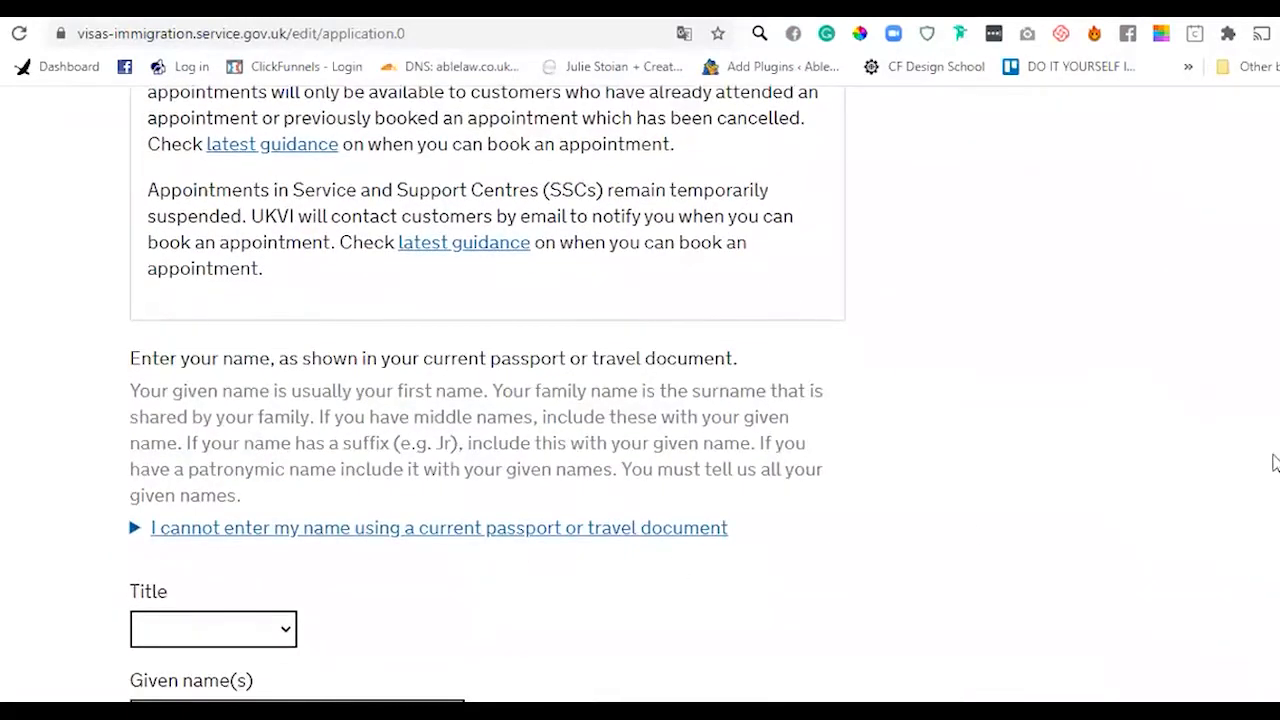
scroll(430, 240, down, 2)
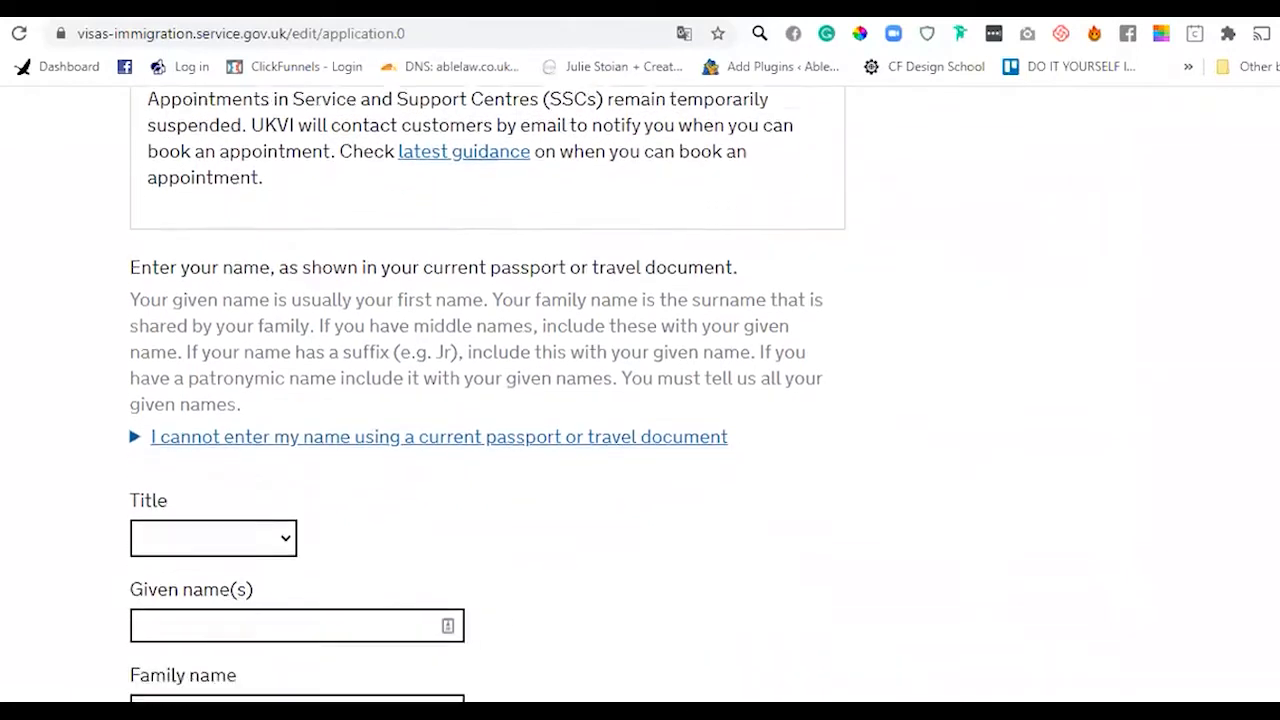
drag(423, 217, 570, 218)
click(503, 268)
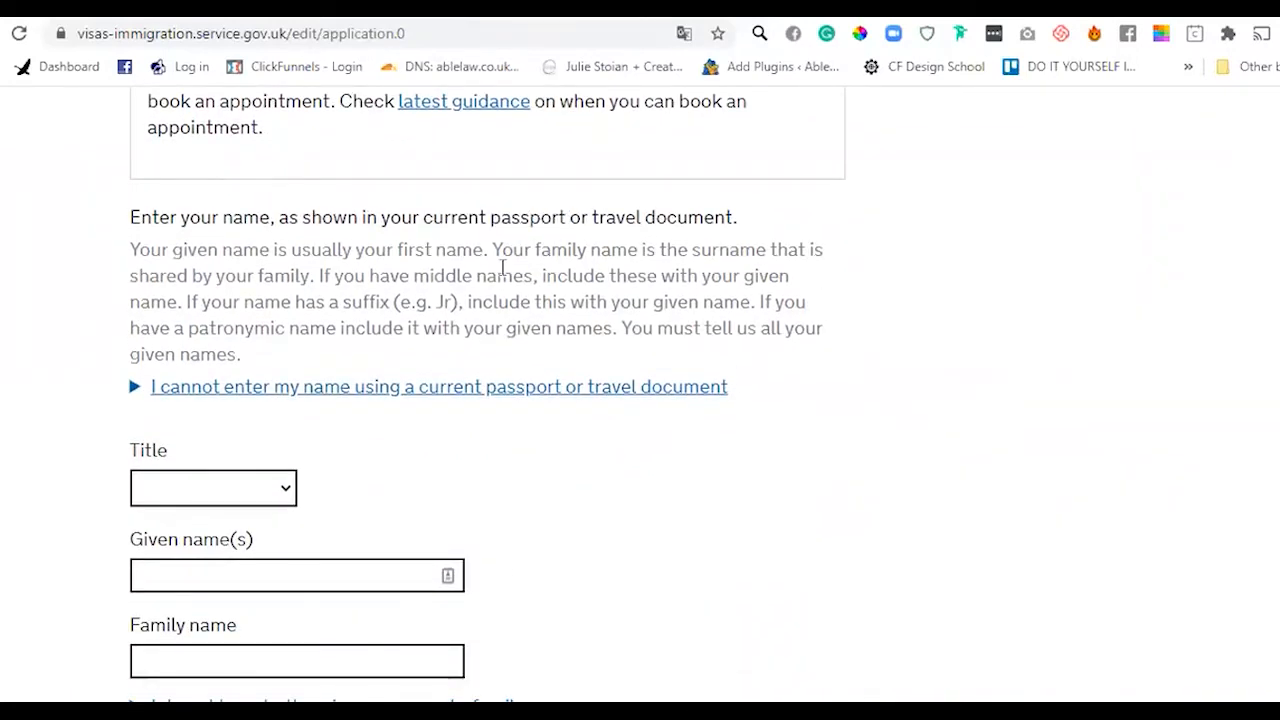
drag(423, 217, 572, 218)
click(278, 489)
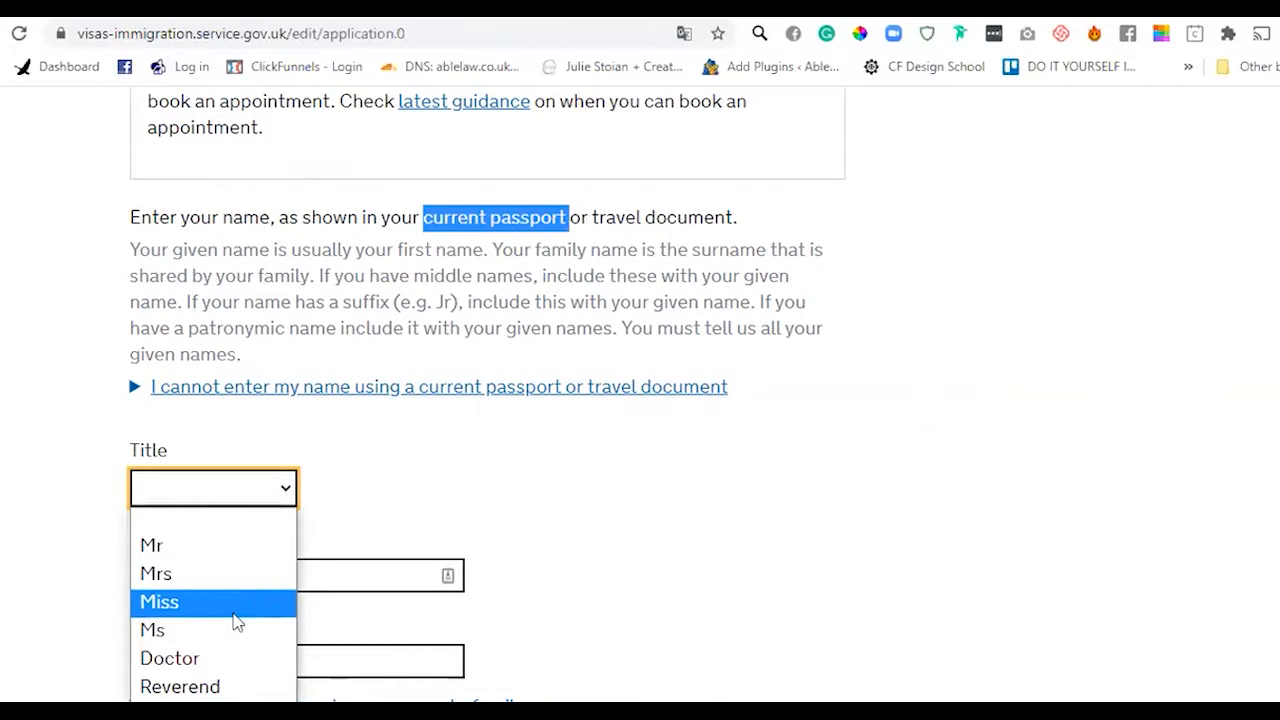
click(236, 629)
- Enter the applicant's given name and family name as on the passport and save
click(281, 587)
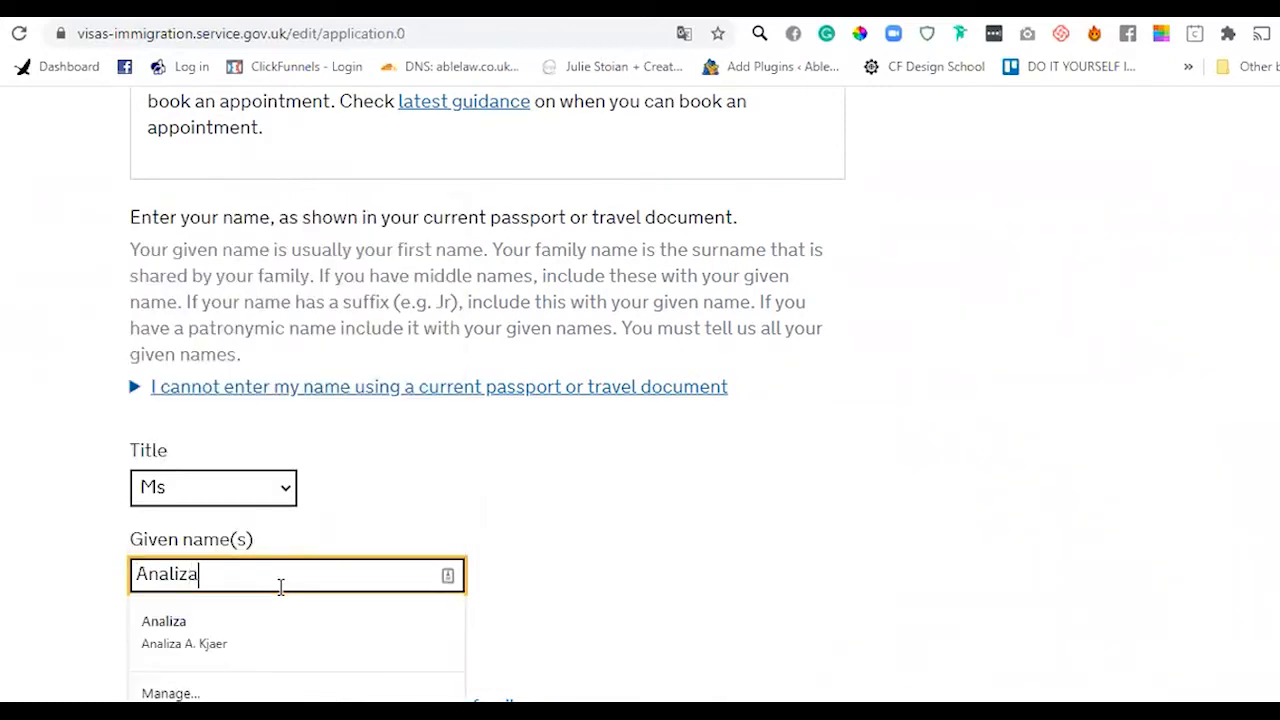
key(Tab)
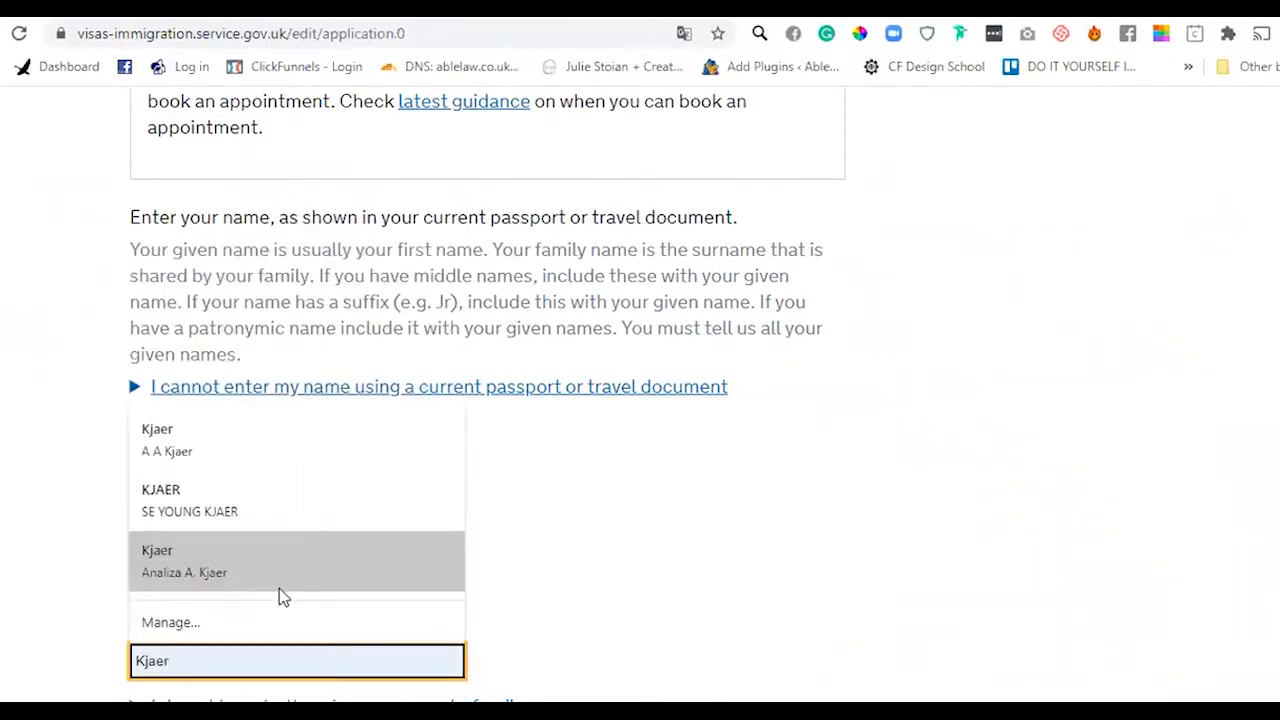
key(shift+Tab)
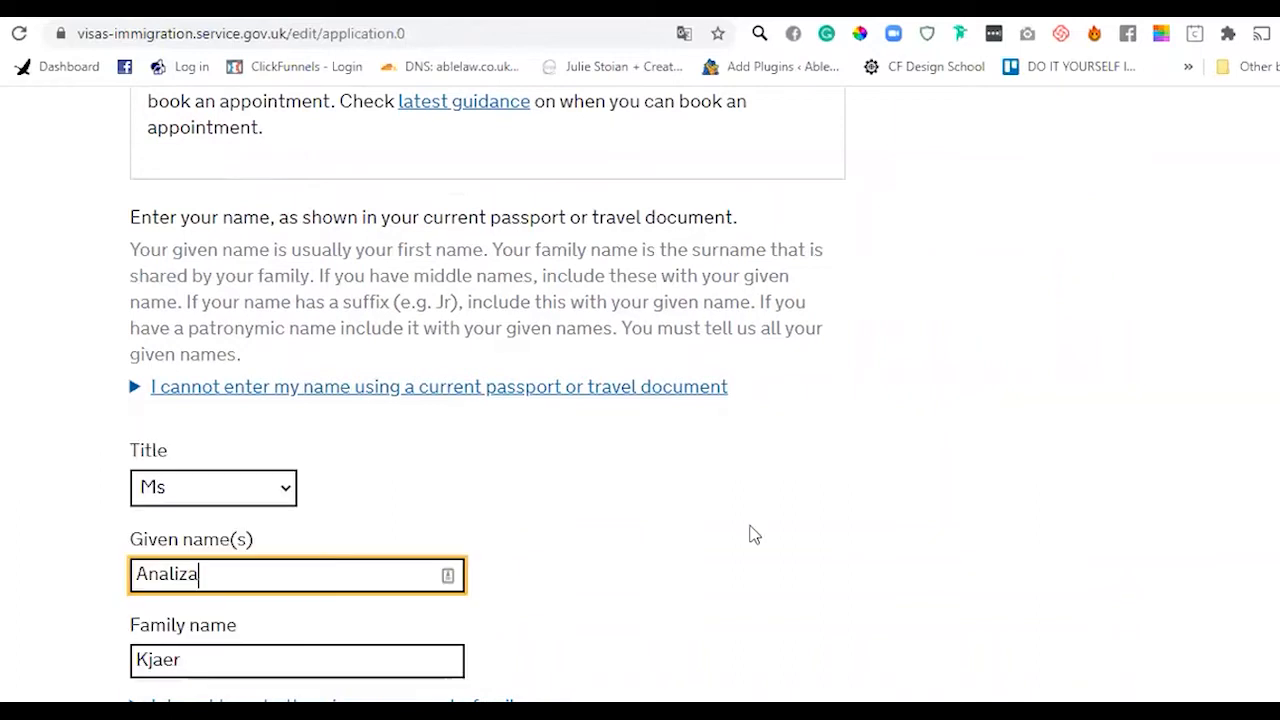
scroll(754, 535, down, 3)
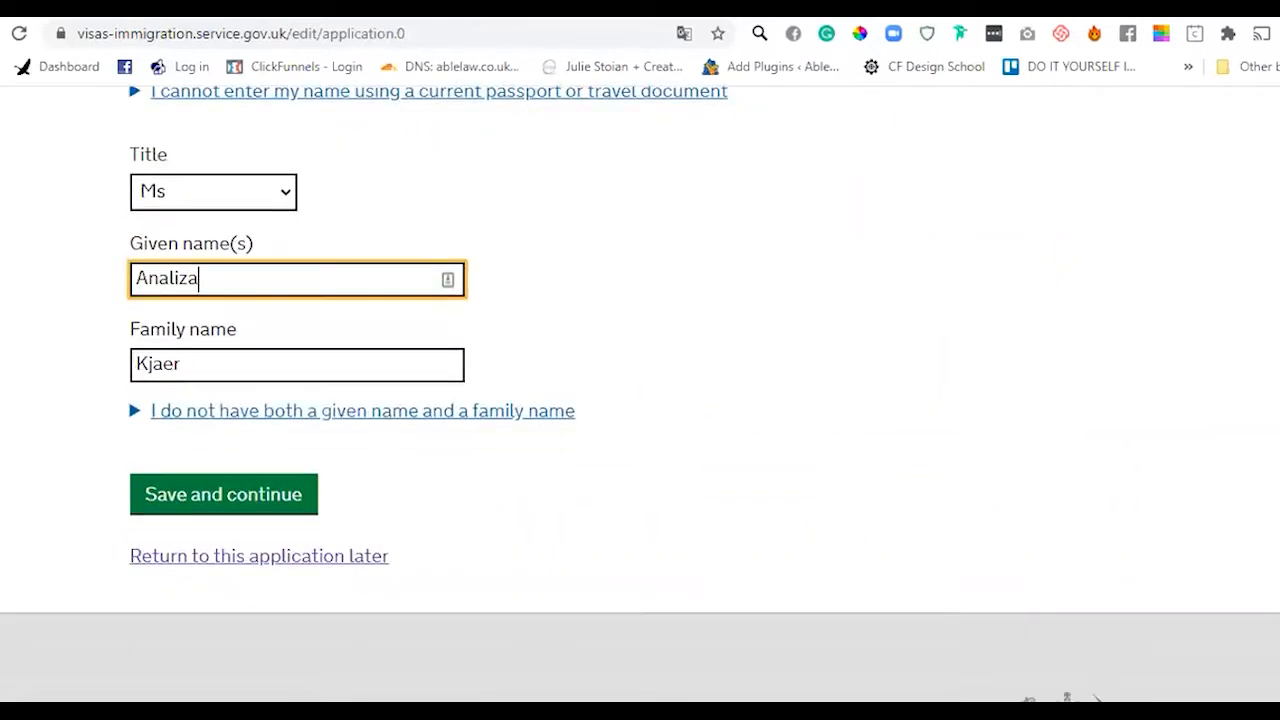
click(211, 502)
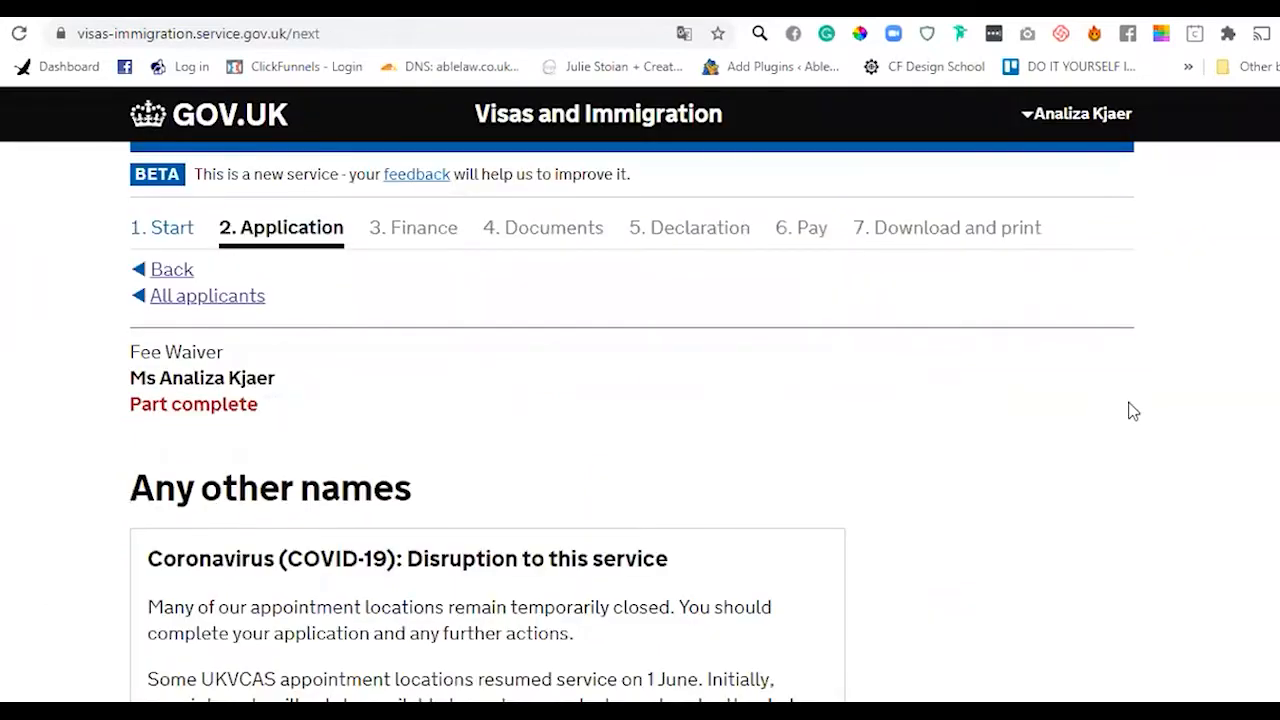
- Answer No to having any other names and save
scroll(640, 400, down, 7)
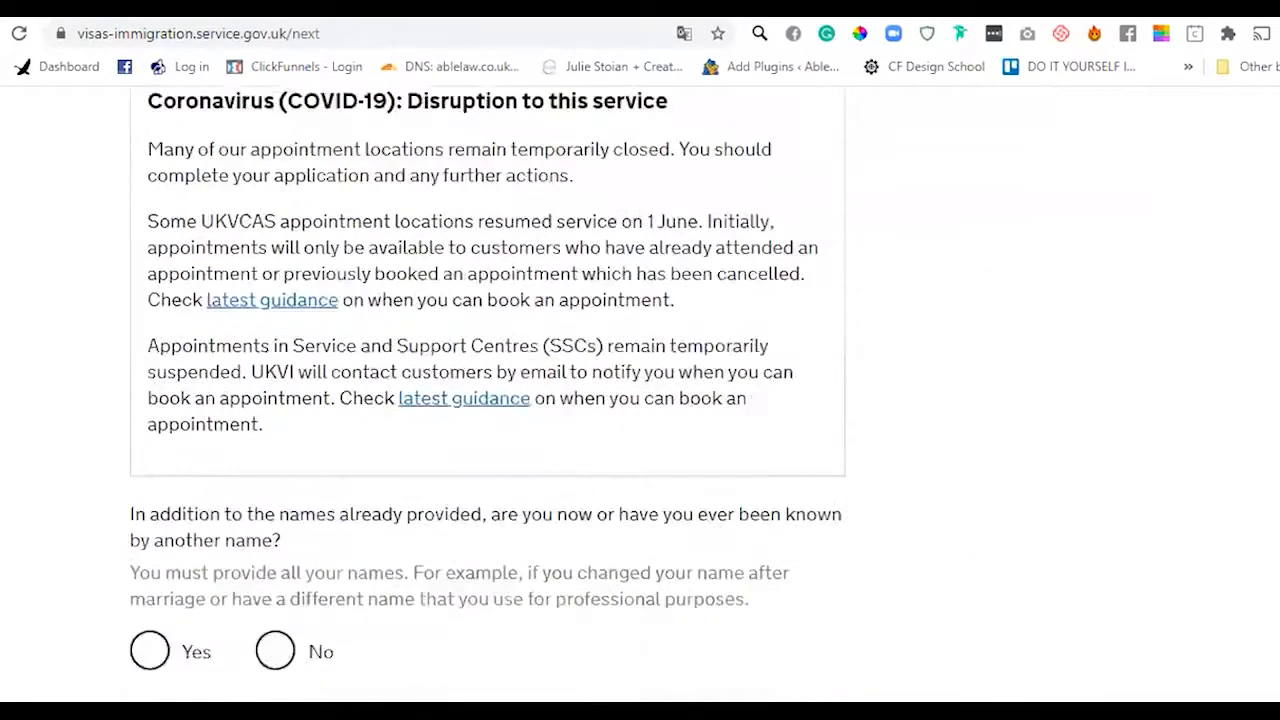
scroll(640, 400, down, 1)
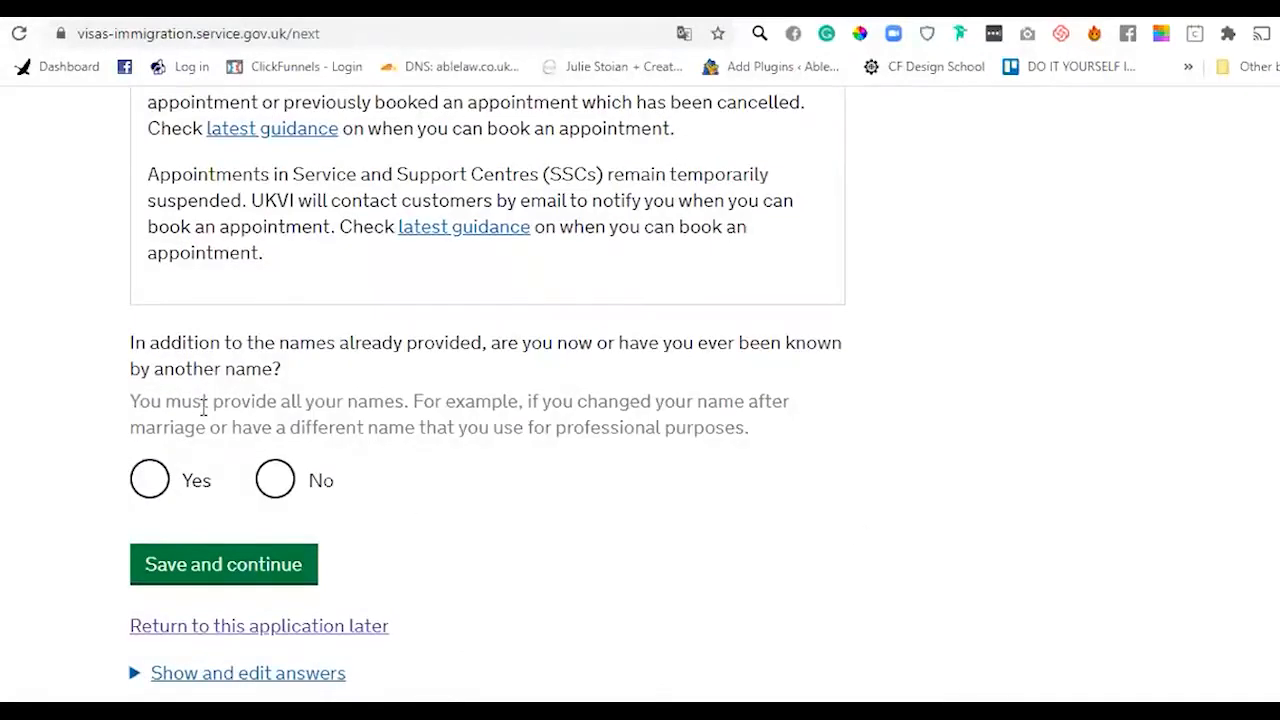
drag(161, 342, 364, 388)
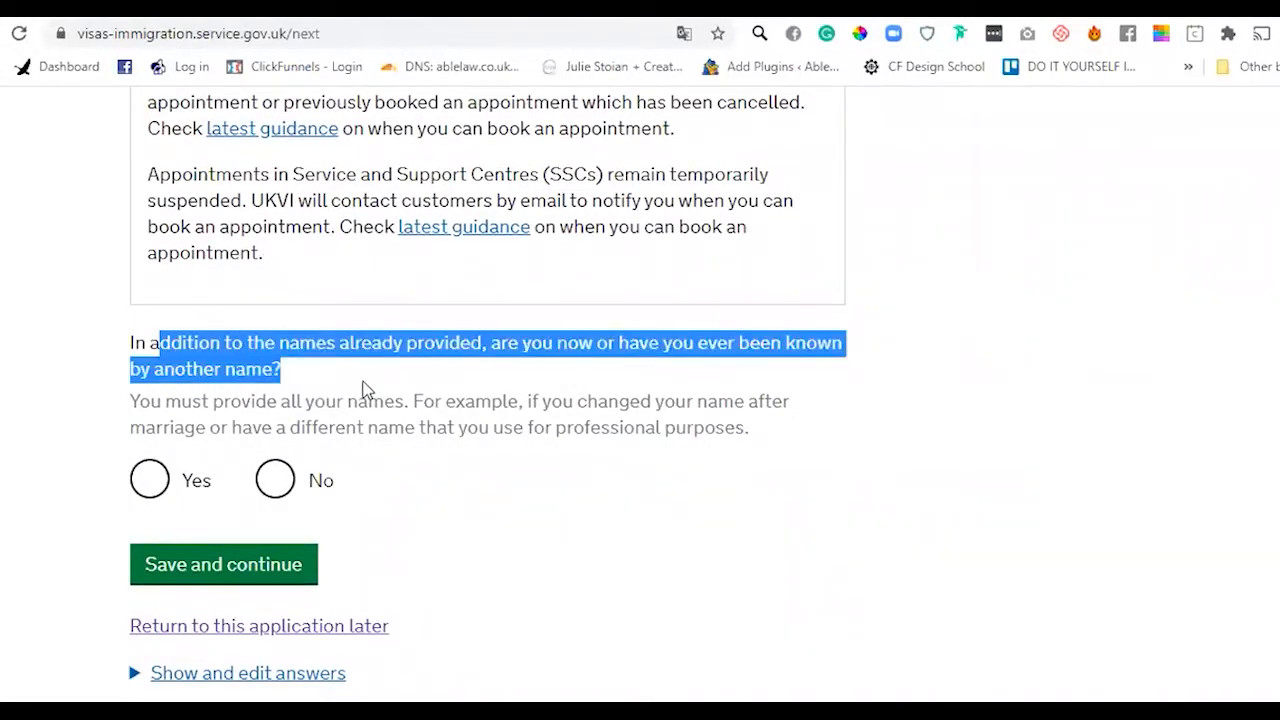
click(275, 480)
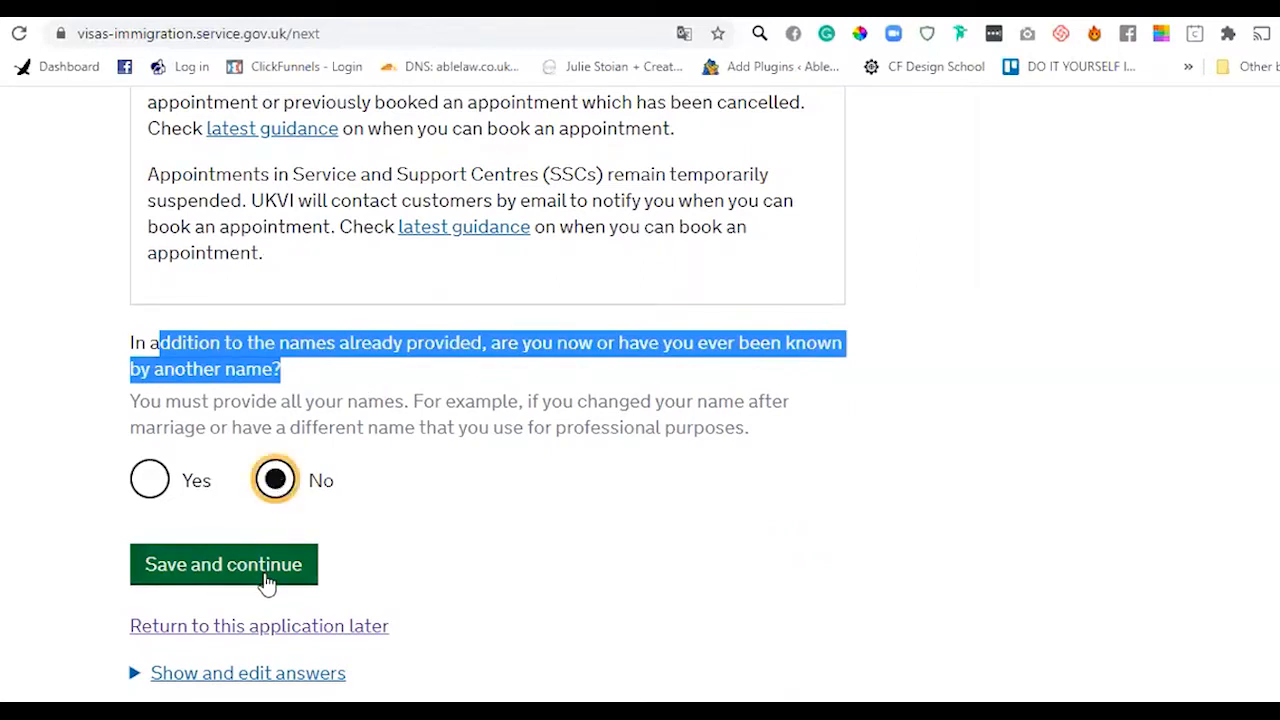
click(266, 580)
- Record gender as Female and relationship status as Separated
scroll(651, 589, down, 2)
scroll(487, 400, down, 3)
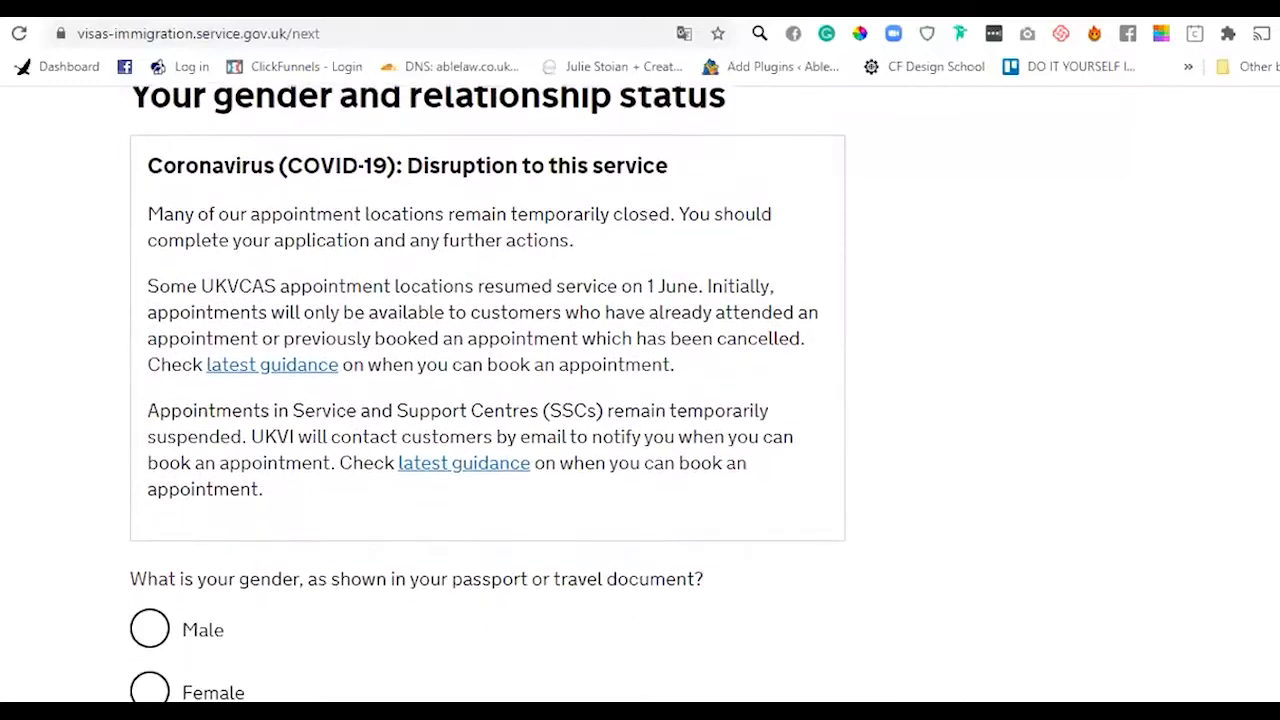
scroll(940, 500, down, 1)
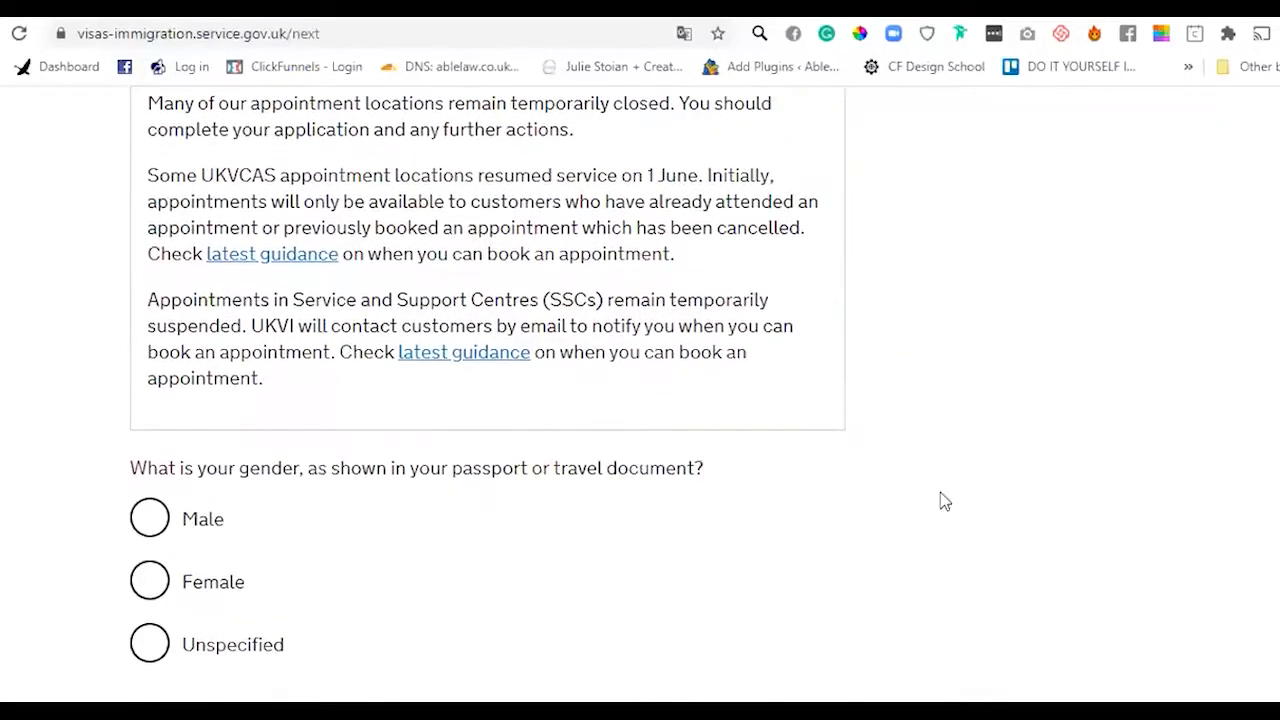
click(192, 590)
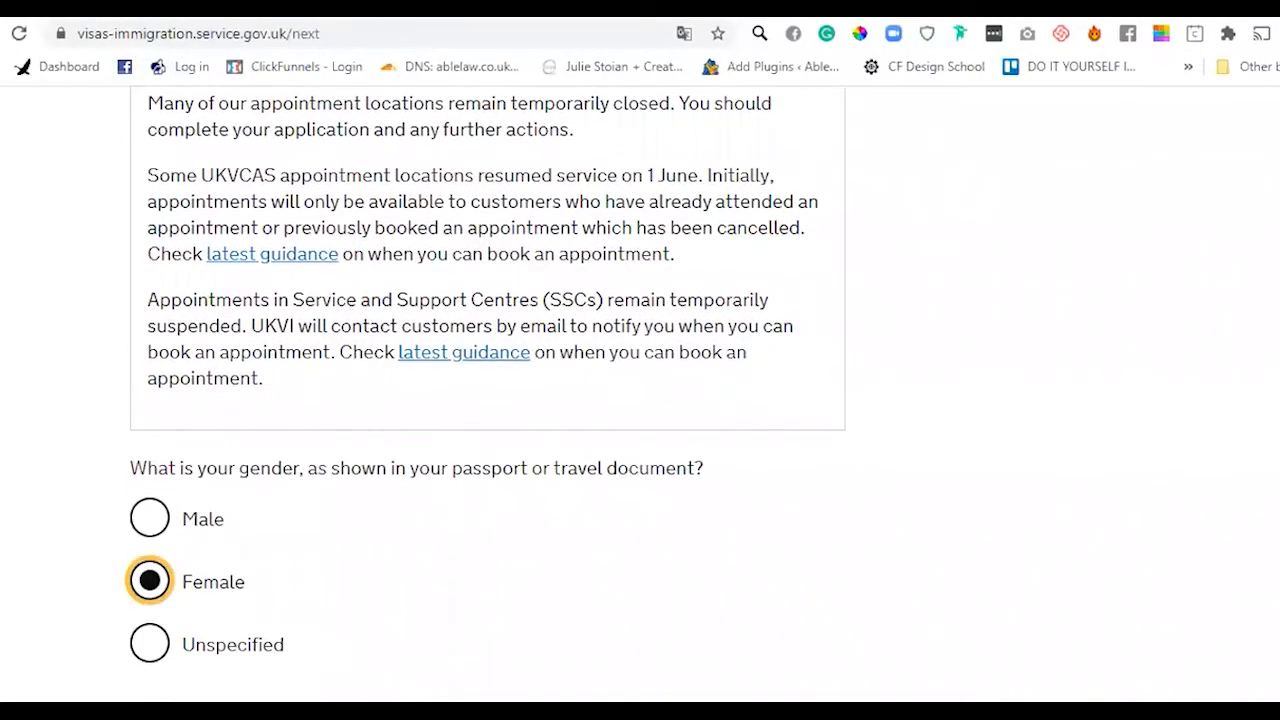
scroll(517, 534, down, 3)
click(452, 476)
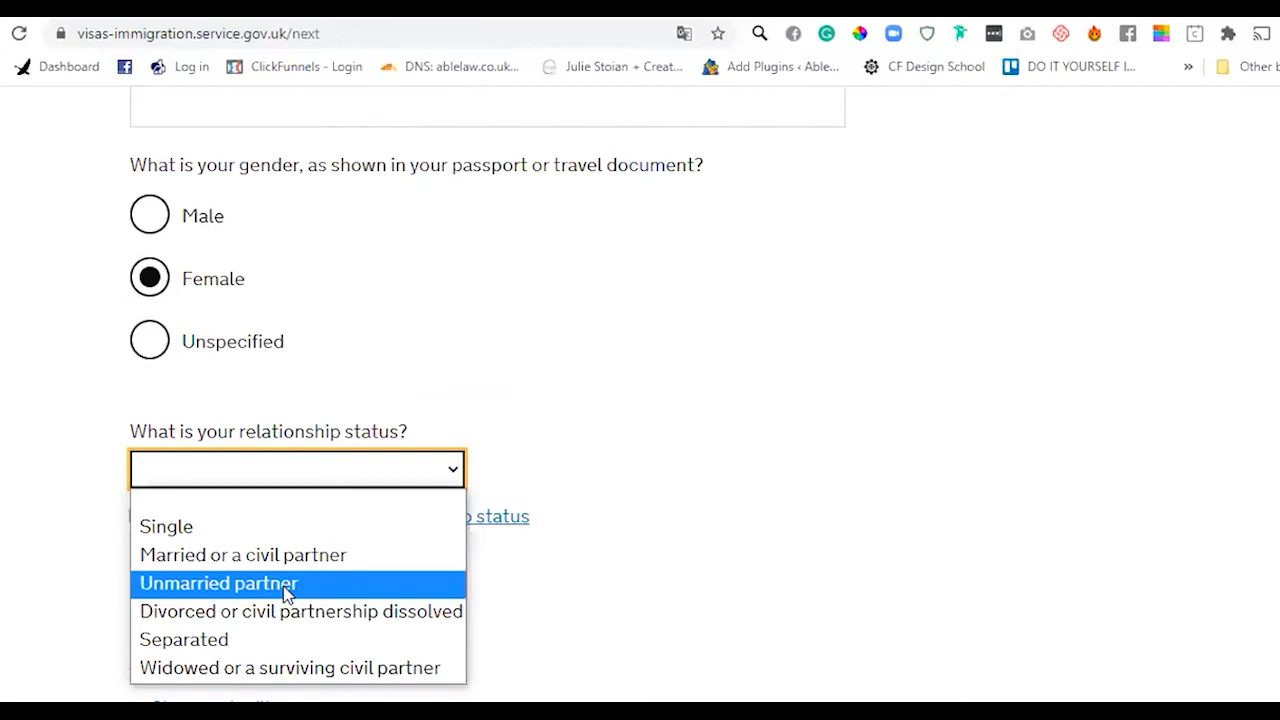
click(278, 641)
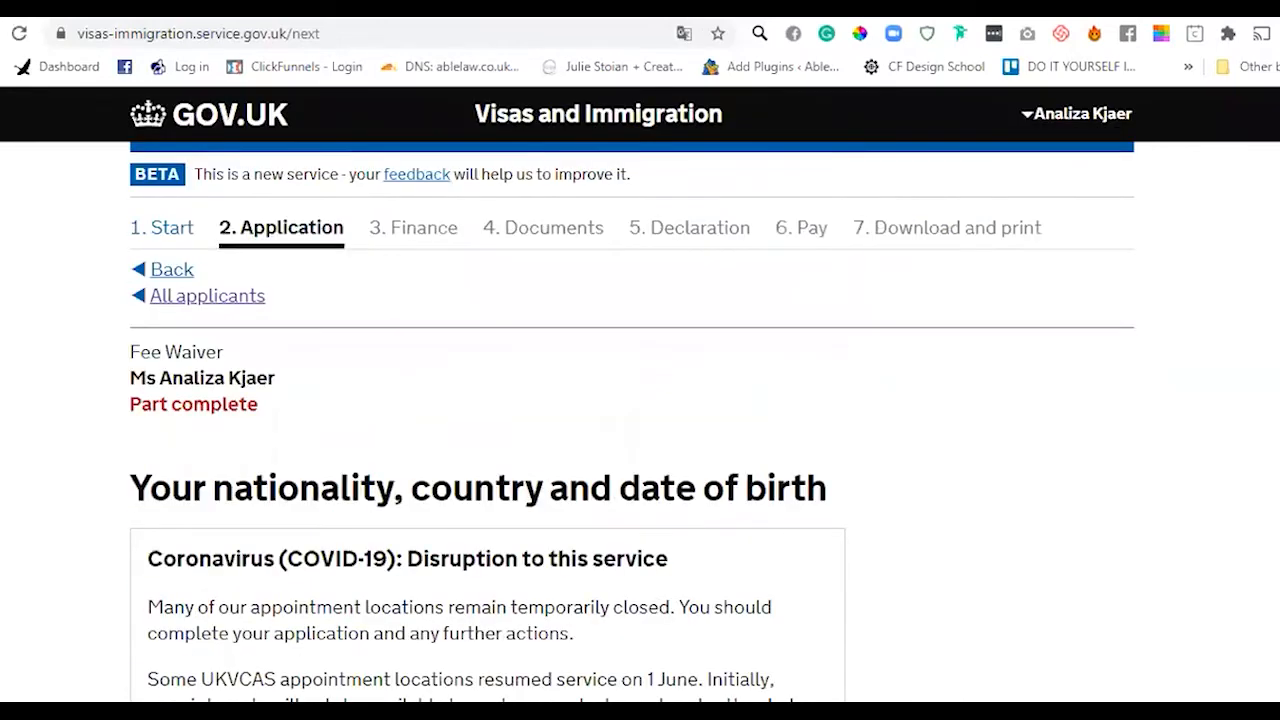
- Enter Philippines as both the country of nationality and the country of birth
scroll(583, 540, down, 6)
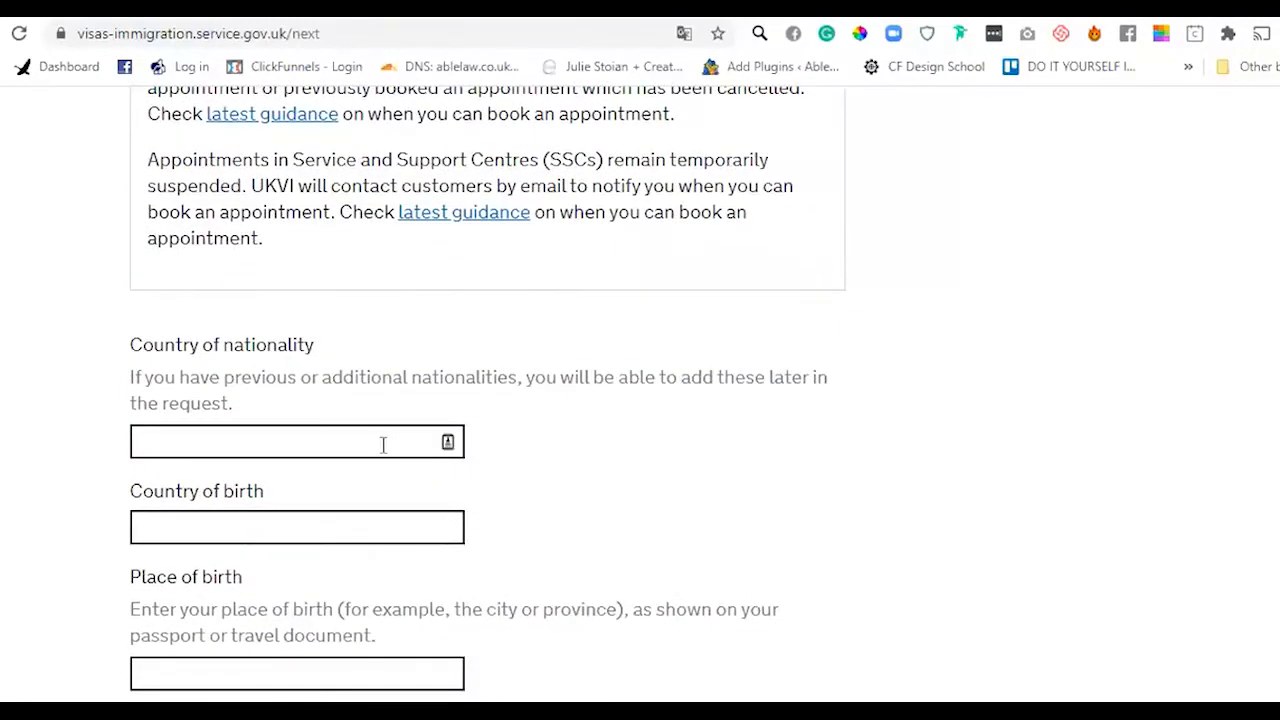
click(383, 444)
text(P)
key(BackSpace)
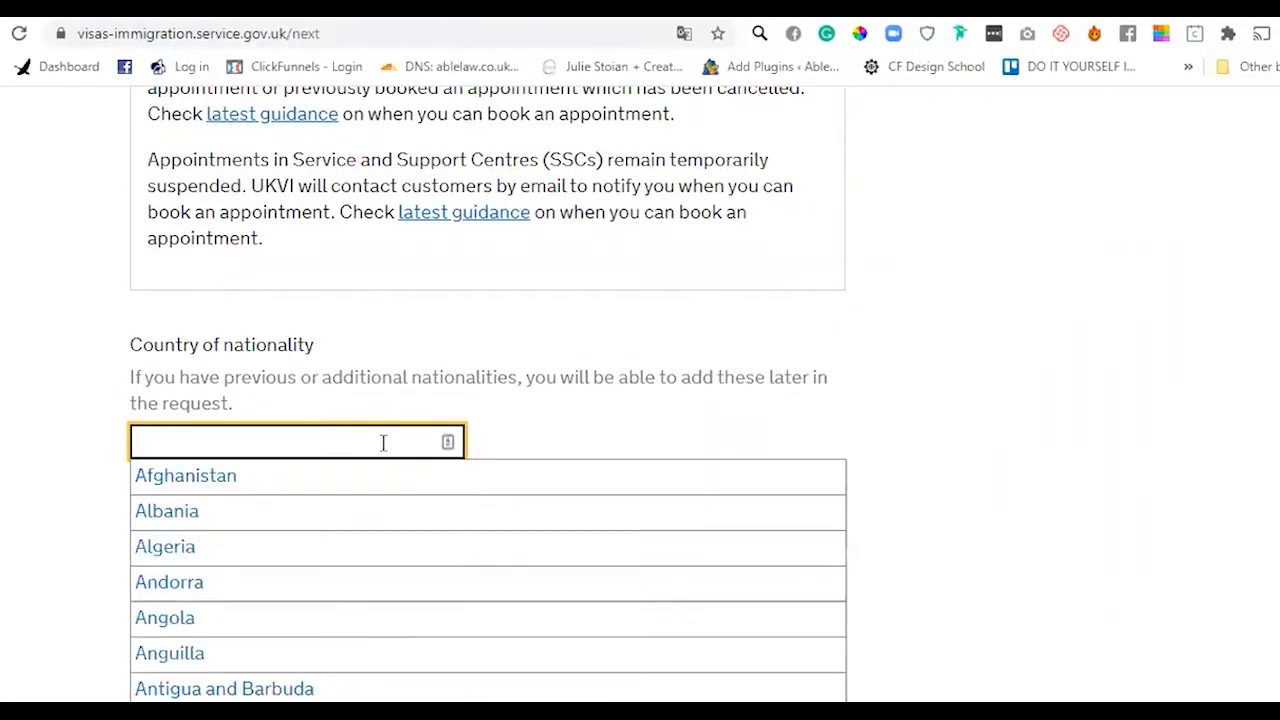
text(Philippines)
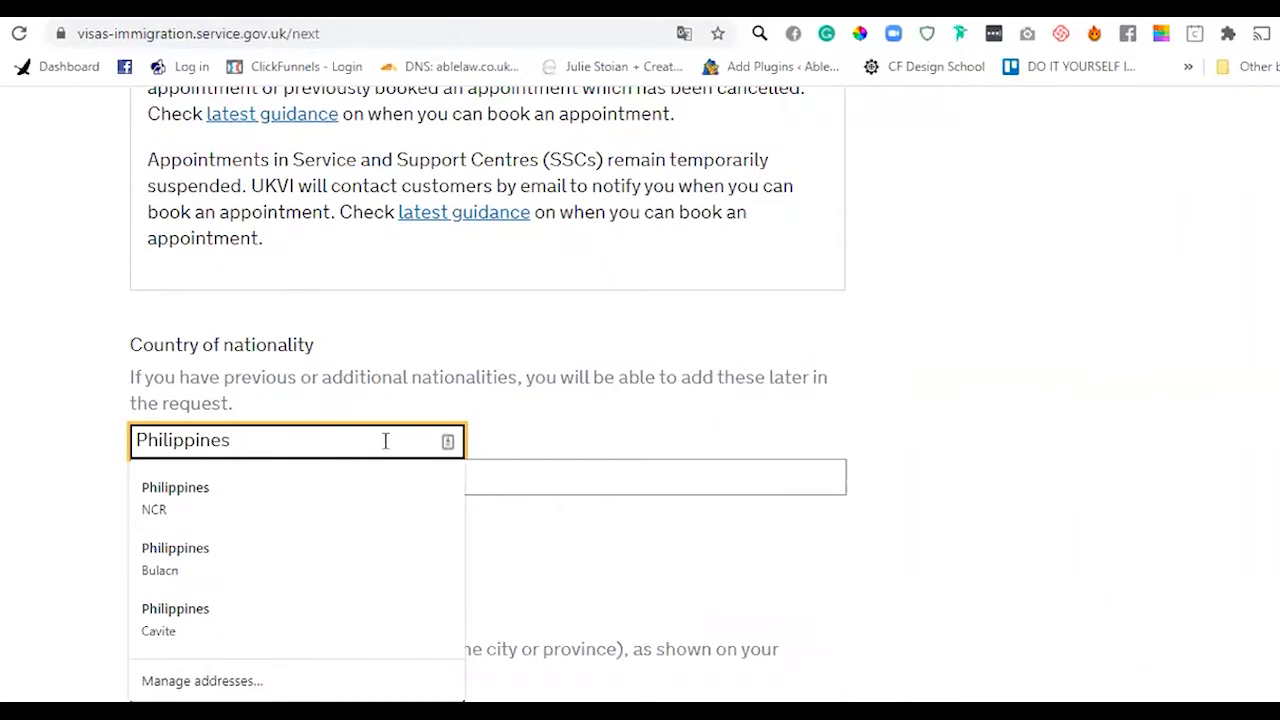
click(467, 304)
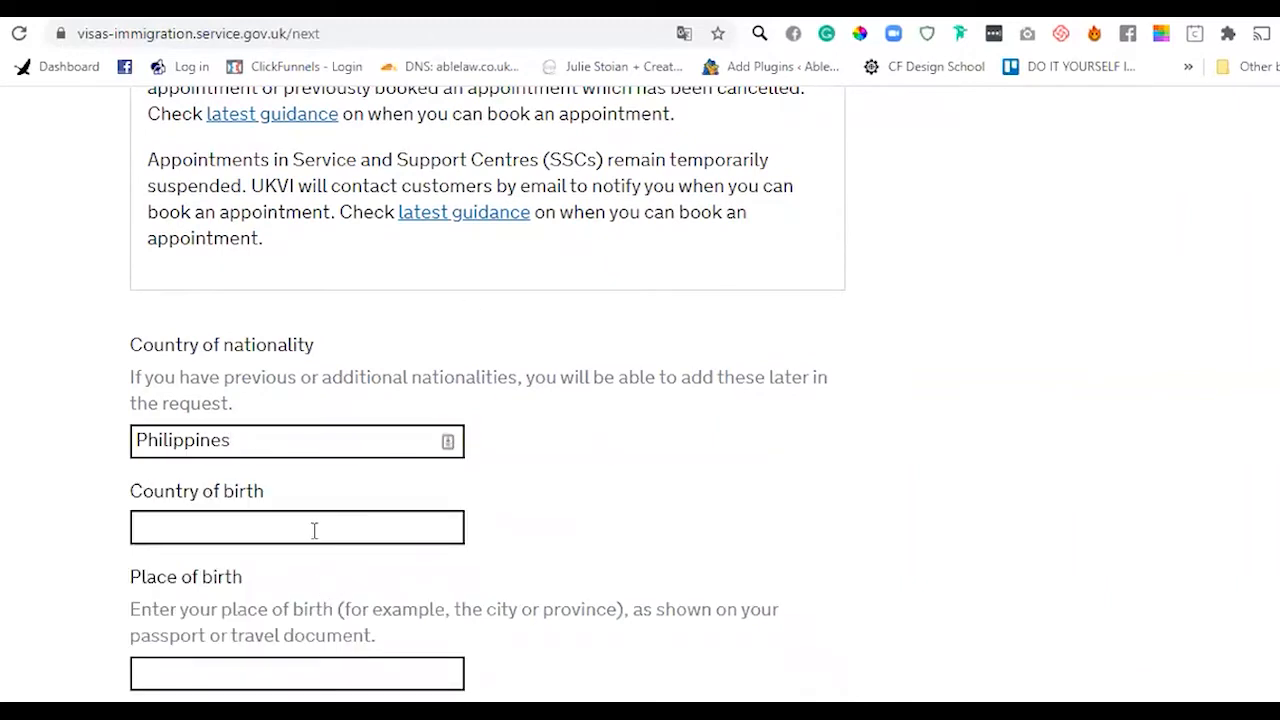
click(314, 531)
text(Philippines)
click(553, 500)
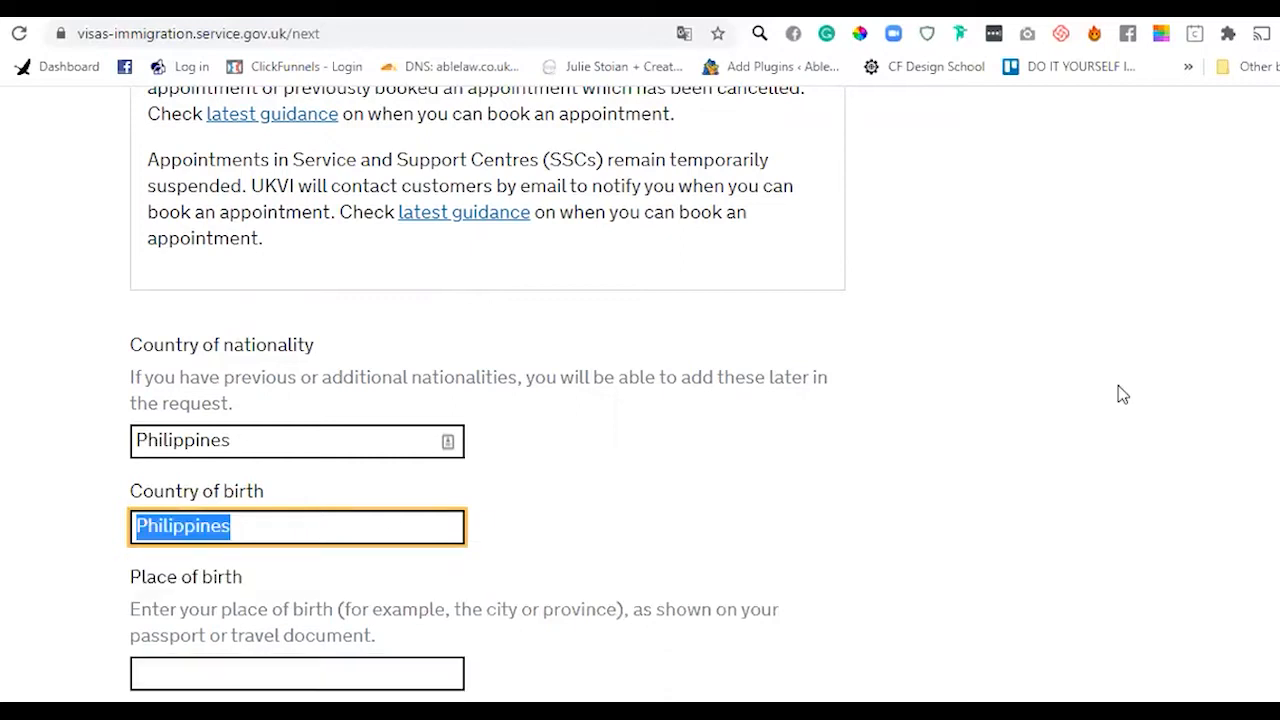
- Enter Cebu as the place of birth and begin filling in the date of birth
scroll(1200, 486, down, 3)
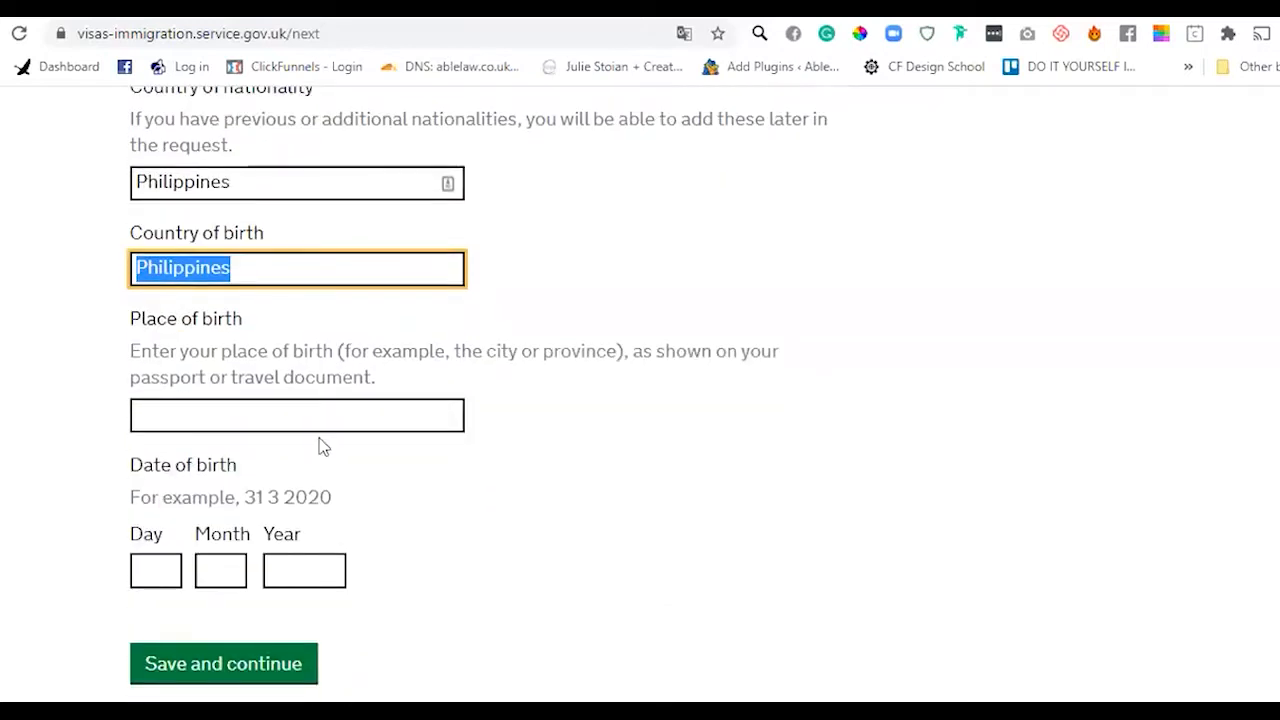
click(316, 422)
text(Cebu)
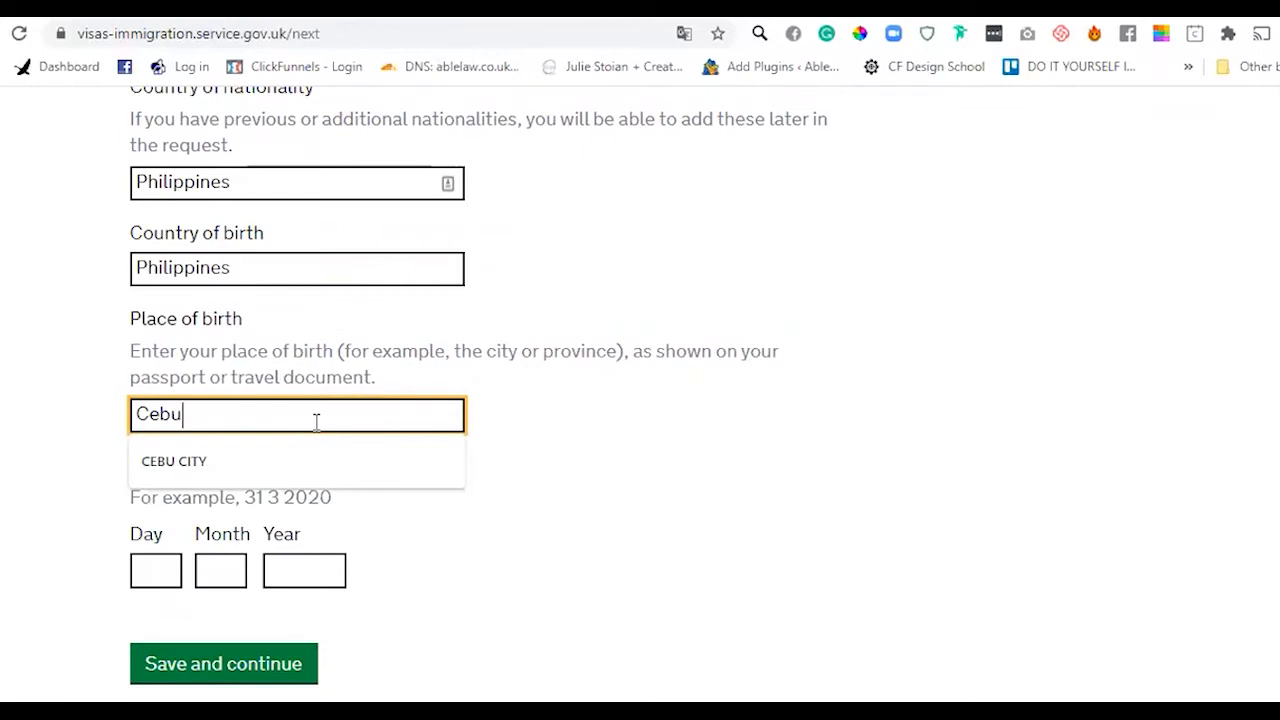
click(656, 468)
click(157, 568)
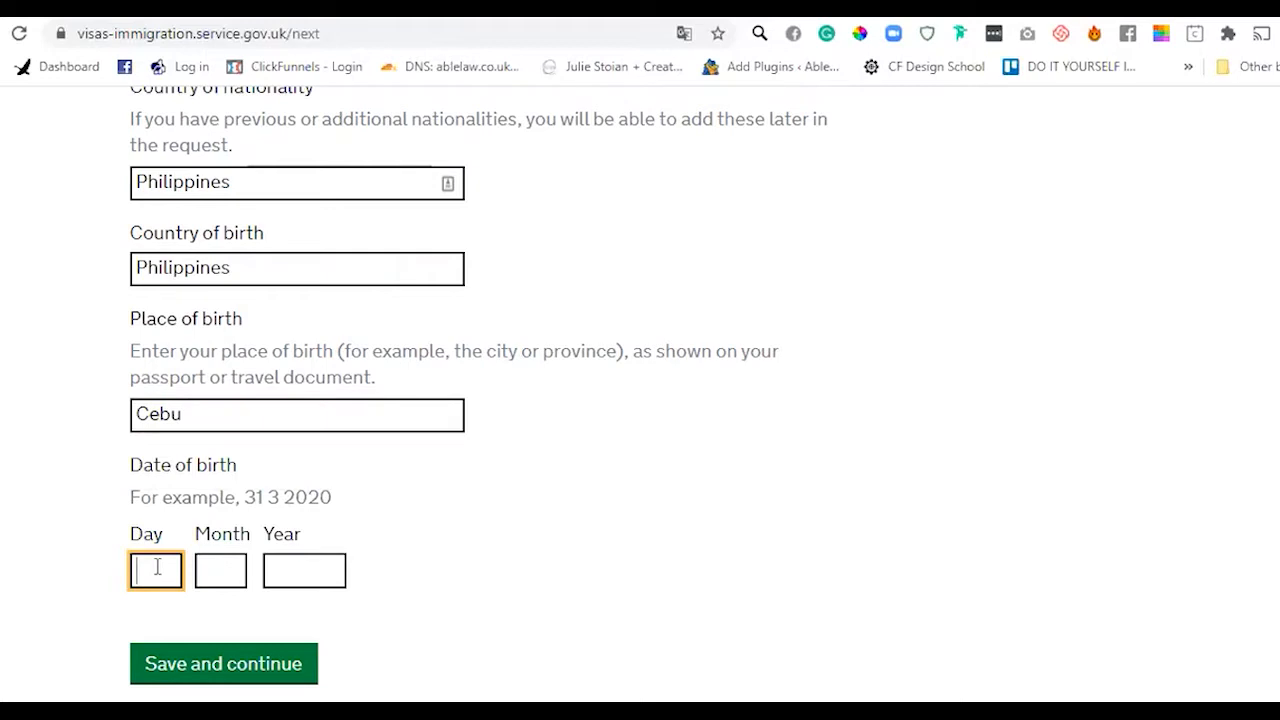
scroll(640, 394, down, 1)
scroll(640, 394, up, 3)
scroll(640, 394, down, 1)
scroll(1166, 331, down, 1)
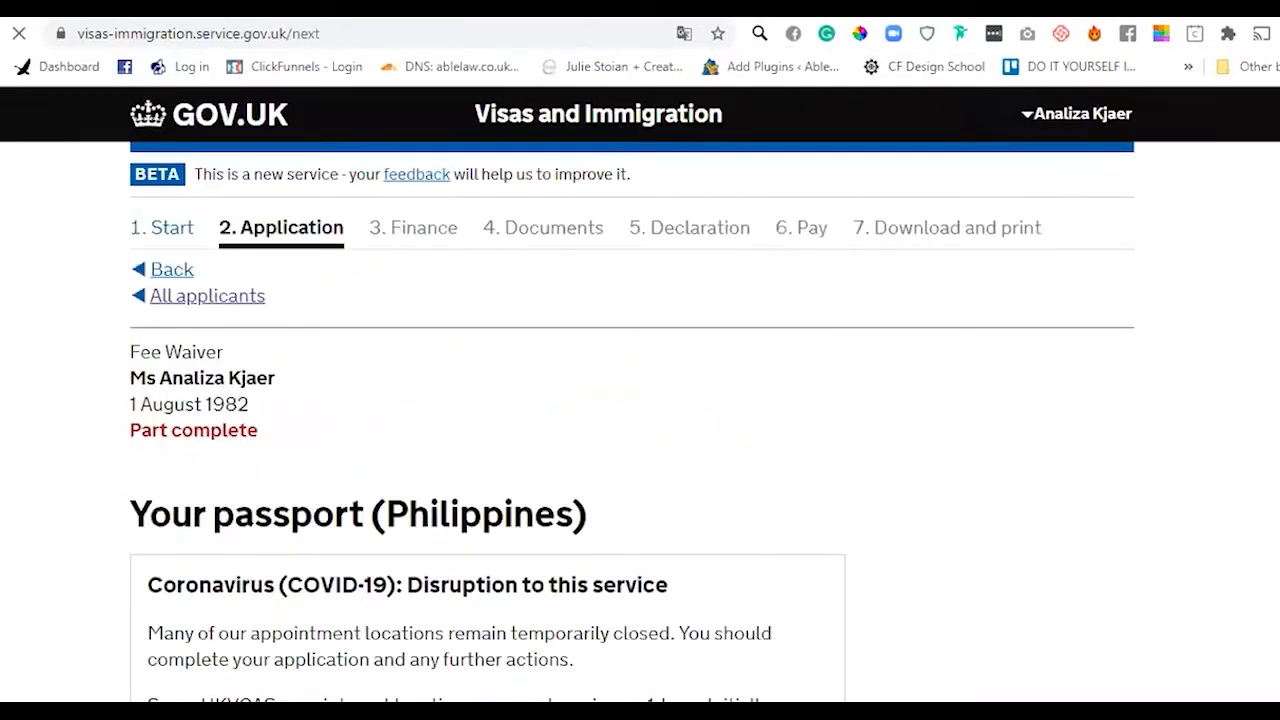
- Confirm a valid passport, fill in its saved number and issuing authority PE LONDON
scroll(640, 400, down, 6)
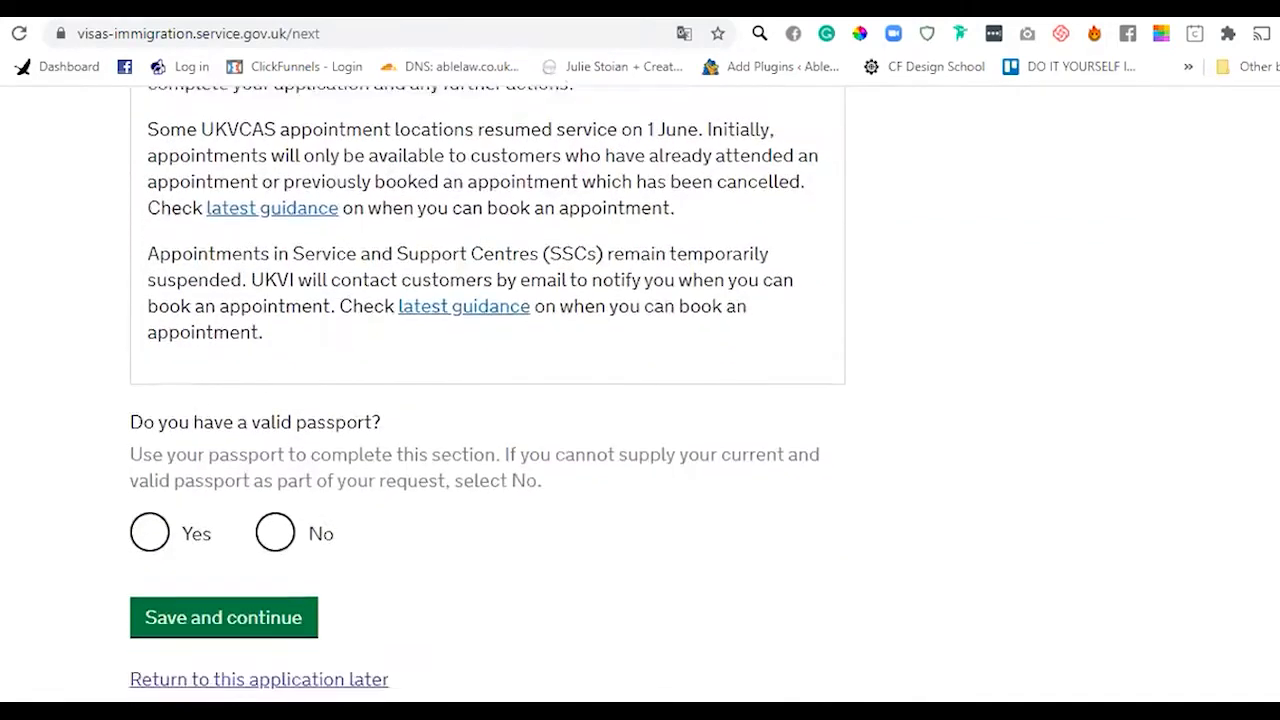
scroll(487, 395, down, 1)
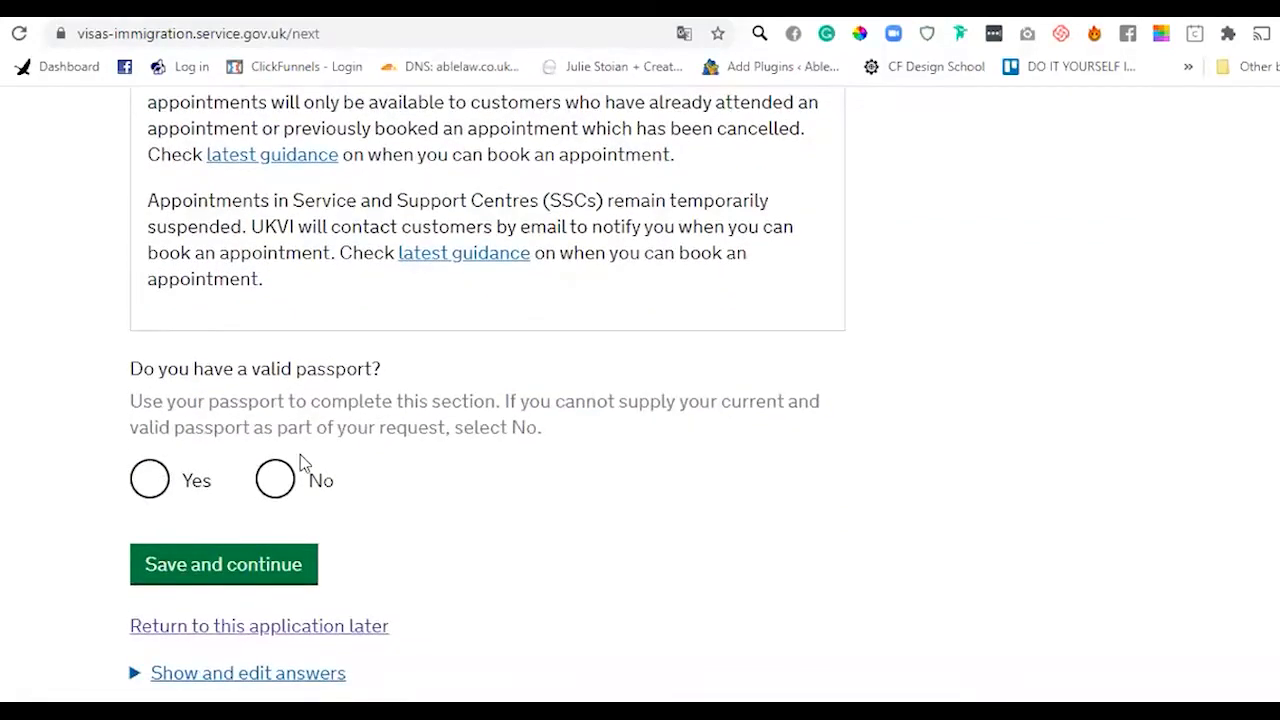
click(150, 481)
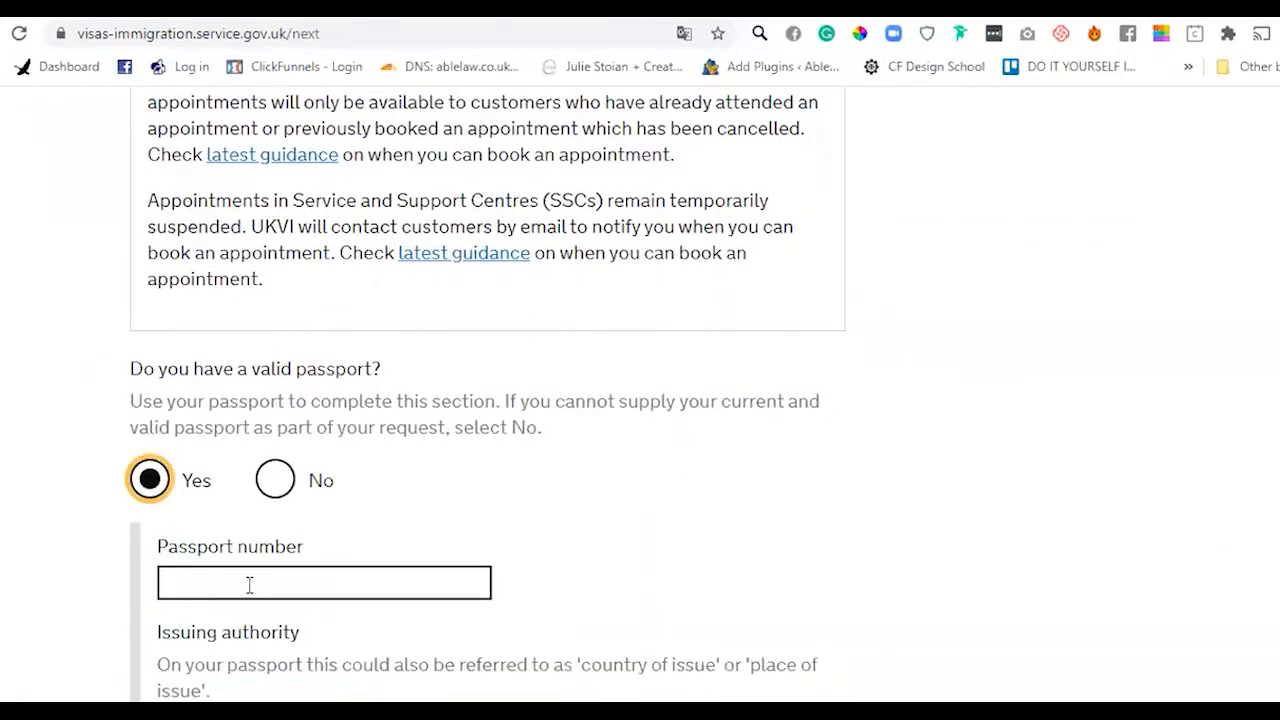
click(249, 585)
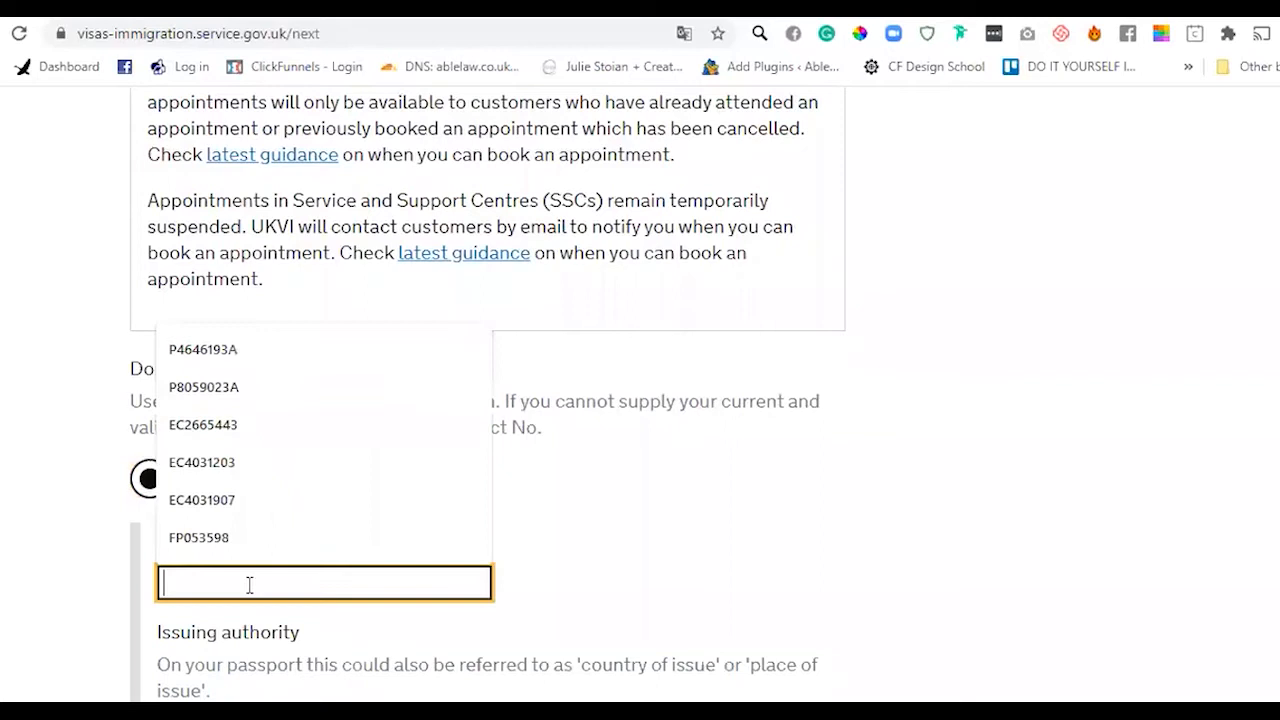
click(220, 437)
click(871, 545)
scroll(399, 351, down, 4)
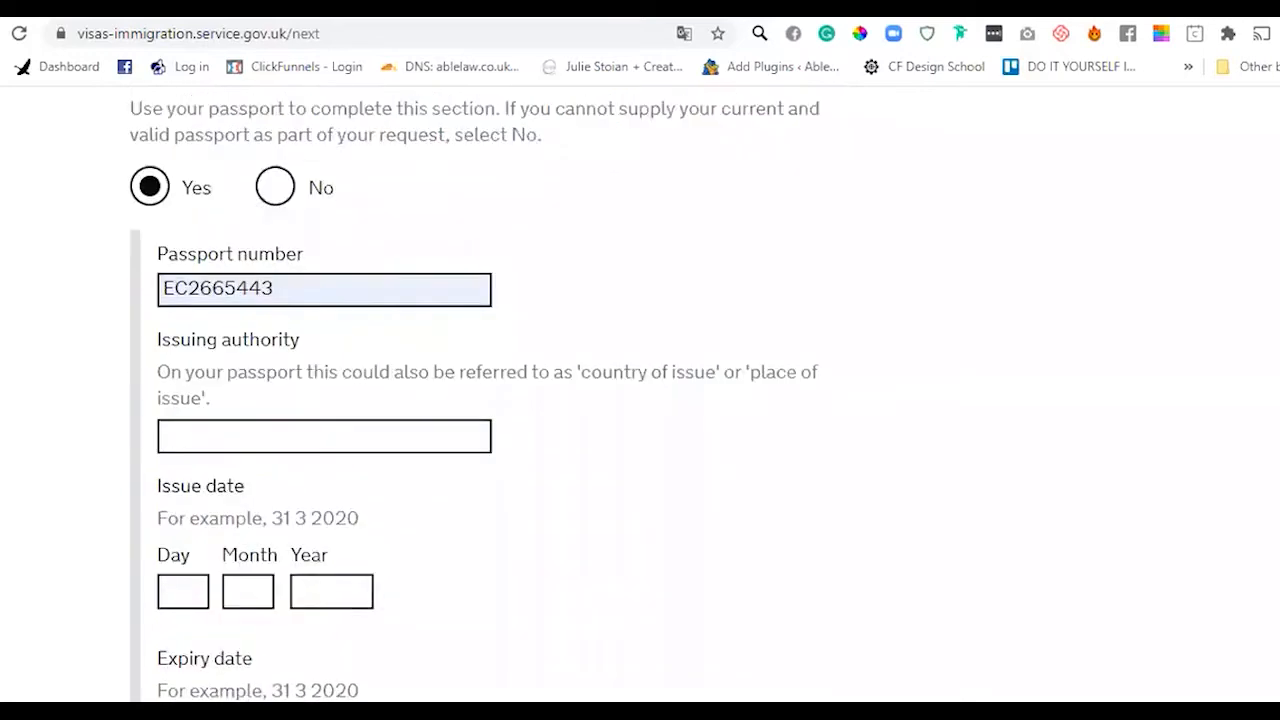
click(270, 351)
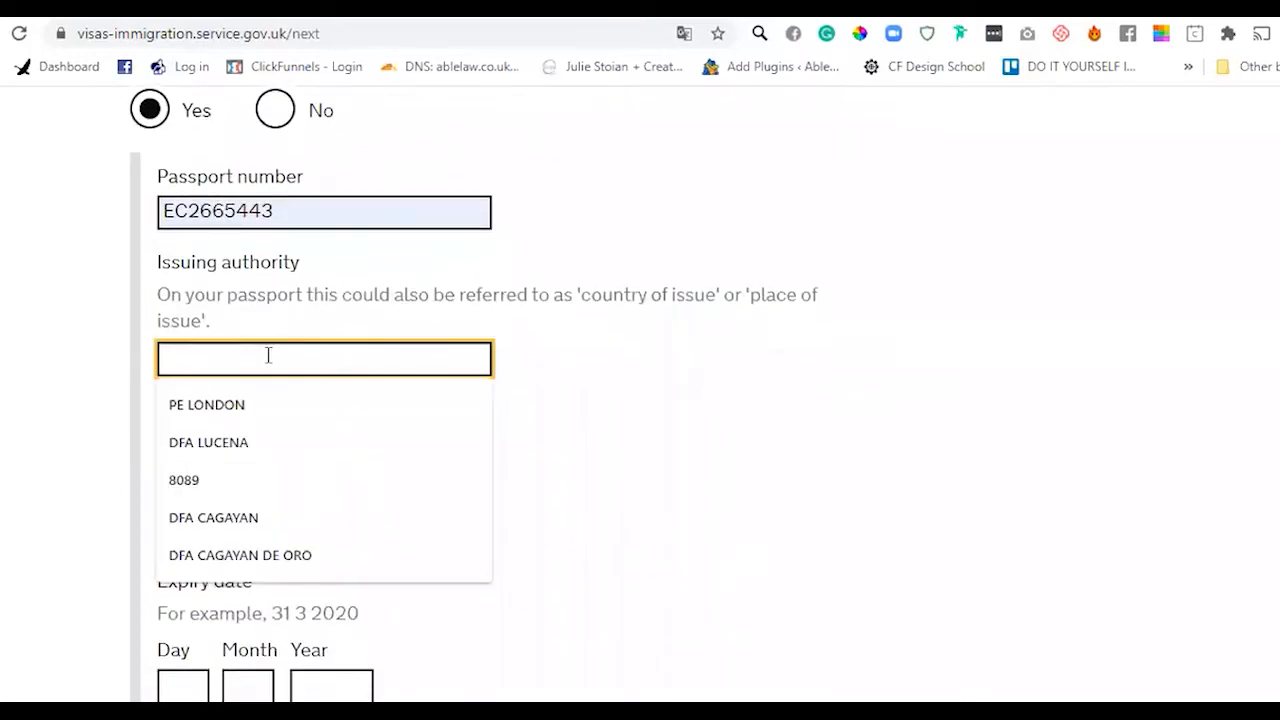
click(256, 402)
click(604, 475)
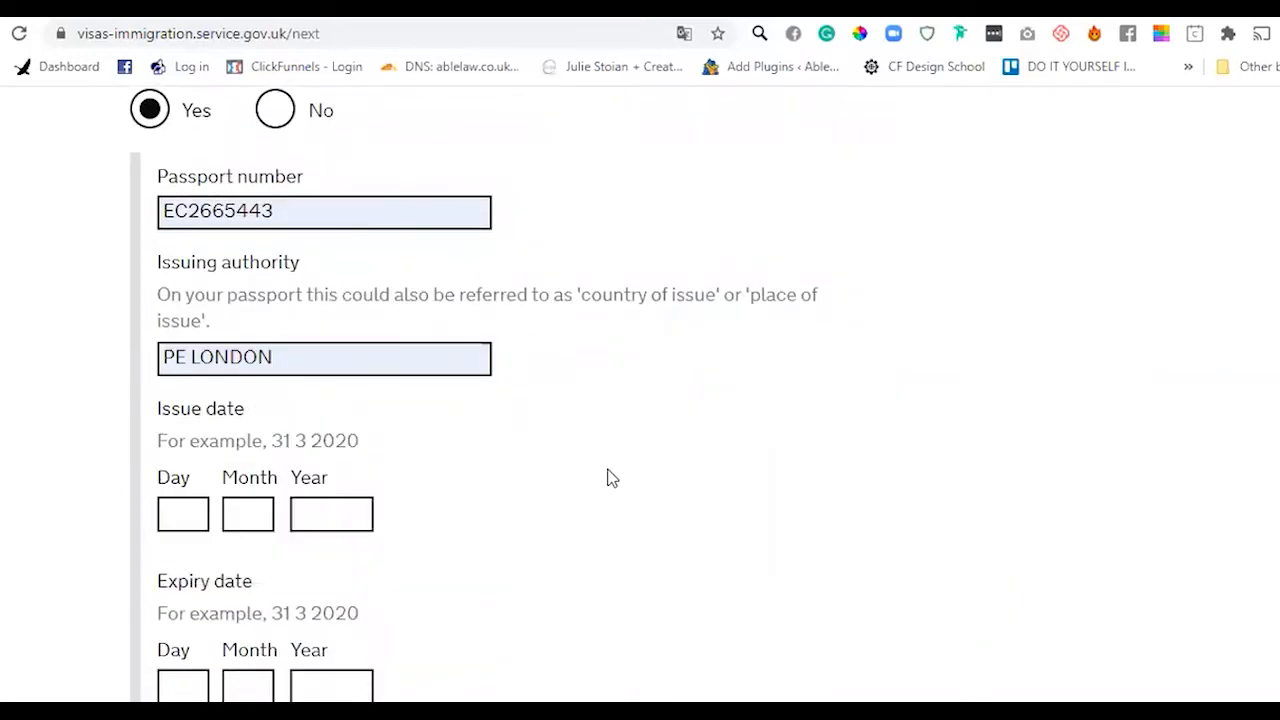
- Enter passport issue date 12 02 2019 and expiry date 11 02 2029
click(173, 515)
text(12)
key(Tab)
key(Tab)
text(20)
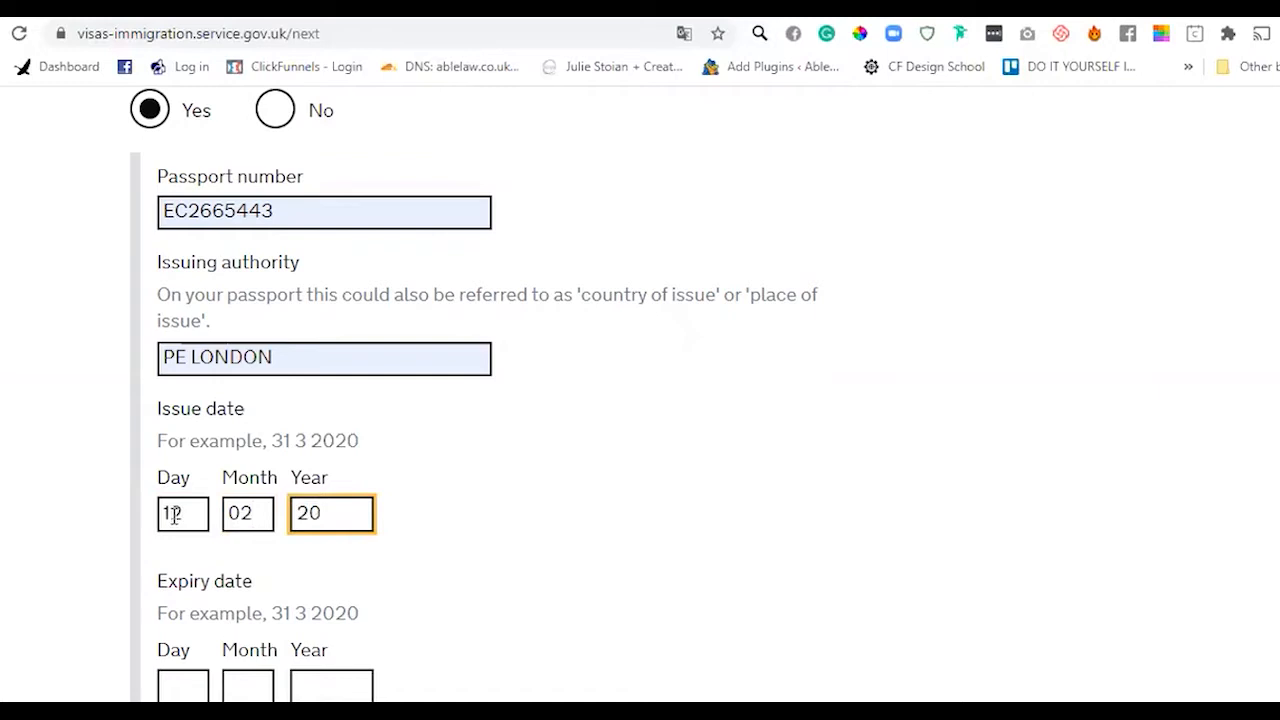
key(BackSpace)
text(19)
key(Tab)
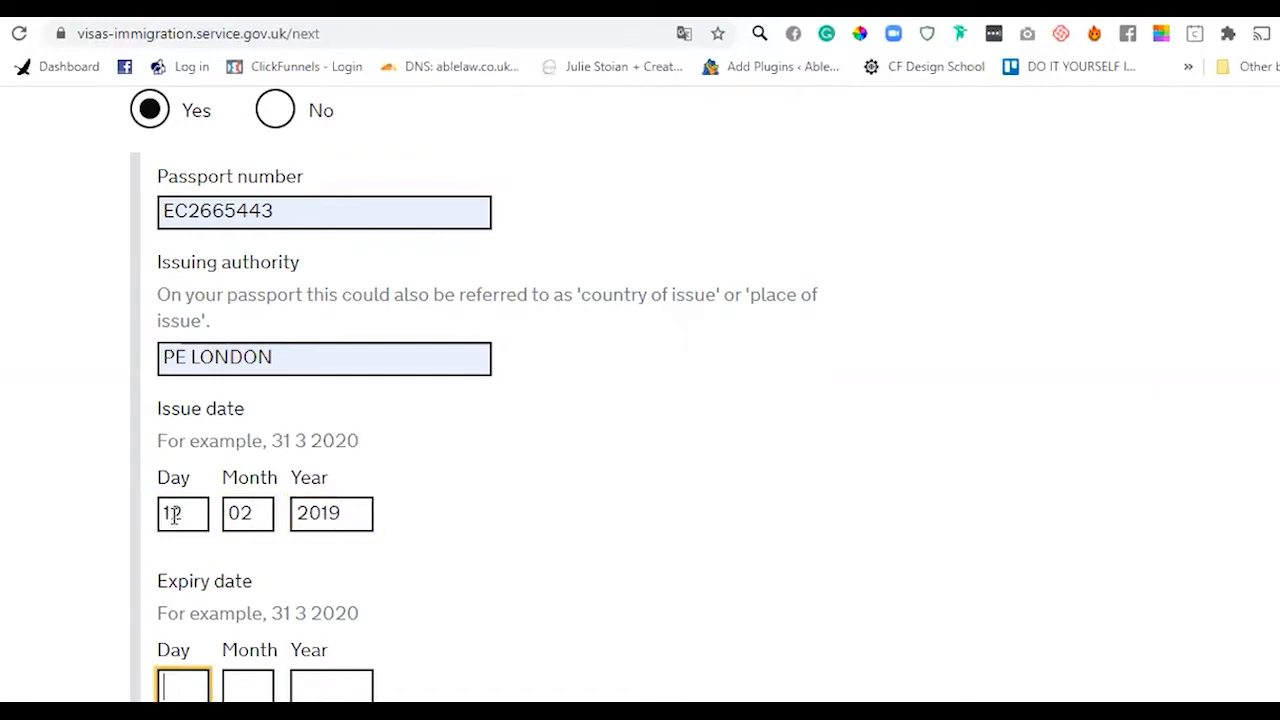
text(11)
key(Tab)
text(02)
key(Tab)
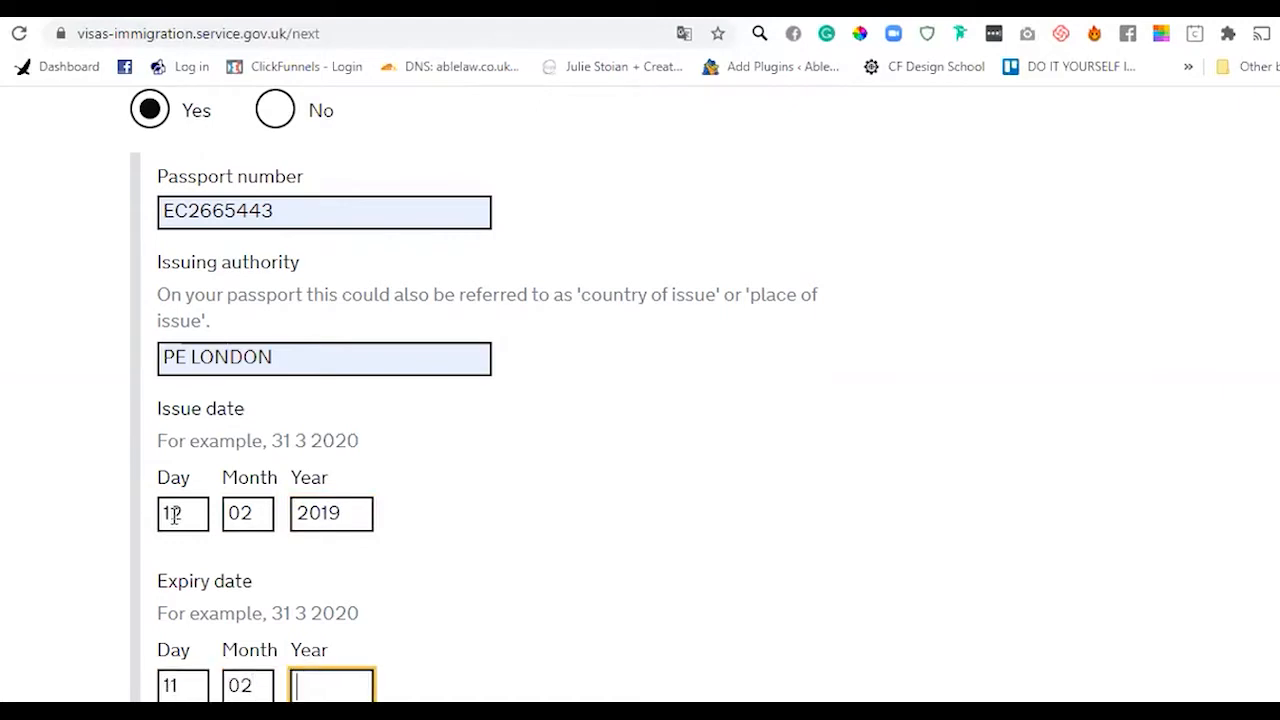
text(2029)
- Confirm the passport can be provided and save the passport details
scroll(640, 470, down, 3)
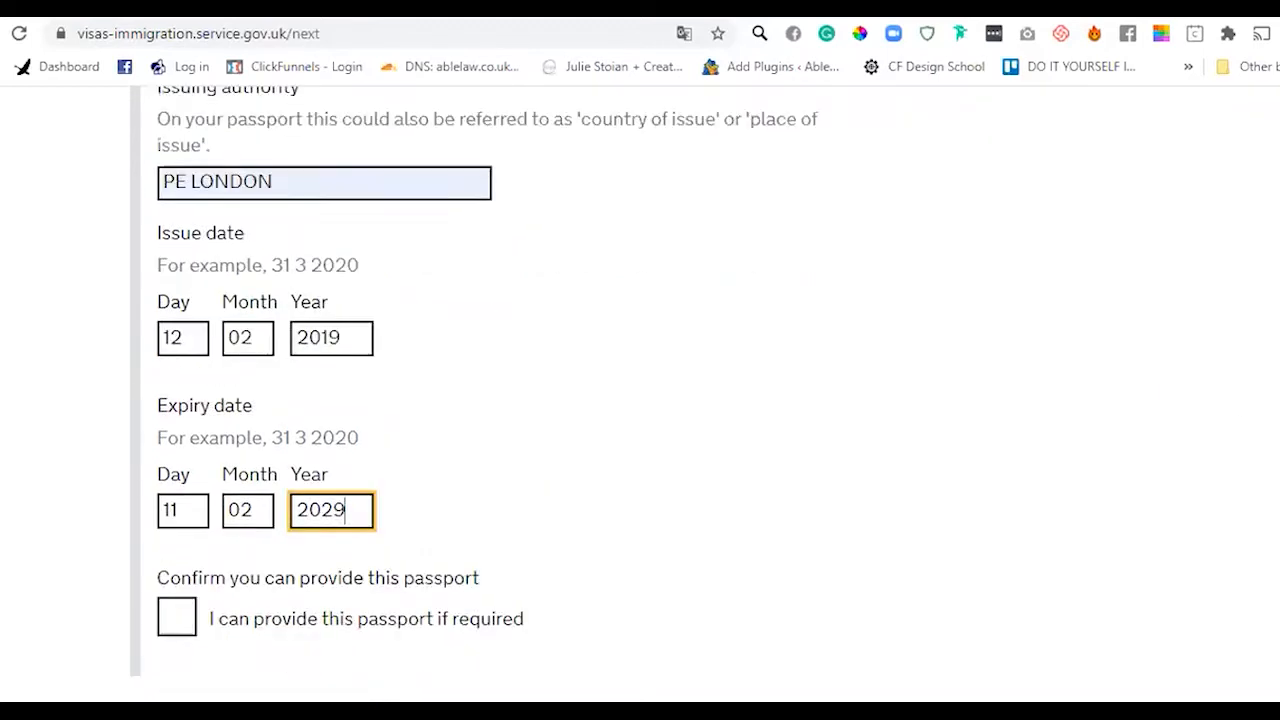
click(172, 543)
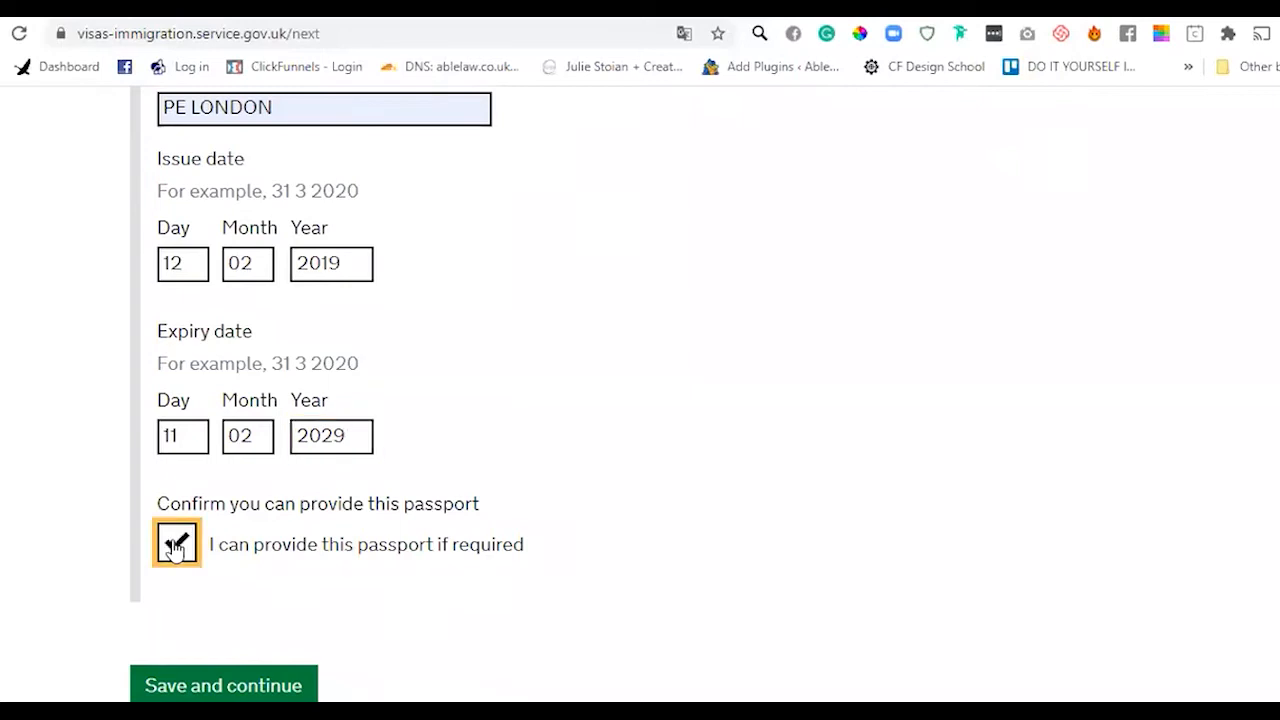
click(233, 690)
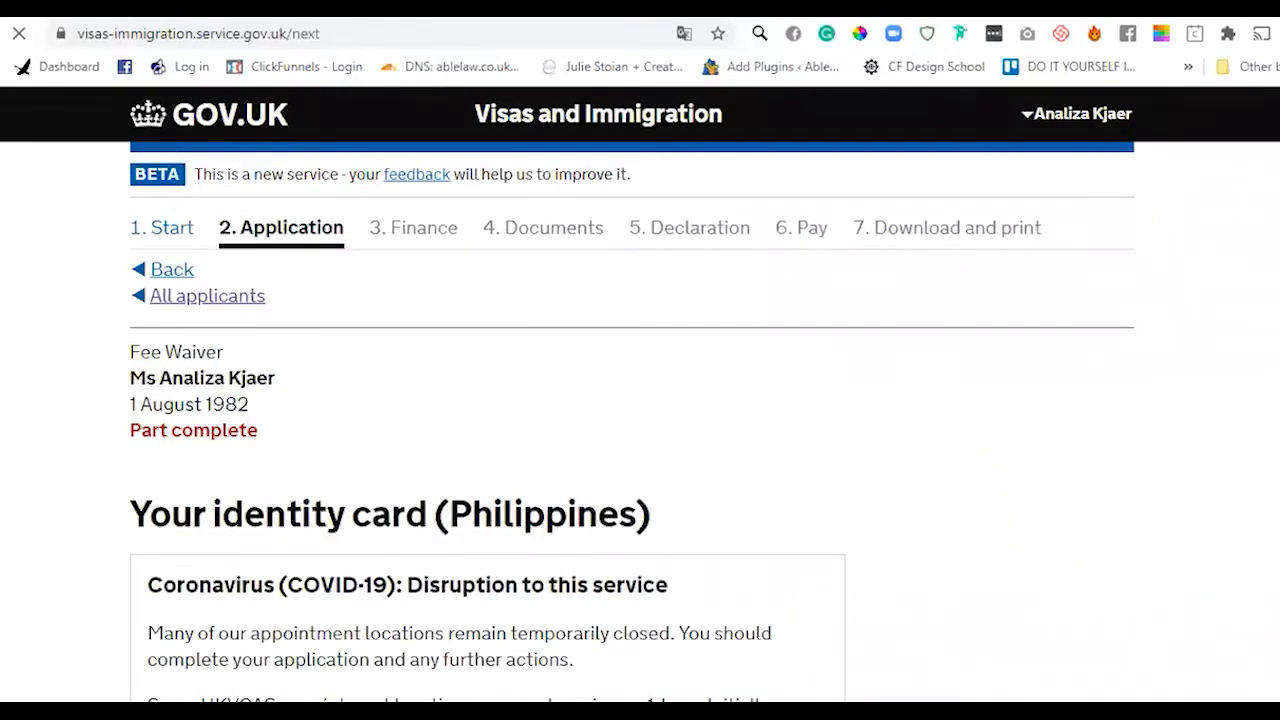
- Answer No to having a national identity card and save
scroll(1117, 434, down, 6)
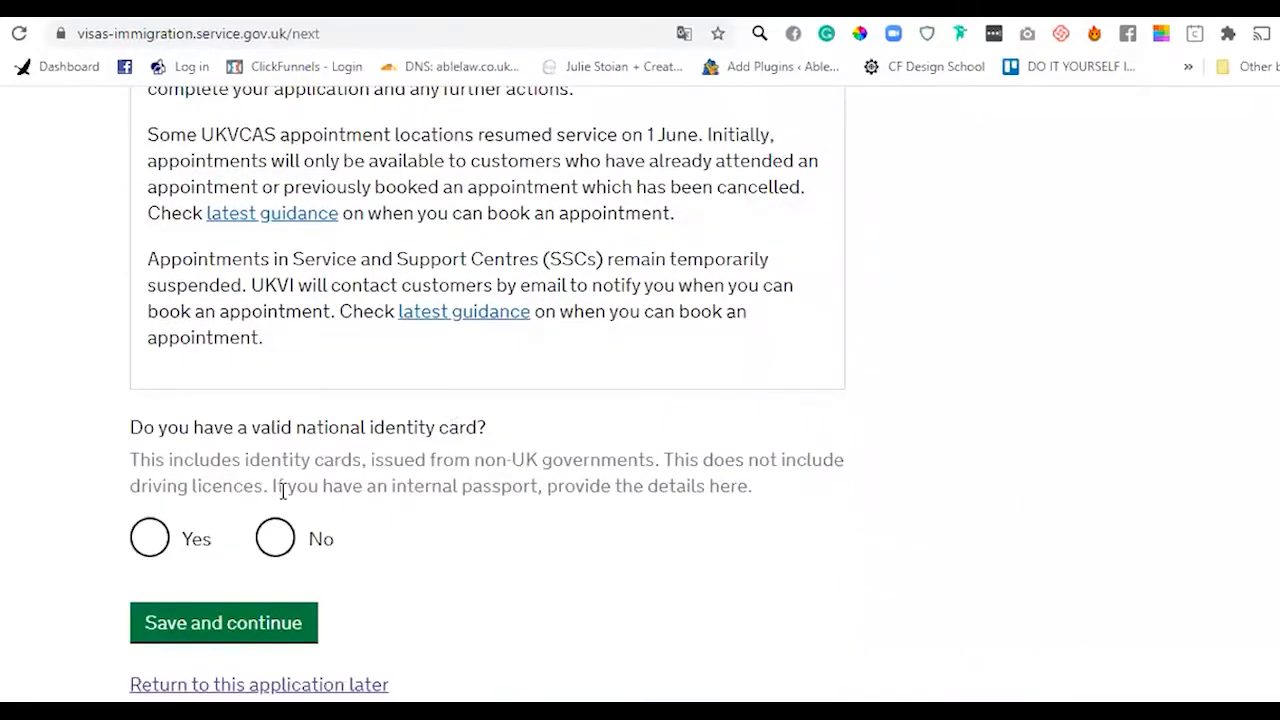
click(275, 537)
click(231, 620)
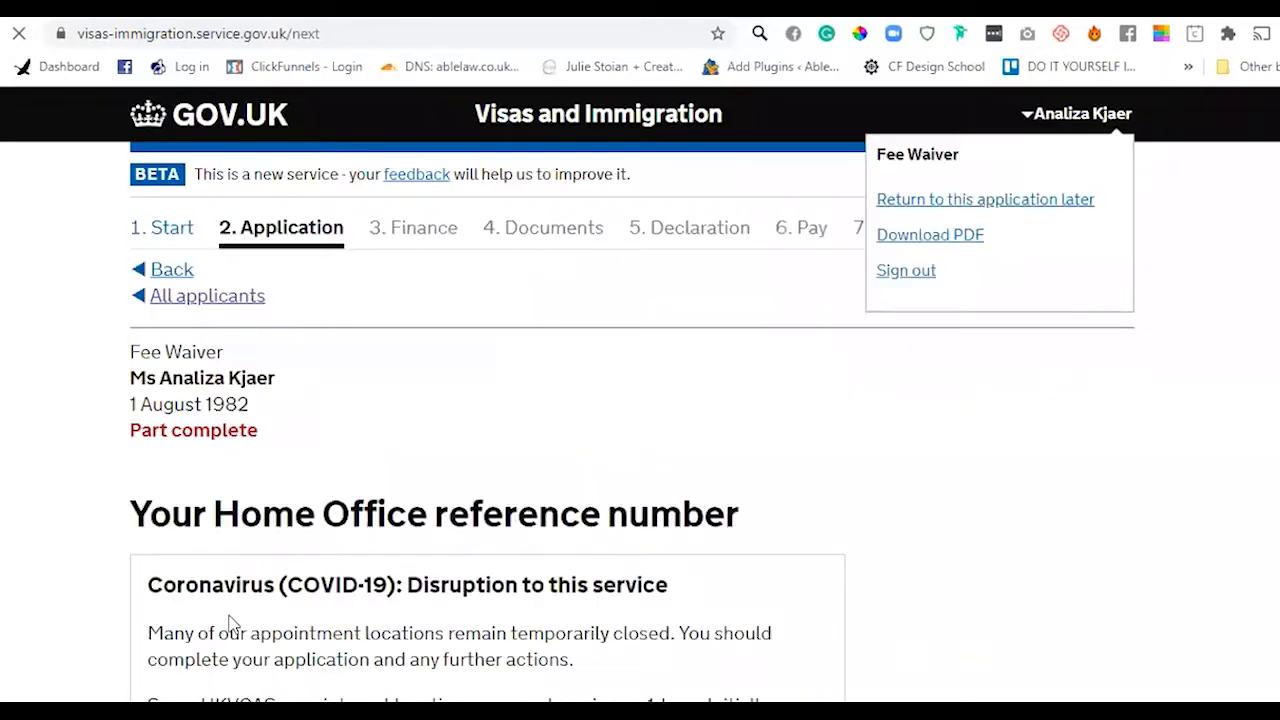
- Answer No to having Home Office reference numbers and save
scroll(632, 393, down, 5)
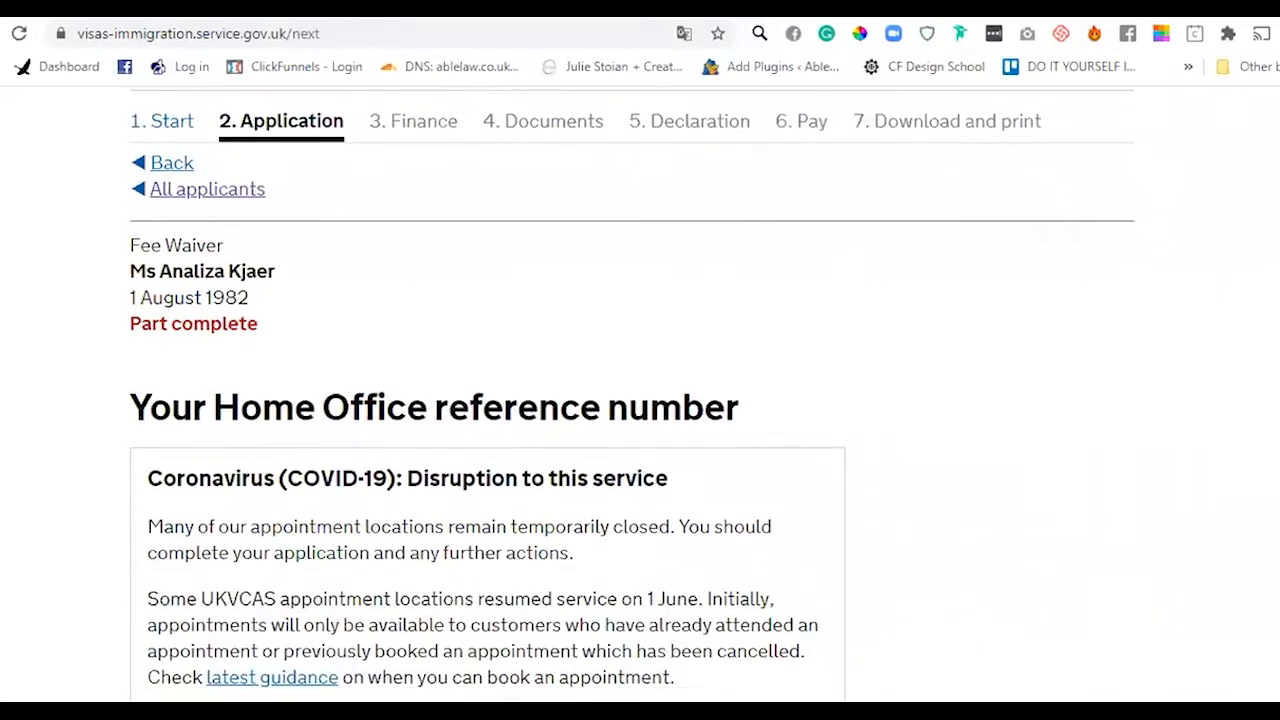
scroll(446, 469, down, 1)
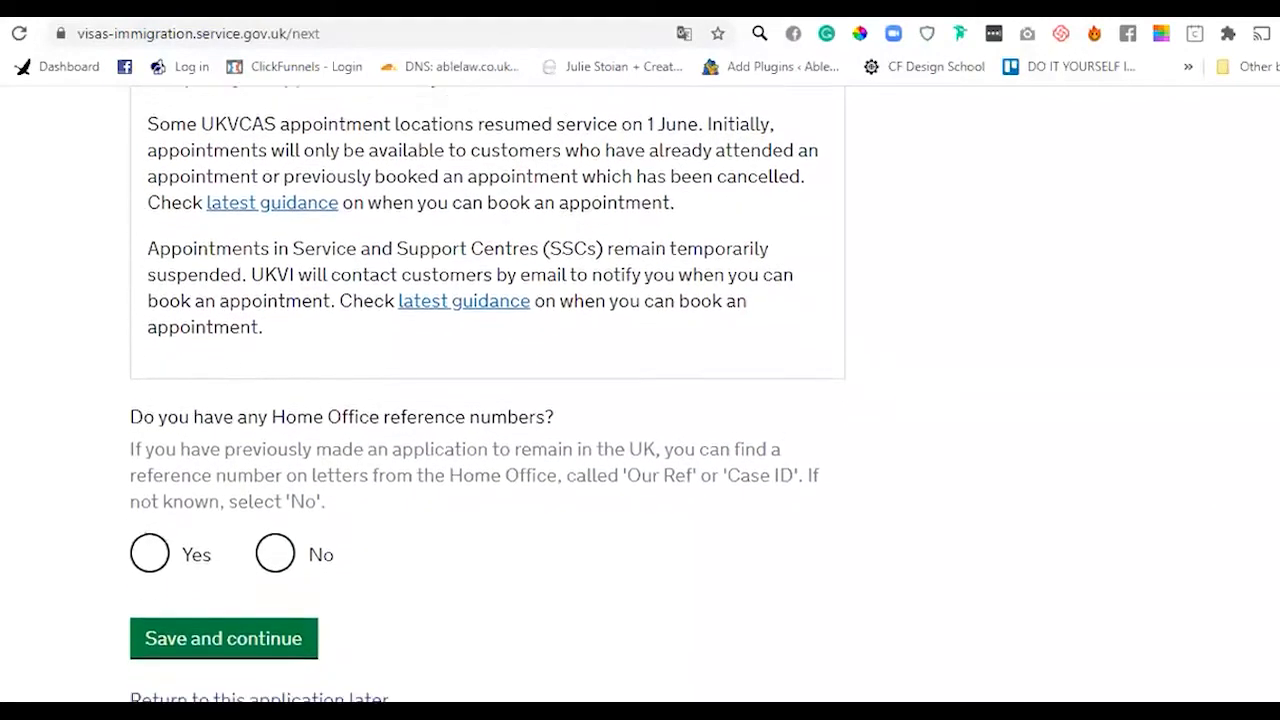
click(282, 543)
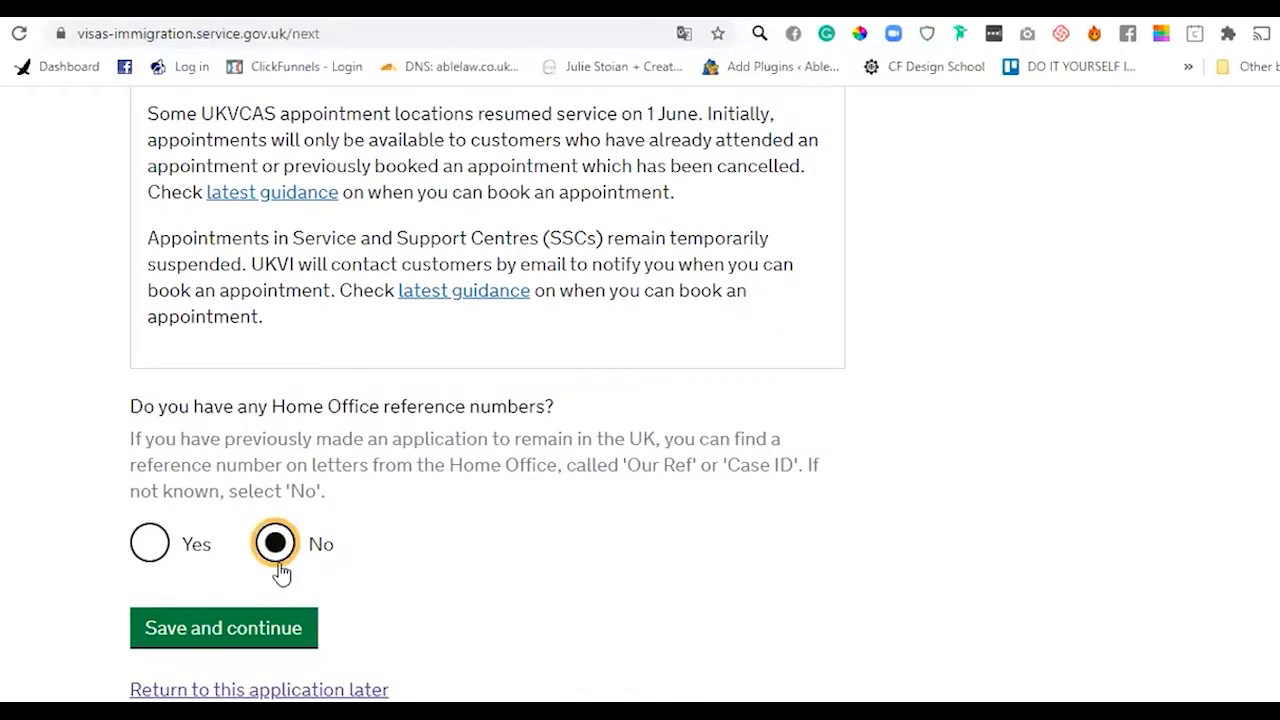
click(265, 633)
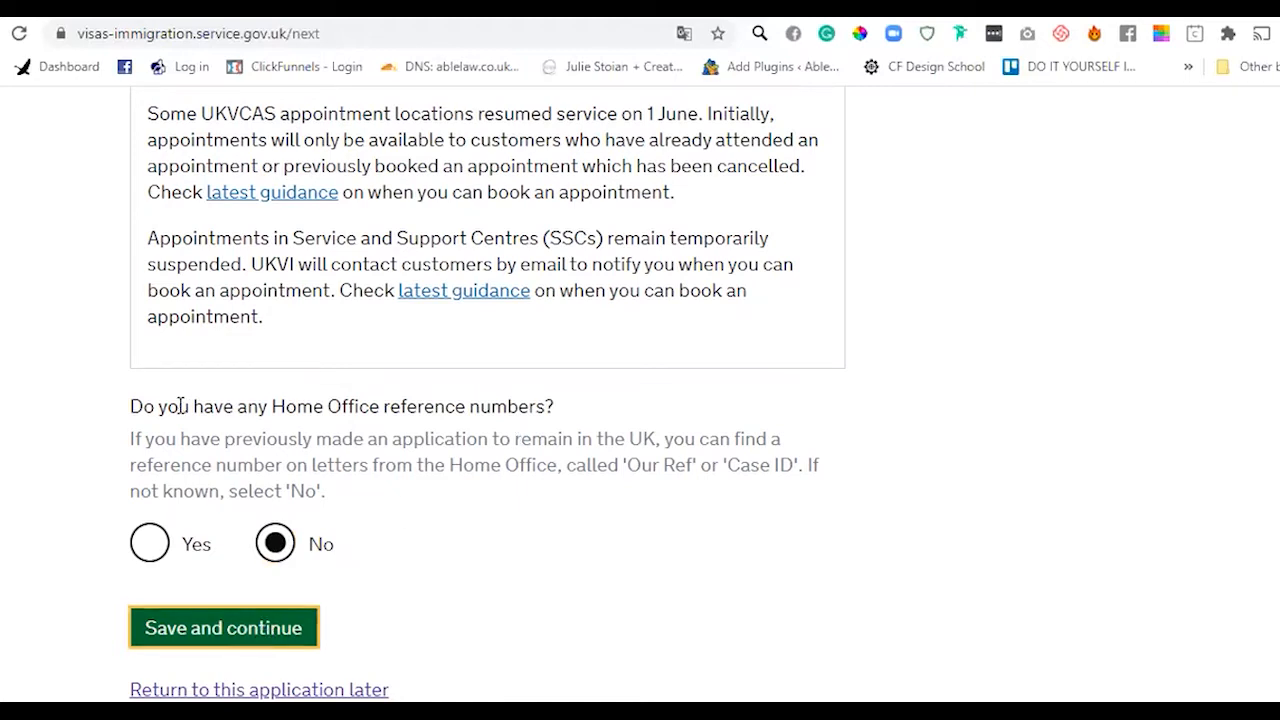
drag(178, 406, 566, 414)
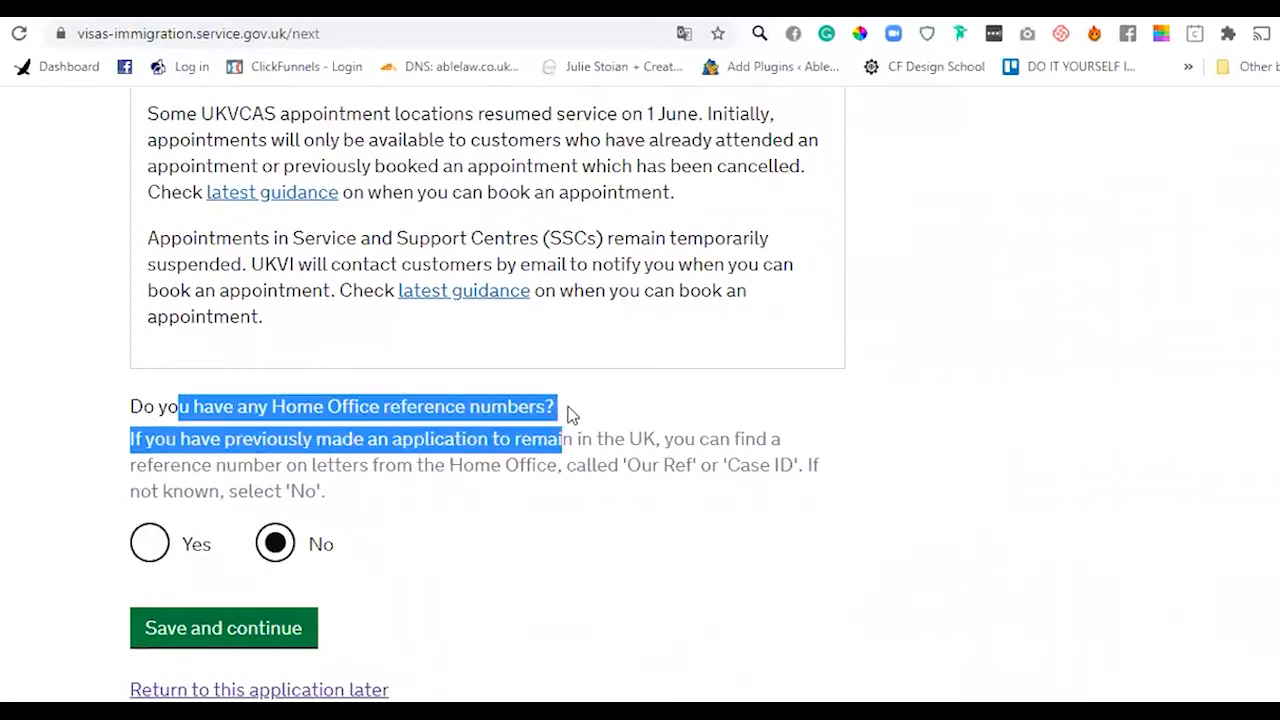
click(500, 466)
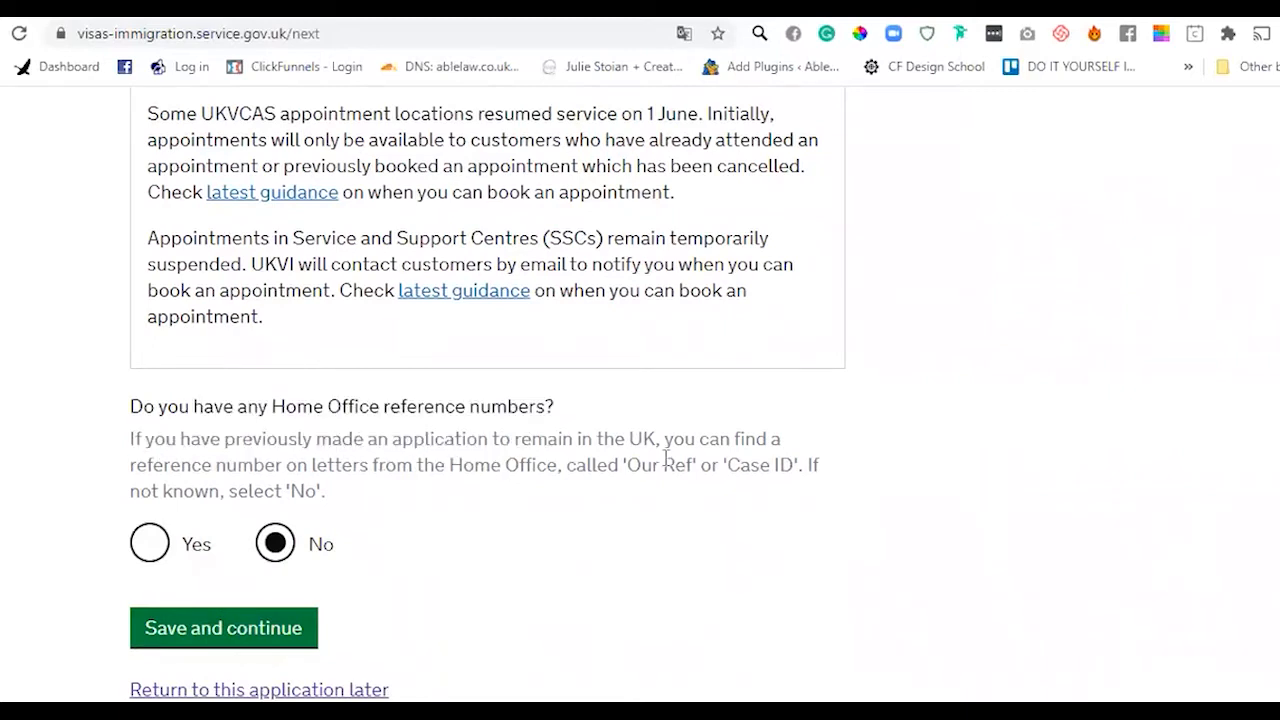
drag(724, 430, 727, 490)
click(727, 490)
drag(811, 460, 811, 503)
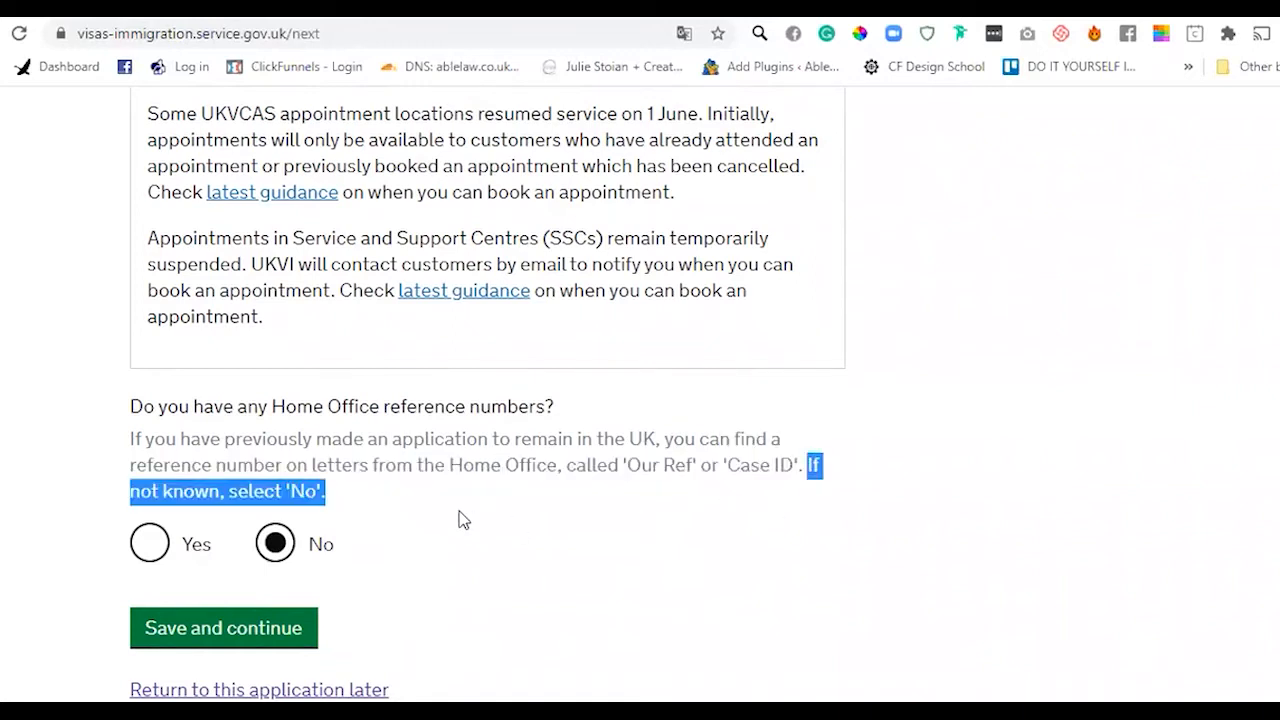
click(459, 514)
click(176, 630)
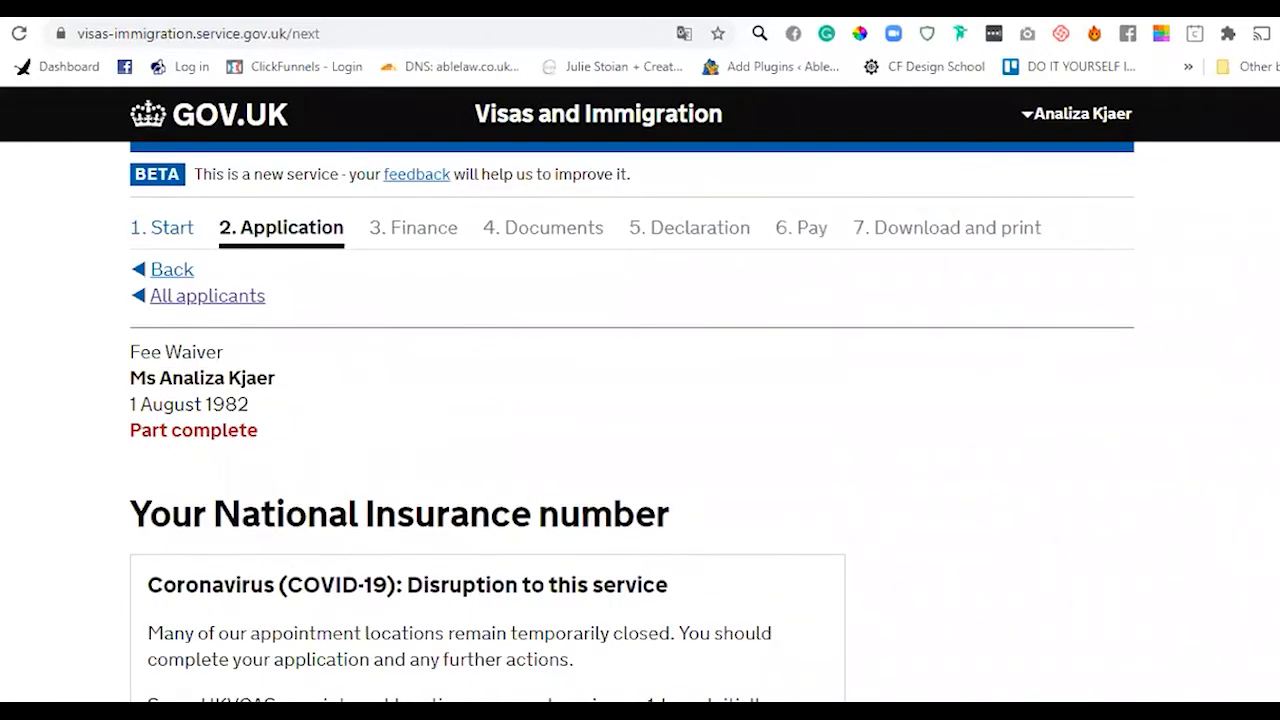
- Fill in the saved National Insurance number and save it
scroll(500, 505, down, 5)
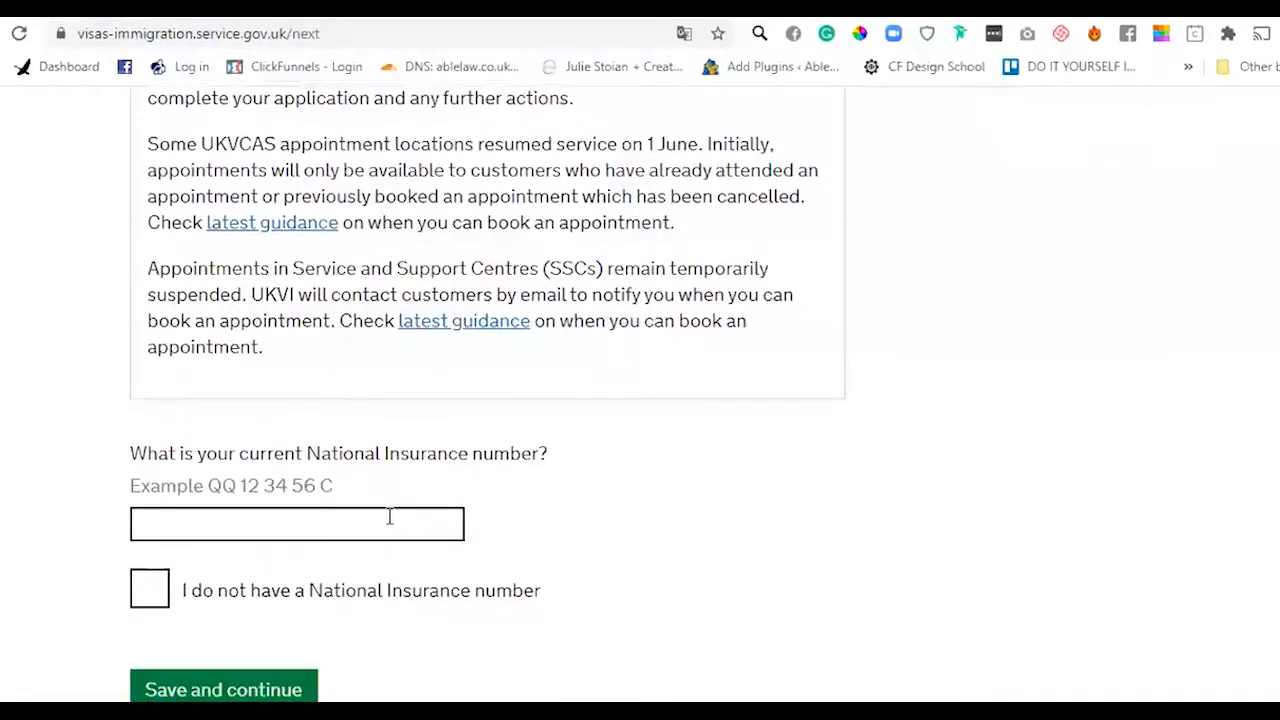
click(390, 516)
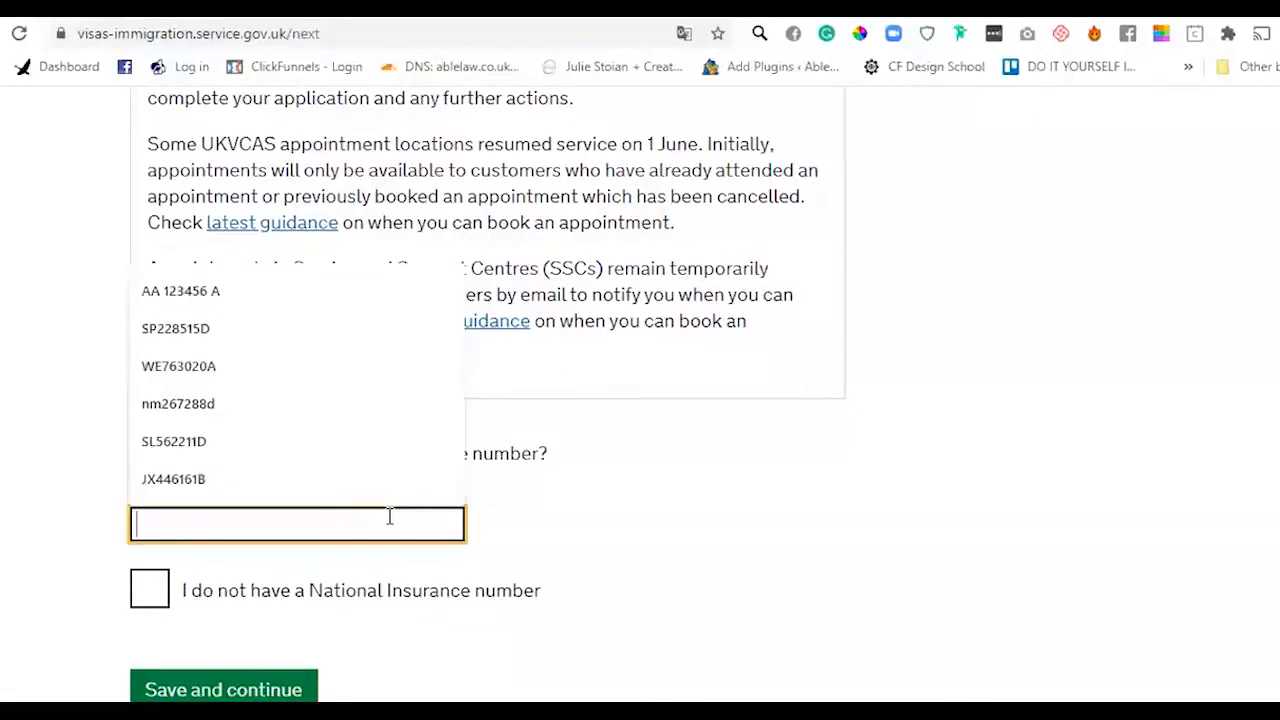
click(246, 471)
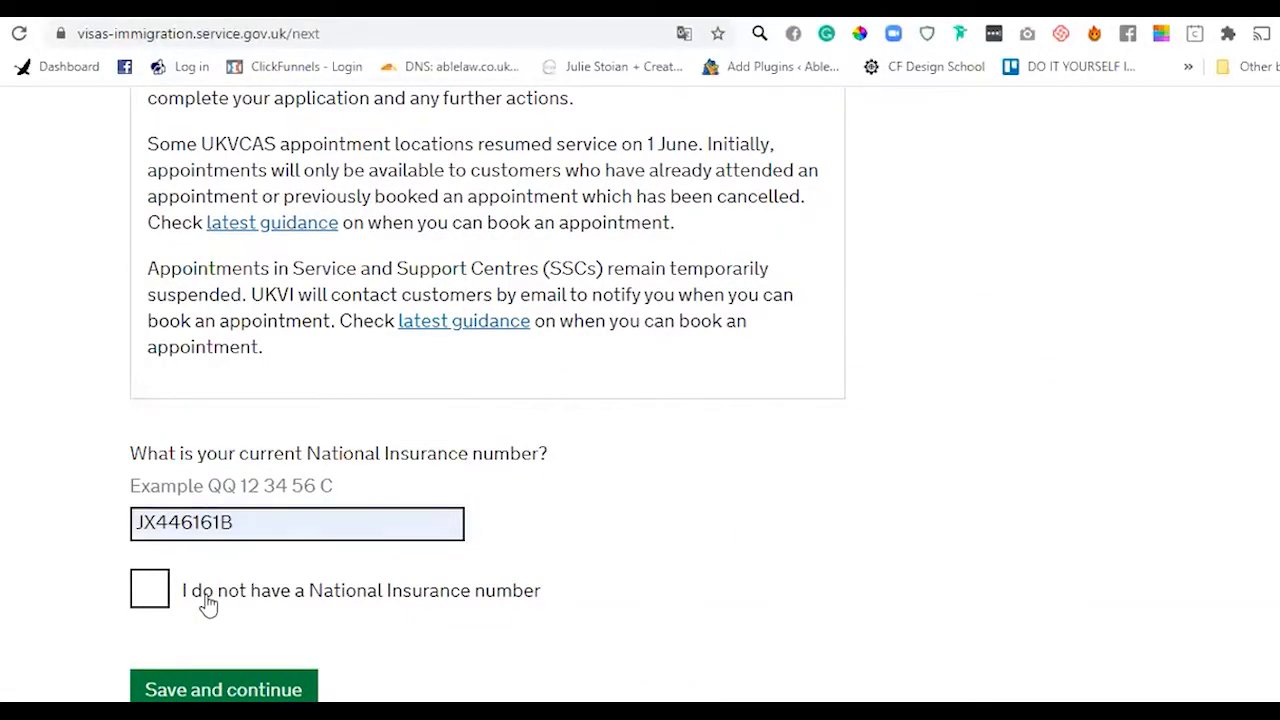
click(180, 690)
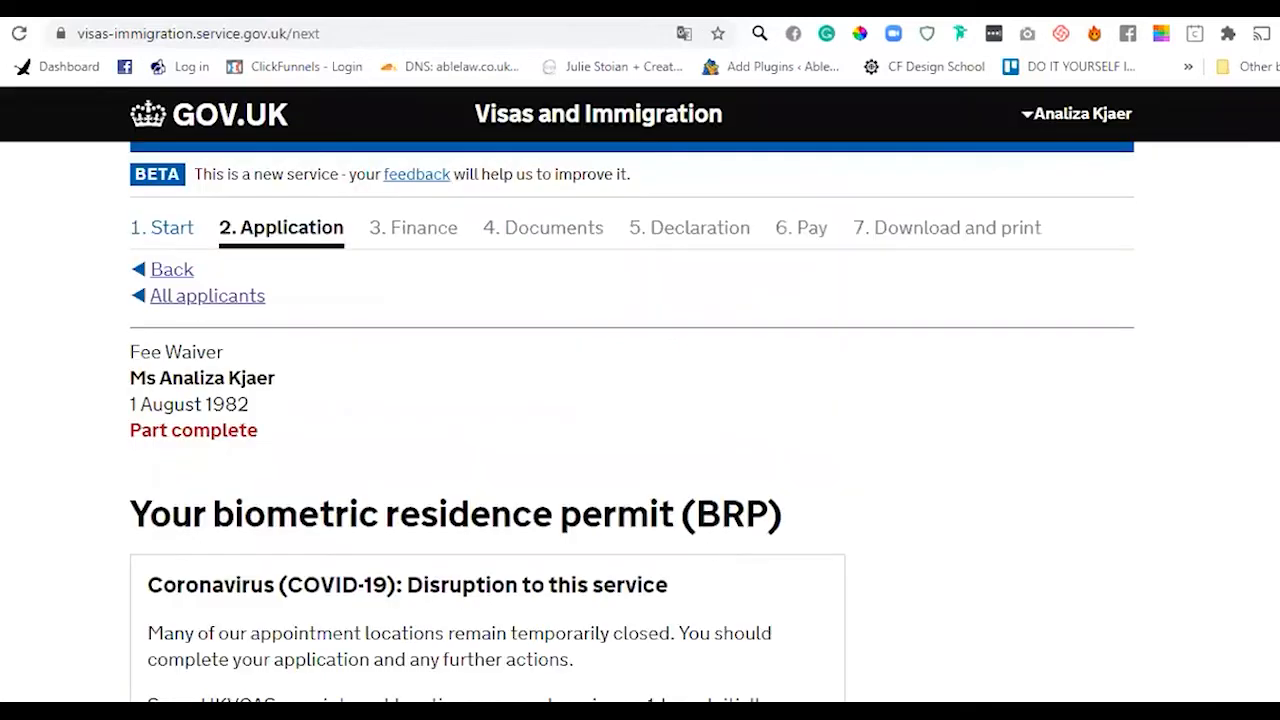
- Answer Yes to having had a BRP and being able to provide it, then save its saved number
scroll(487, 393, down, 6)
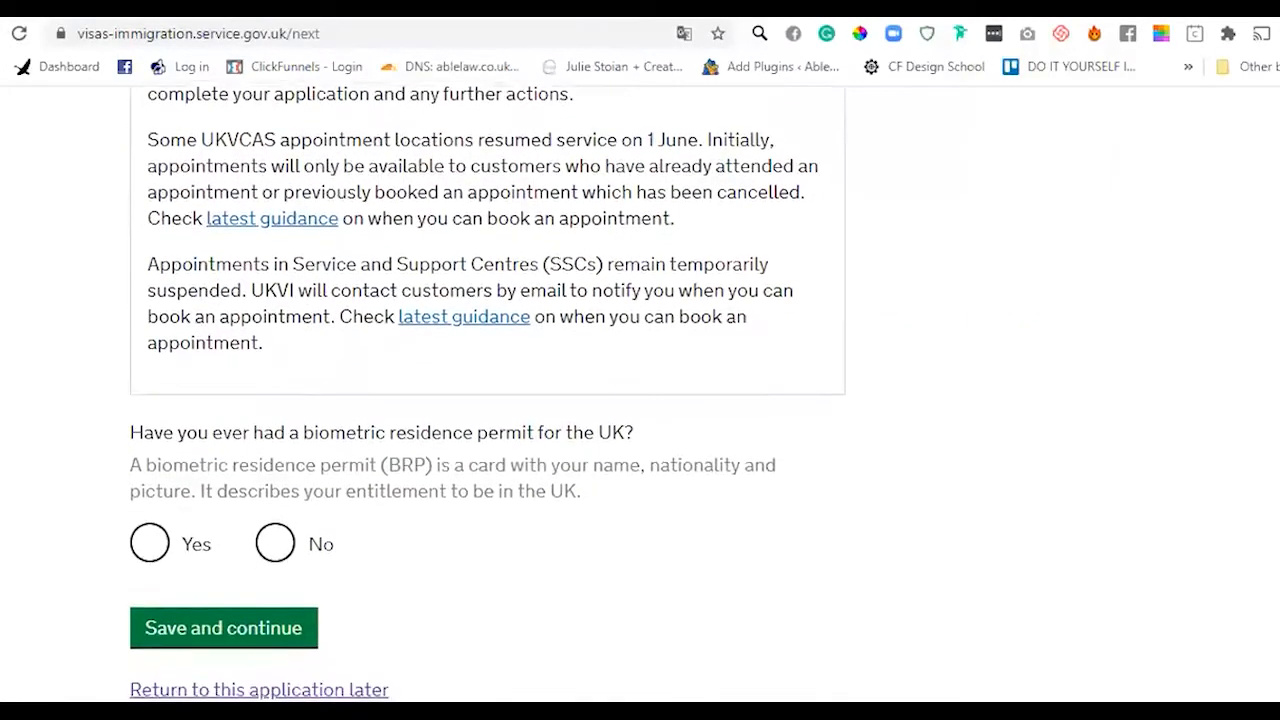
click(150, 545)
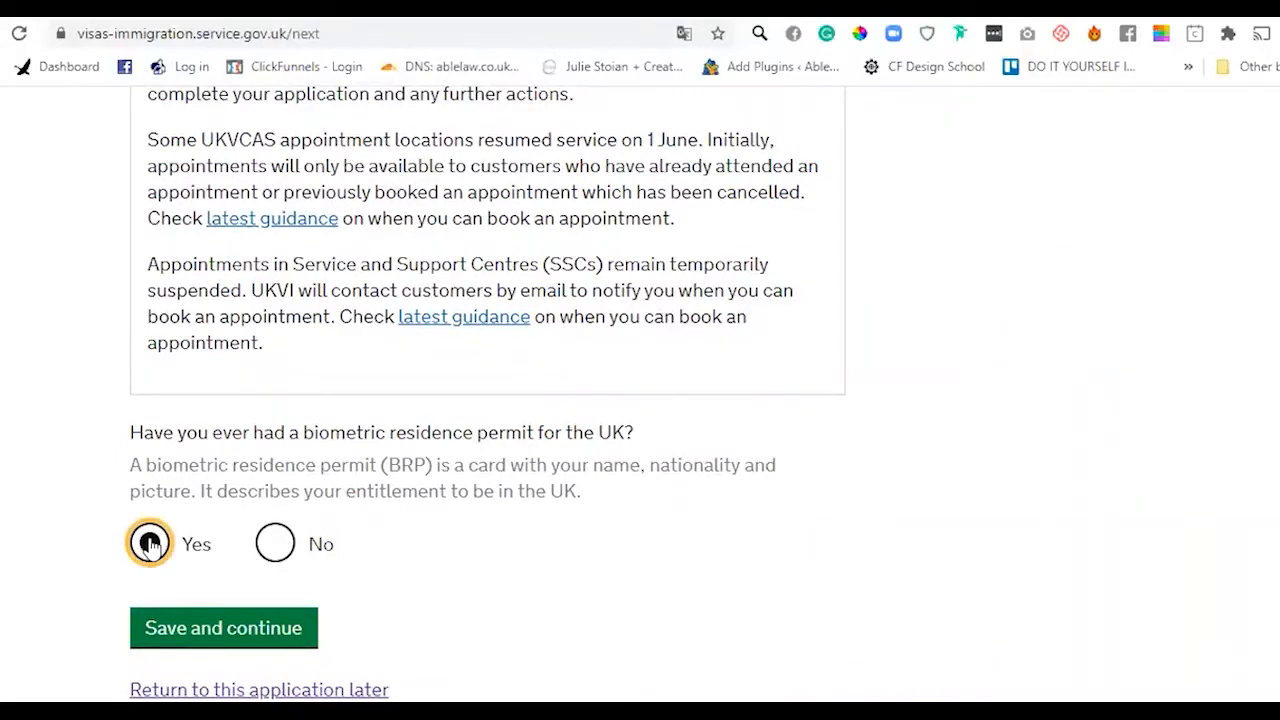
click(188, 630)
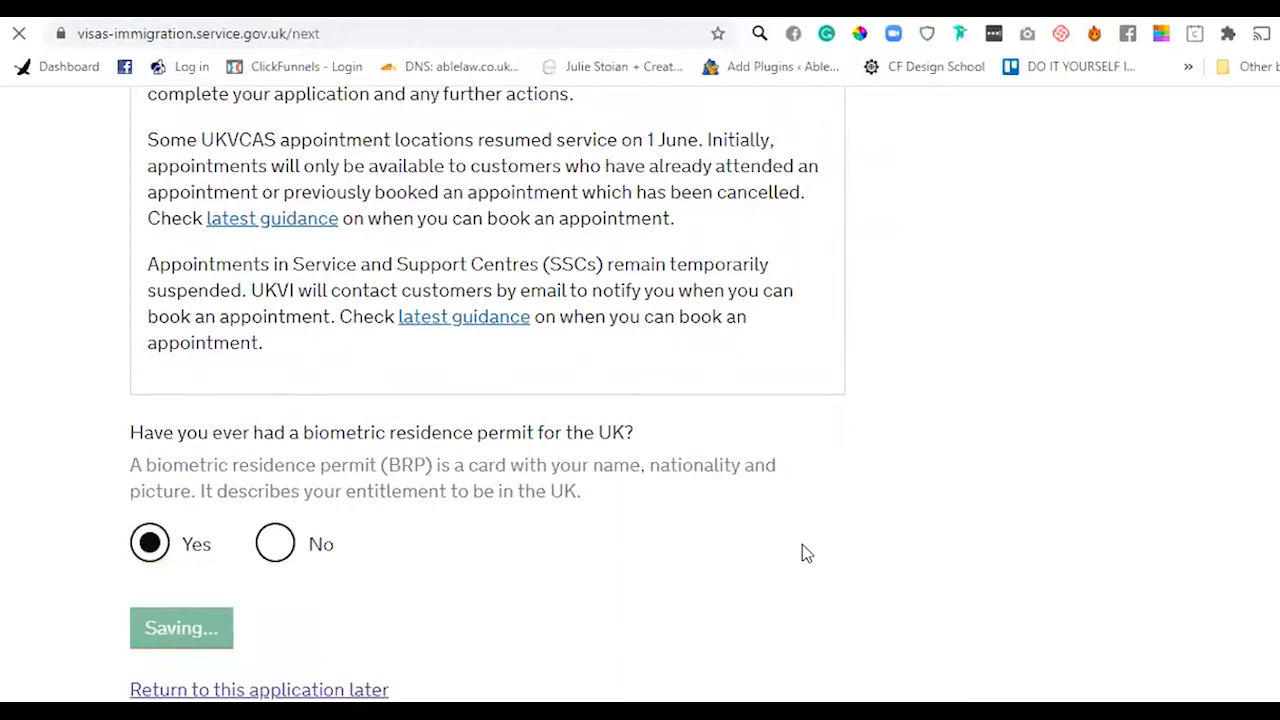
scroll(488, 394, down, 9)
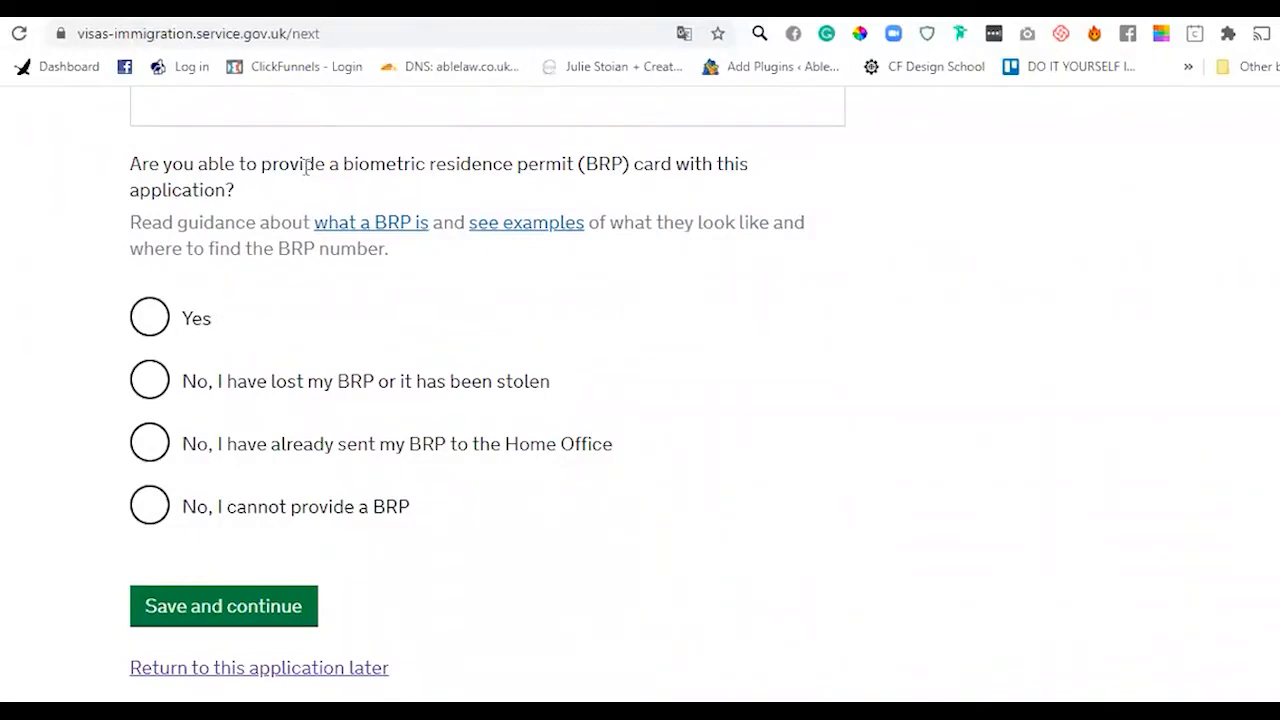
click(158, 321)
click(271, 423)
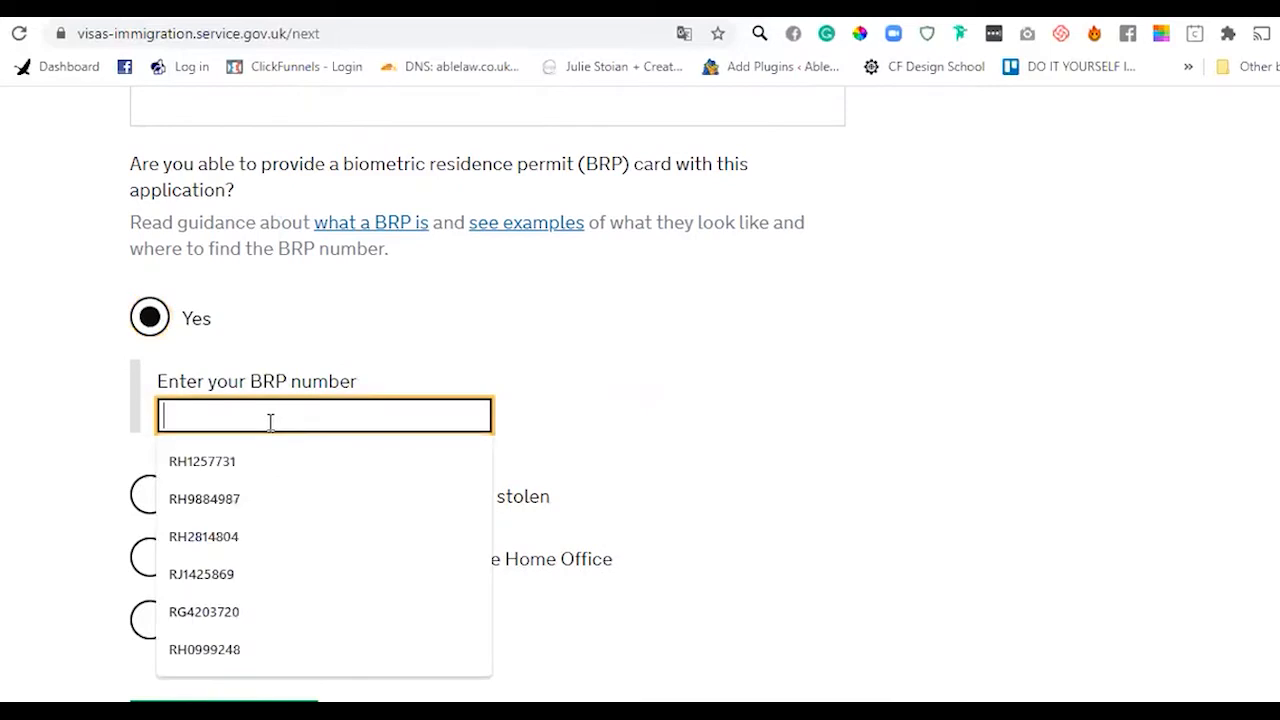
click(256, 461)
click(828, 412)
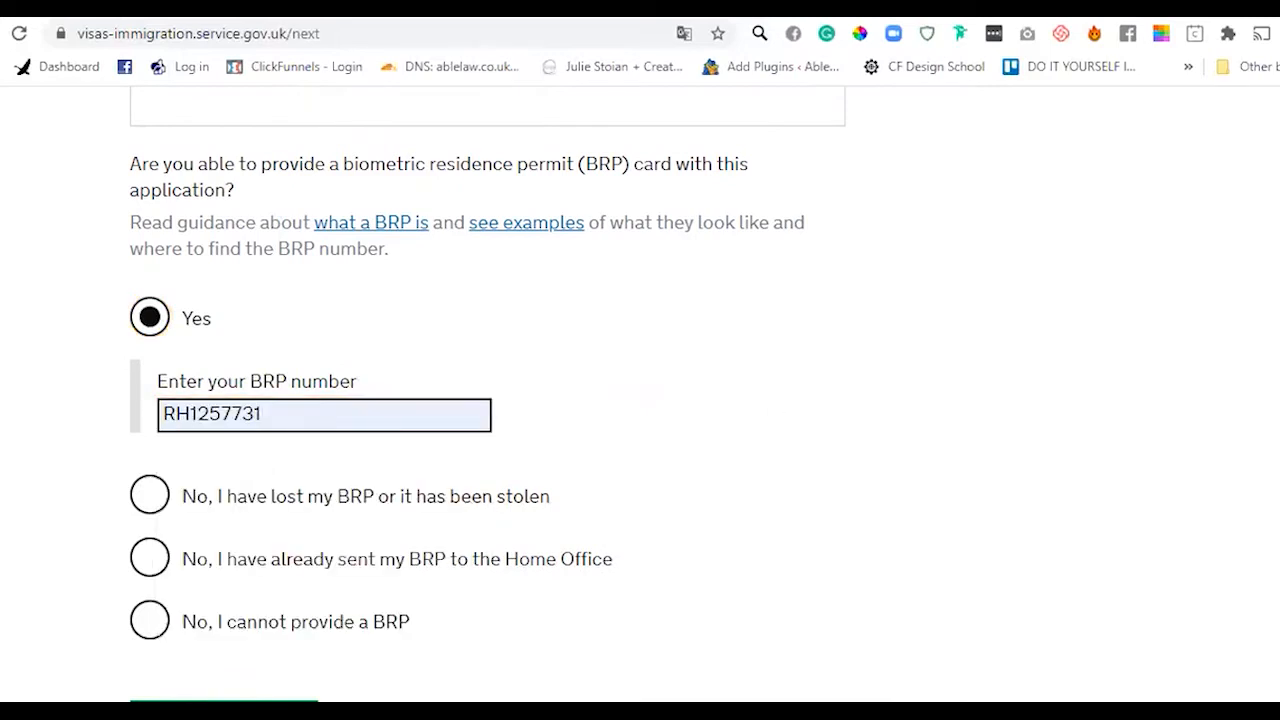
scroll(360, 463, down, 3)
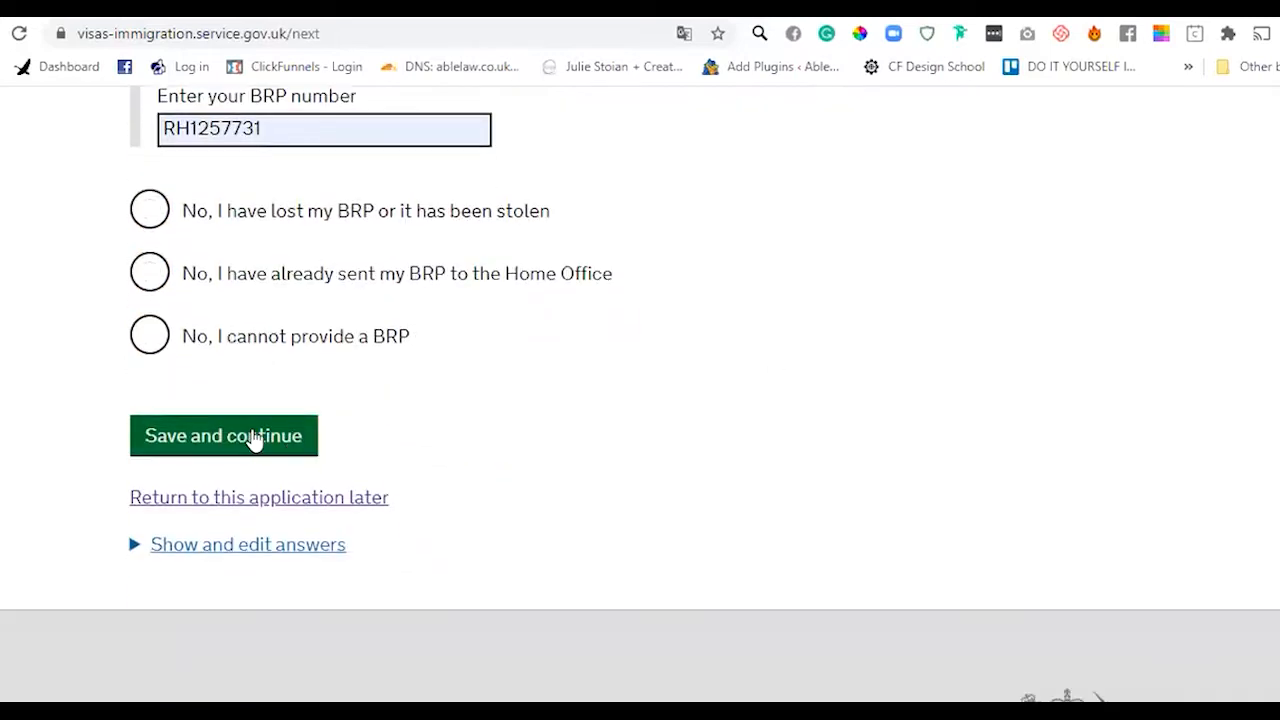
click(252, 437)
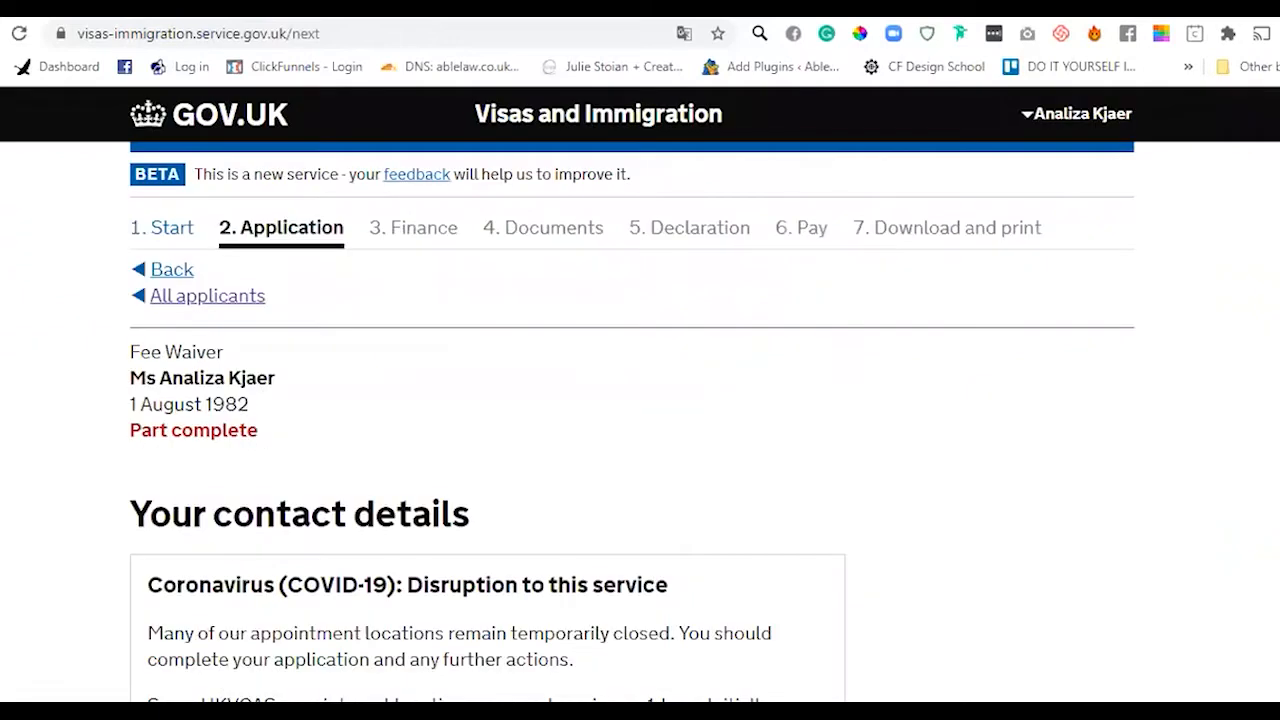
scroll(474, 488, down, 7)
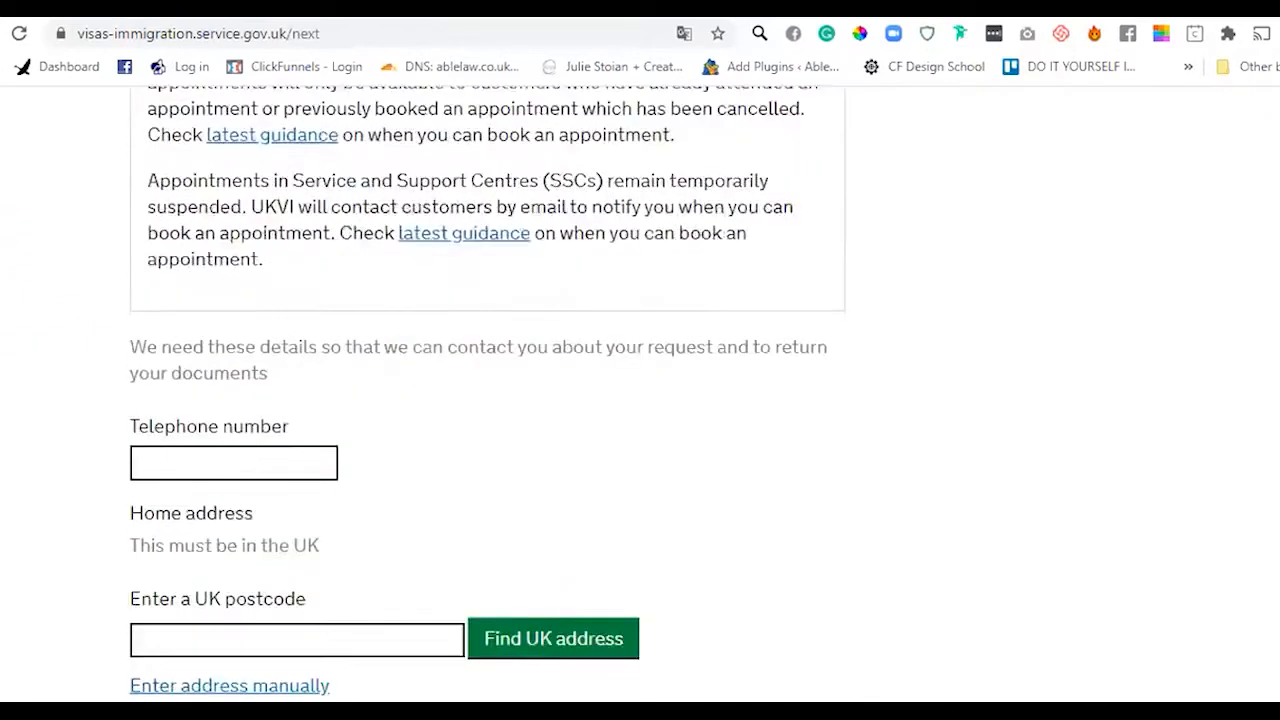
- Fill in the saved telephone number and postcode
click(235, 391)
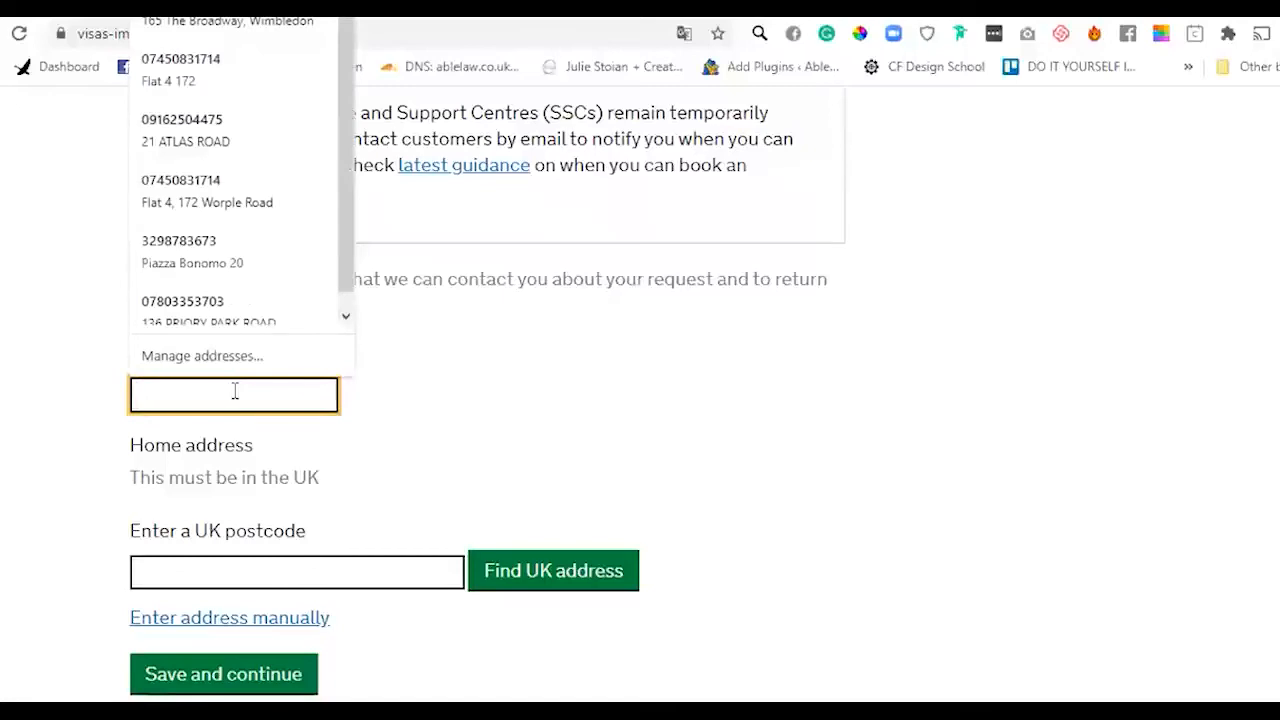
text(0208)
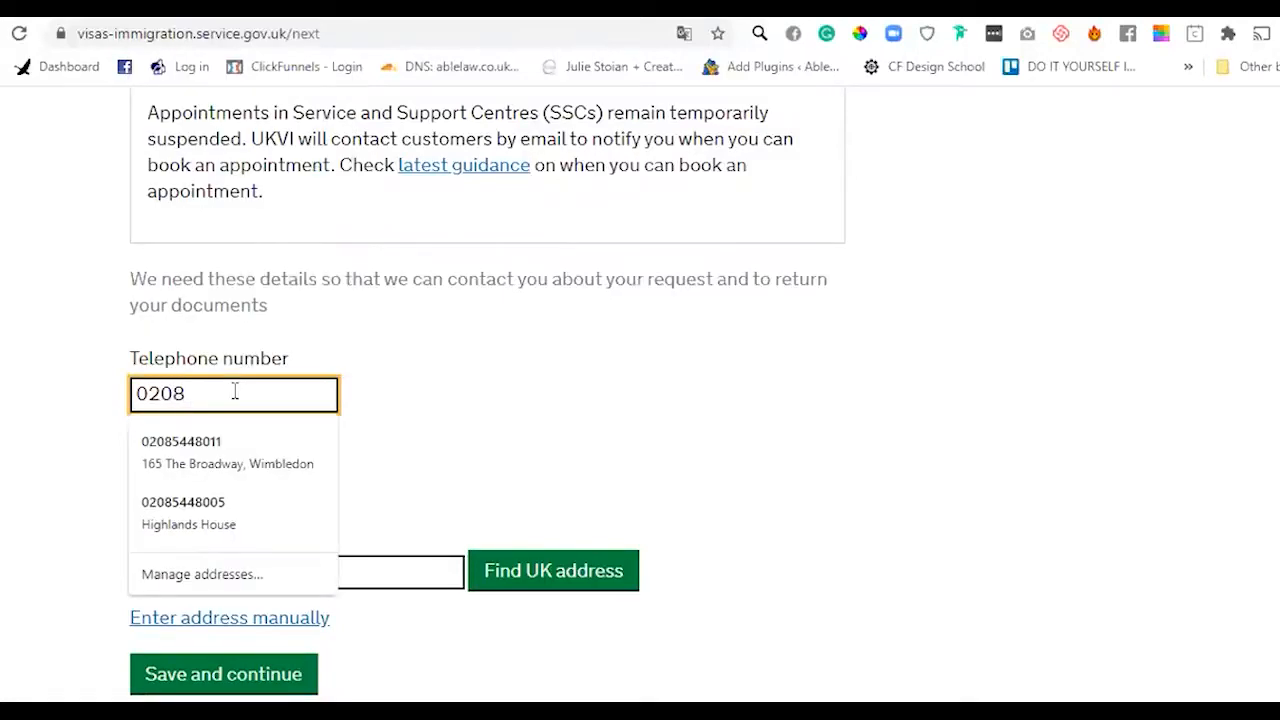
click(229, 449)
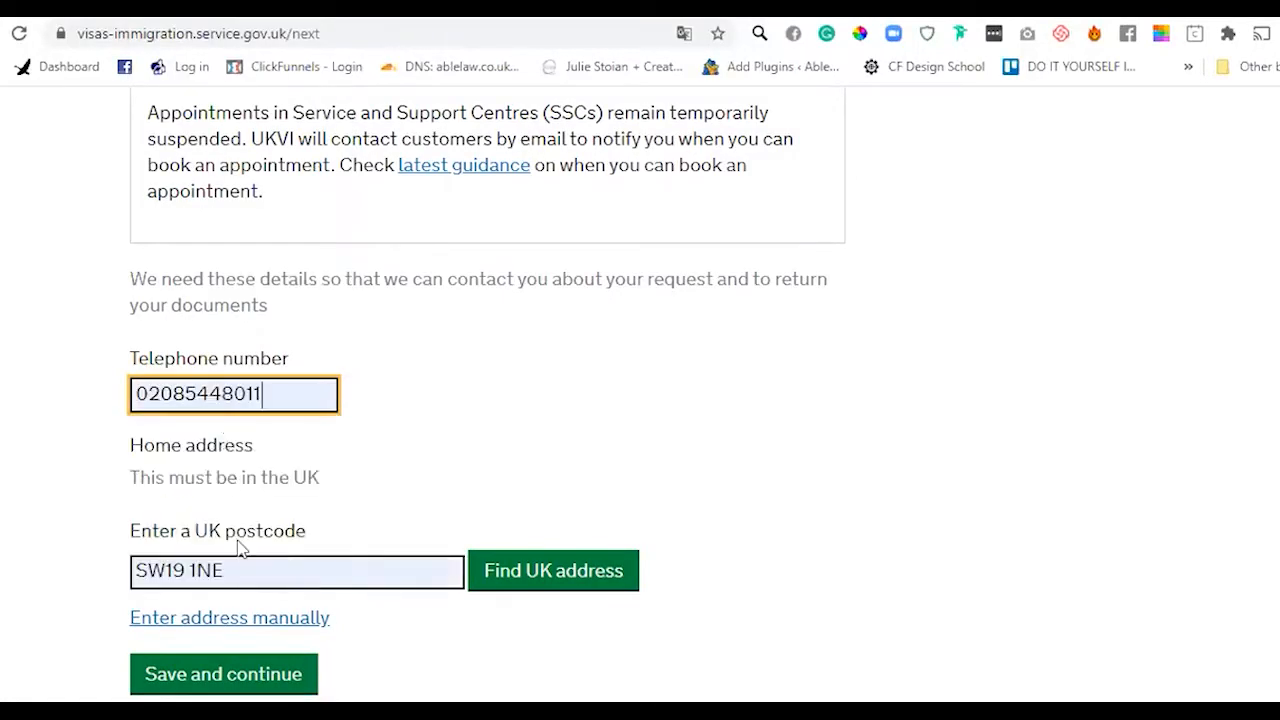
- Enter the home address manually, save contact details, and answer Yes to currently living there
scroll(1088, 570, down, 1)
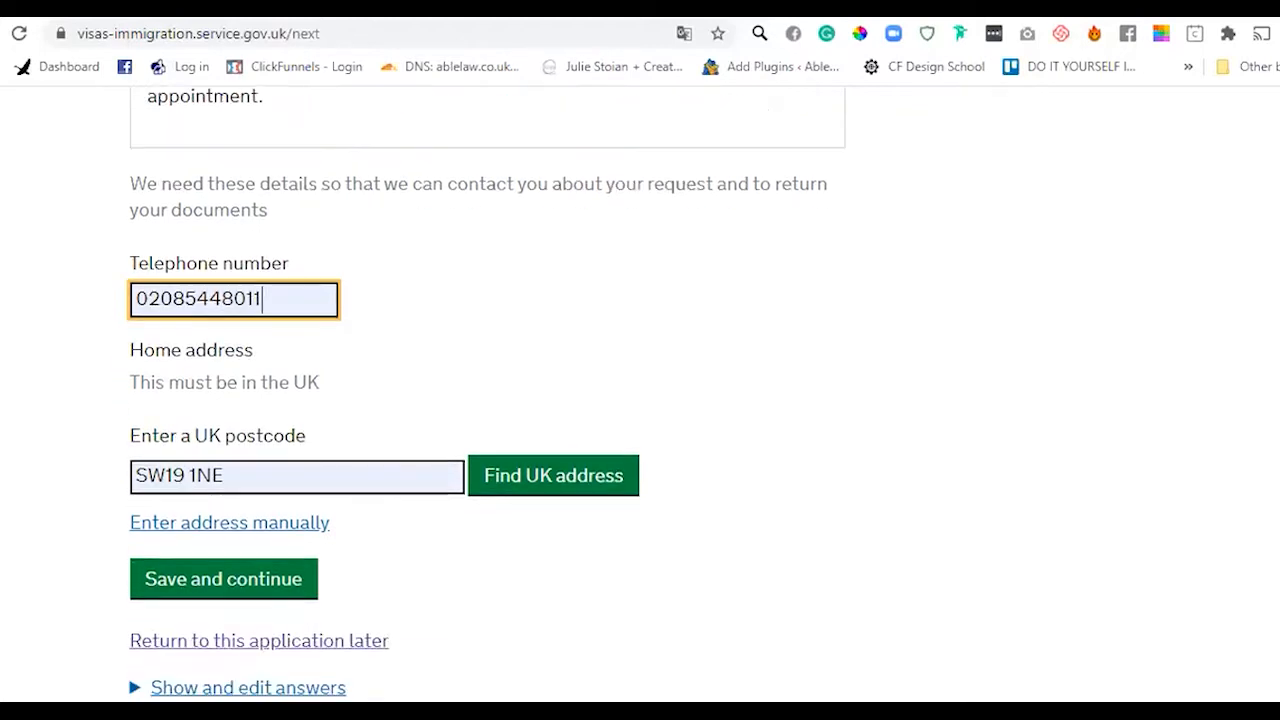
click(205, 538)
click(229, 609)
text(165)
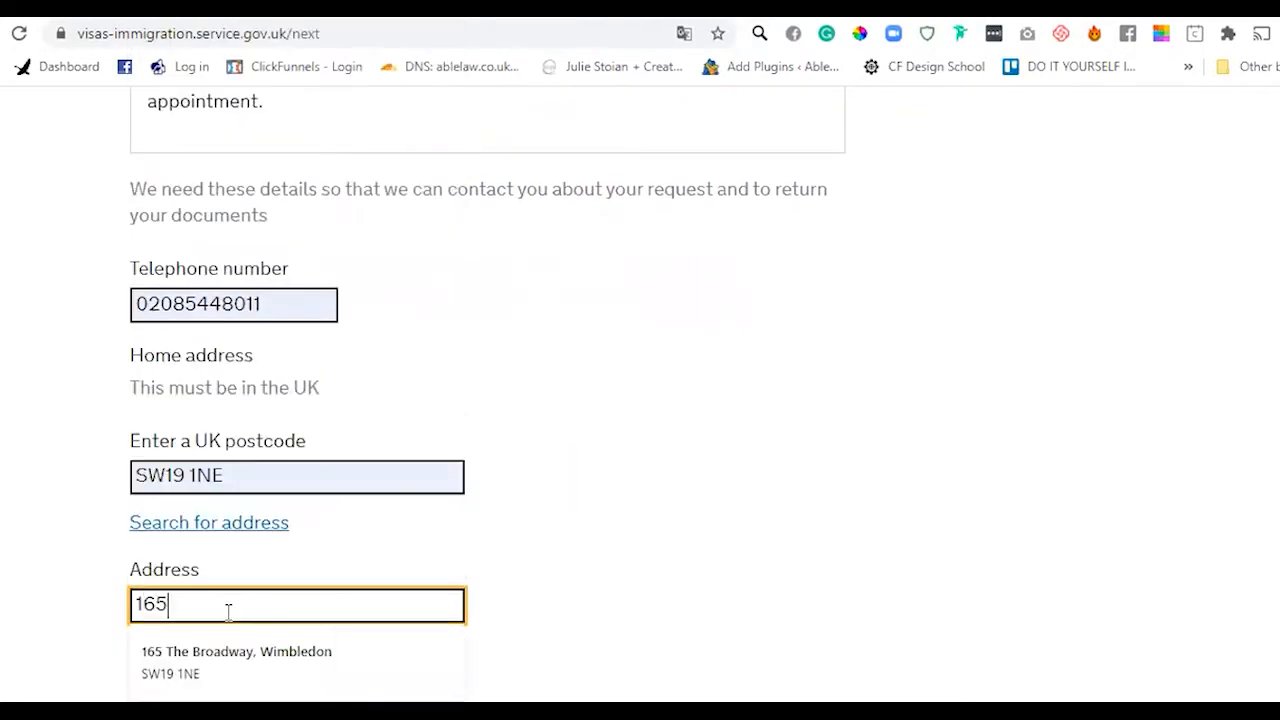
click(229, 678)
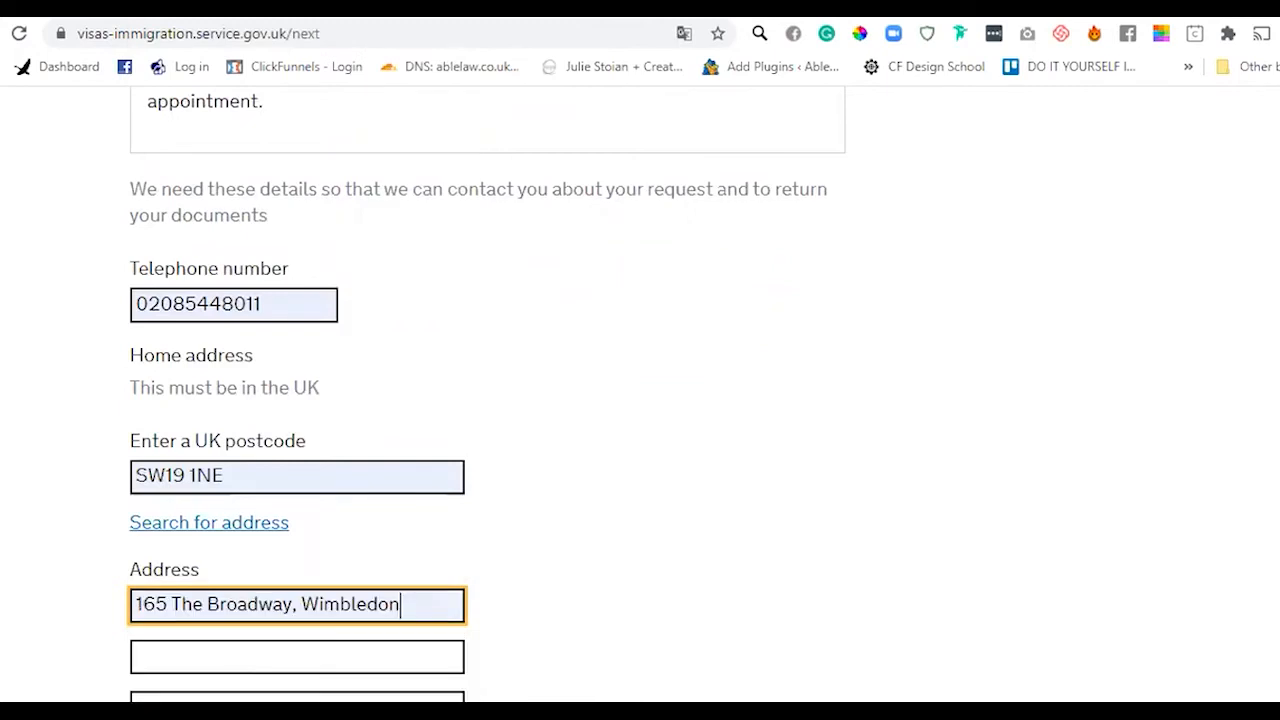
scroll(746, 589, down, 4)
click(192, 534)
scroll(422, 370, down, 3)
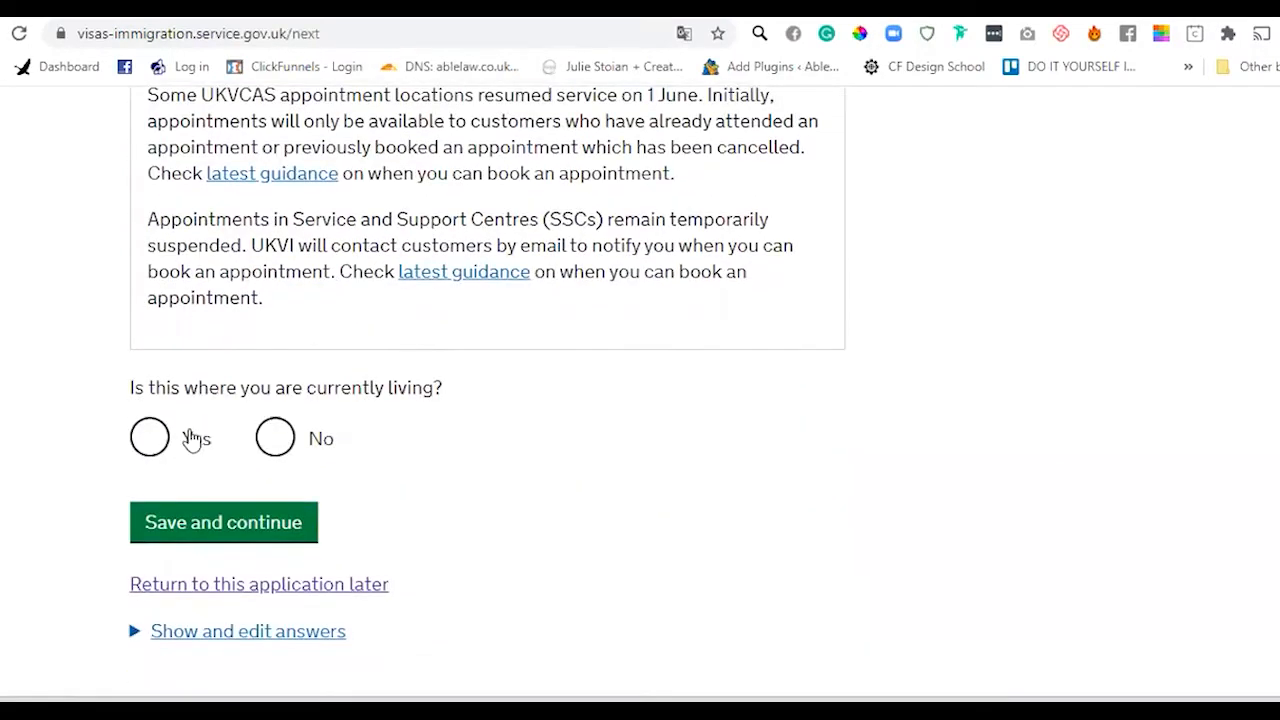
click(150, 440)
- Save the Yes answer about the current address
click(180, 522)
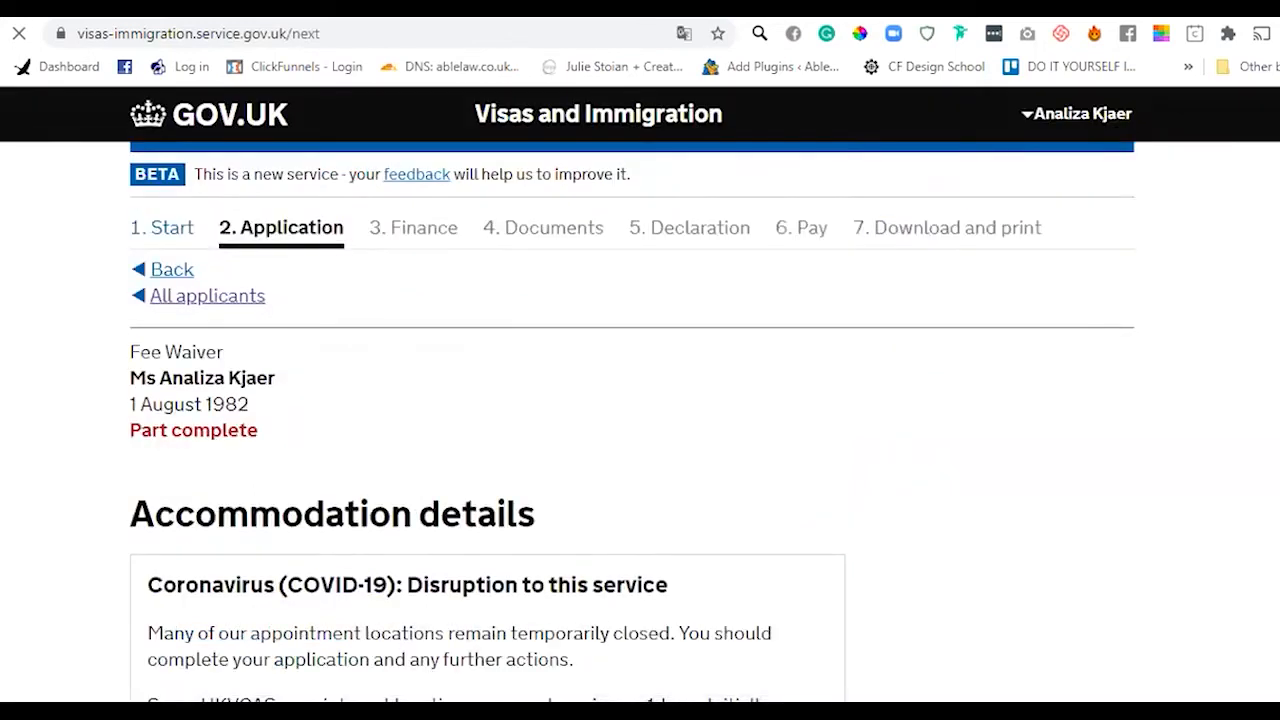
scroll(903, 470, down, 4)
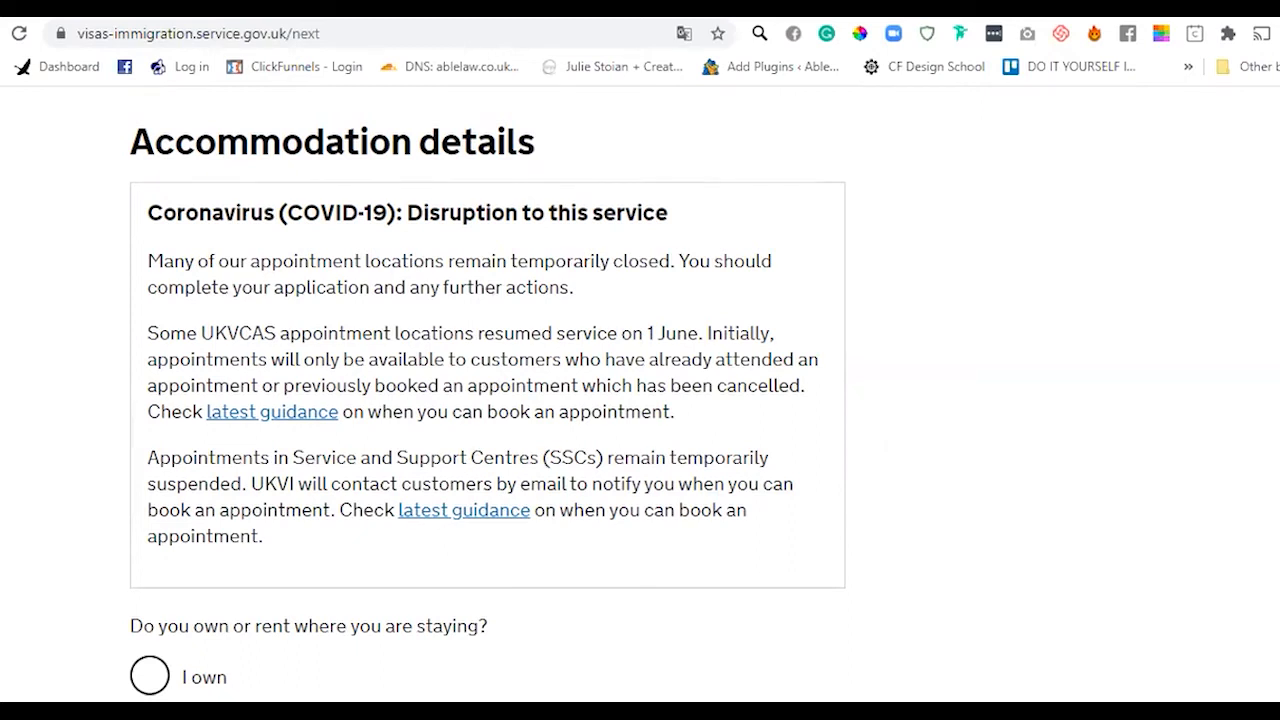
scroll(487, 400, down, 3)
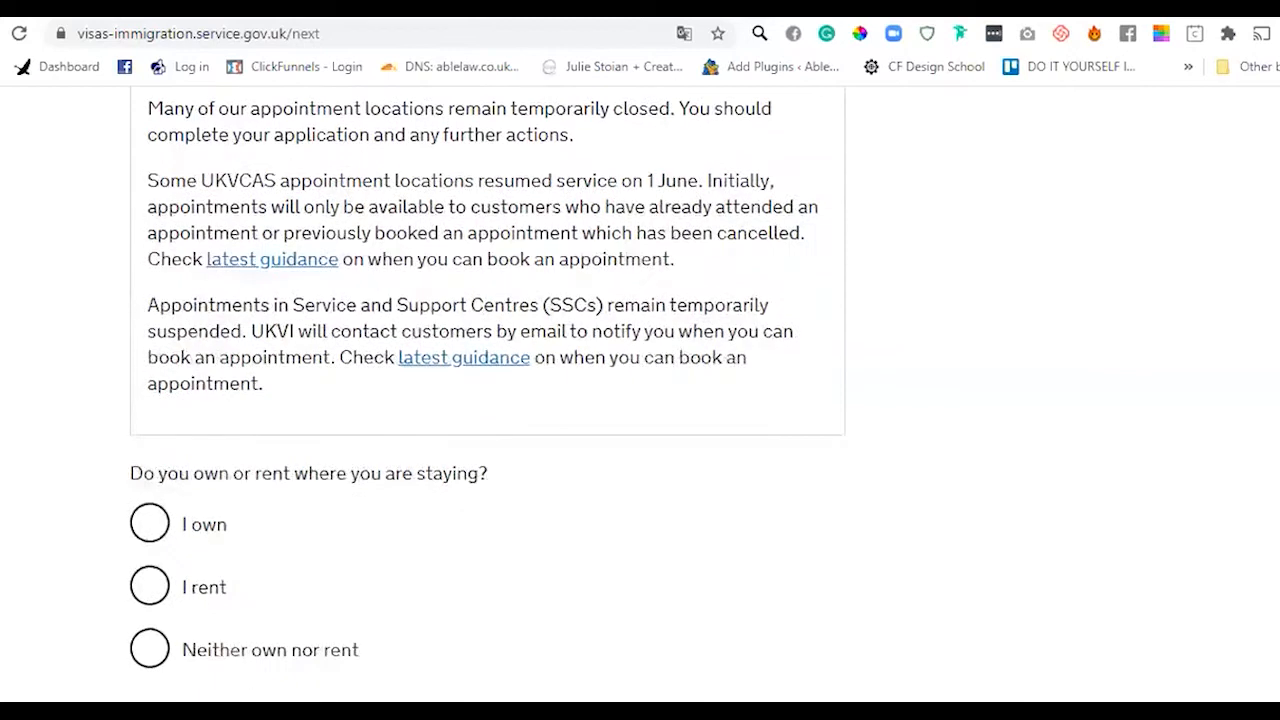
scroll(487, 377, down, 2)
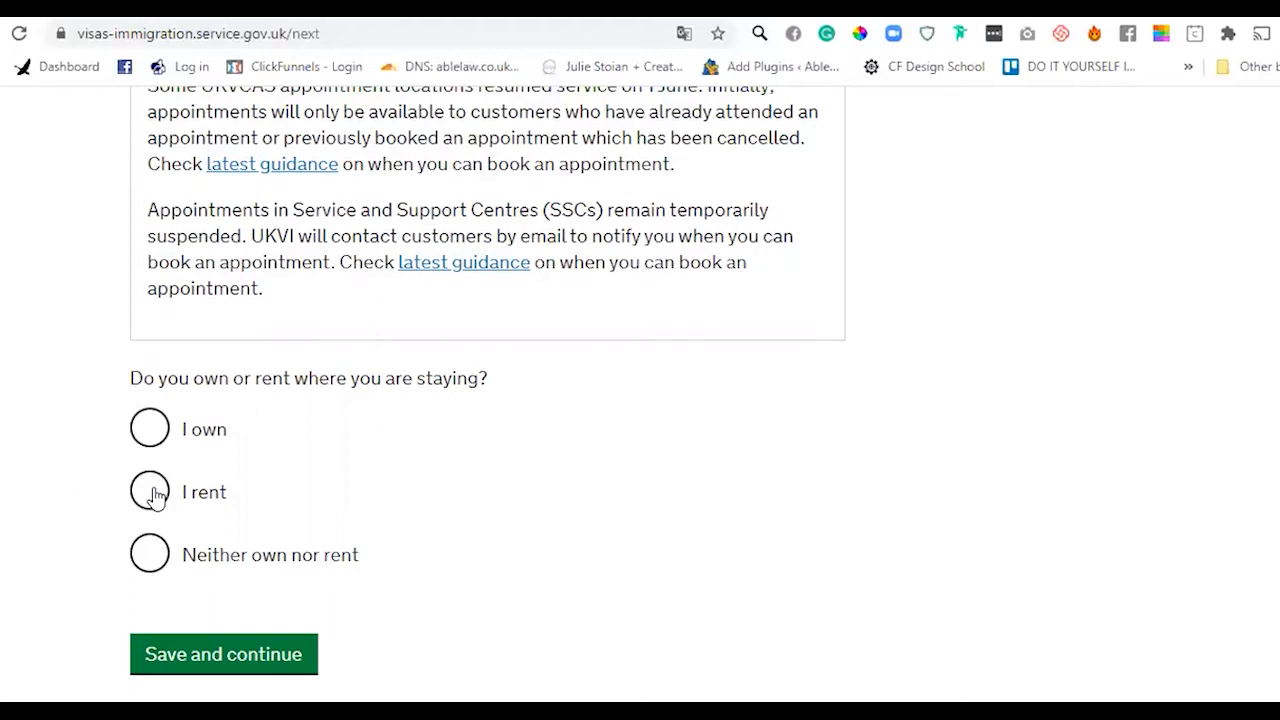
- Record that the applicant neither owns nor rents their home and save
click(155, 567)
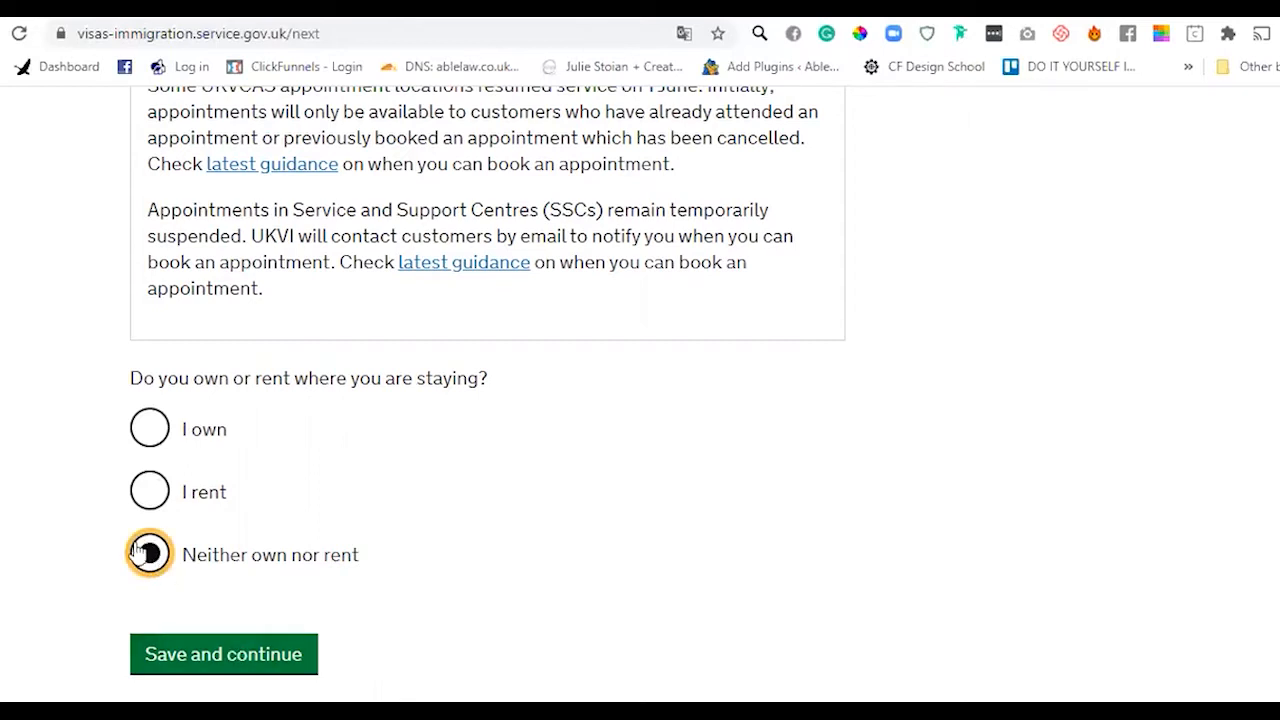
click(225, 655)
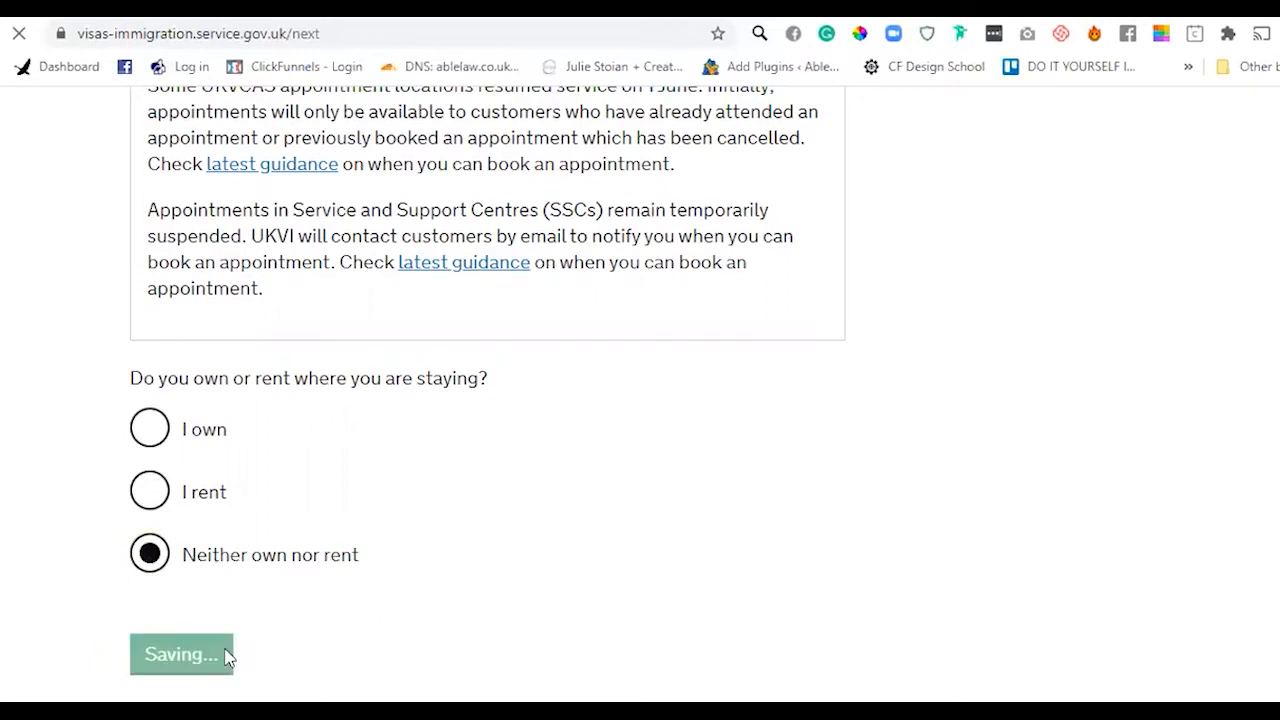
scroll(225, 655, down, 4)
scroll(1091, 349, down, 4)
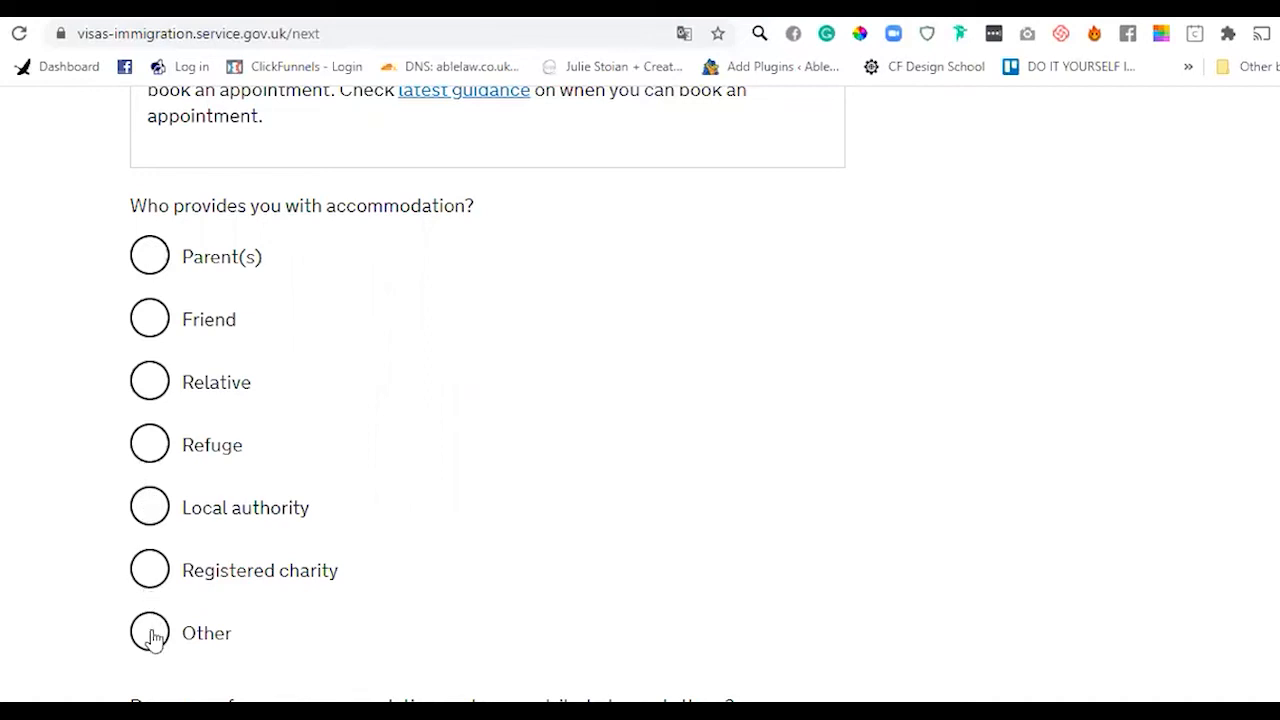
- Choose Friend as accommodation provider and record a £500 monthly contribution
click(150, 319)
scroll(1214, 486, down, 2)
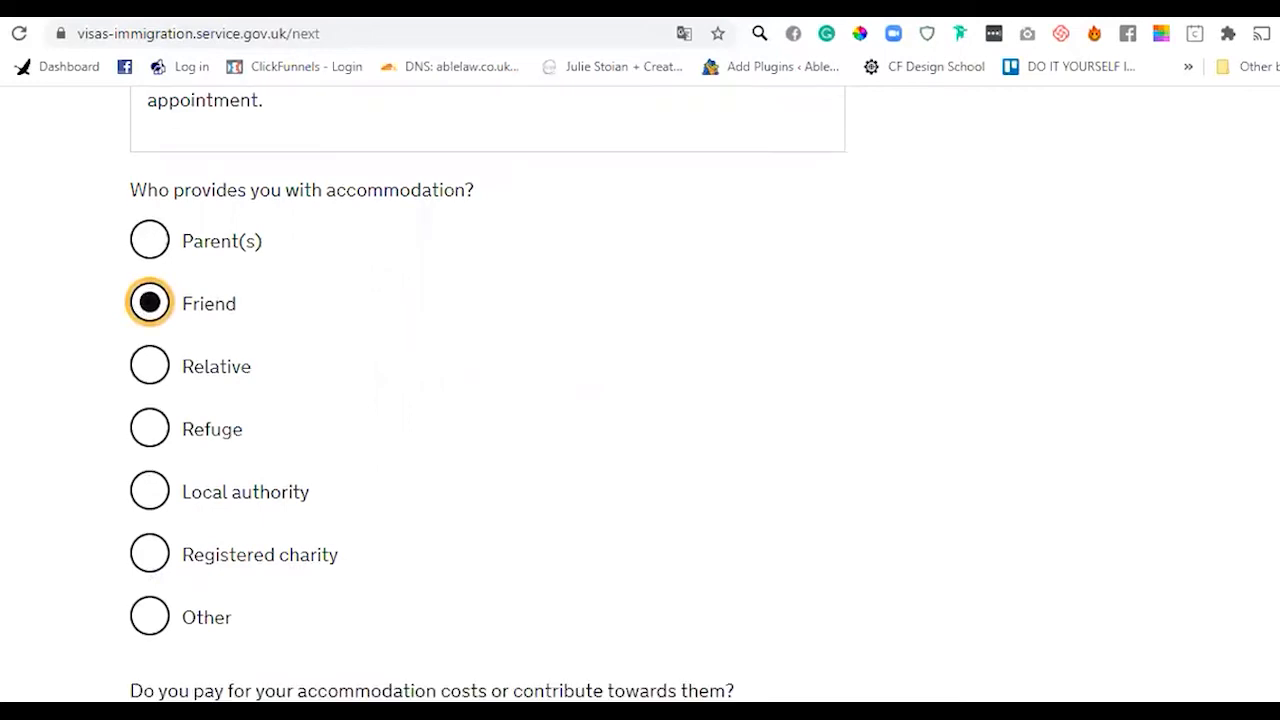
scroll(1234, 508, down, 3)
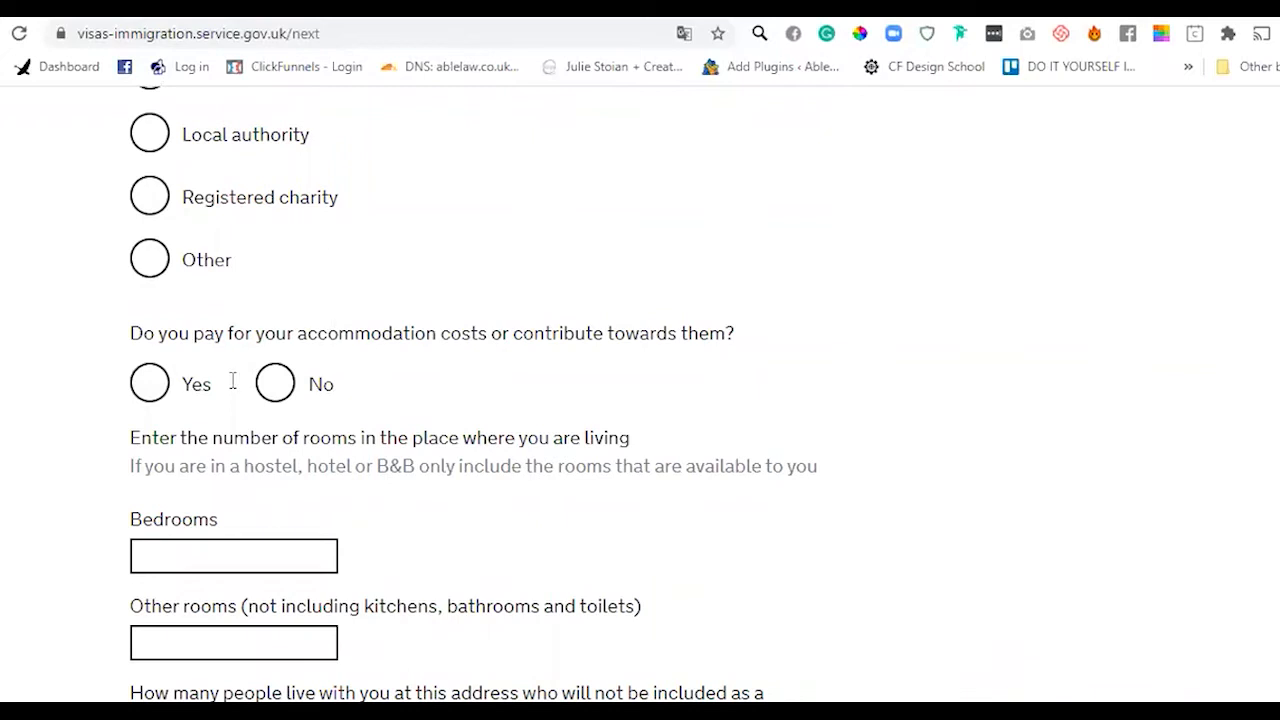
click(147, 387)
click(293, 490)
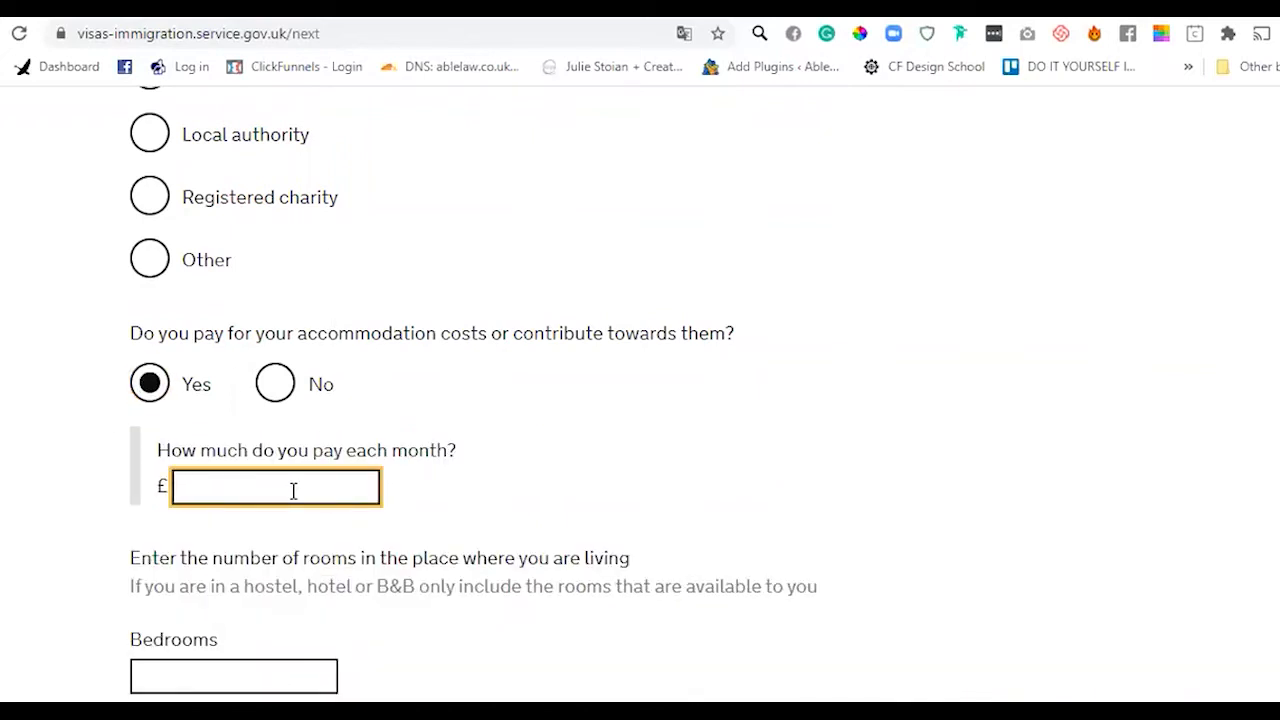
text(600)
key(BackSpace)
key(BackSpace)
text(5)
key(BackSpace)
key(BackSpace)
text(500)
click(579, 490)
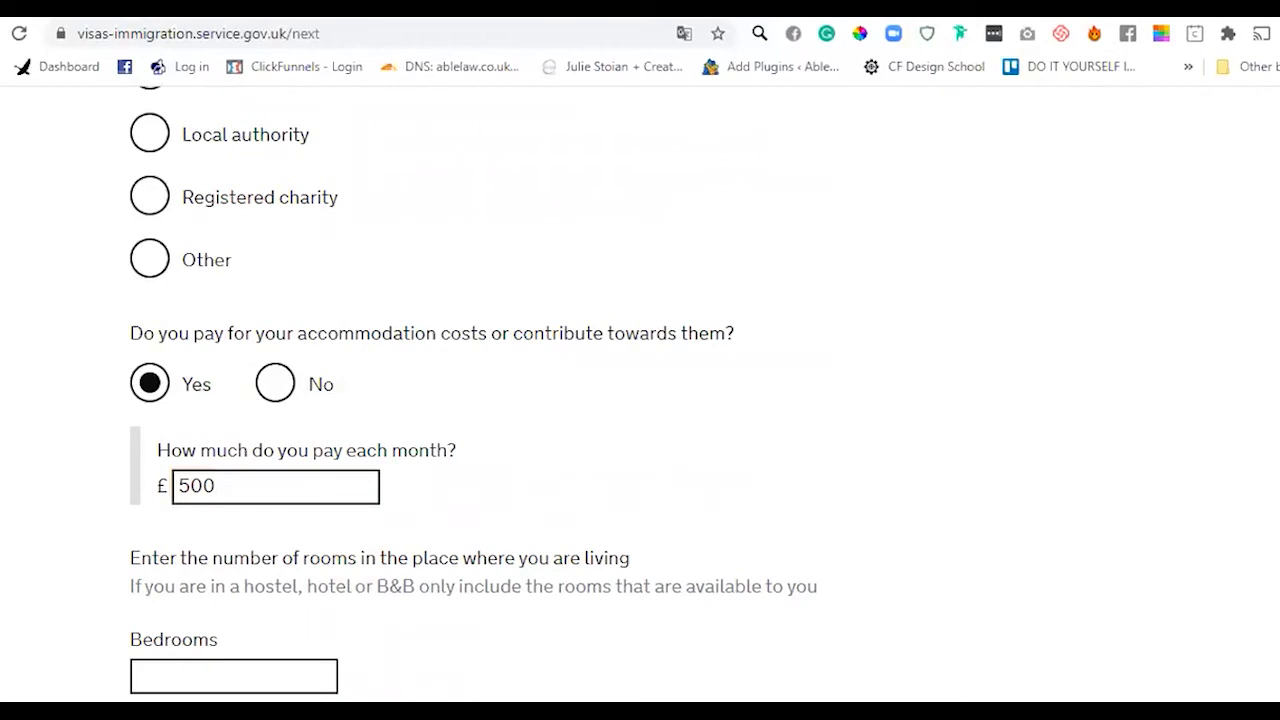
- Enter 3 bedrooms, 1 other room and 5 other residents, then save
scroll(474, 393, down, 3)
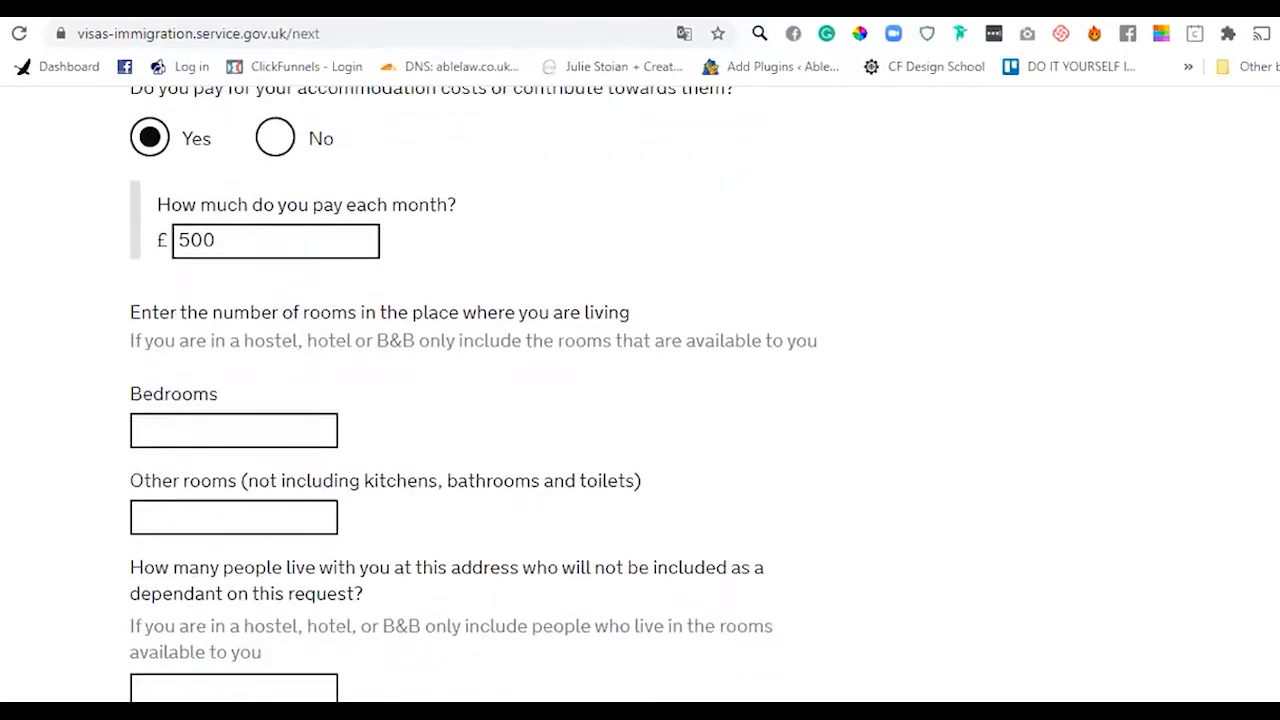
scroll(463, 423, down, 1)
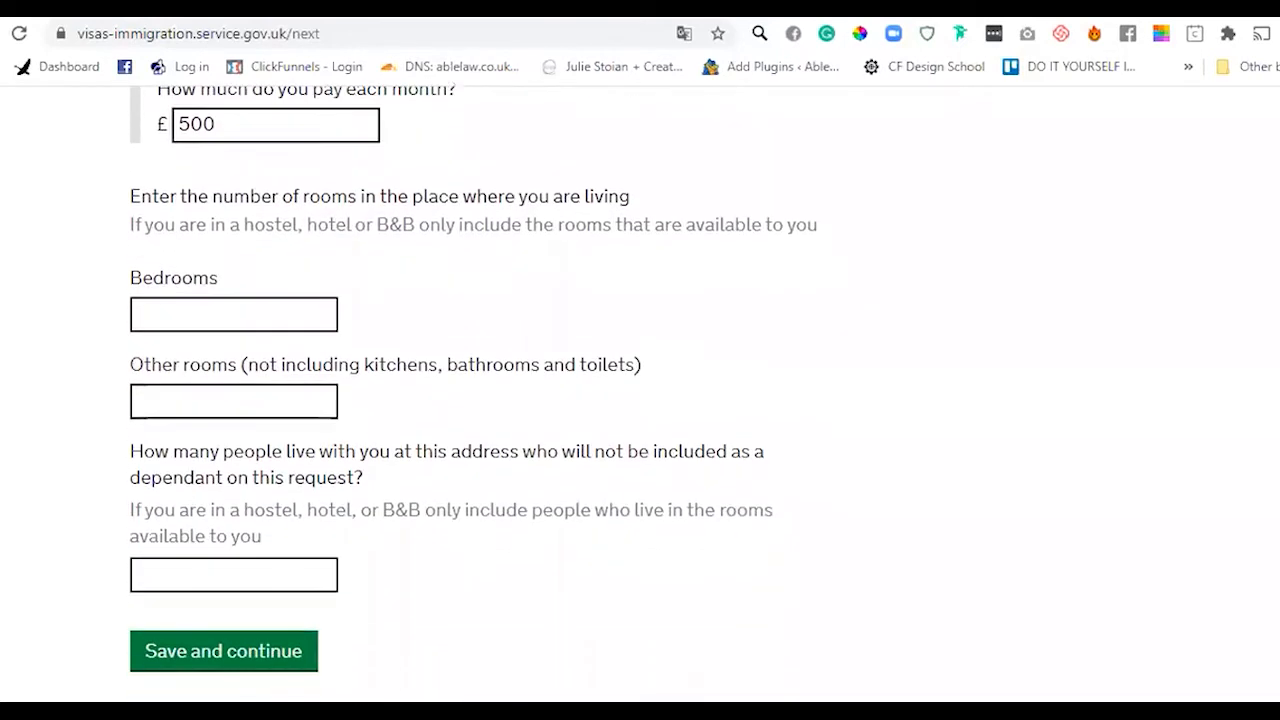
click(316, 313)
text(3)
key(Tab)
text(1)
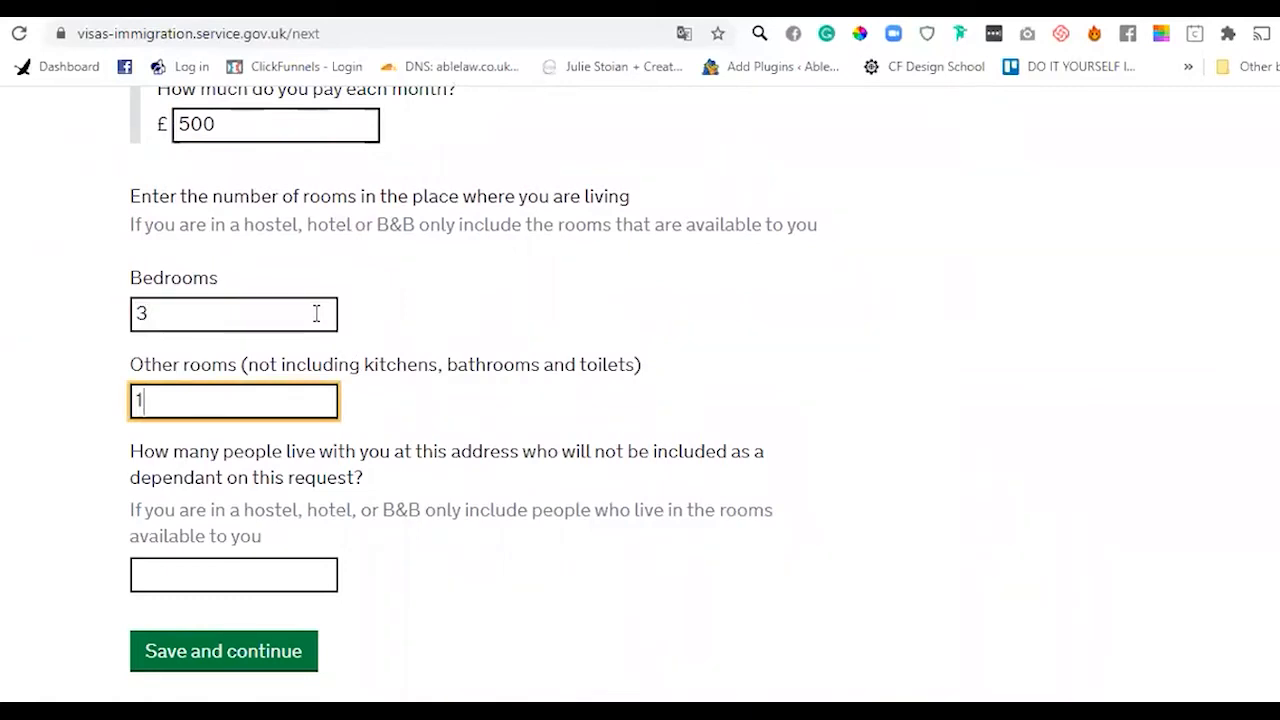
click(270, 571)
text(5)
click(1051, 427)
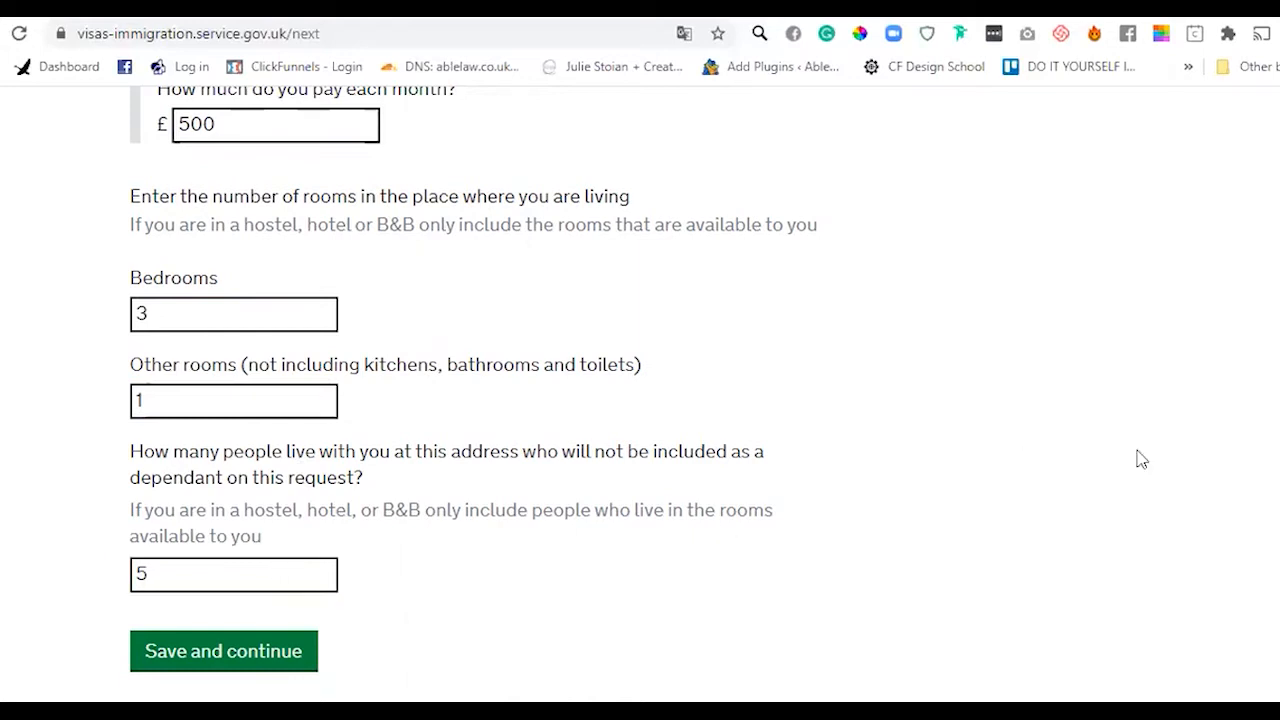
scroll(314, 480, down, 2)
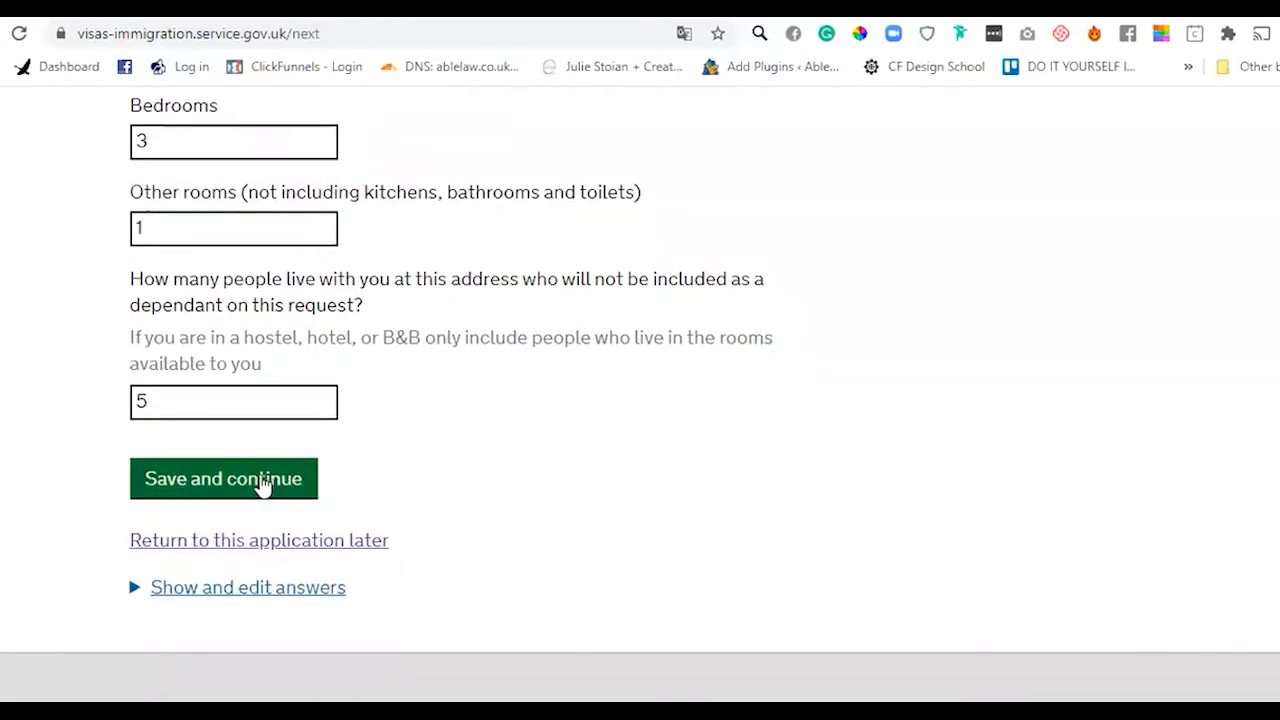
click(263, 486)
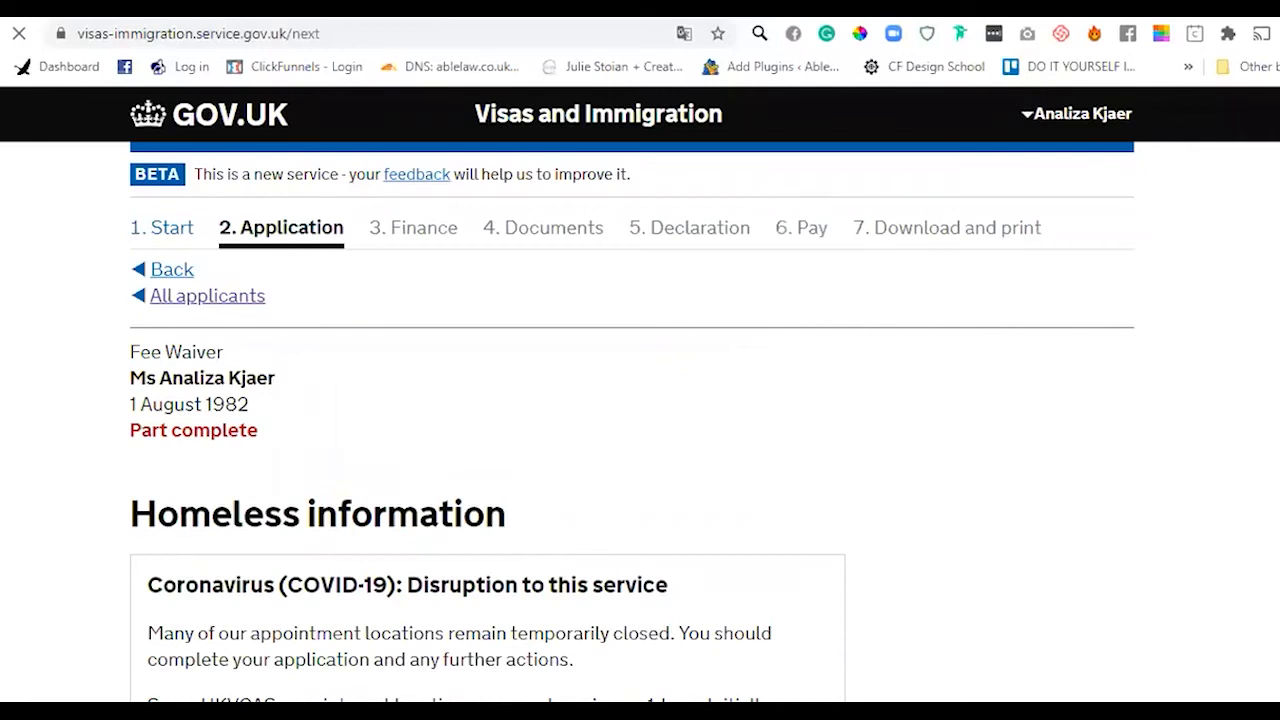
- Select No for 'Will you be homeless shortly?' and save the answer
scroll(640, 394, down, 5)
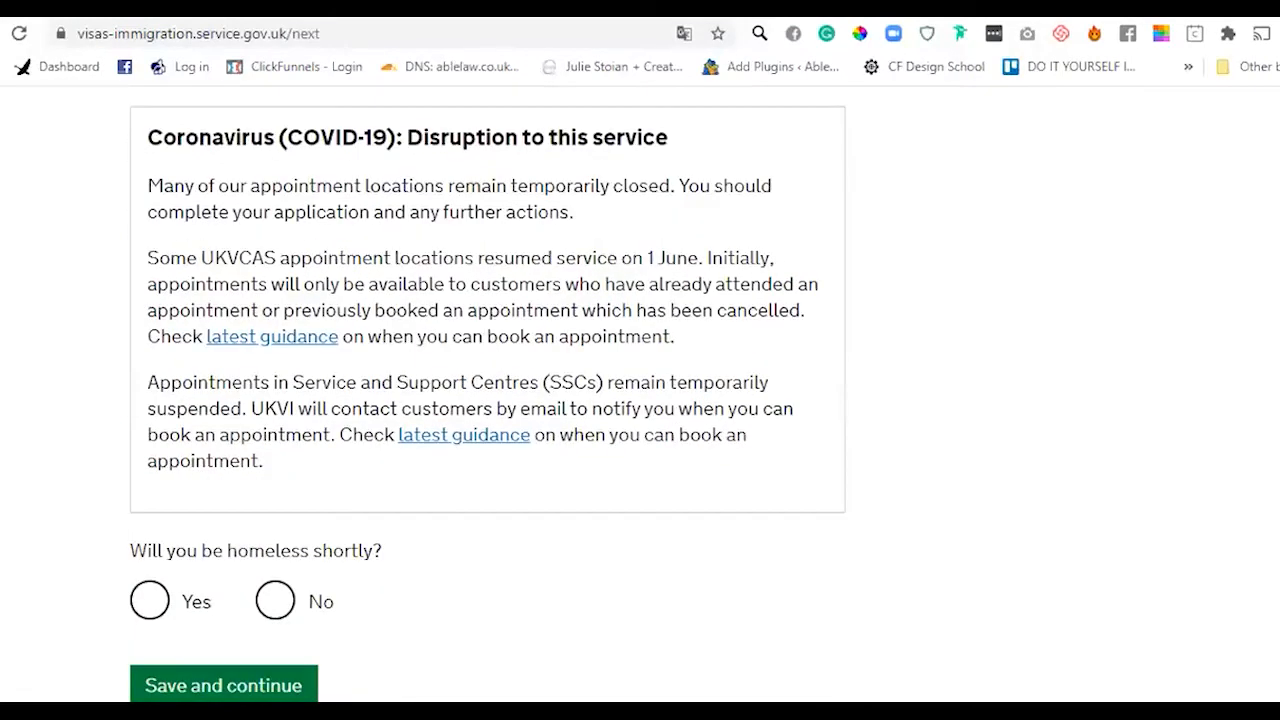
scroll(487, 390, up, 3)
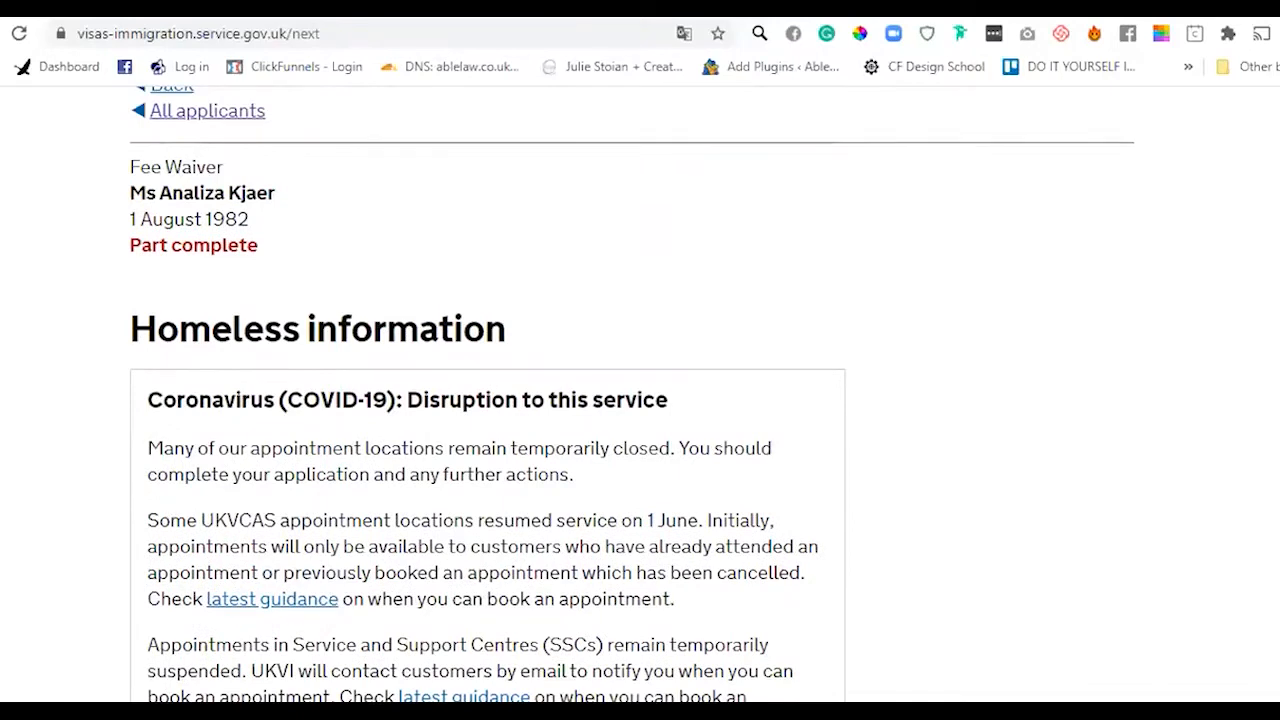
scroll(633, 394, down, 1)
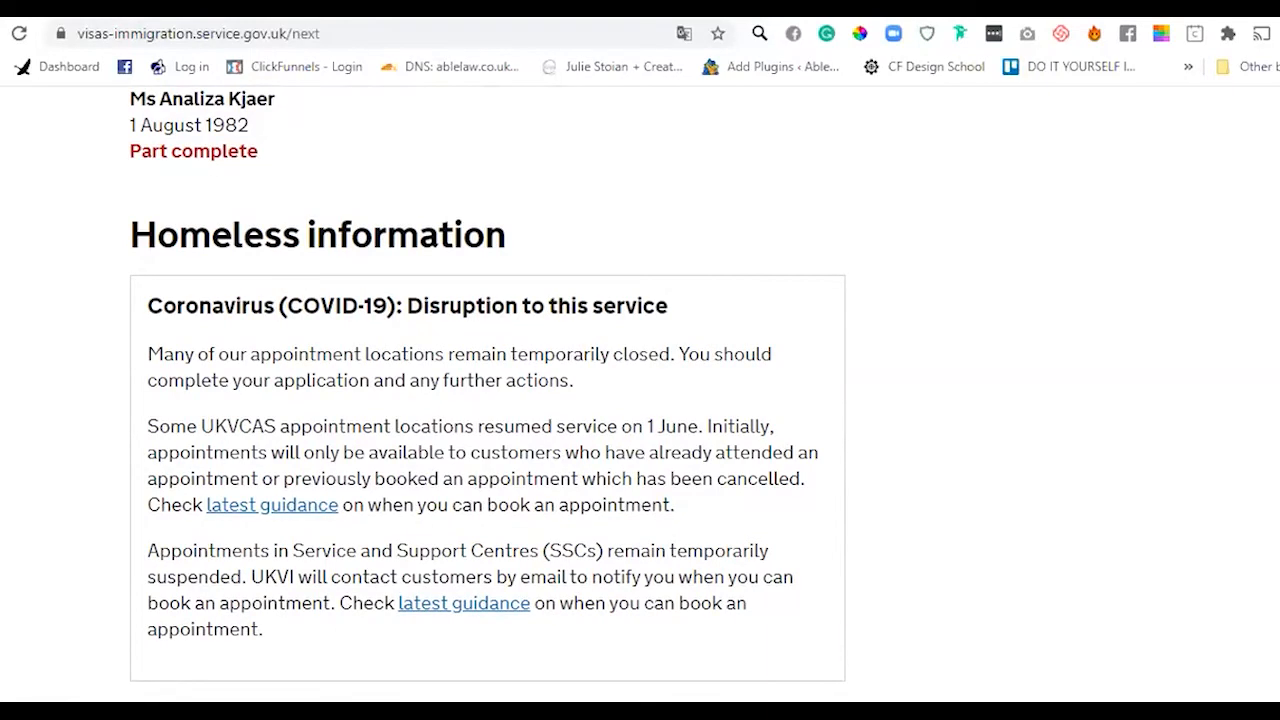
scroll(487, 393, down, 1)
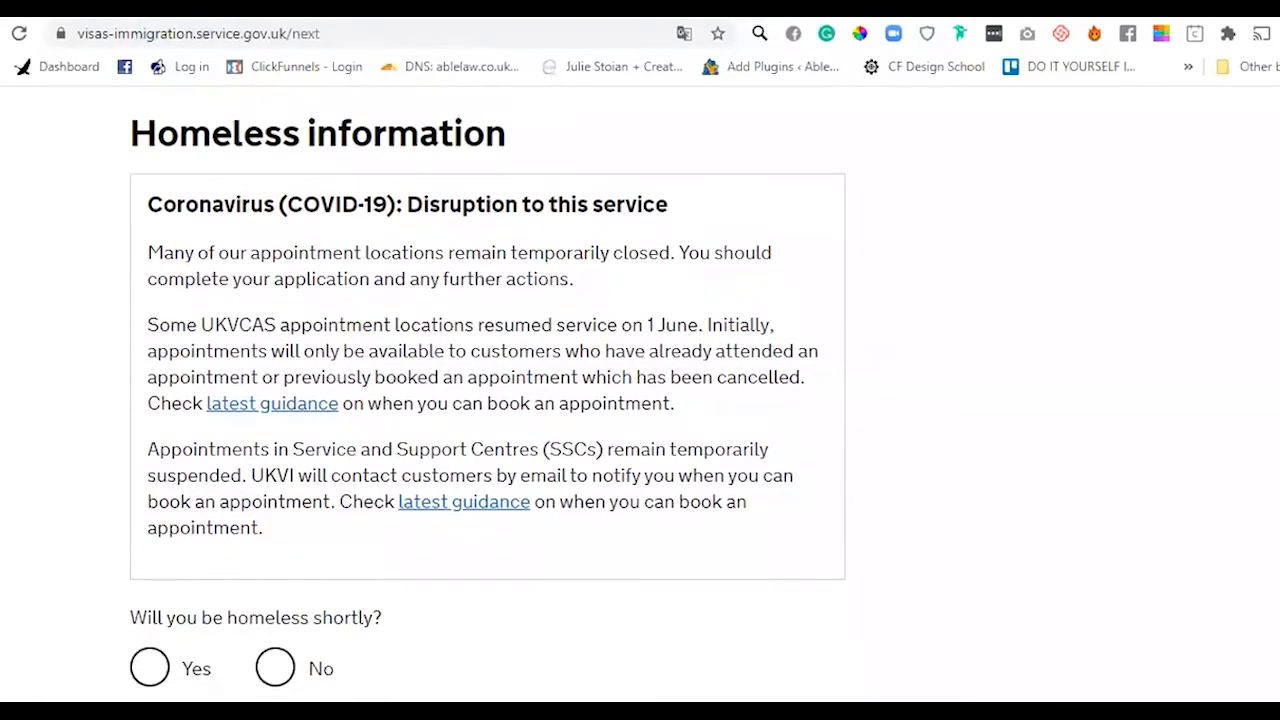
scroll(488, 395, down, 1)
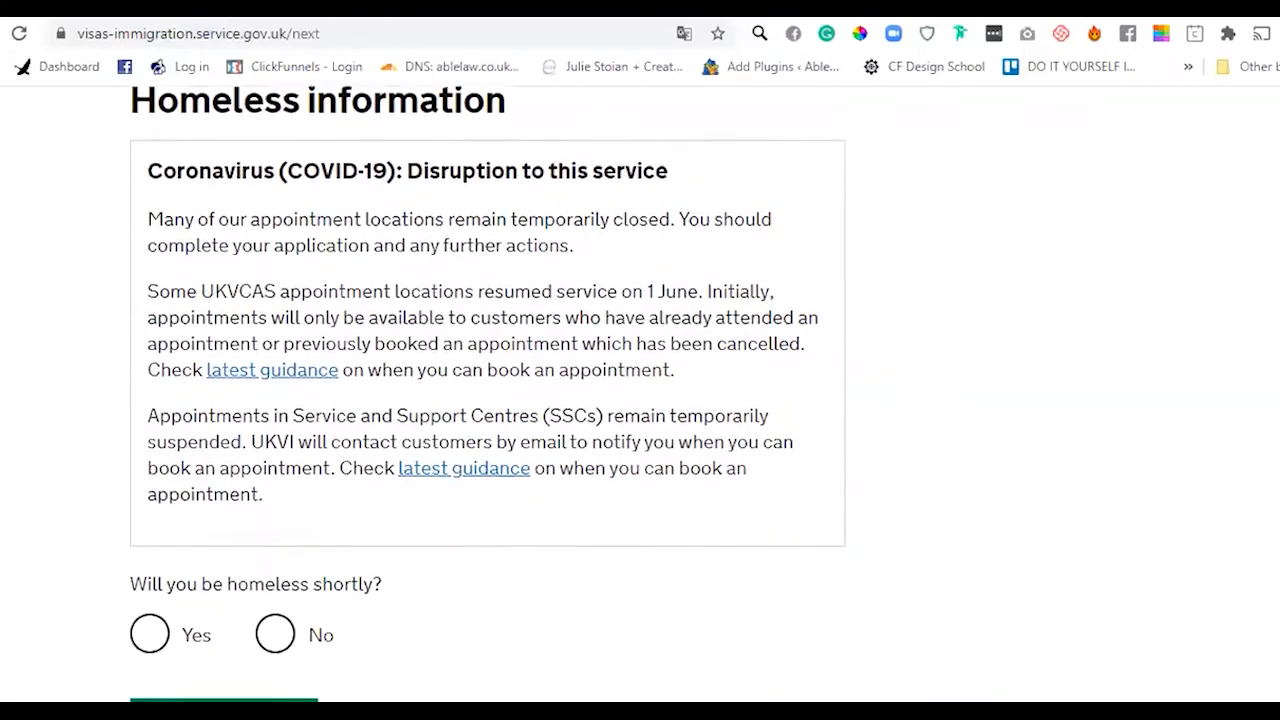
scroll(487, 393, up, 1)
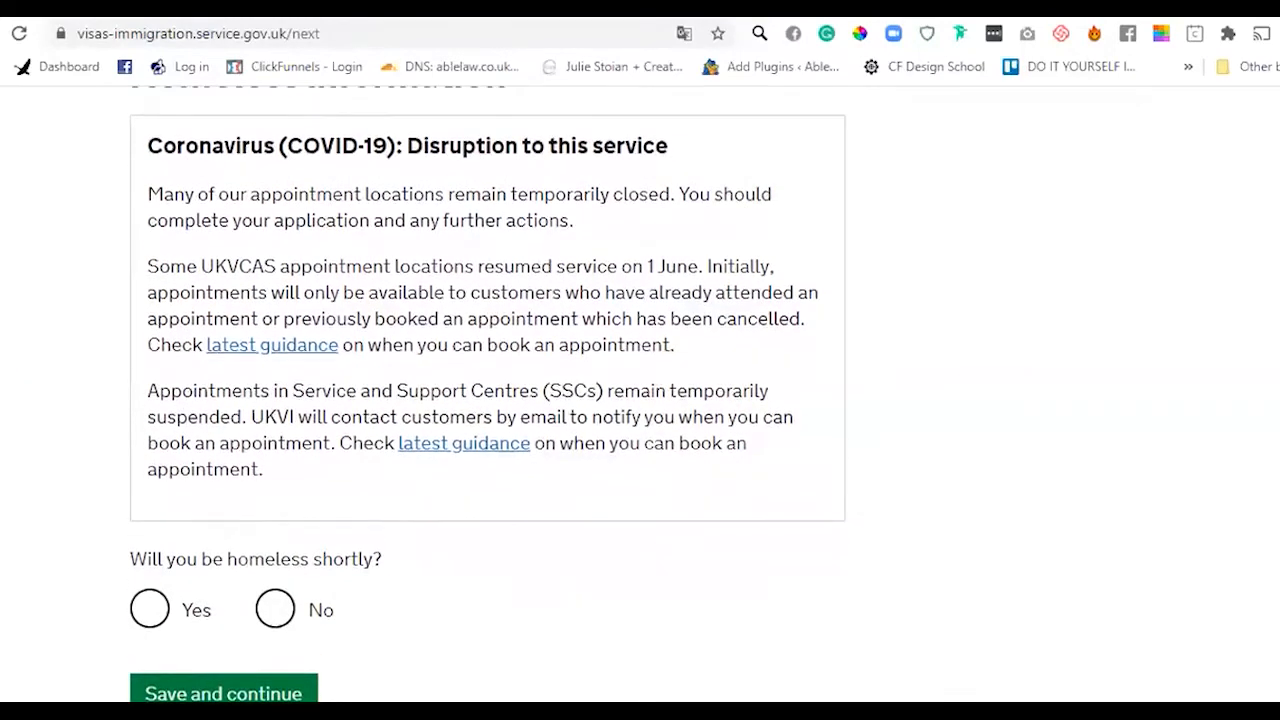
scroll(487, 393, down, 1)
scroll(487, 393, down, 1)
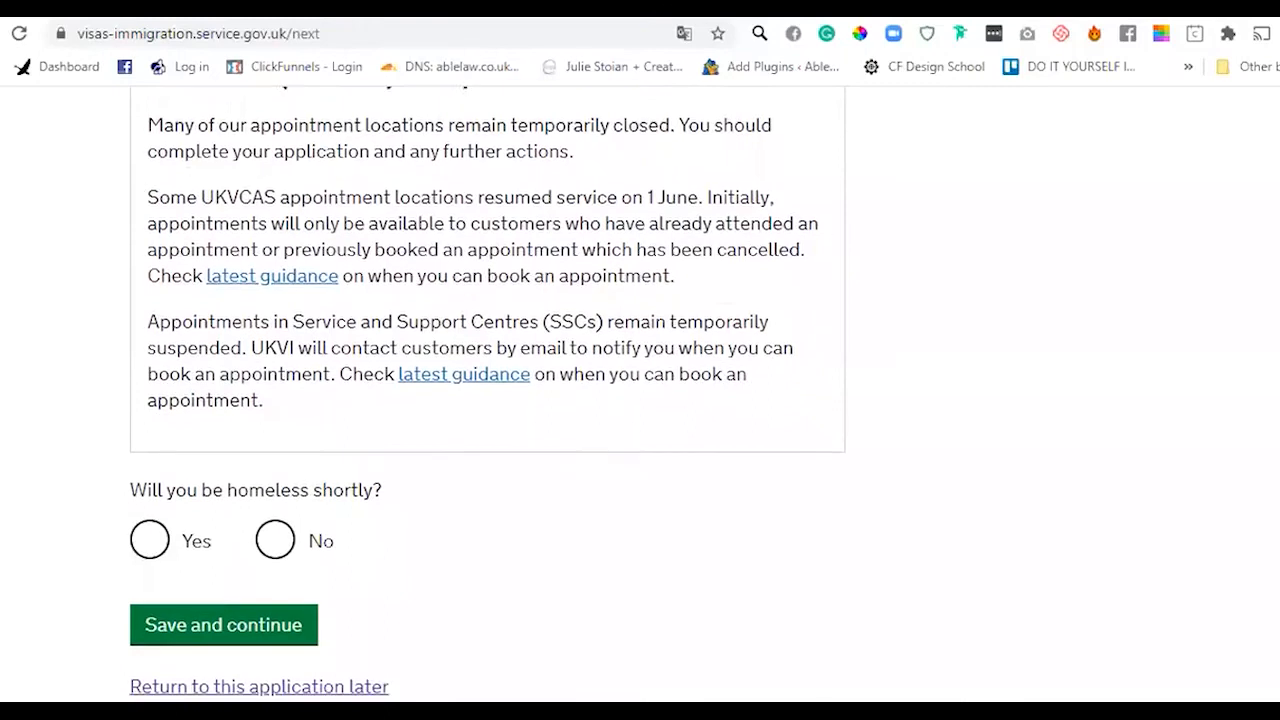
scroll(381, 431, down, 1)
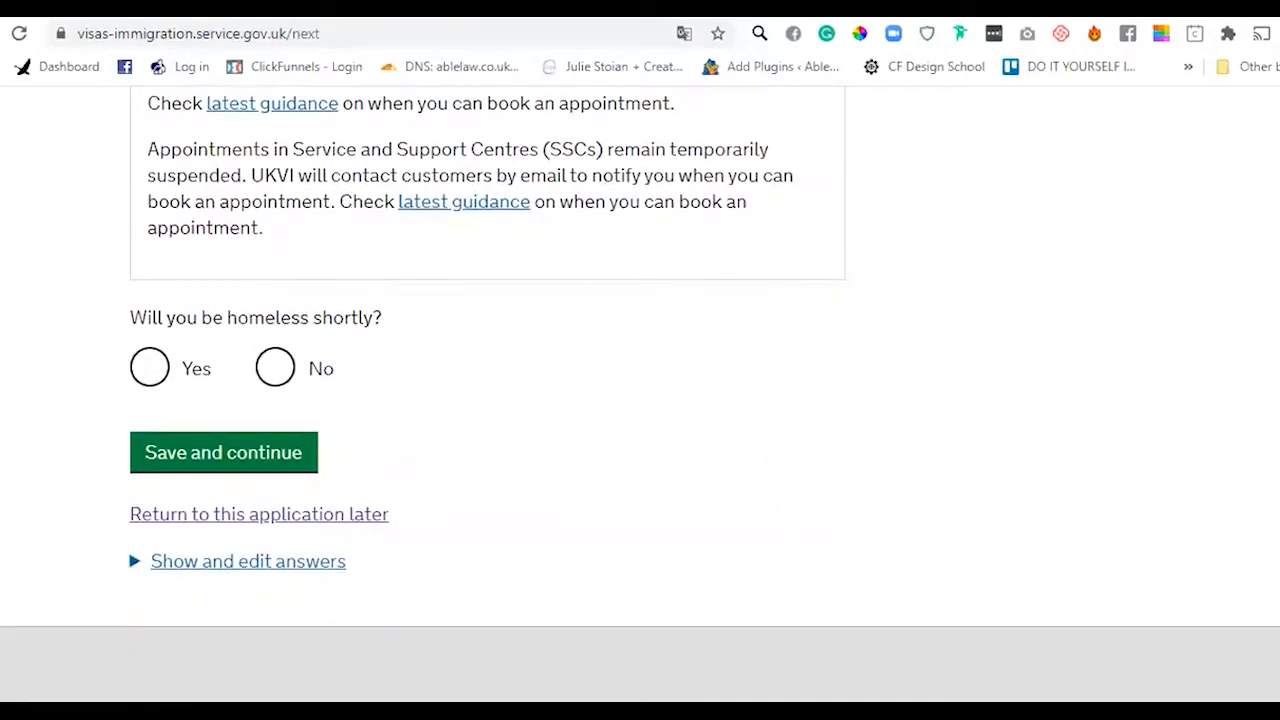
drag(130, 315, 234, 314)
click(394, 323)
click(280, 368)
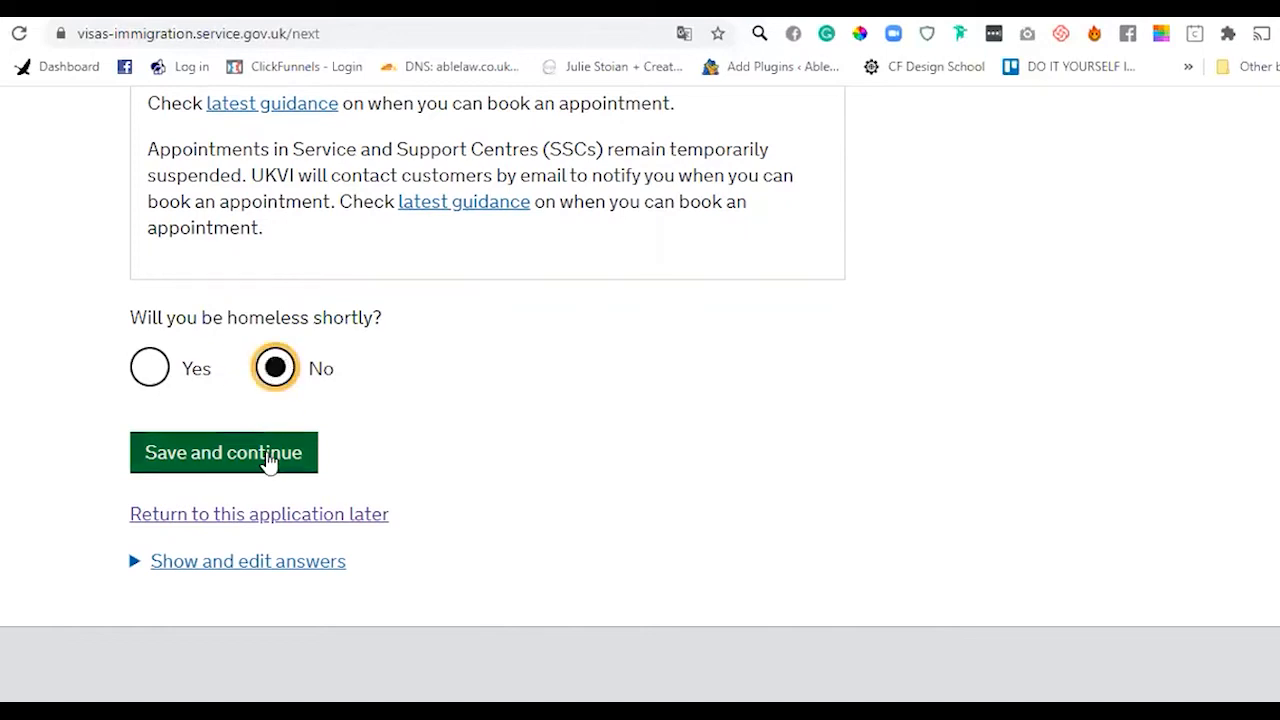
click(270, 460)
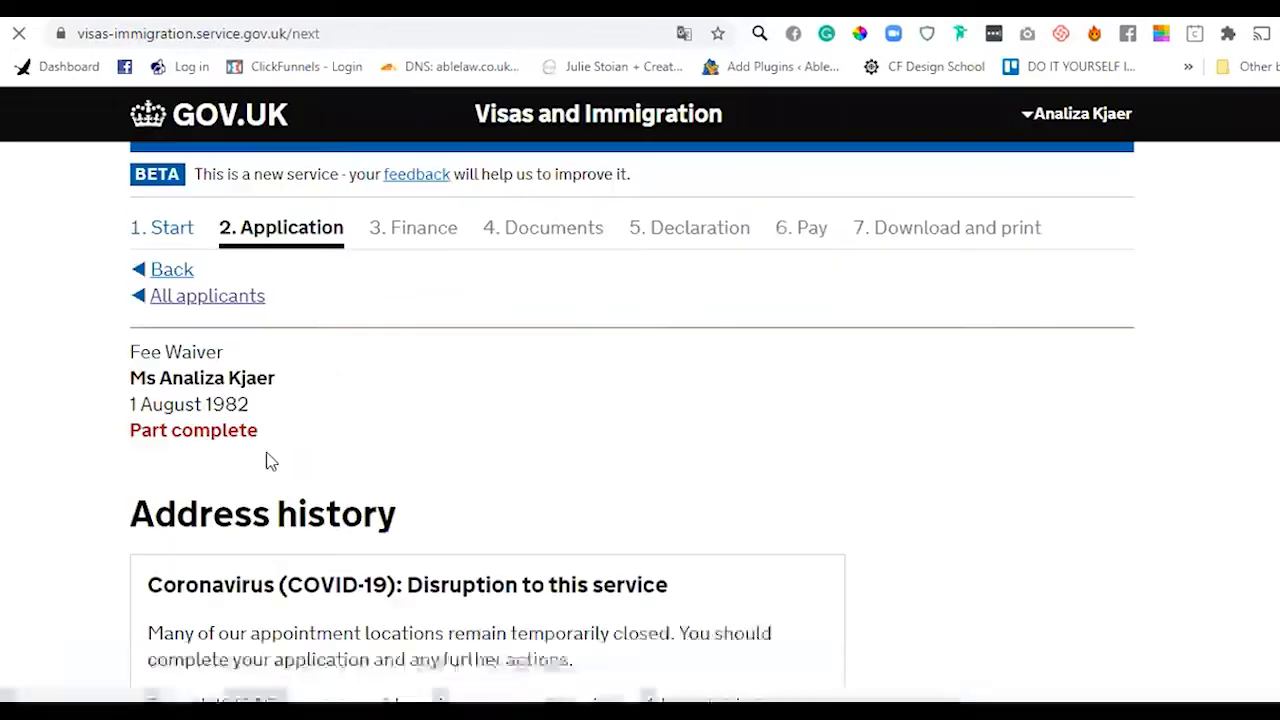
- Set 'lived elsewhere in the UK in the last 5 years' to No and save
scroll(487, 400, down, 5)
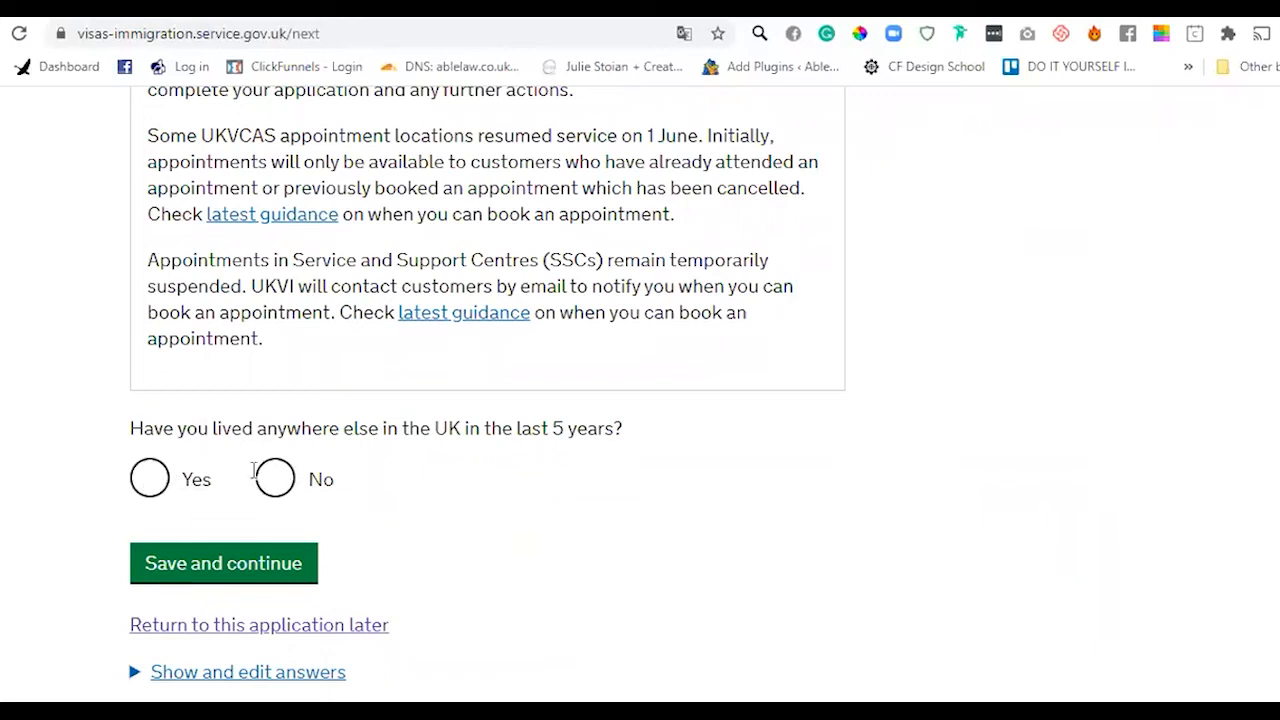
click(275, 479)
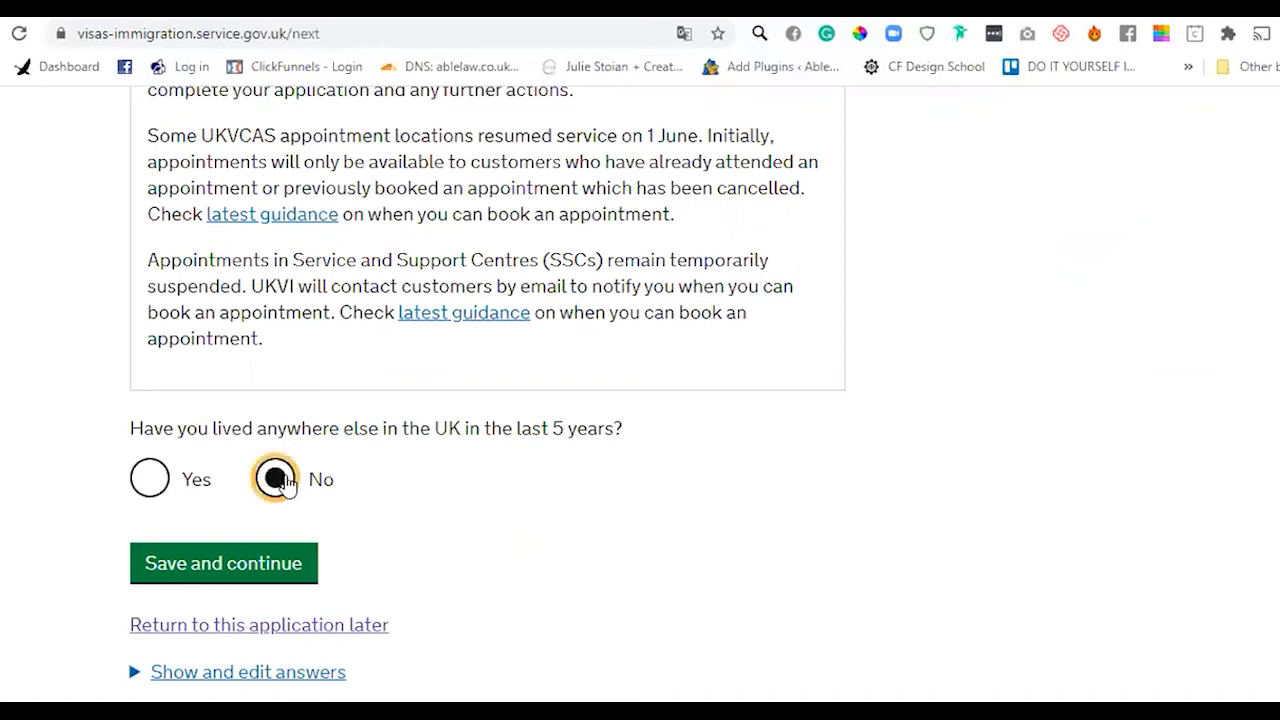
click(157, 488)
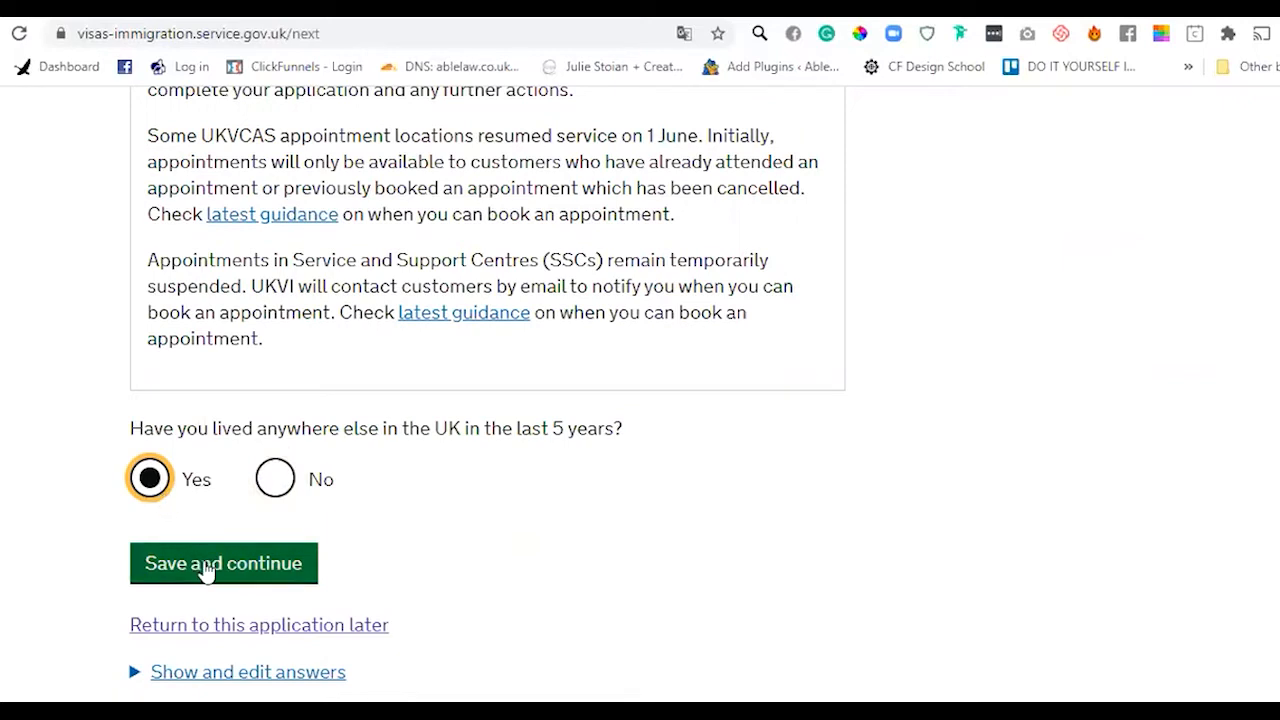
click(205, 568)
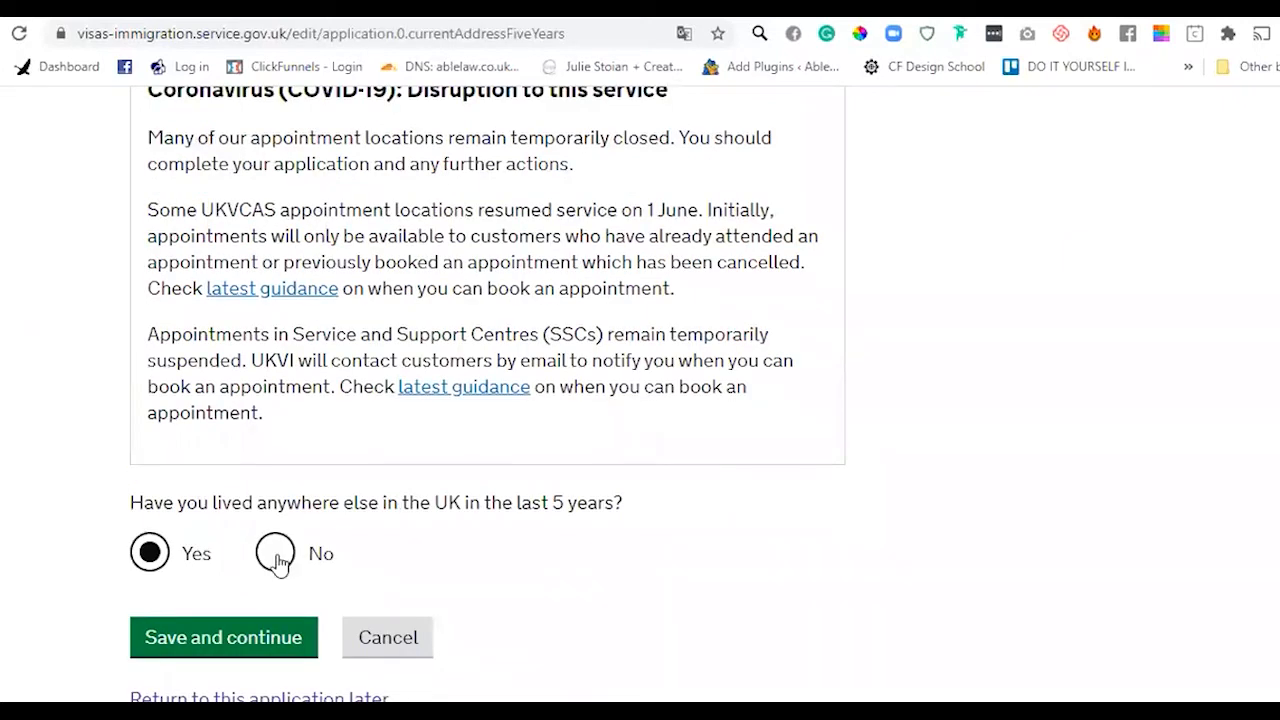
click(277, 560)
click(223, 640)
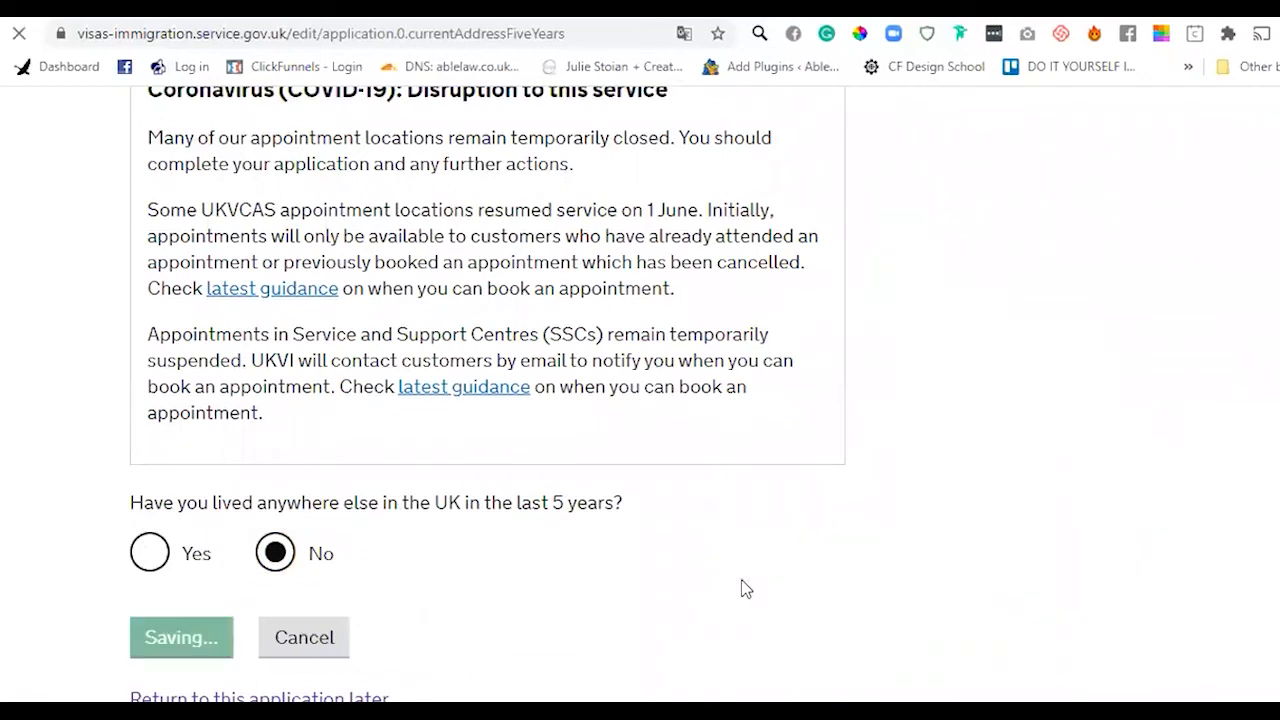
scroll(487, 394, down, 3)
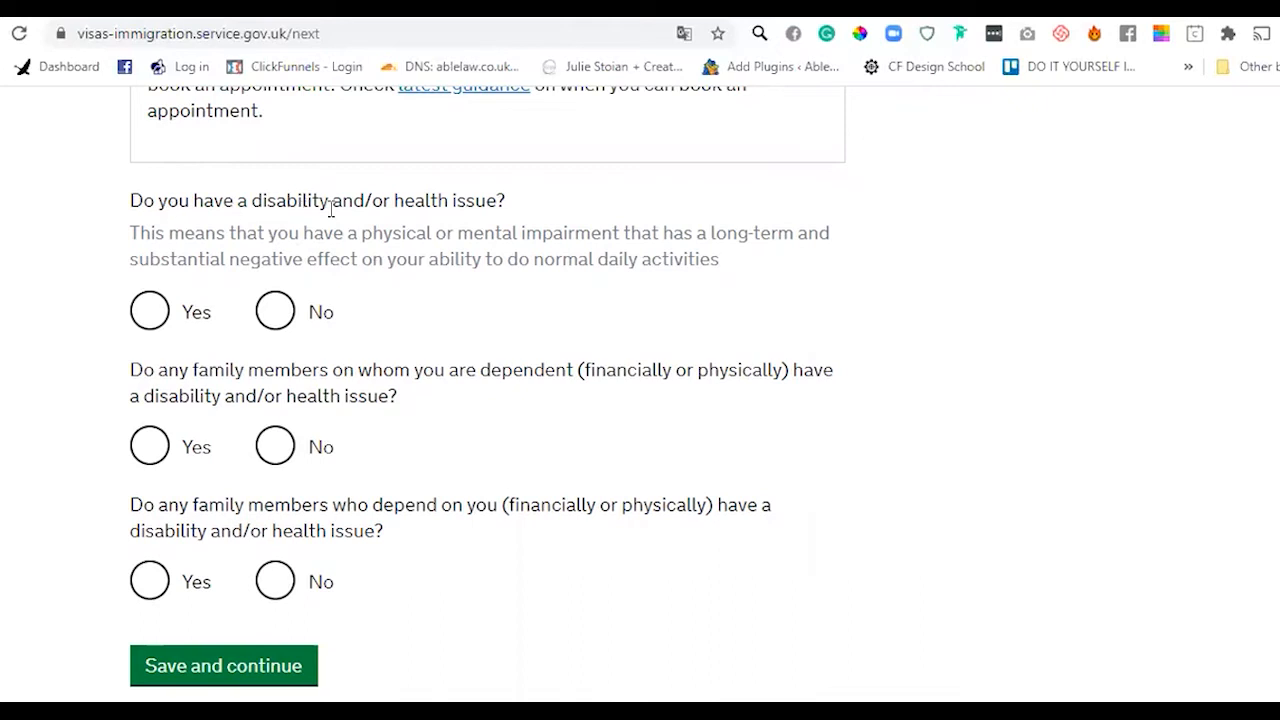
- Answer No to having a disability or health issue and to both dependent-family questions, then save
click(267, 318)
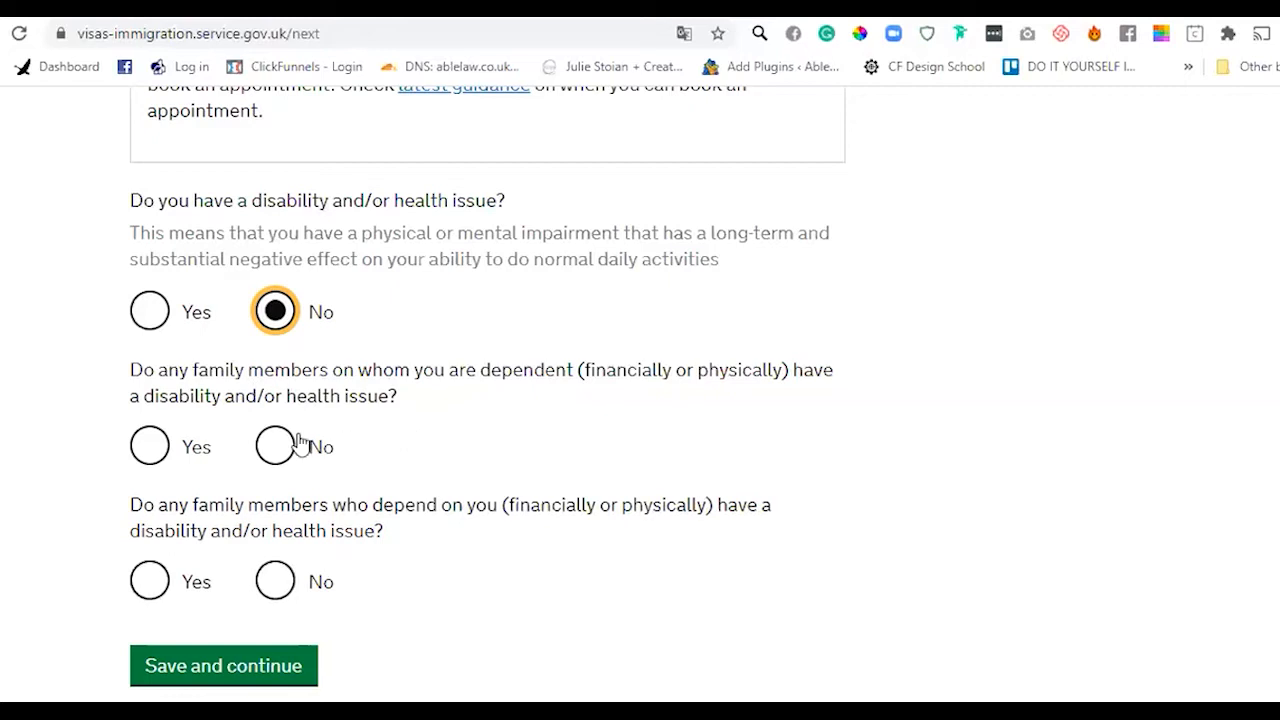
drag(227, 375, 574, 364)
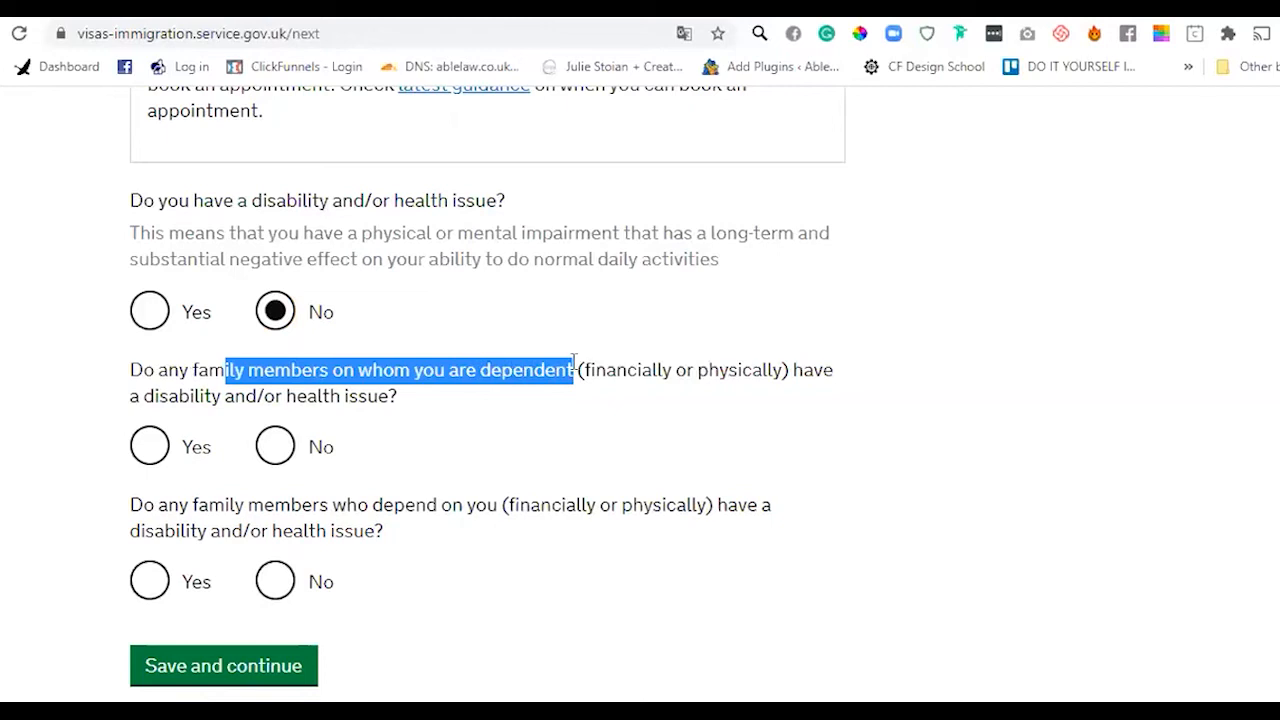
click(574, 364)
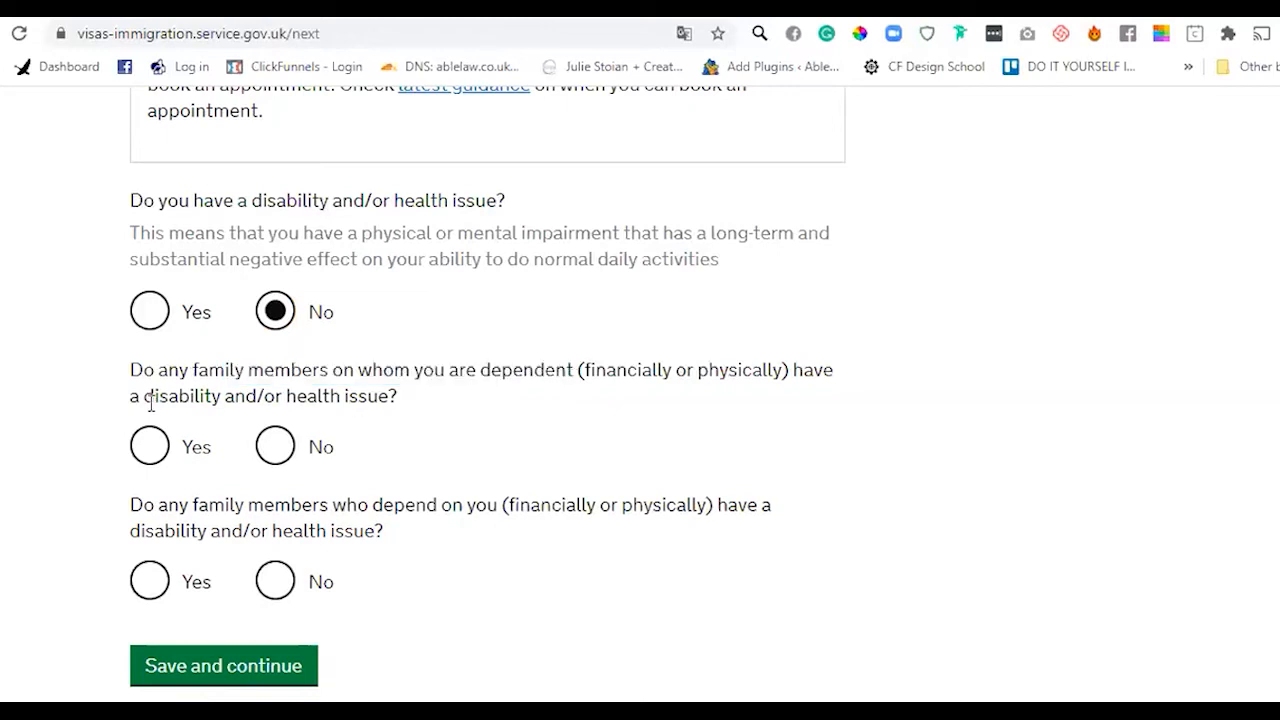
click(270, 450)
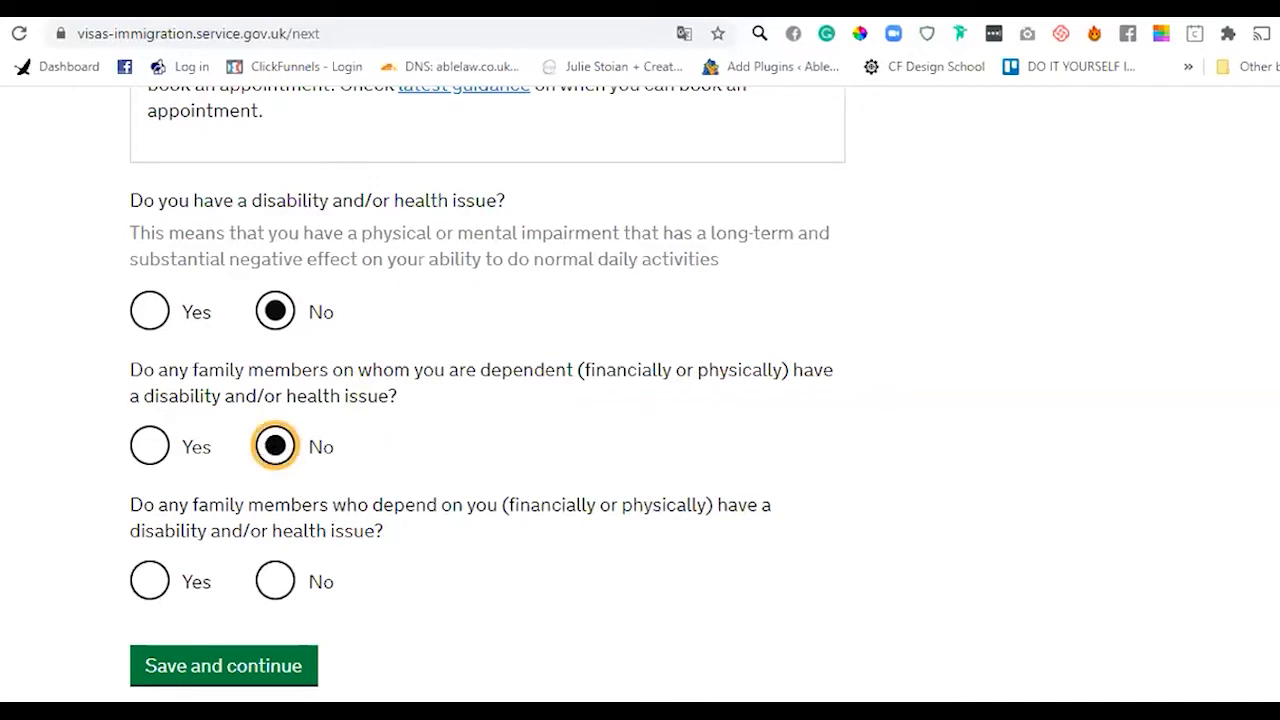
scroll(487, 387, down, 1)
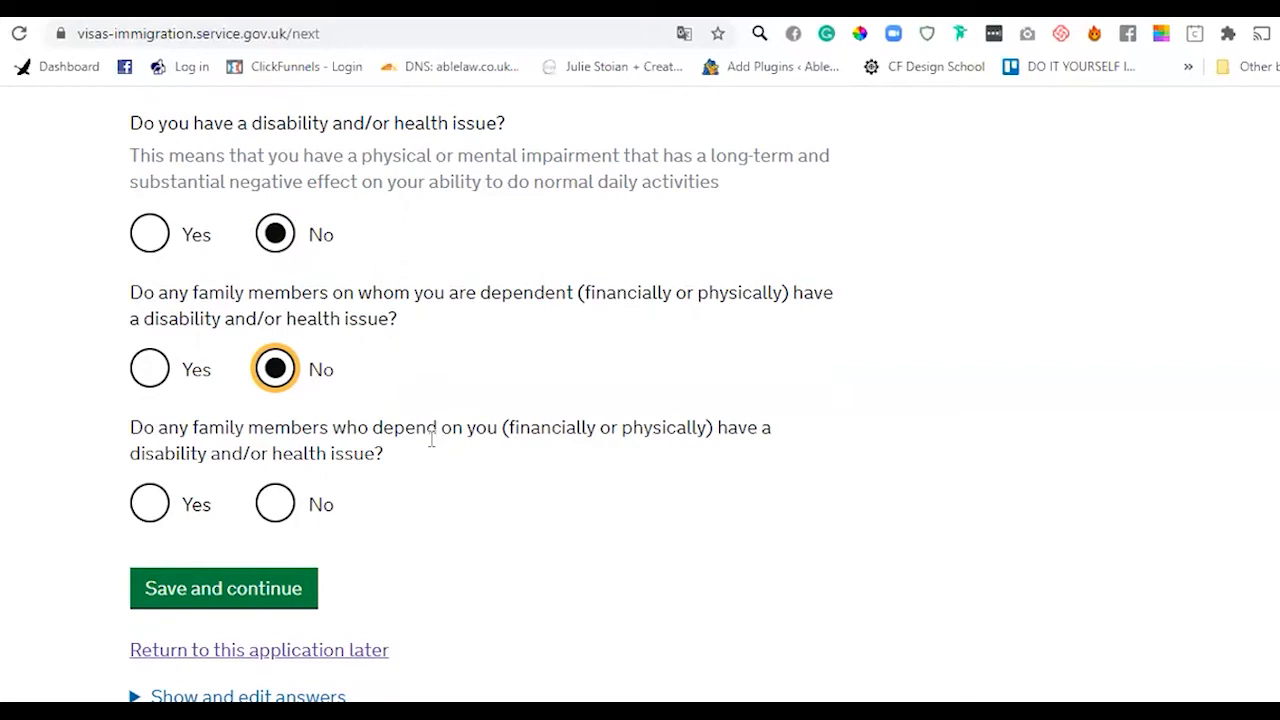
click(277, 506)
click(266, 589)
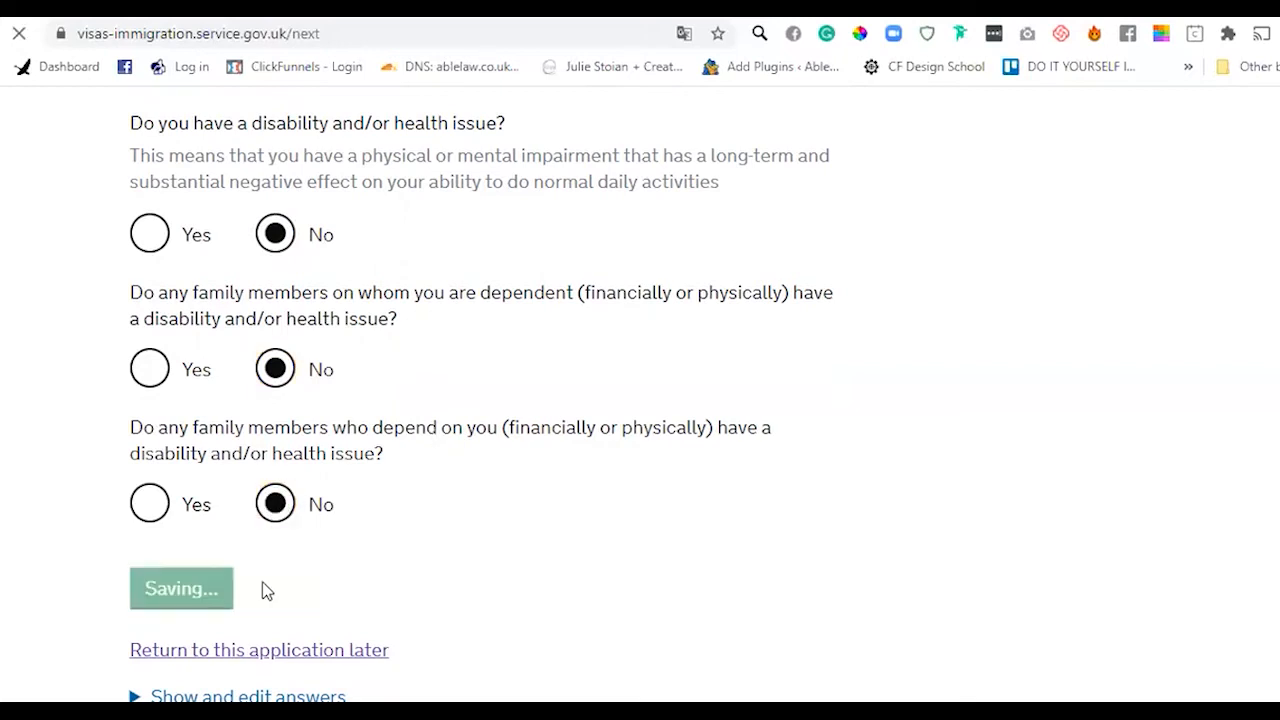
scroll(266, 589, down, 6)
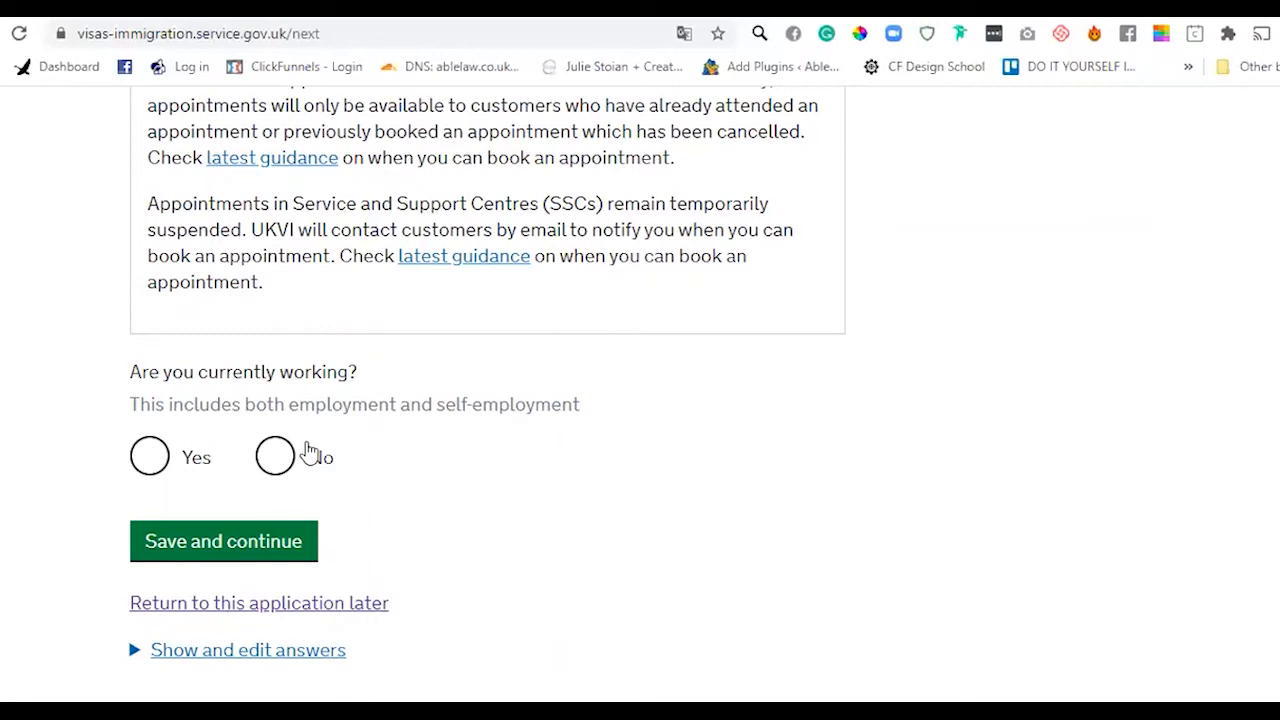
- Answer No to currently working and to having a confirmed job offer, then save
click(308, 452)
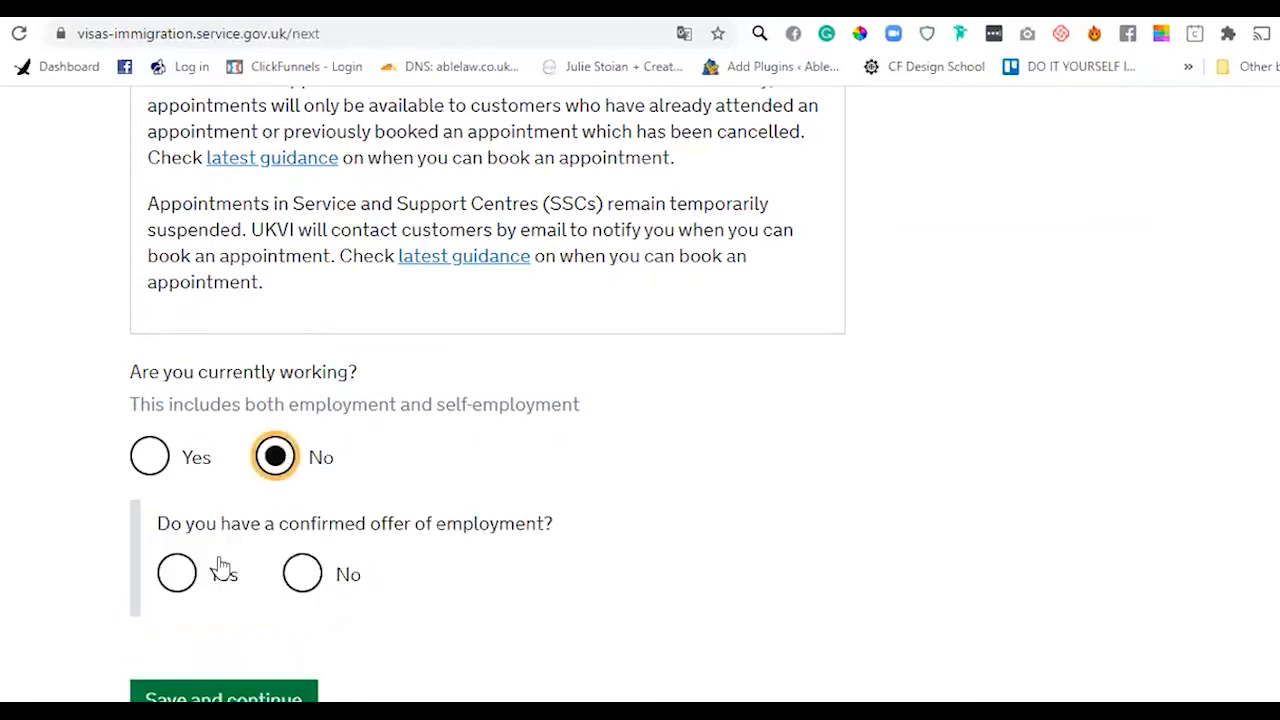
click(316, 578)
click(249, 692)
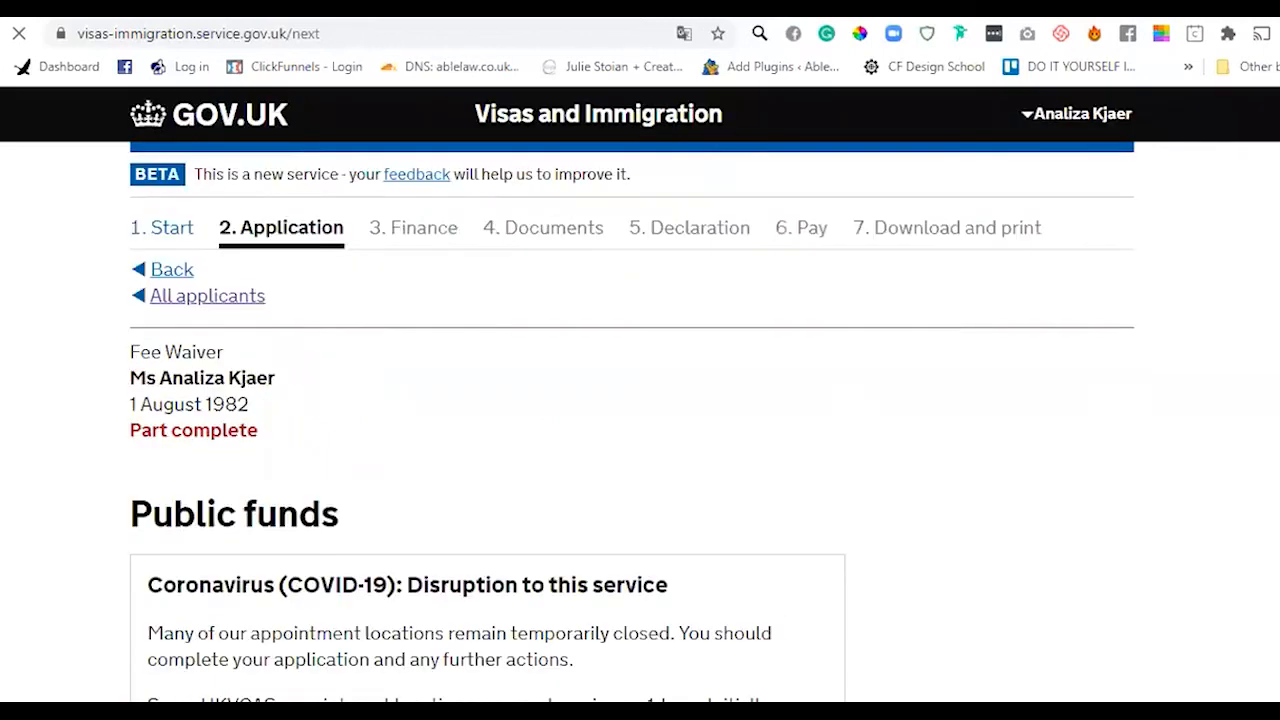
- Answer Yes to having received public funds and save
scroll(640, 400, down, 5)
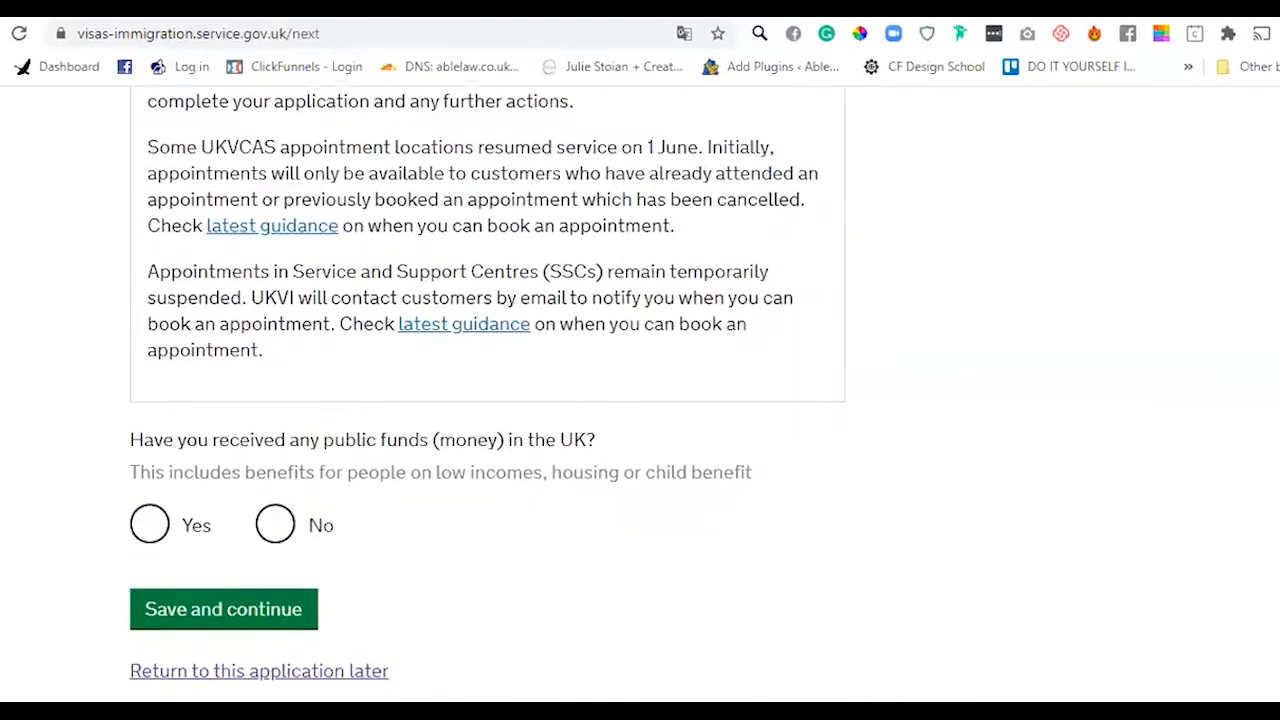
scroll(603, 432, down, 1)
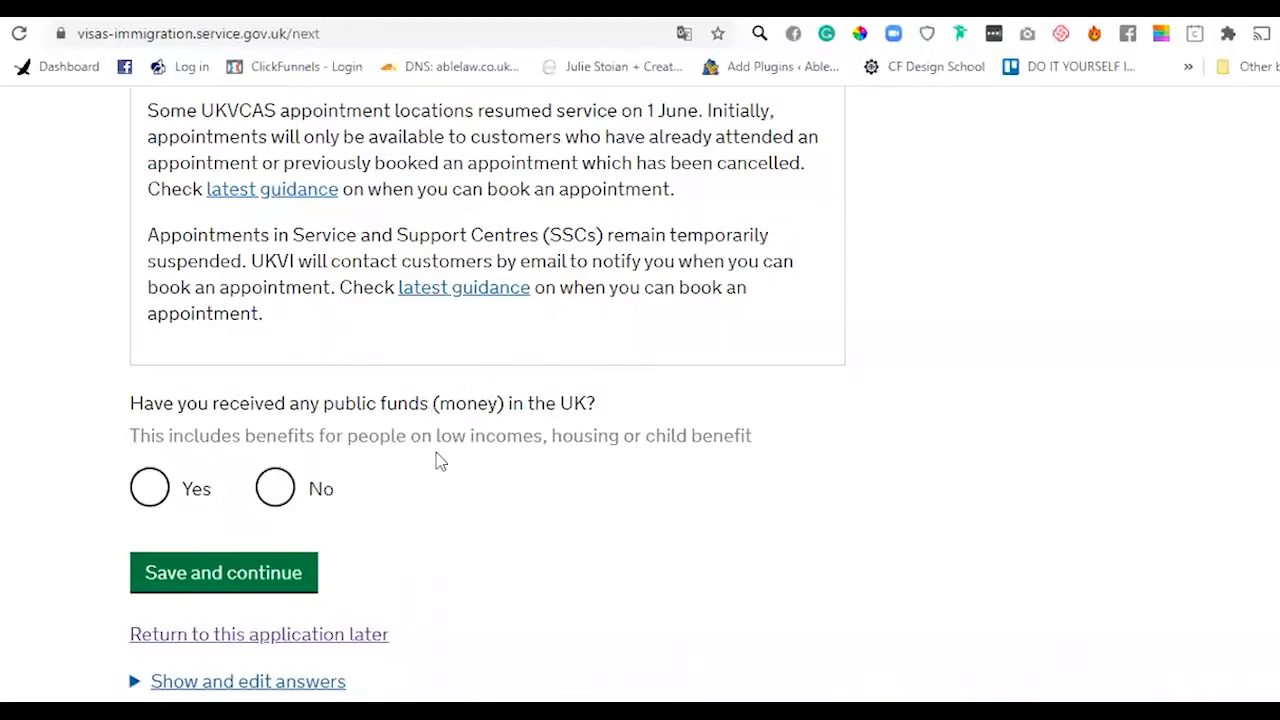
click(149, 488)
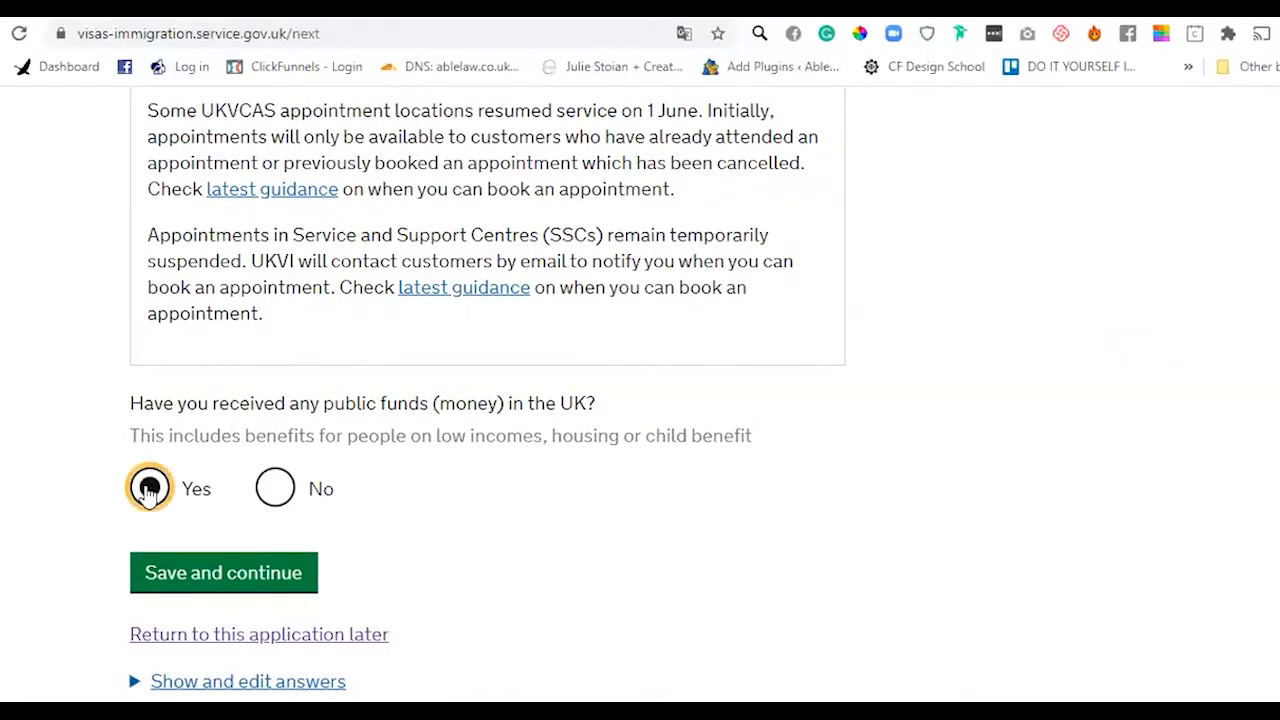
click(276, 586)
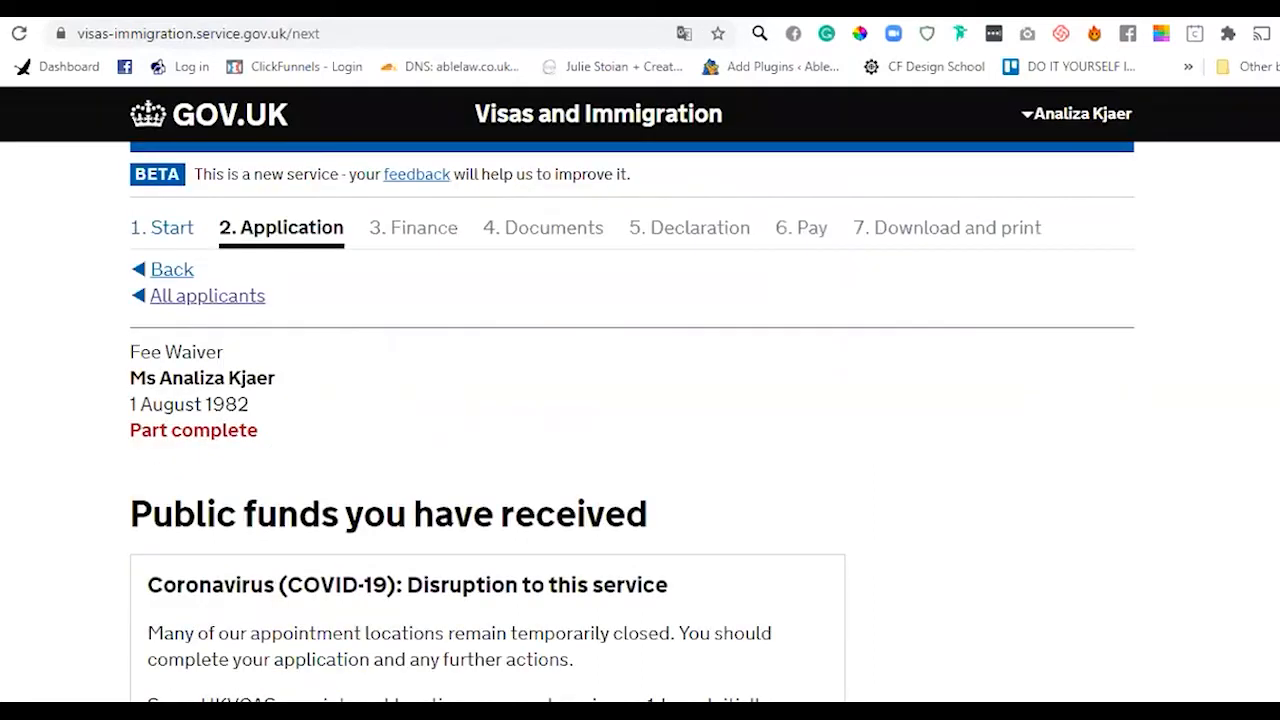
- Tick Child Benefit as the public fund received
scroll(1260, 223, down, 2)
scroll(640, 400, down, 7)
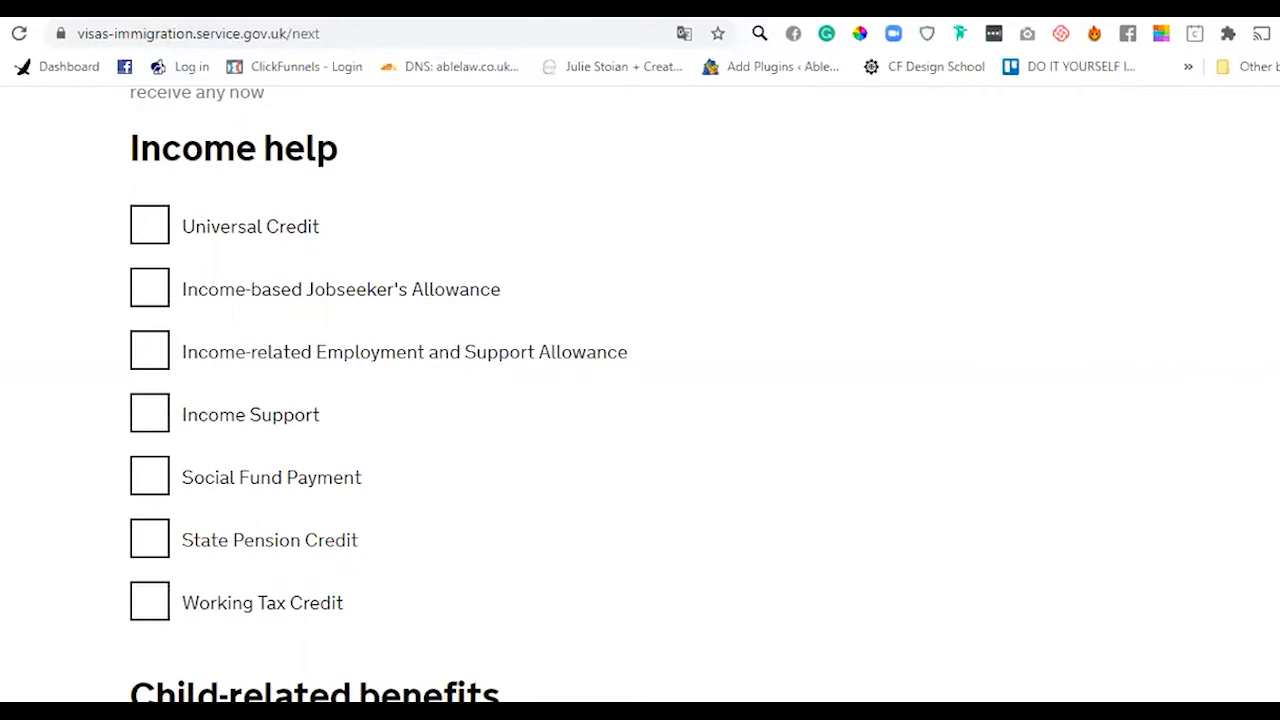
scroll(400, 400, down, 4)
click(140, 376)
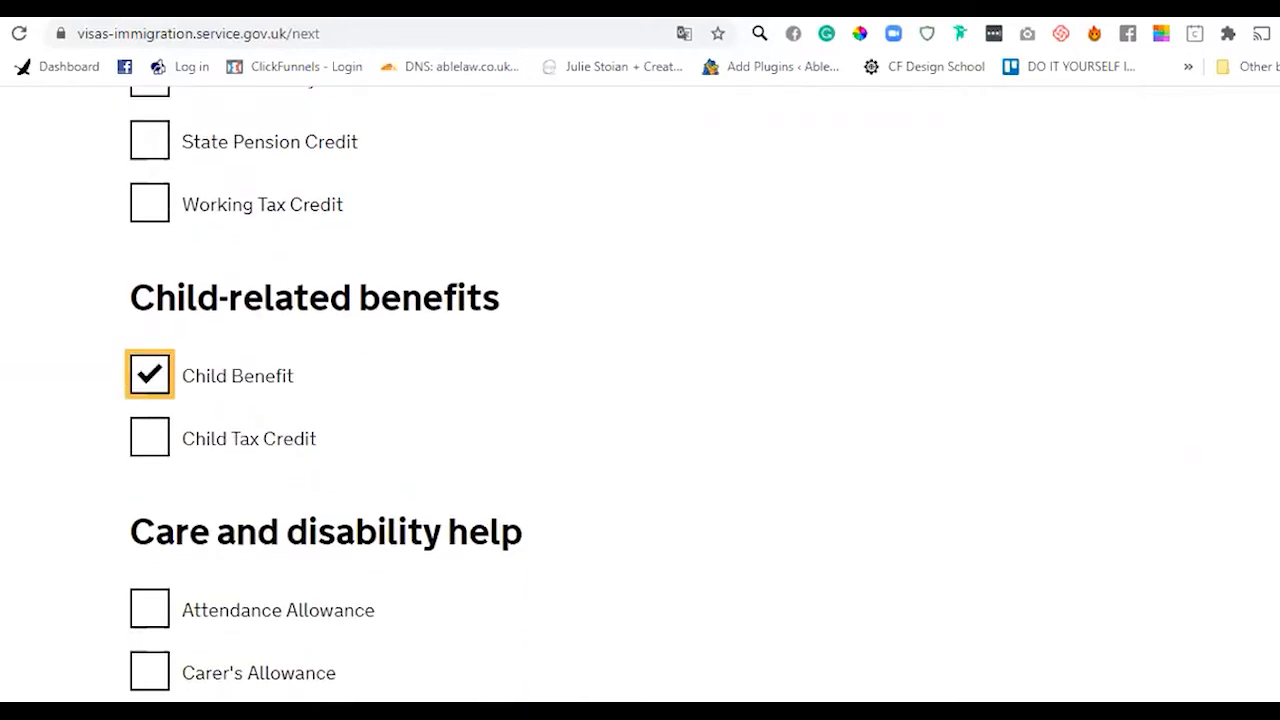
scroll(198, 399, up, 4)
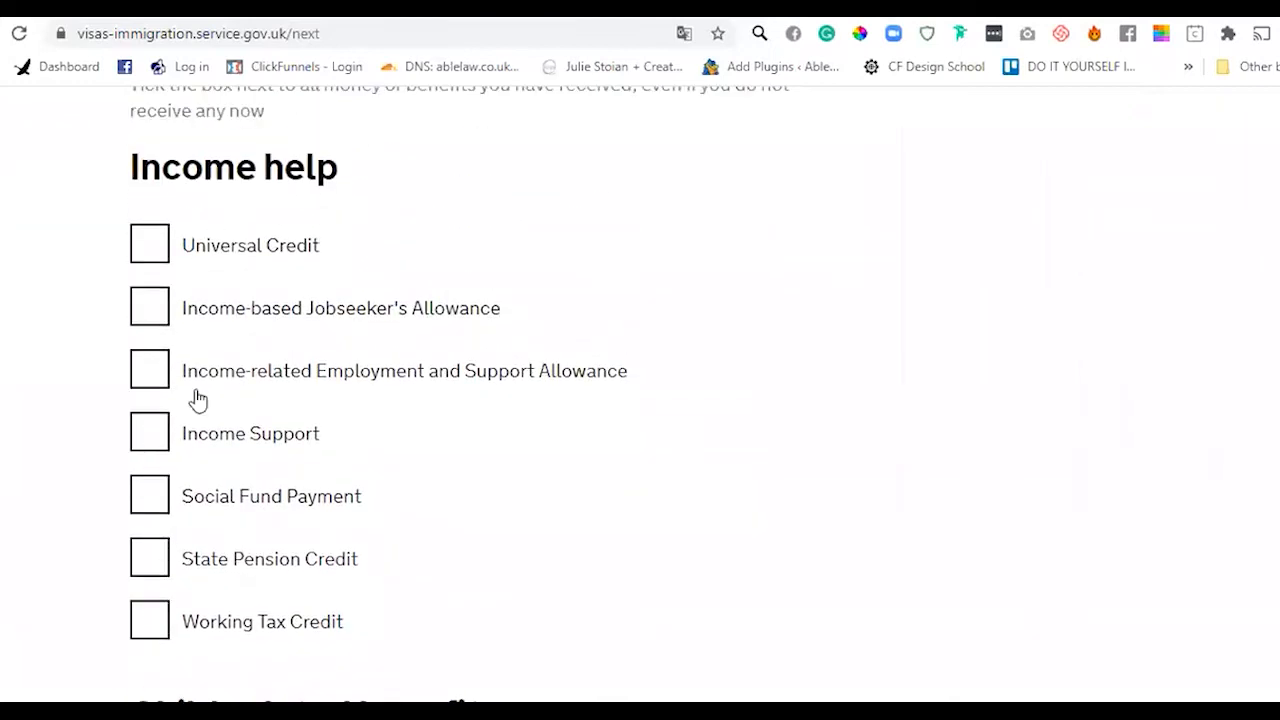
scroll(342, 265, down, 1)
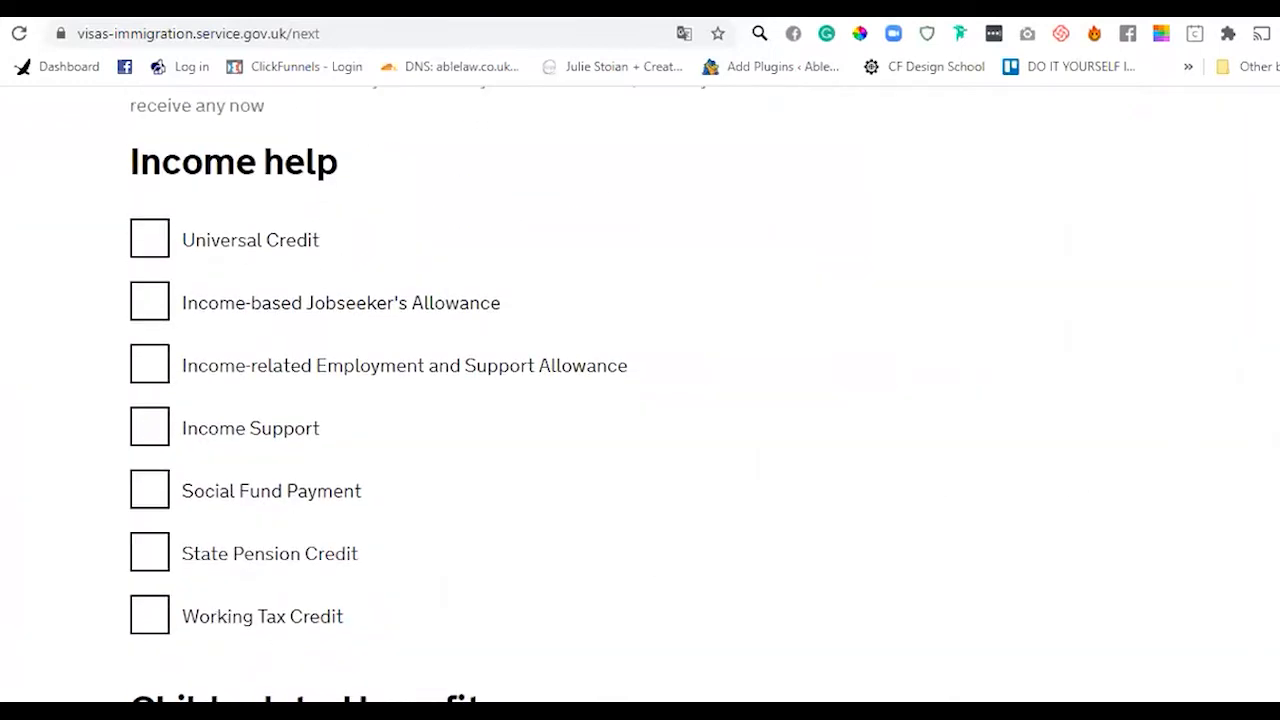
scroll(326, 400, down, 9)
scroll(326, 400, up, 1)
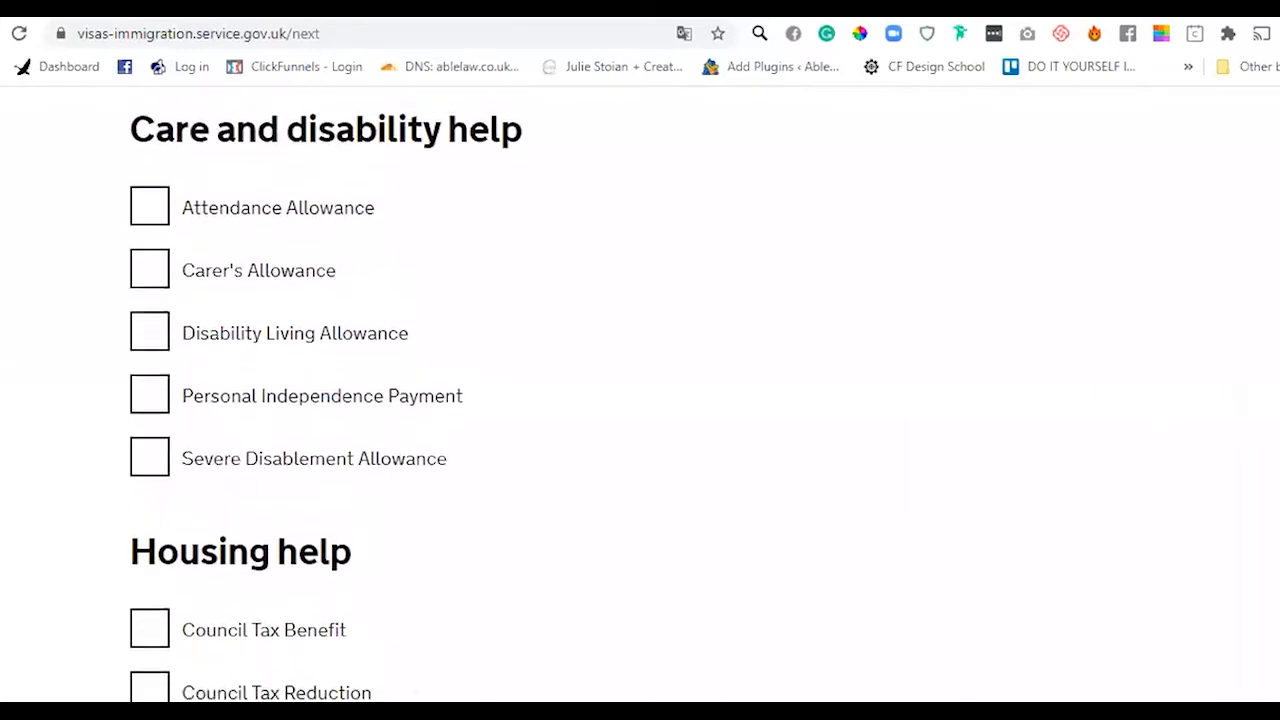
scroll(326, 400, down, 5)
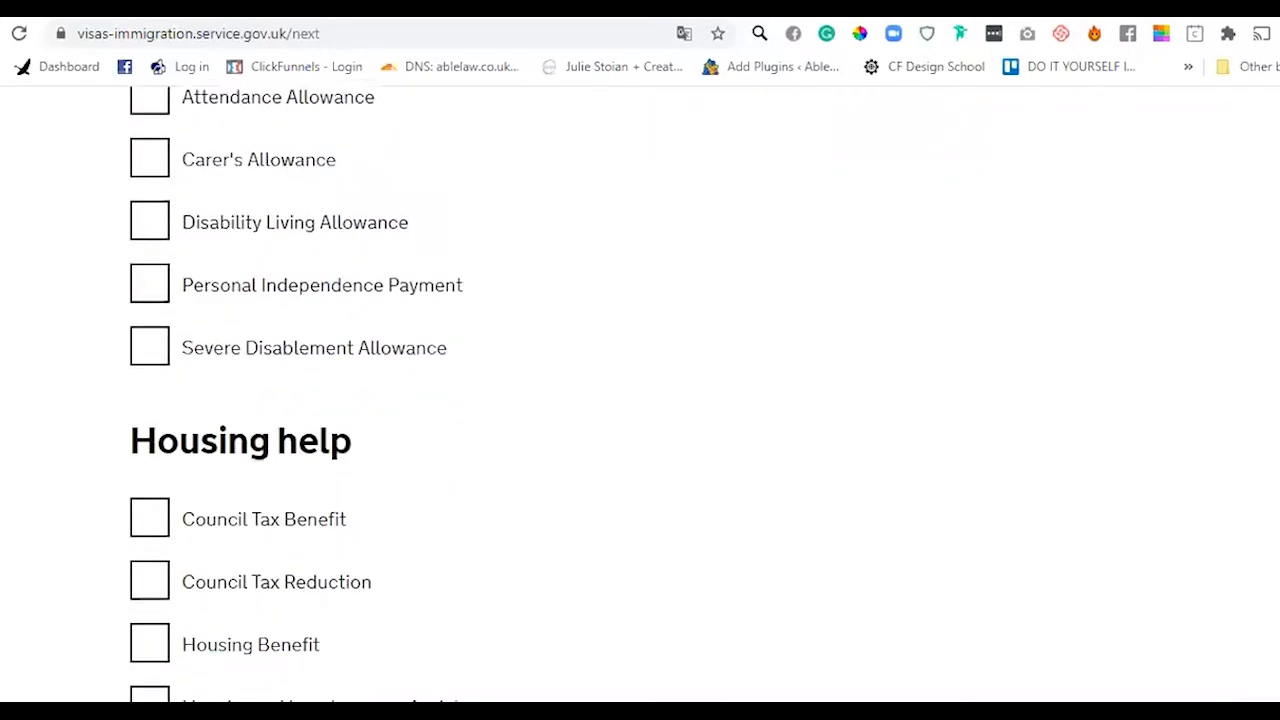
scroll(326, 400, down, 1)
scroll(326, 400, up, 9)
scroll(326, 400, down, 1)
scroll(468, 395, down, 9)
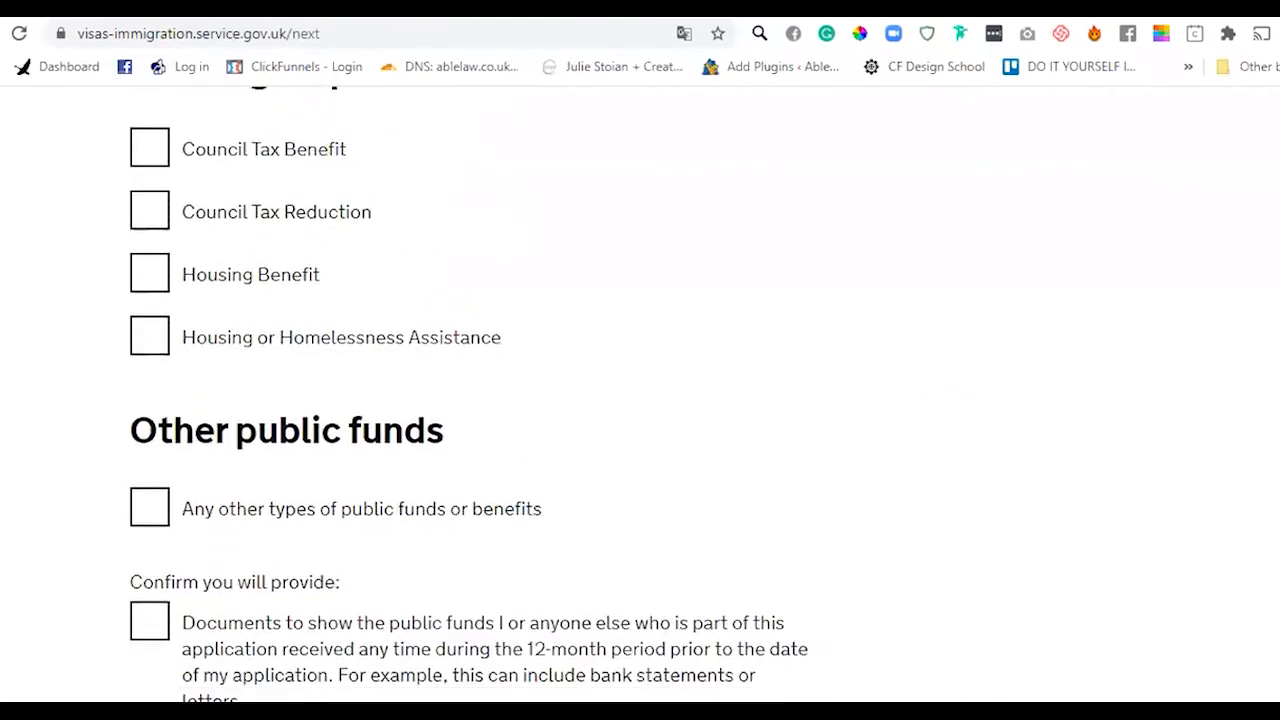
scroll(468, 395, down, 1)
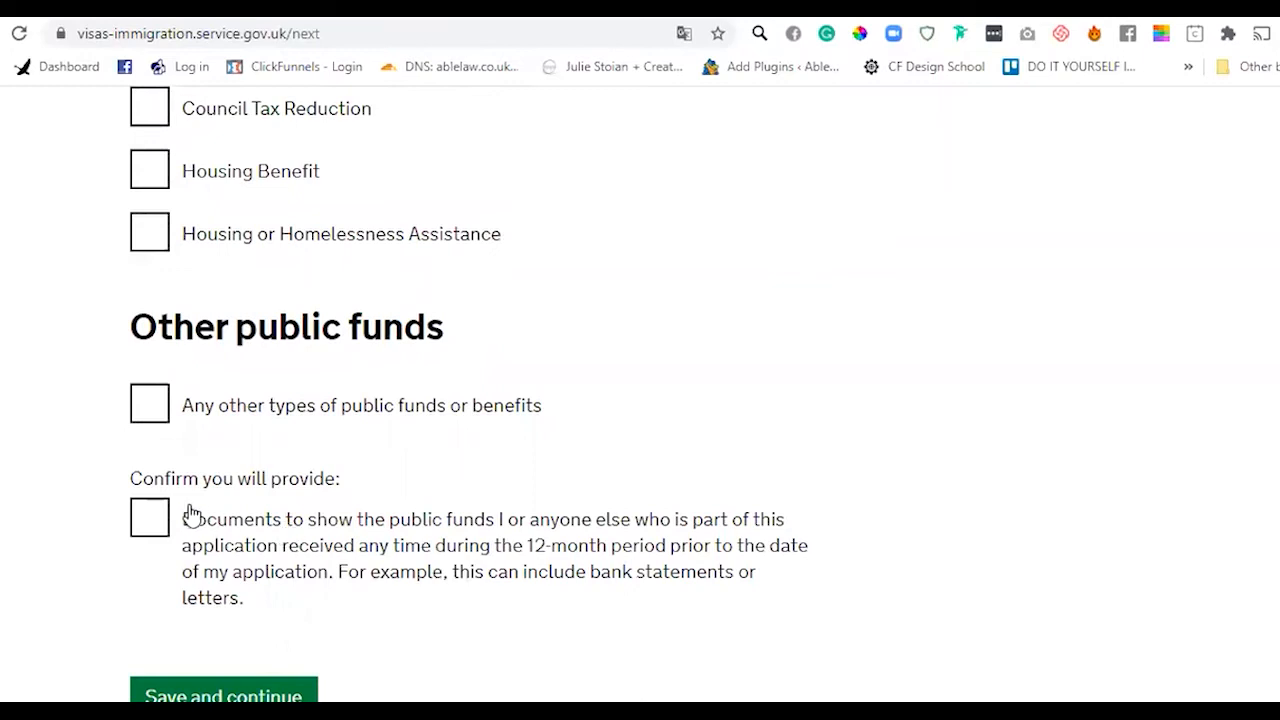
- Confirm that supporting documents for the public funds will be provided, and save
click(151, 517)
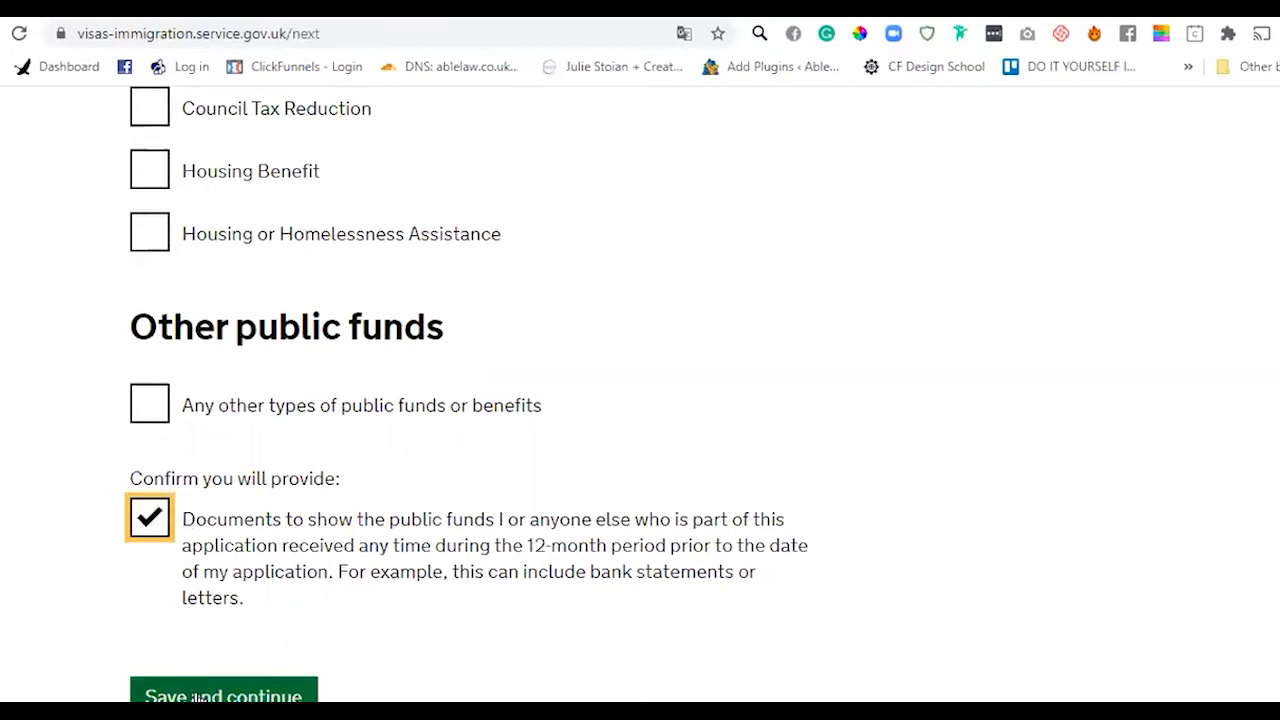
drag(183, 522, 278, 605)
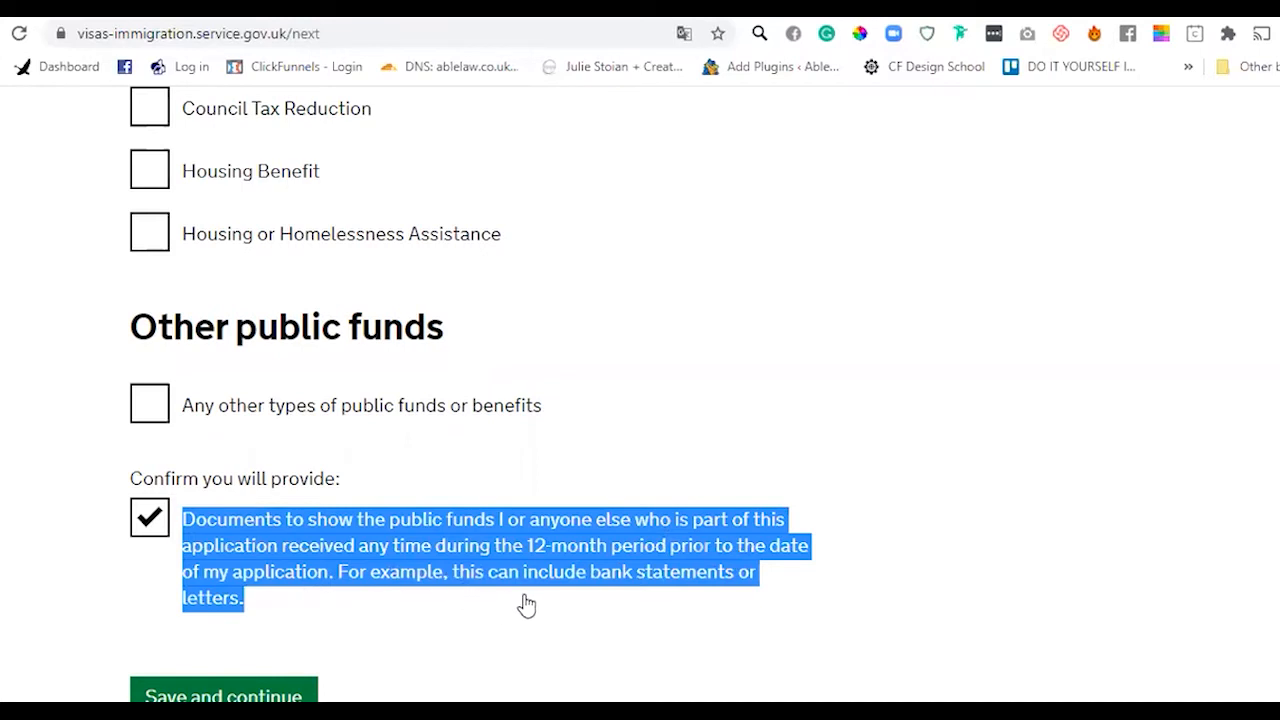
click(284, 579)
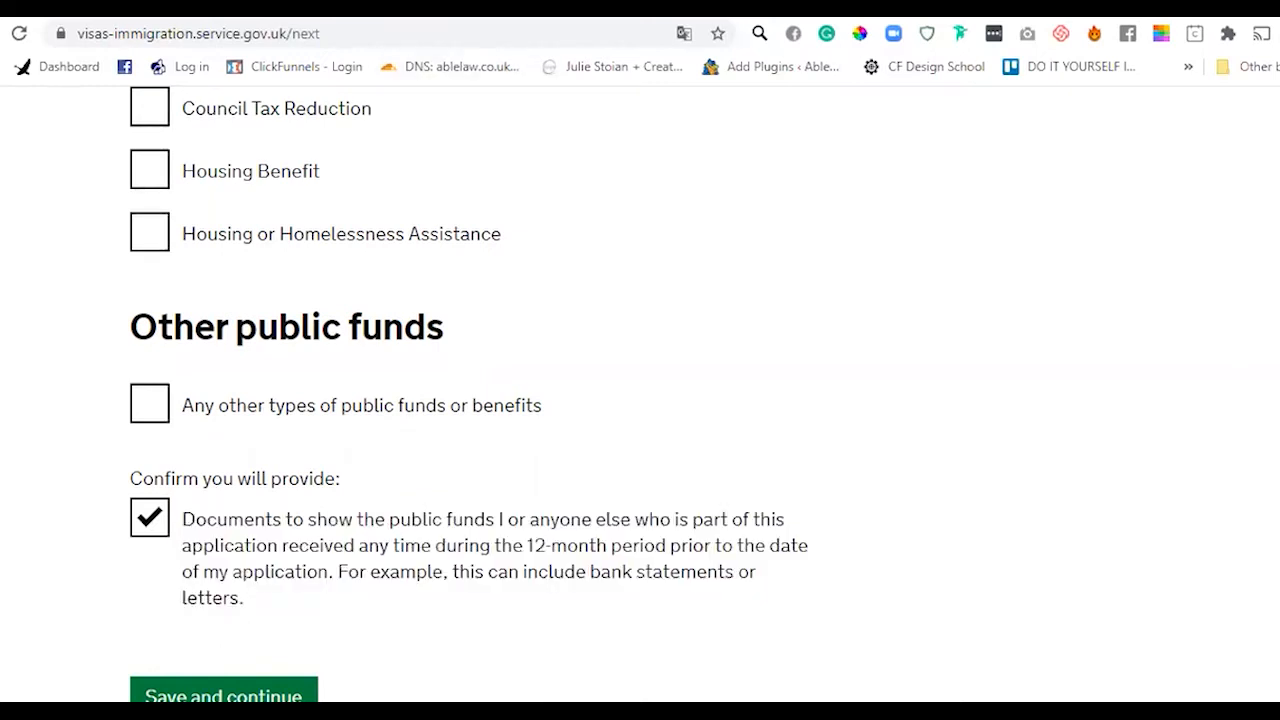
scroll(640, 400, up, 15)
scroll(380, 260, down, 3)
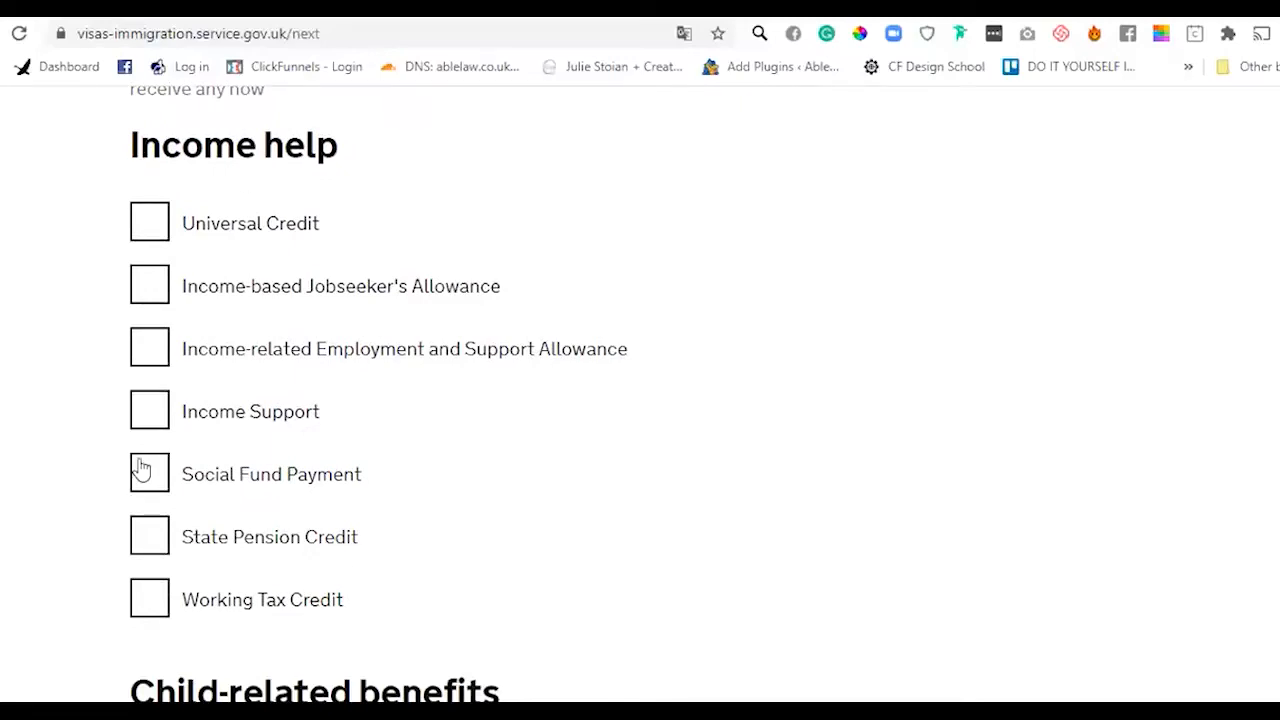
scroll(640, 400, down, 12)
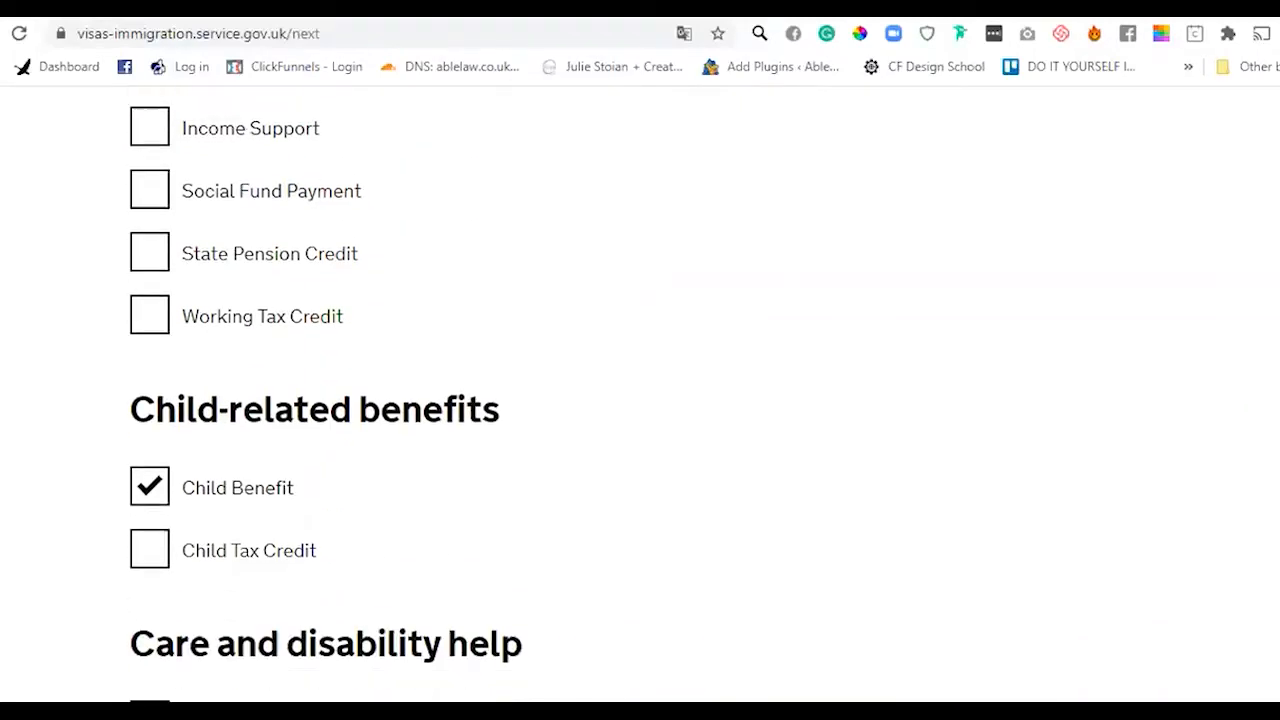
scroll(640, 400, down, 4)
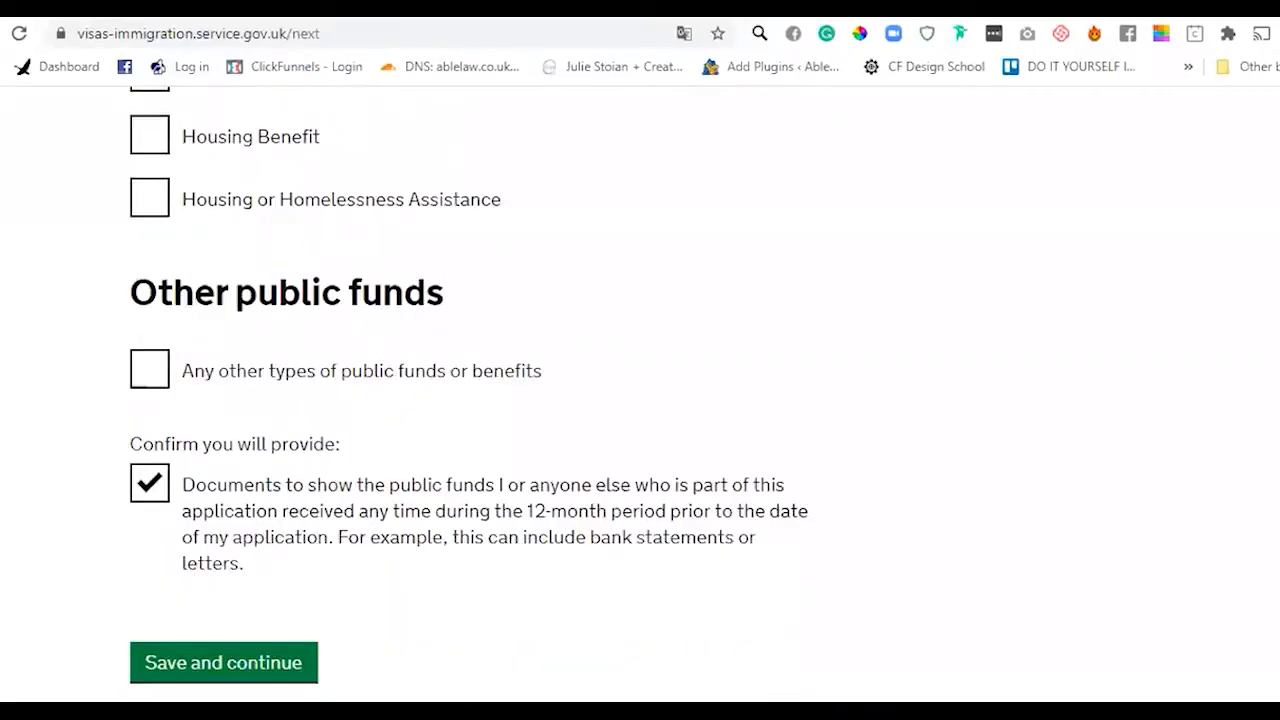
drag(183, 368, 284, 453)
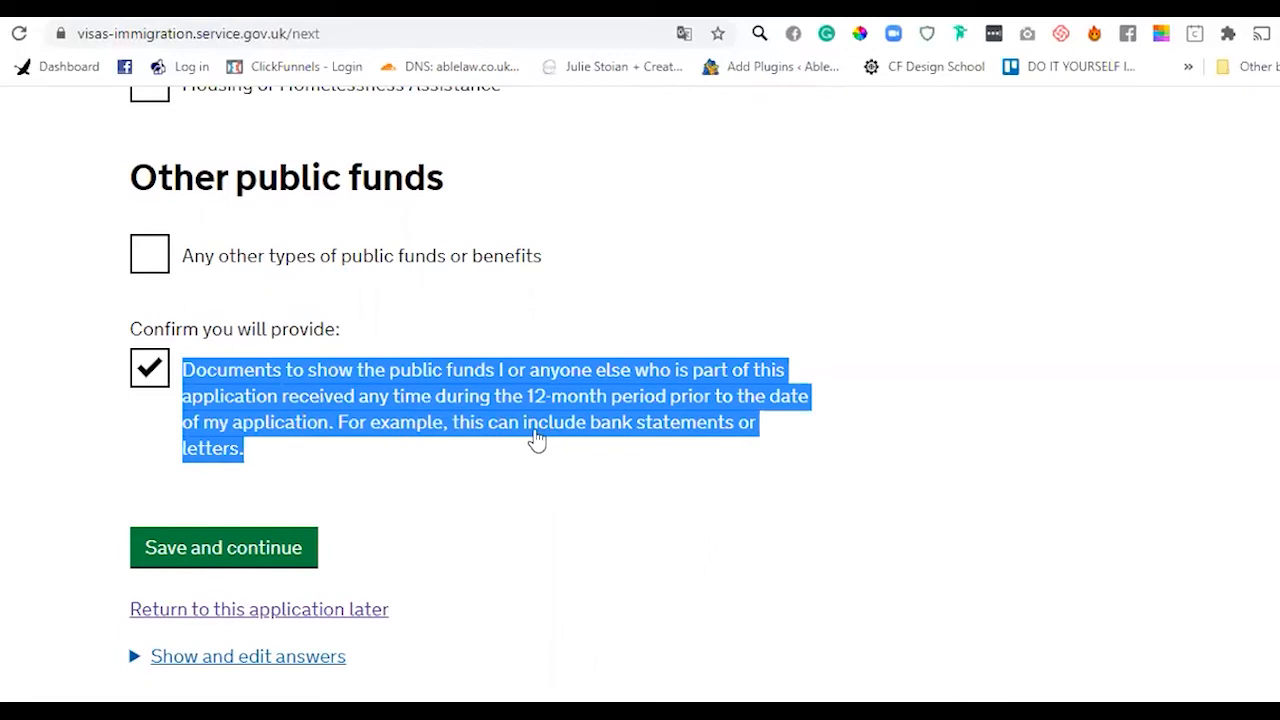
click(268, 560)
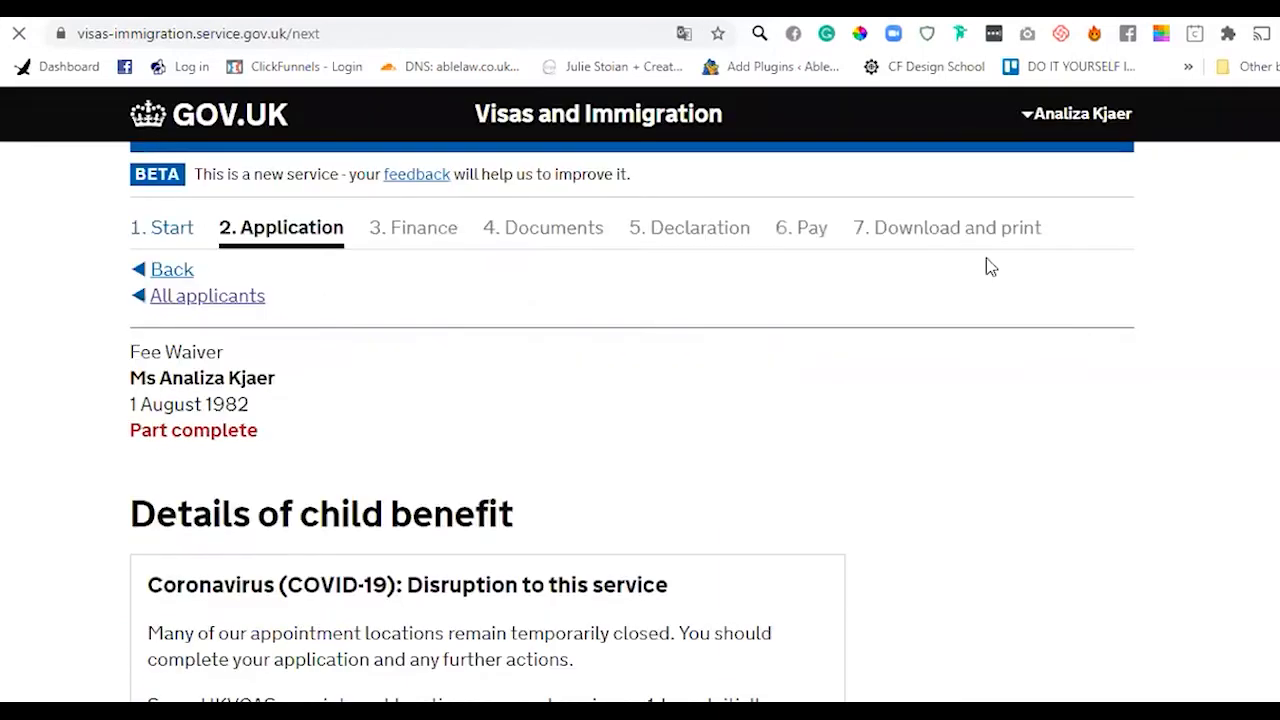
- Set the Child Benefit payment to Monthly with an amount of 84.00
scroll(640, 400, down, 6)
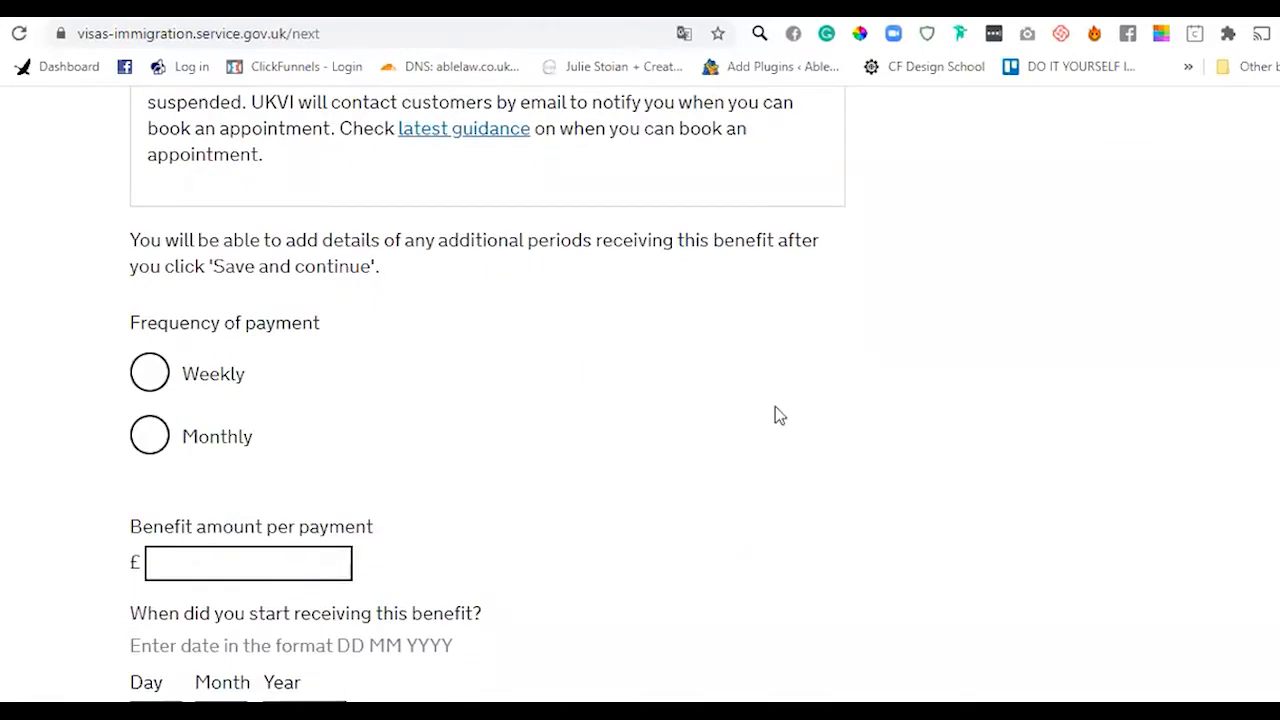
click(149, 373)
click(264, 565)
text(84.00)
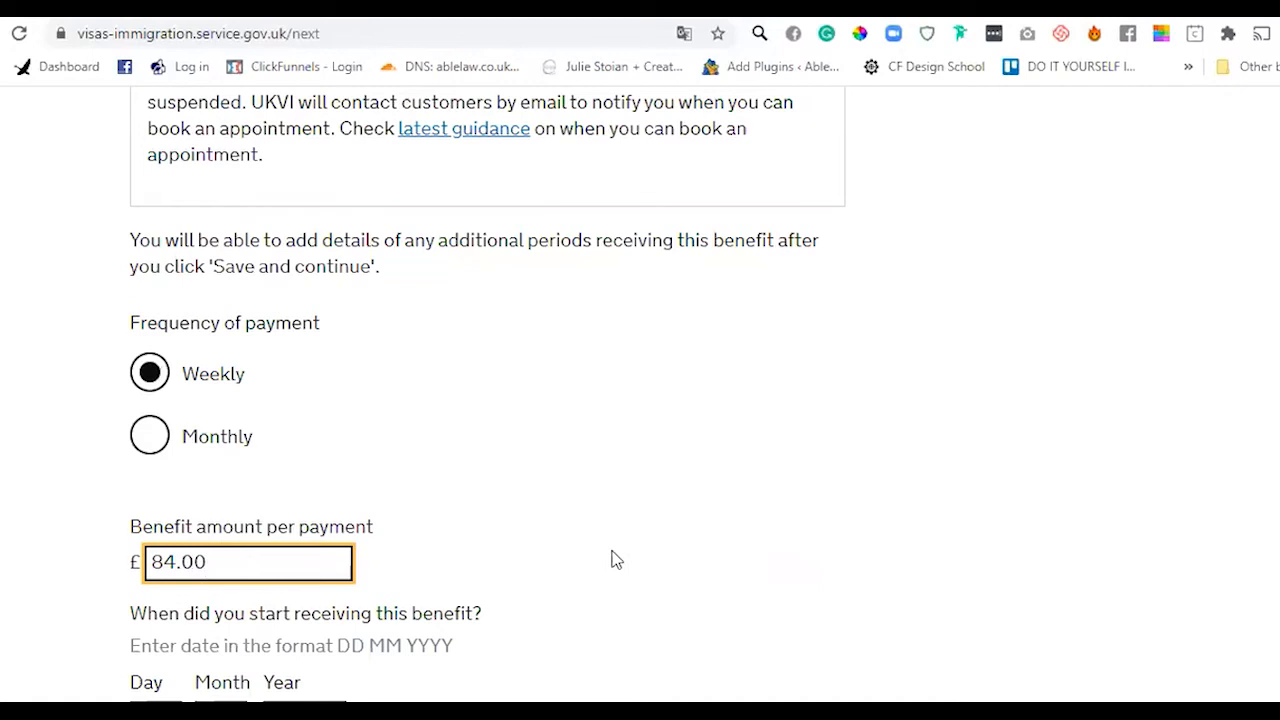
click(147, 437)
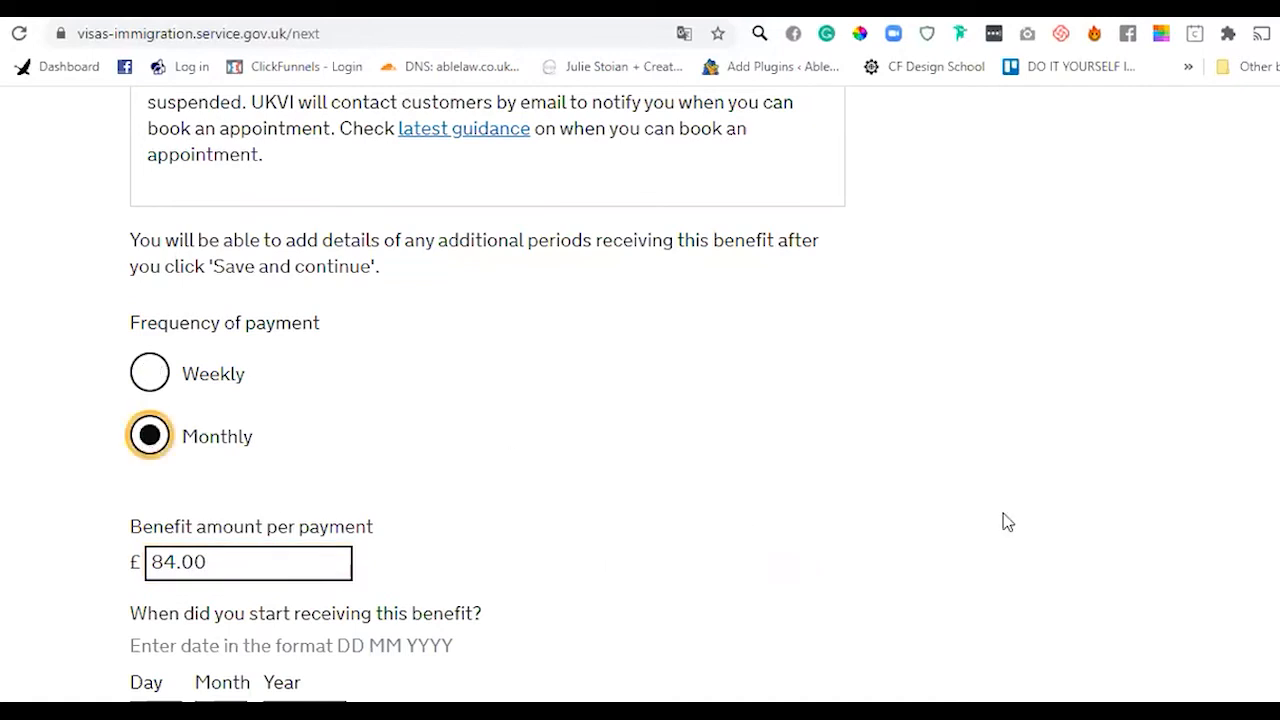
scroll(1140, 520, down, 4)
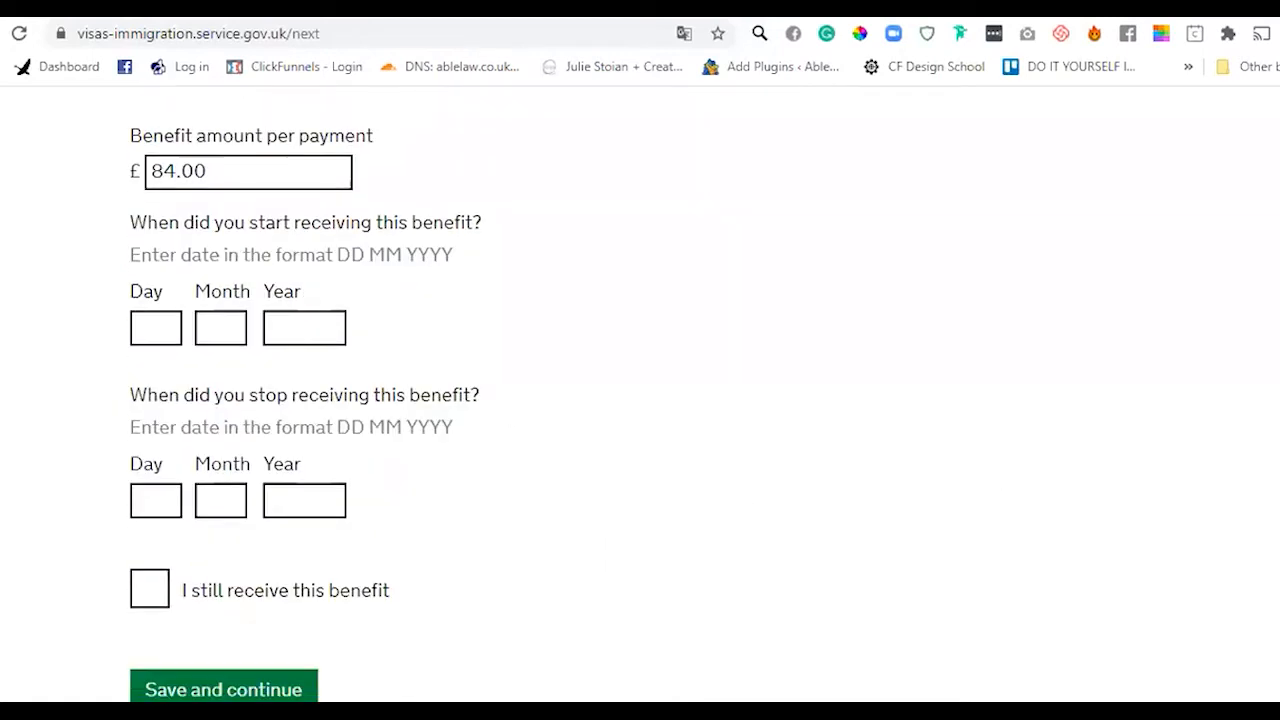
- Enter a start date of 01 06 2018, mark the benefit as still received, and save
click(161, 298)
text(01)
key(Tab)
text(0)
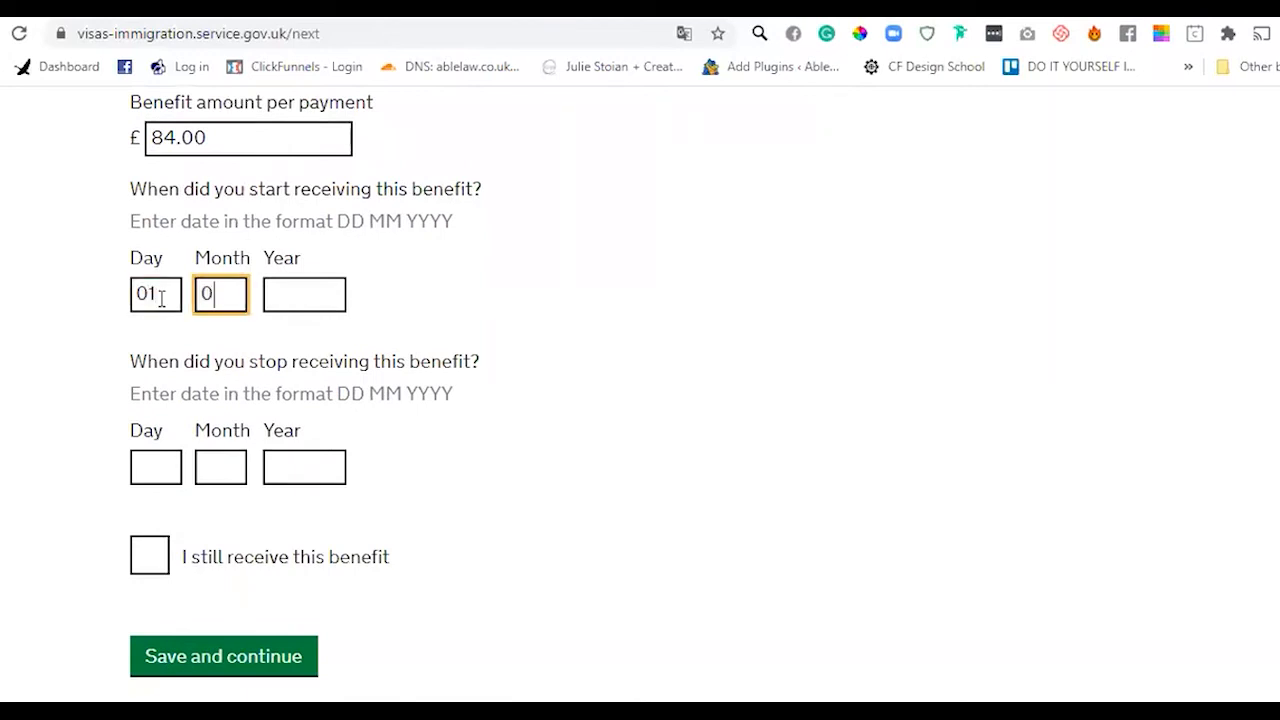
text(5)
key(BackSpace)
key(BackSpace)
text(06)
key(Tab)
text(20)
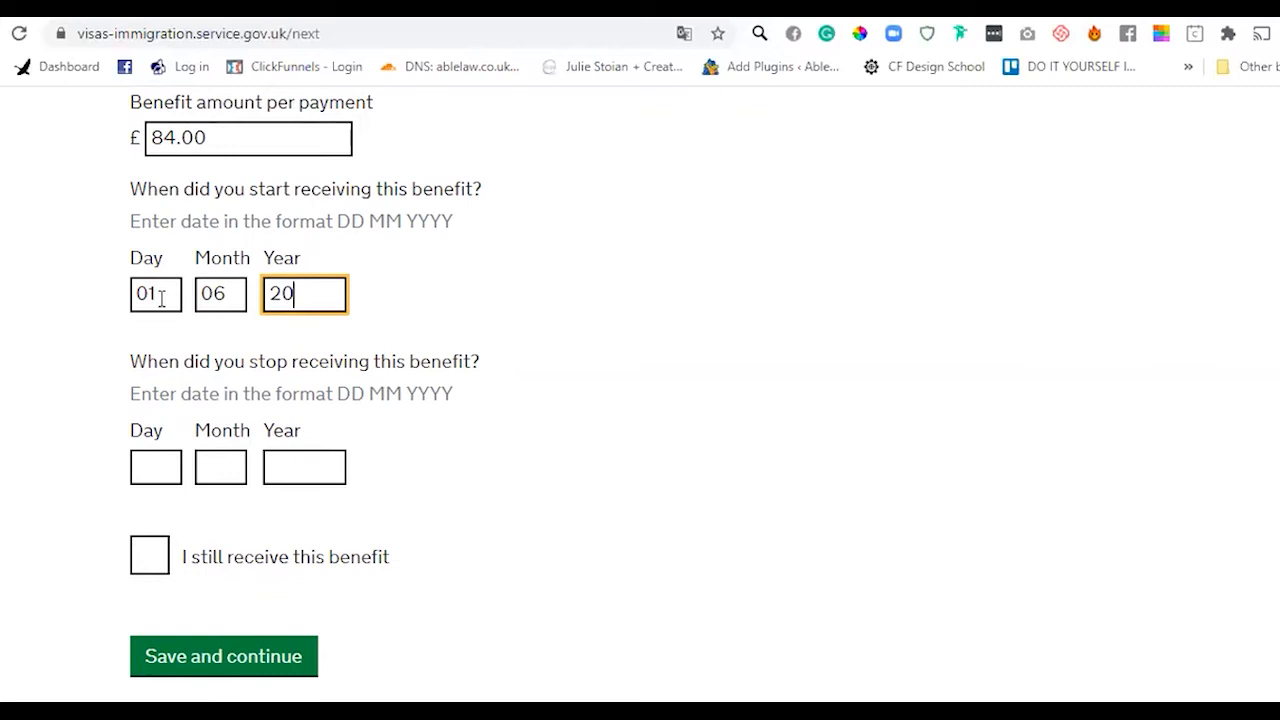
text(18)
click(145, 479)
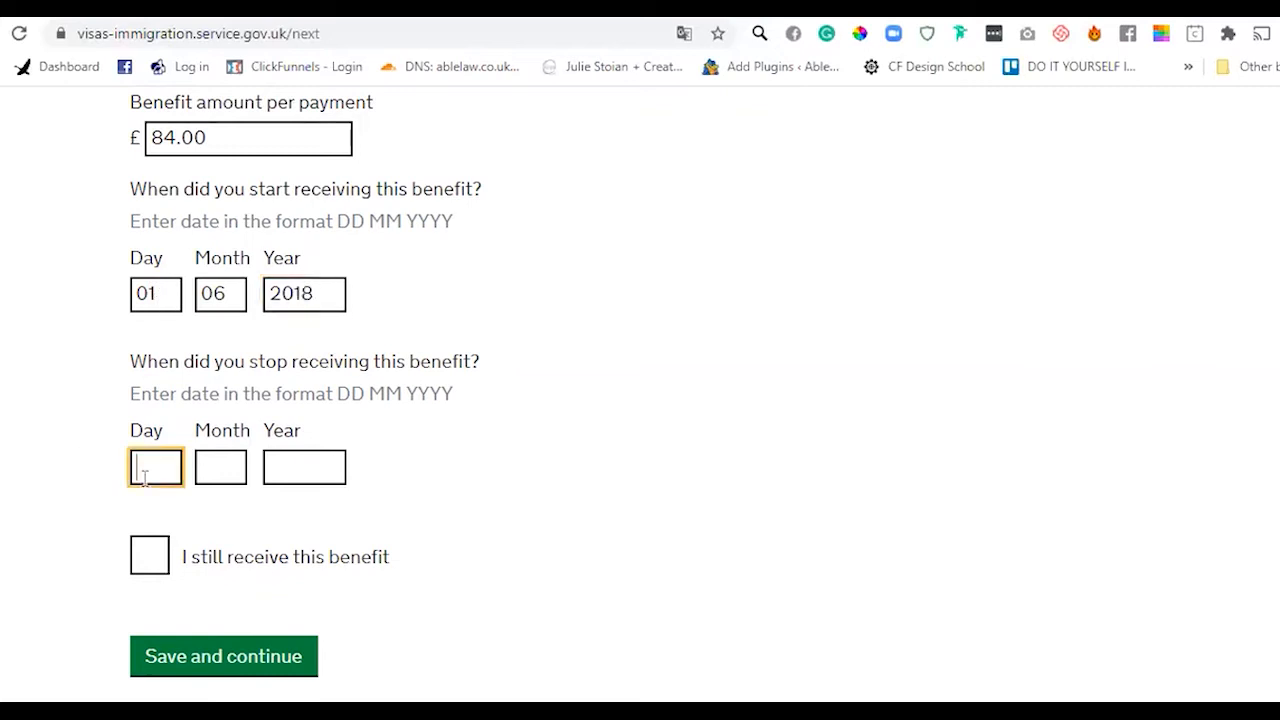
click(151, 556)
click(185, 656)
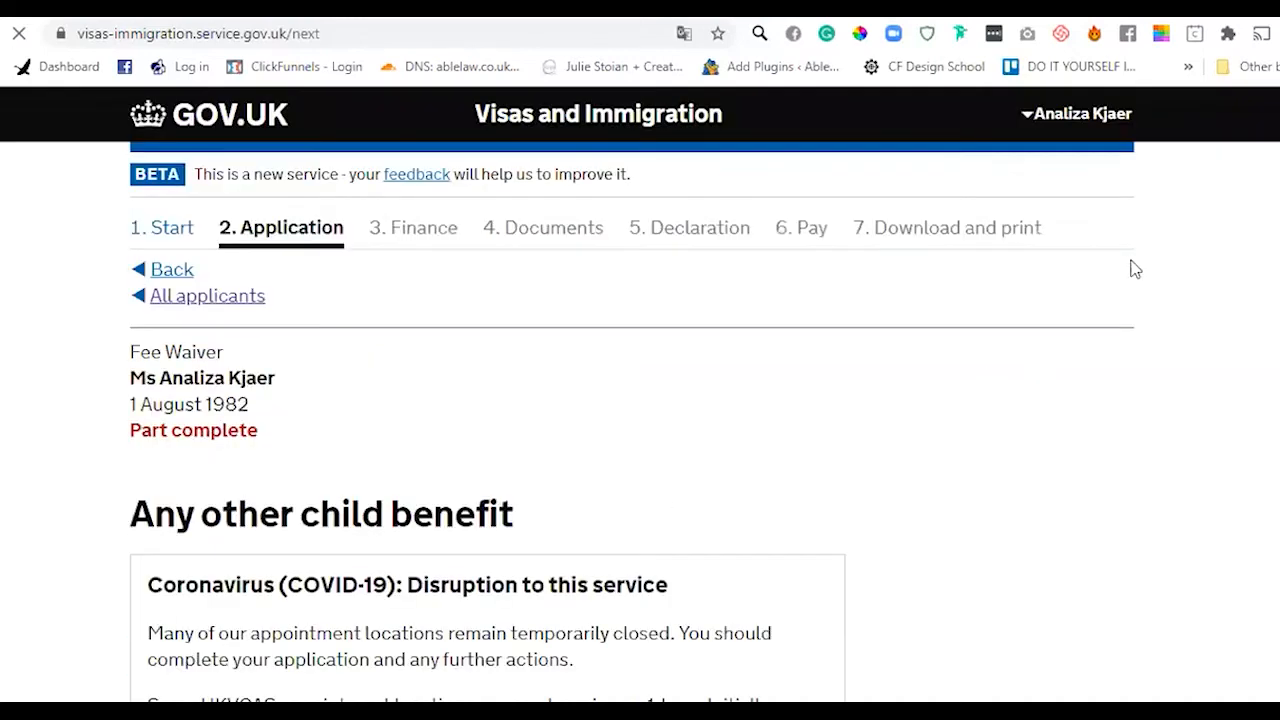
- Answer No to receiving child benefit in other time periods and save
scroll(451, 414, down, 6)
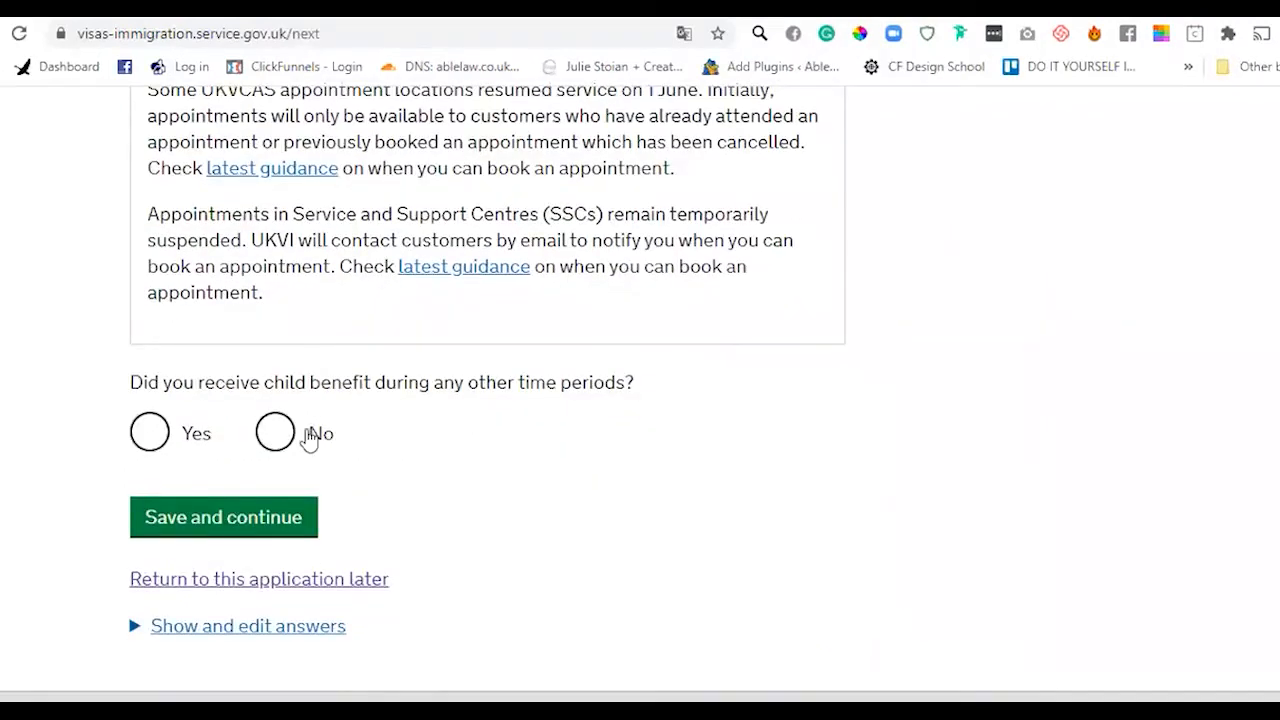
click(290, 438)
click(242, 517)
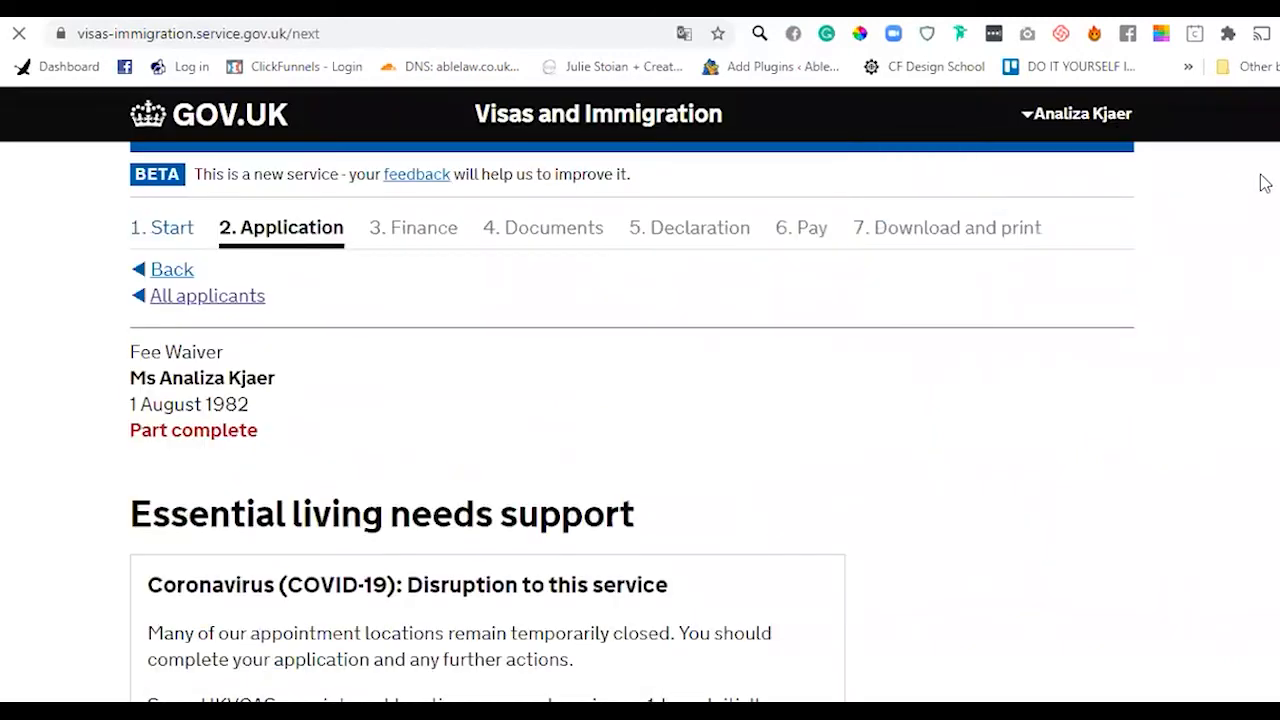
- Answer No to receiving local authority support and to parents providing support
scroll(1063, 303, down, 1)
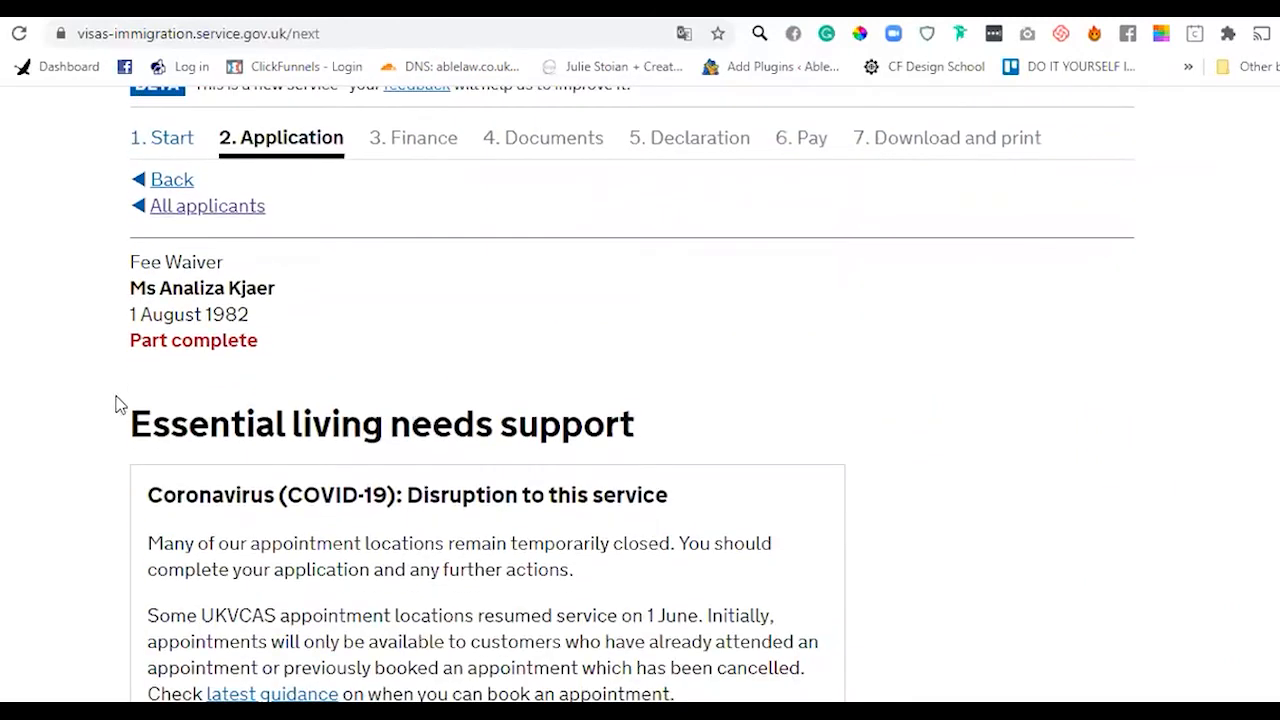
drag(130, 424, 720, 423)
click(730, 421)
scroll(633, 396, down, 1)
scroll(633, 396, up, 1)
scroll(633, 396, down, 4)
scroll(487, 397, down, 2)
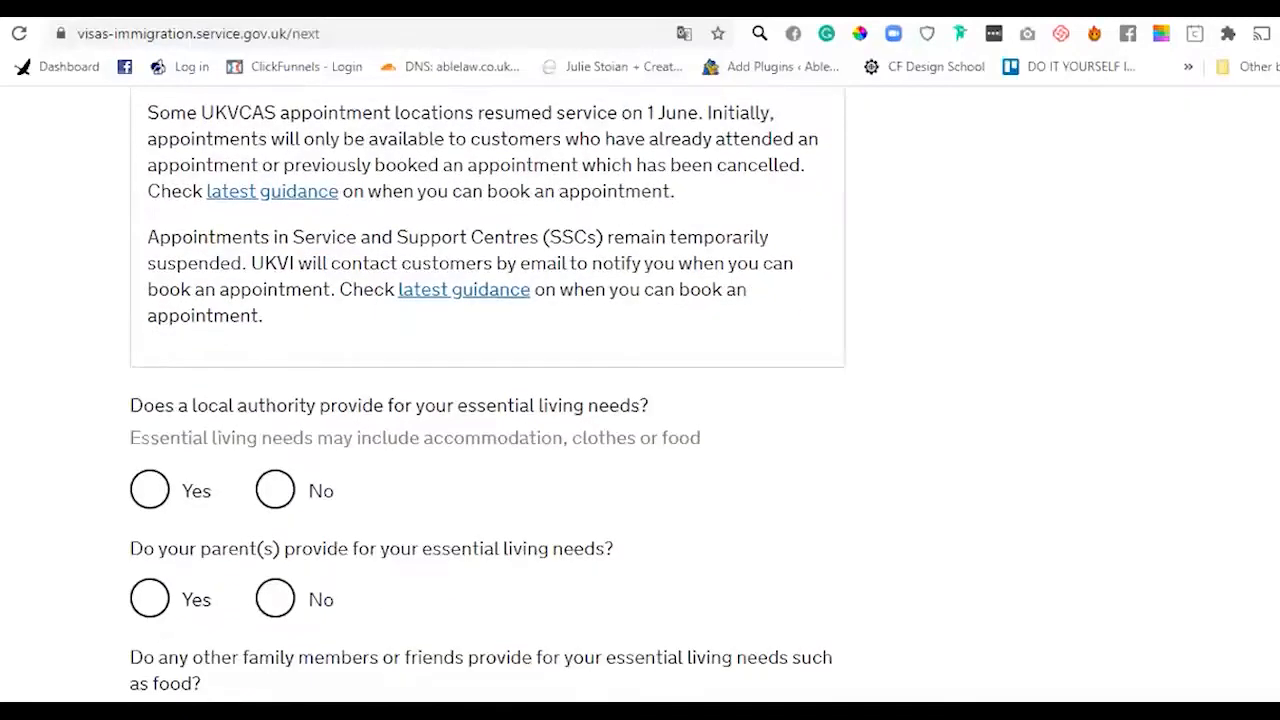
scroll(487, 397, down, 1)
scroll(487, 397, down, 2)
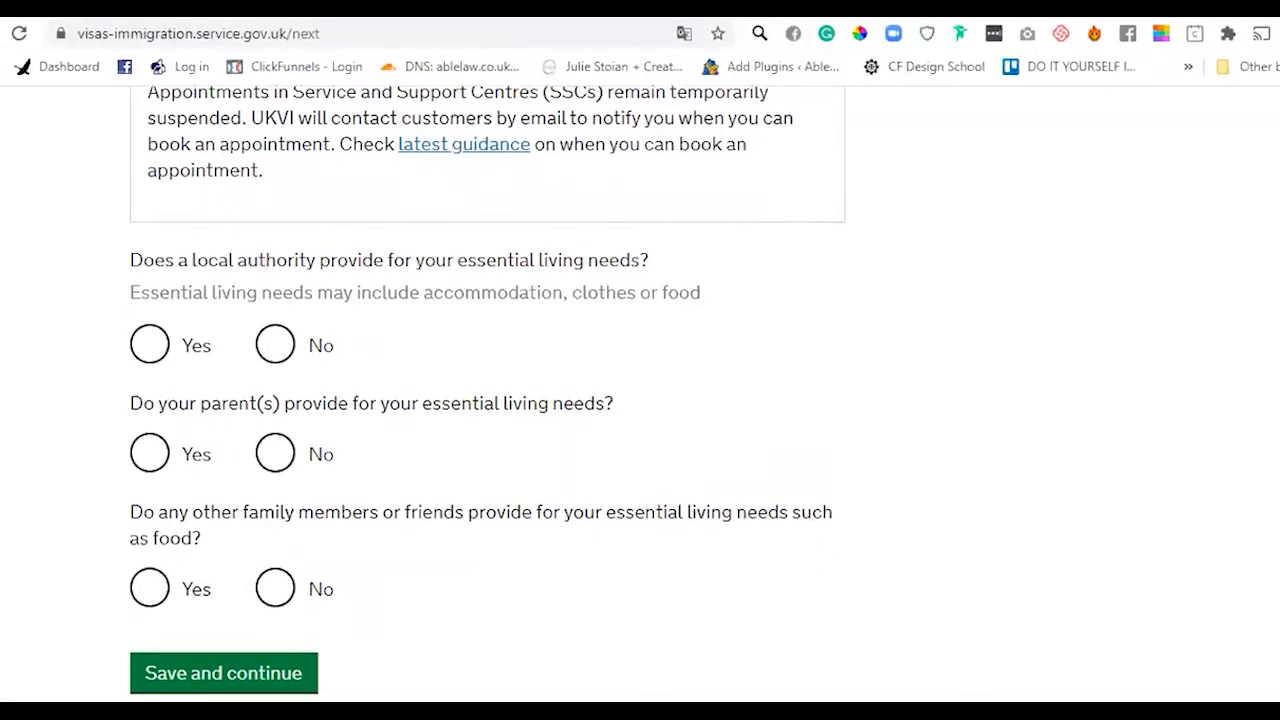
scroll(487, 397, down, 1)
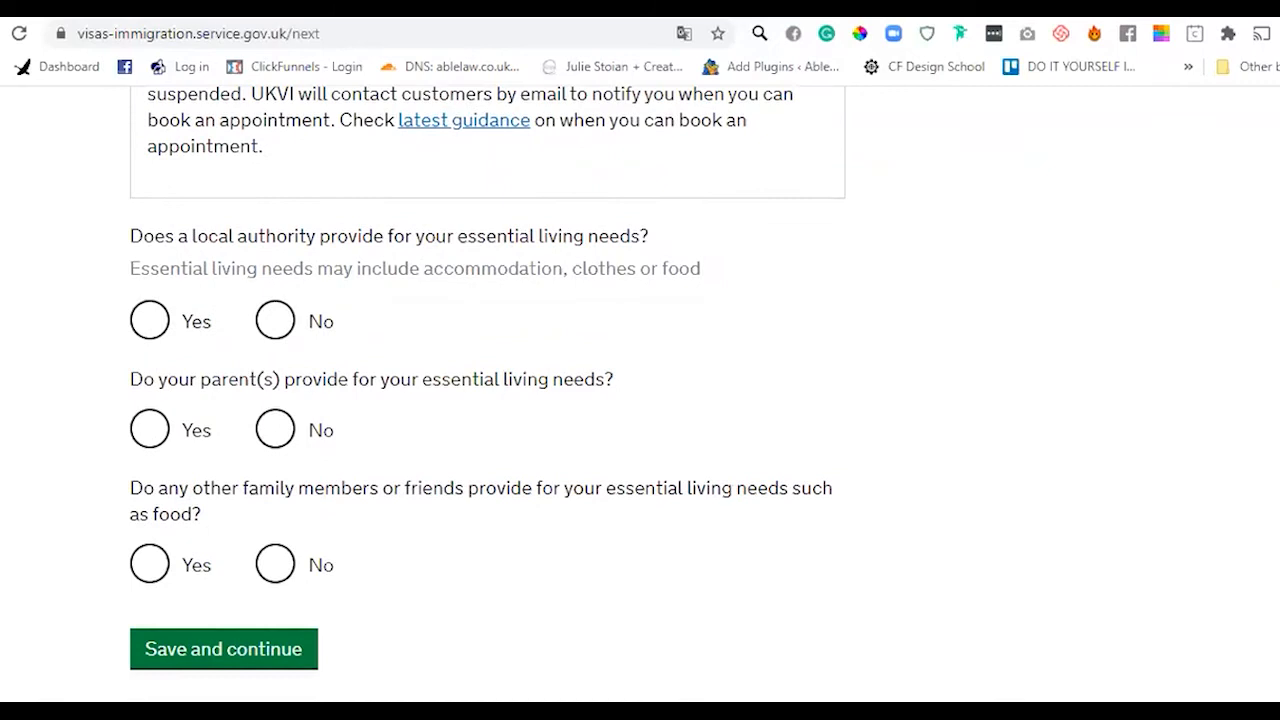
click(272, 331)
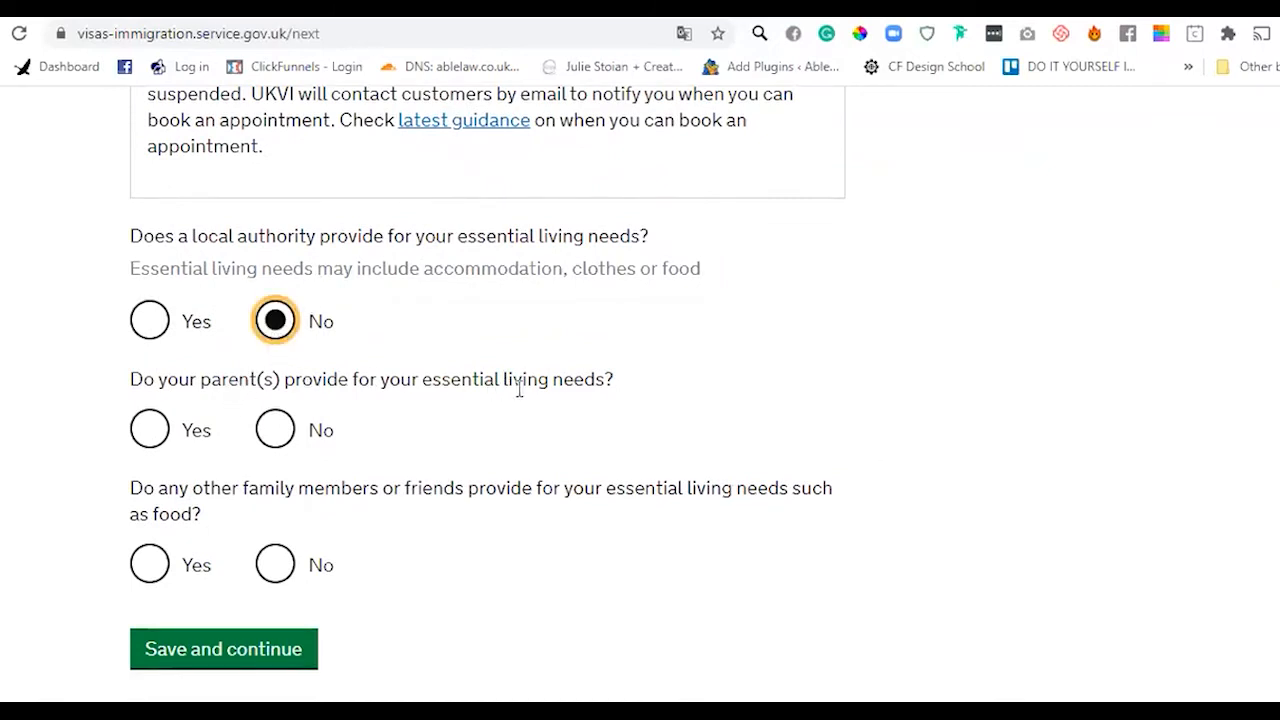
click(278, 431)
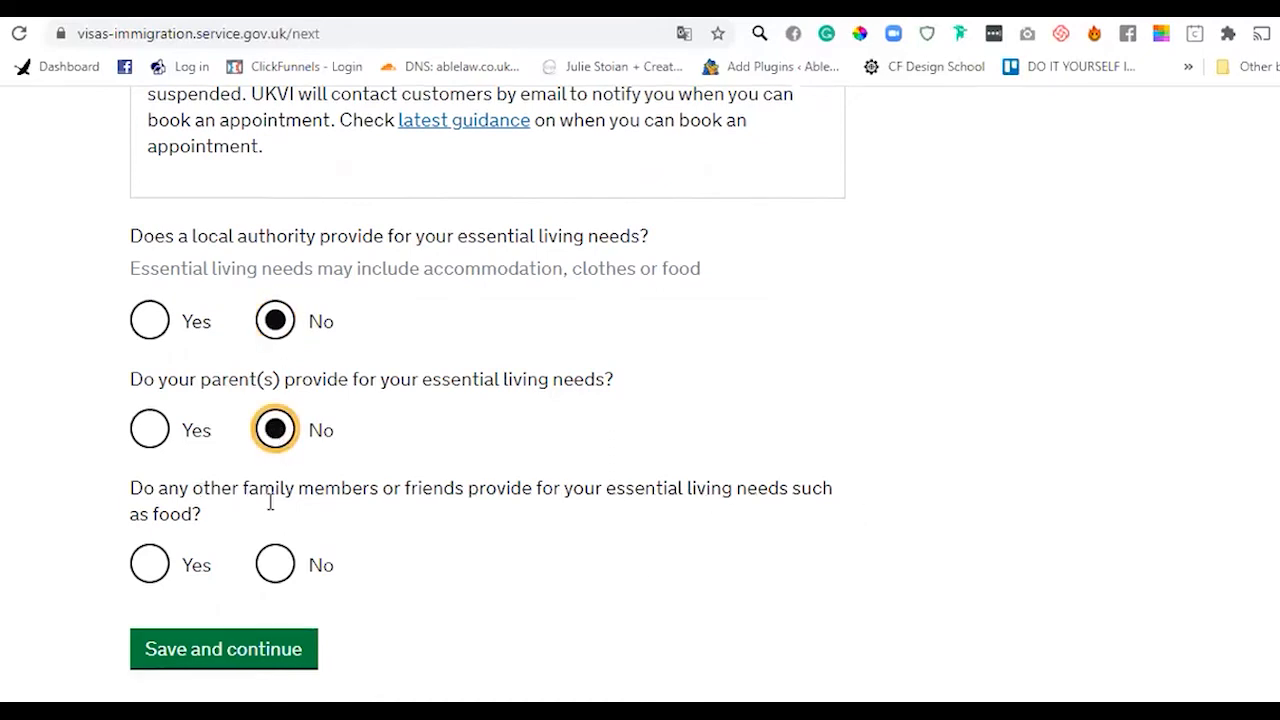
- Answer Yes to support from family or friends and start filling in the support details box
click(150, 578)
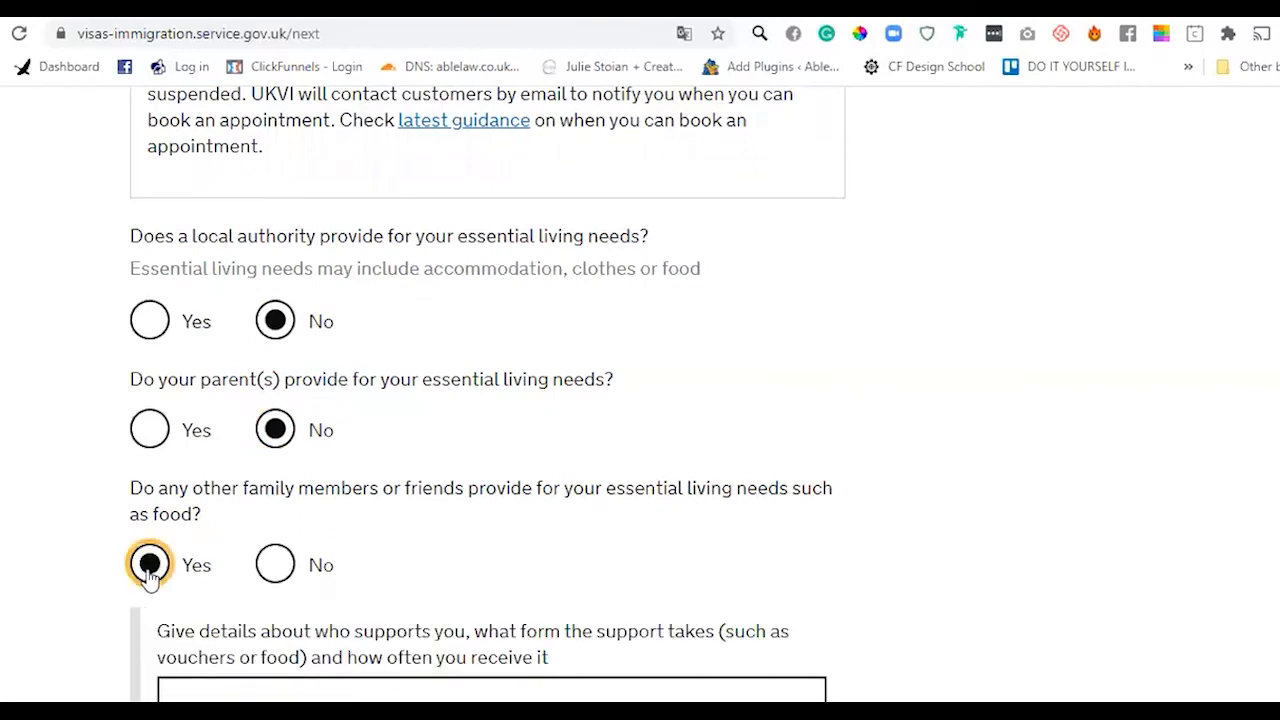
click(326, 697)
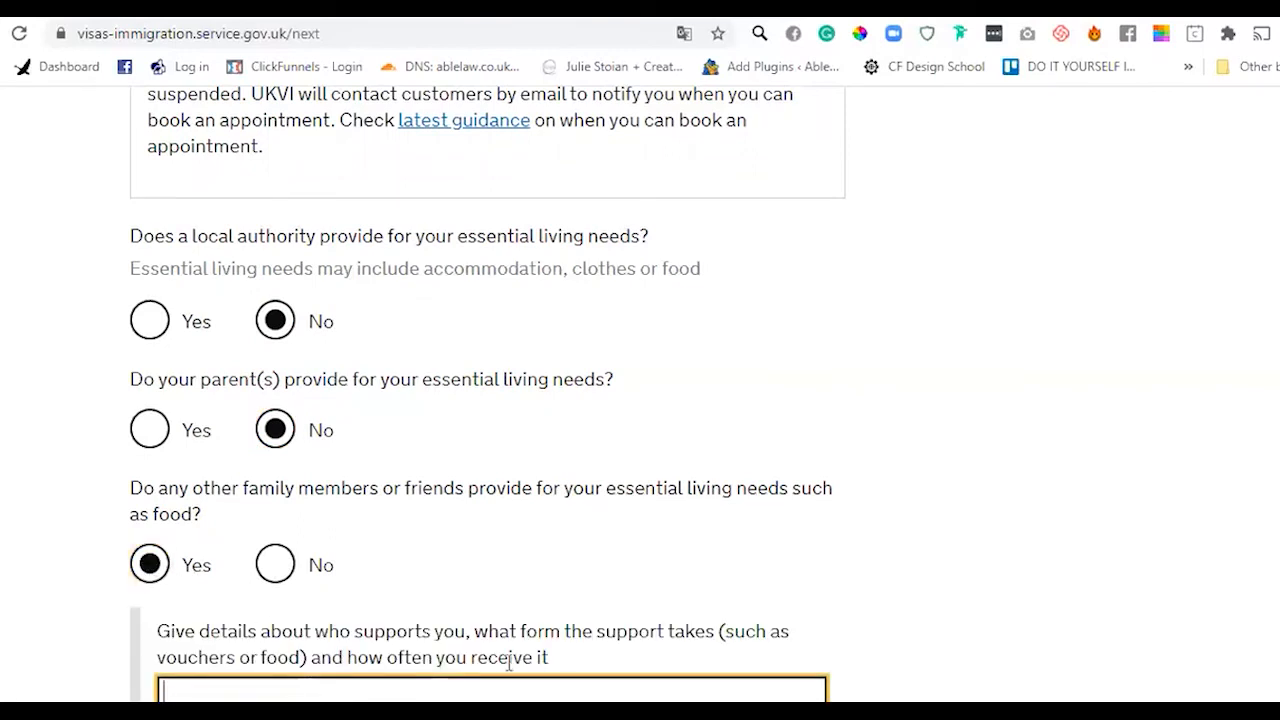
scroll(326, 690, down, 2)
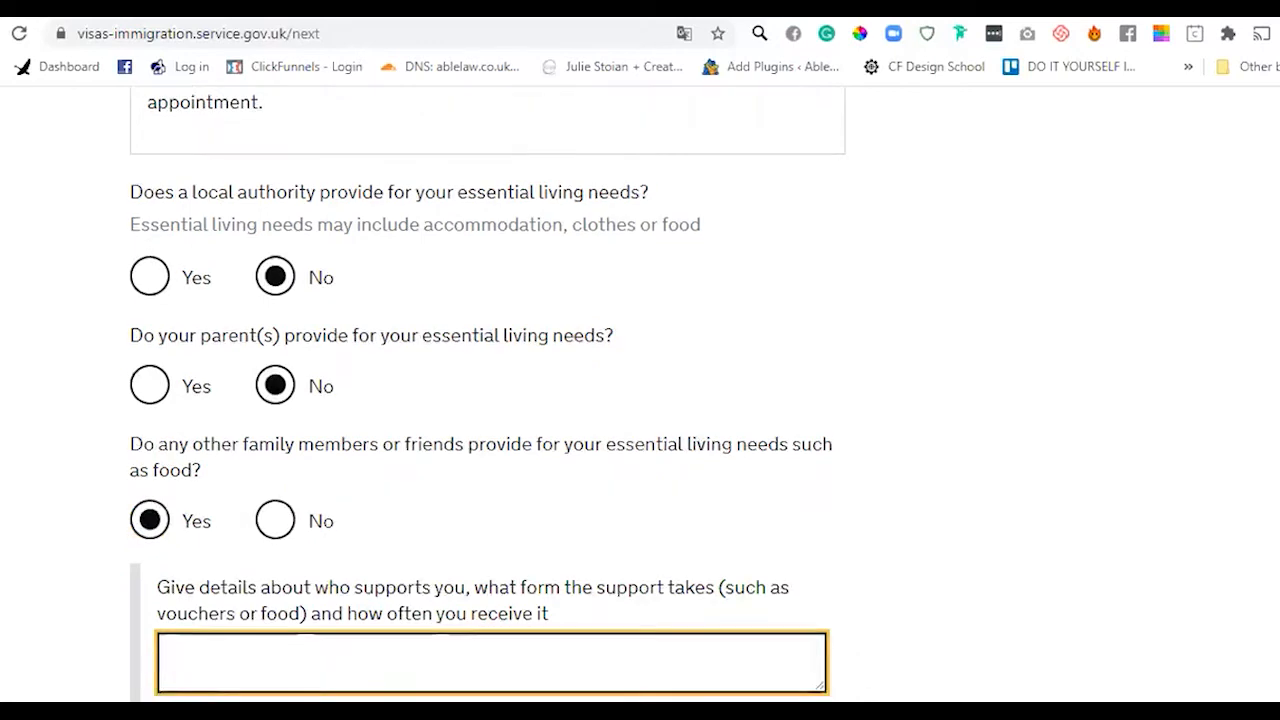
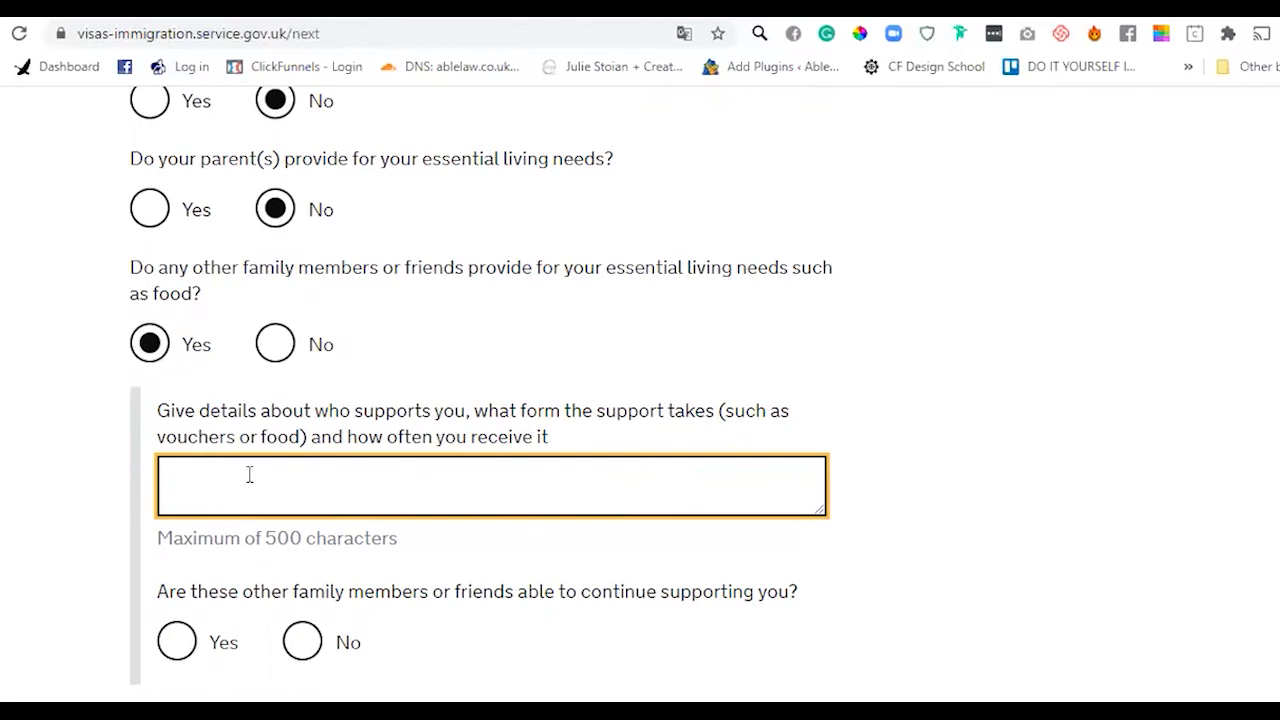
- Describe the friend's support as 'Rice - 10 kgs every two weeks.'
text(Food)
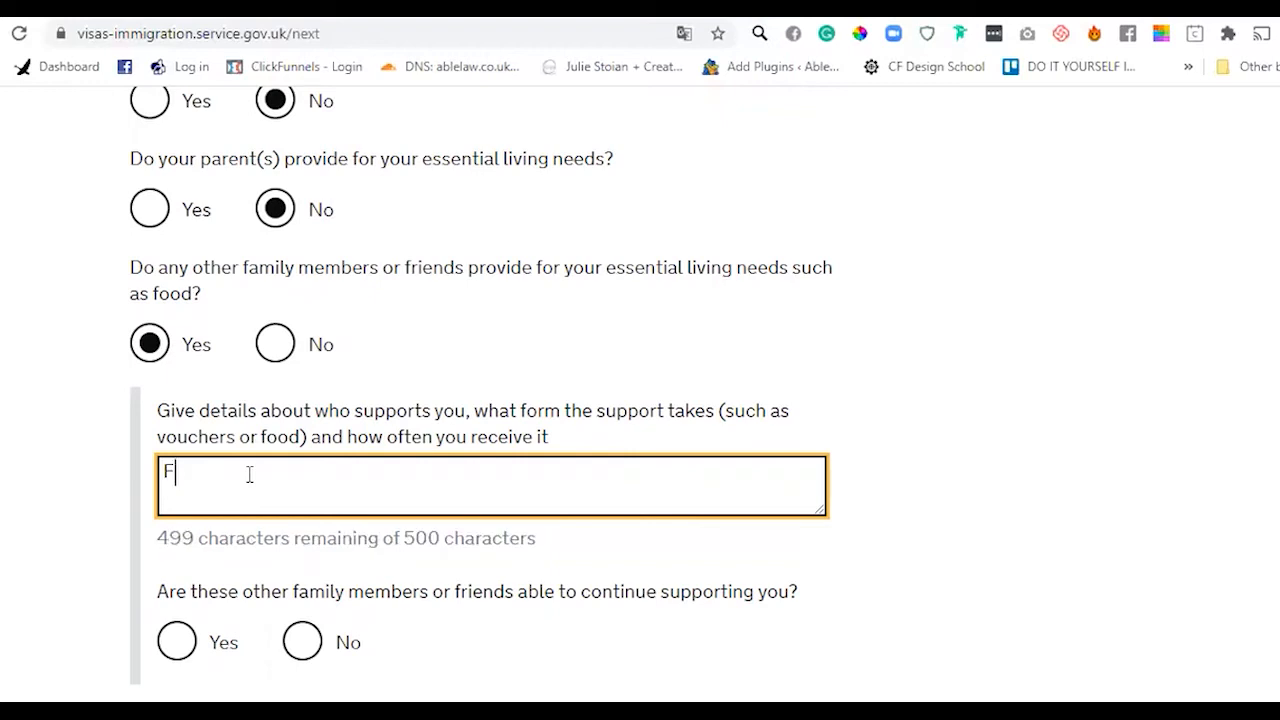
key(BackSpace)
key(BackSpace)
key(BackSpace)
key(BackSpace)
text(Rie)
key(BackSpace)
key(BackSpace)
text(ce)
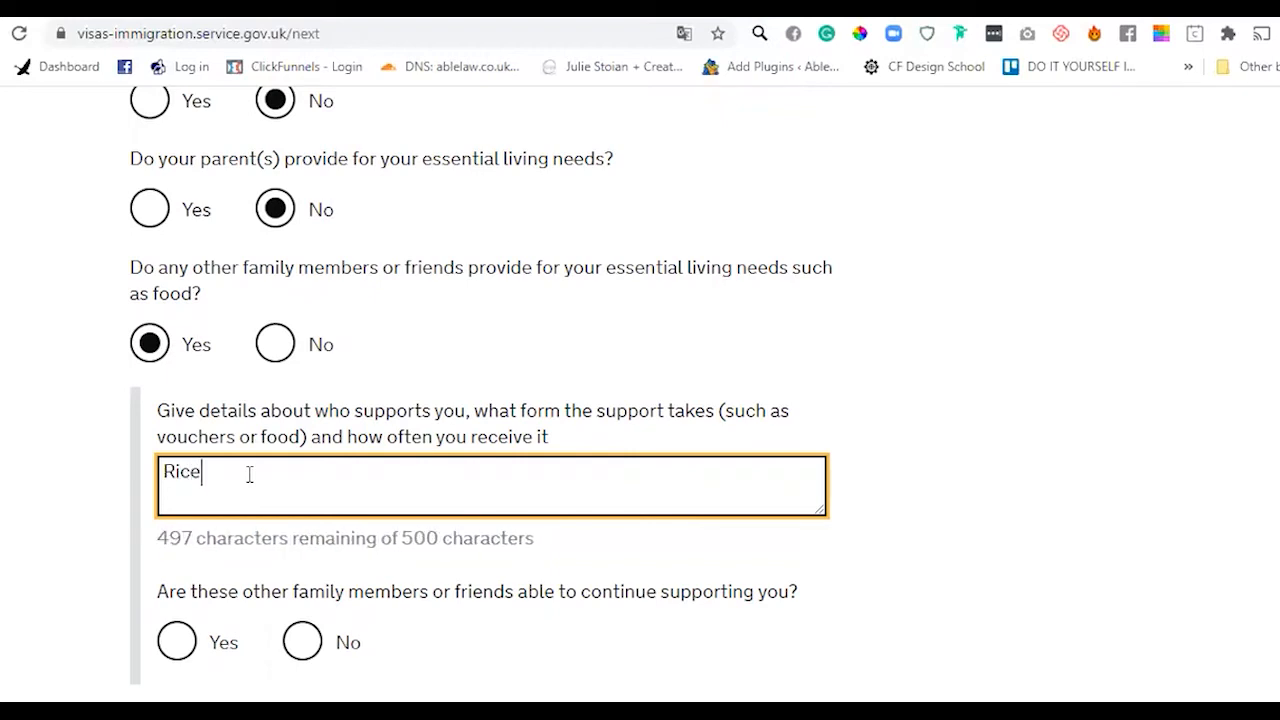
text( - )
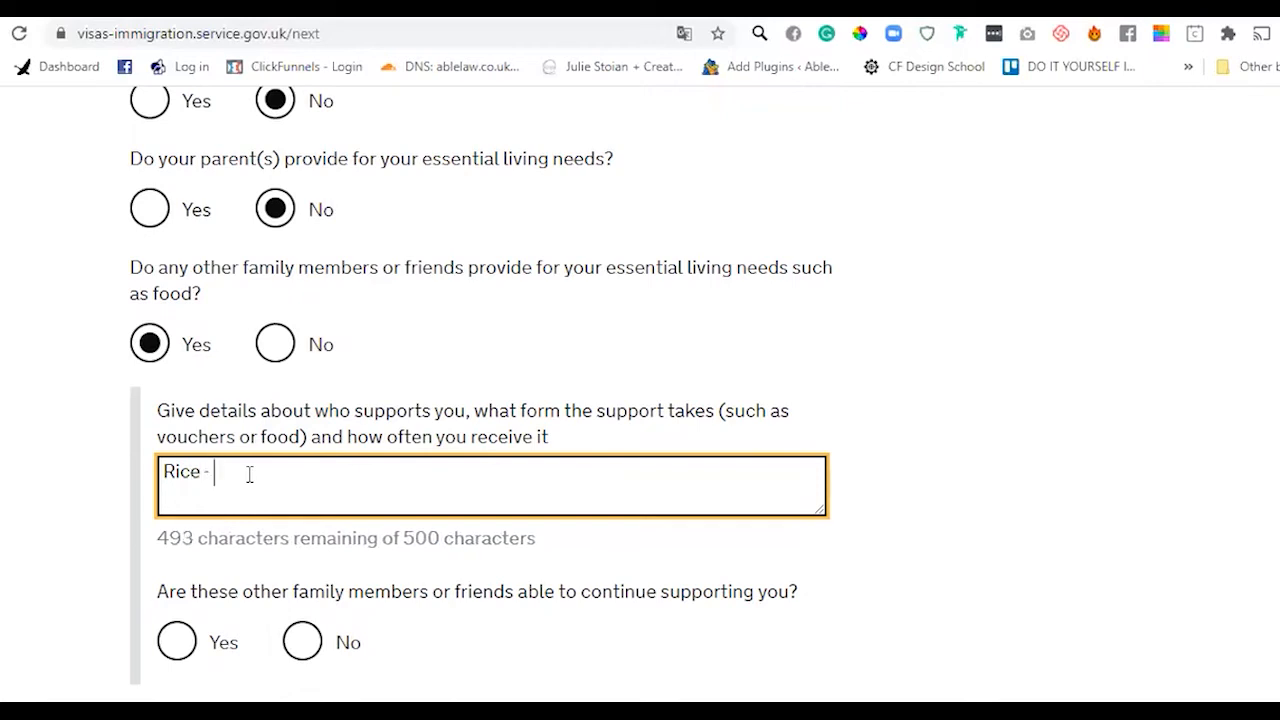
text(10 kgs every tw)
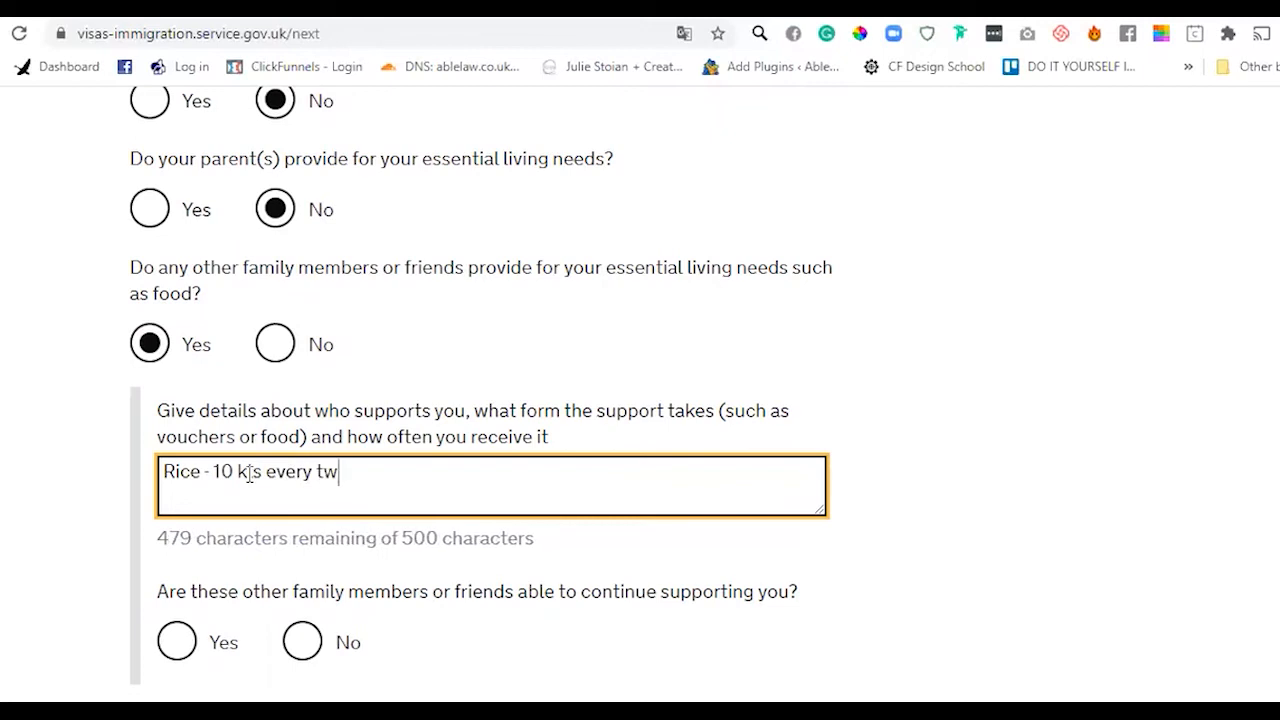
text(o weeks.)
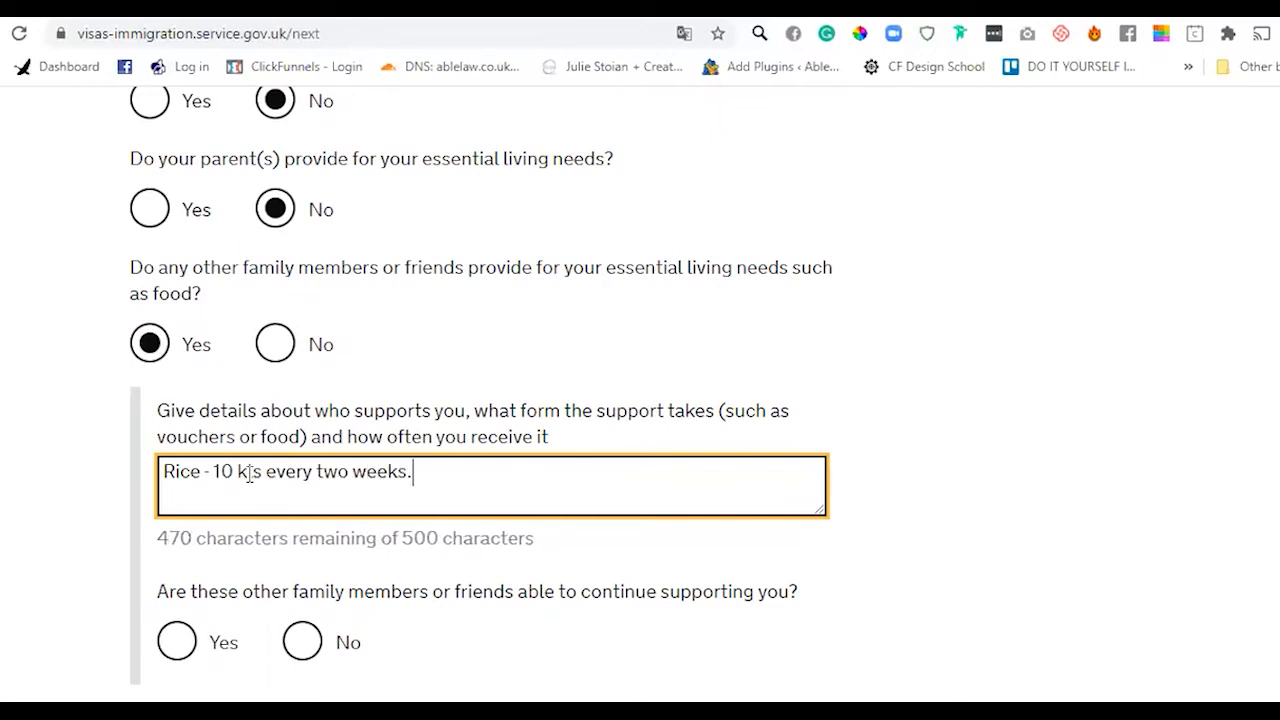
- Answer No to continued support, explaining 'Due to covid19, my friend no longer can afford to support us.'
scroll(249, 474, down, 1)
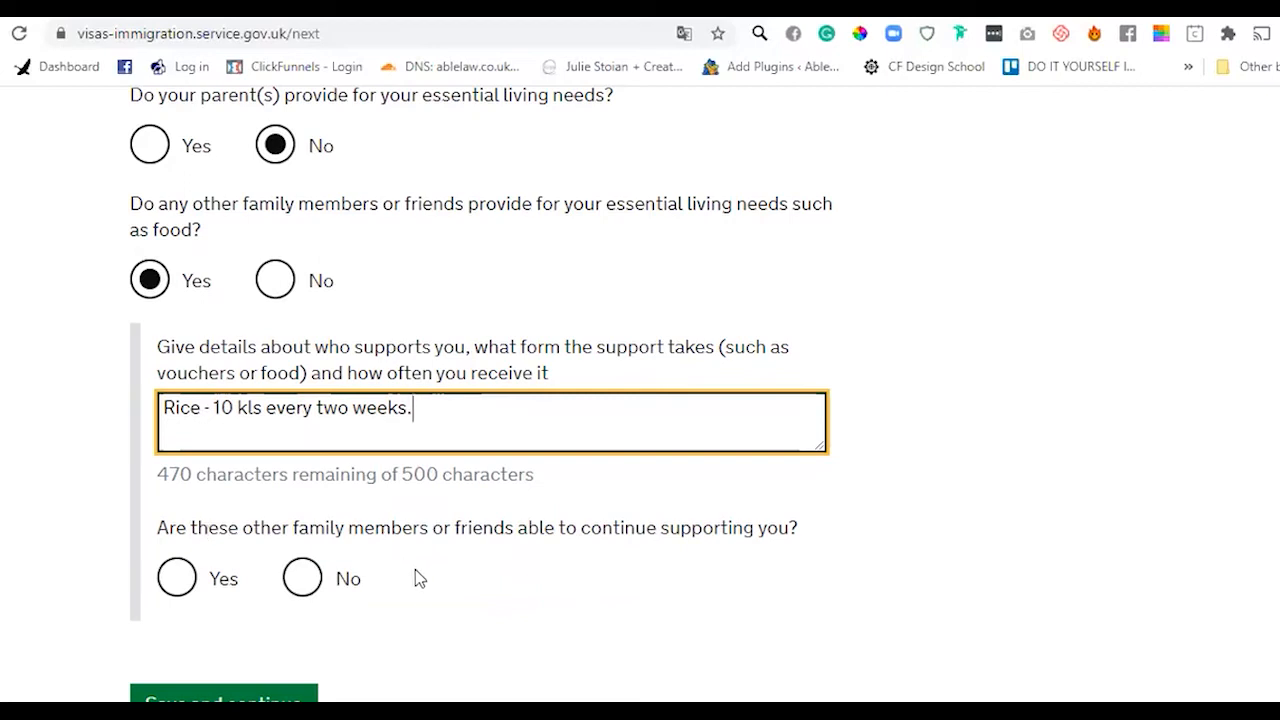
click(302, 578)
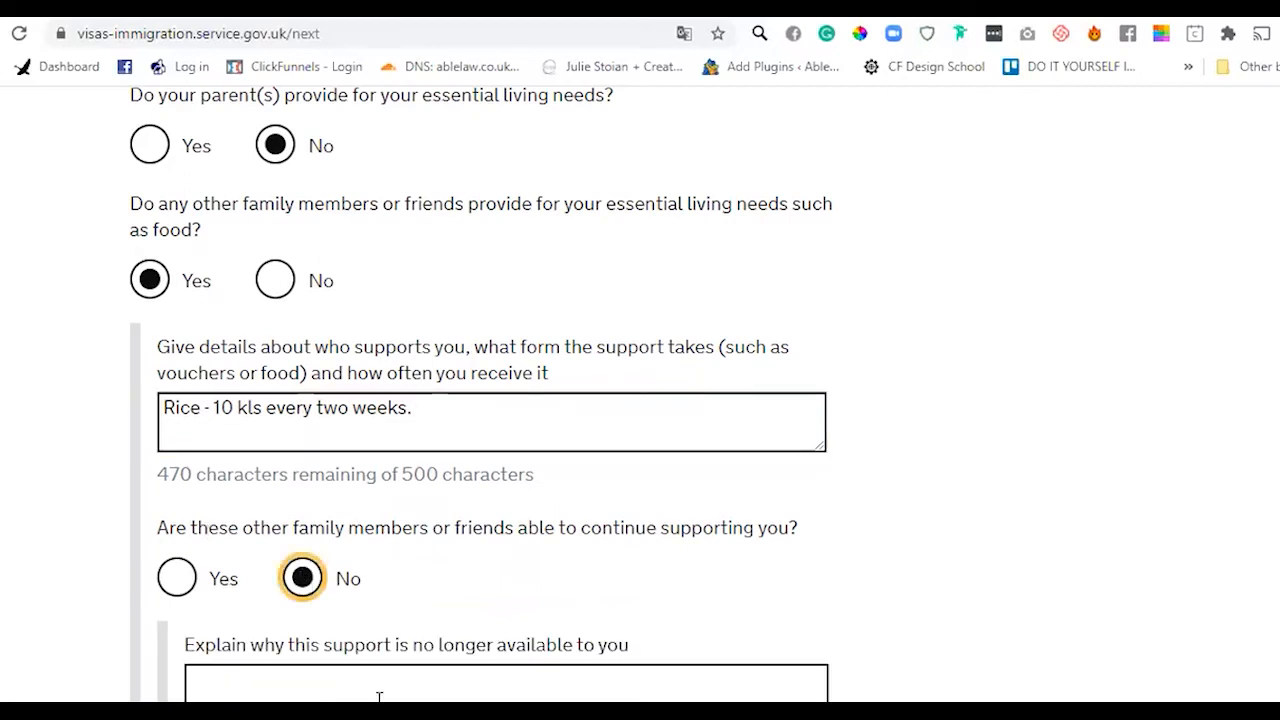
scroll(338, 487, down, 1)
click(177, 463)
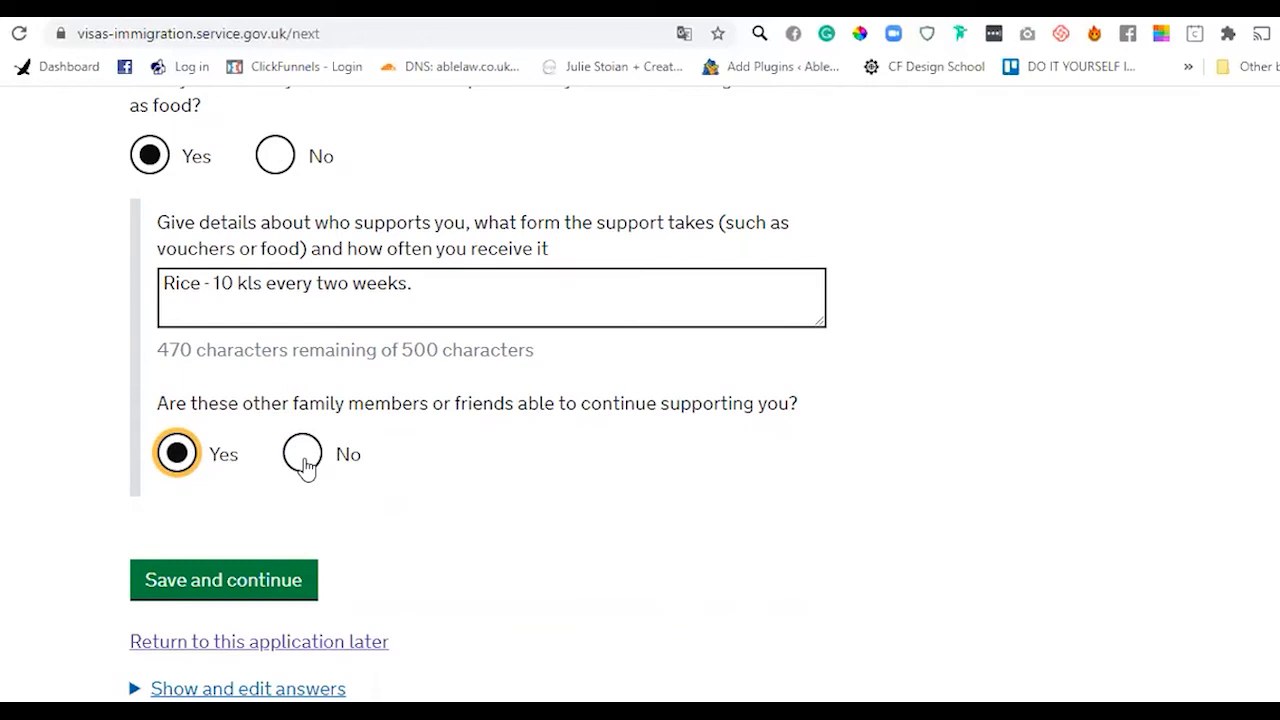
click(303, 458)
click(264, 586)
text(Due to covid19, my friend no longer can aff)
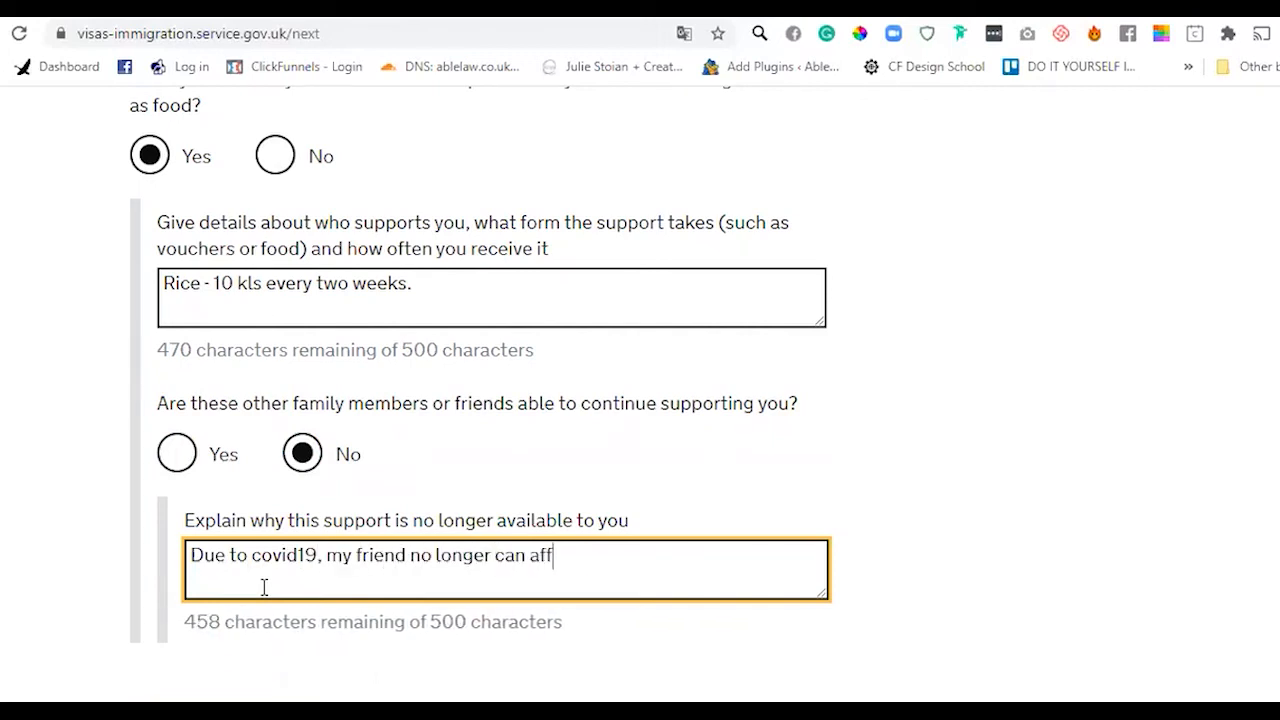
text(ord to support us.)
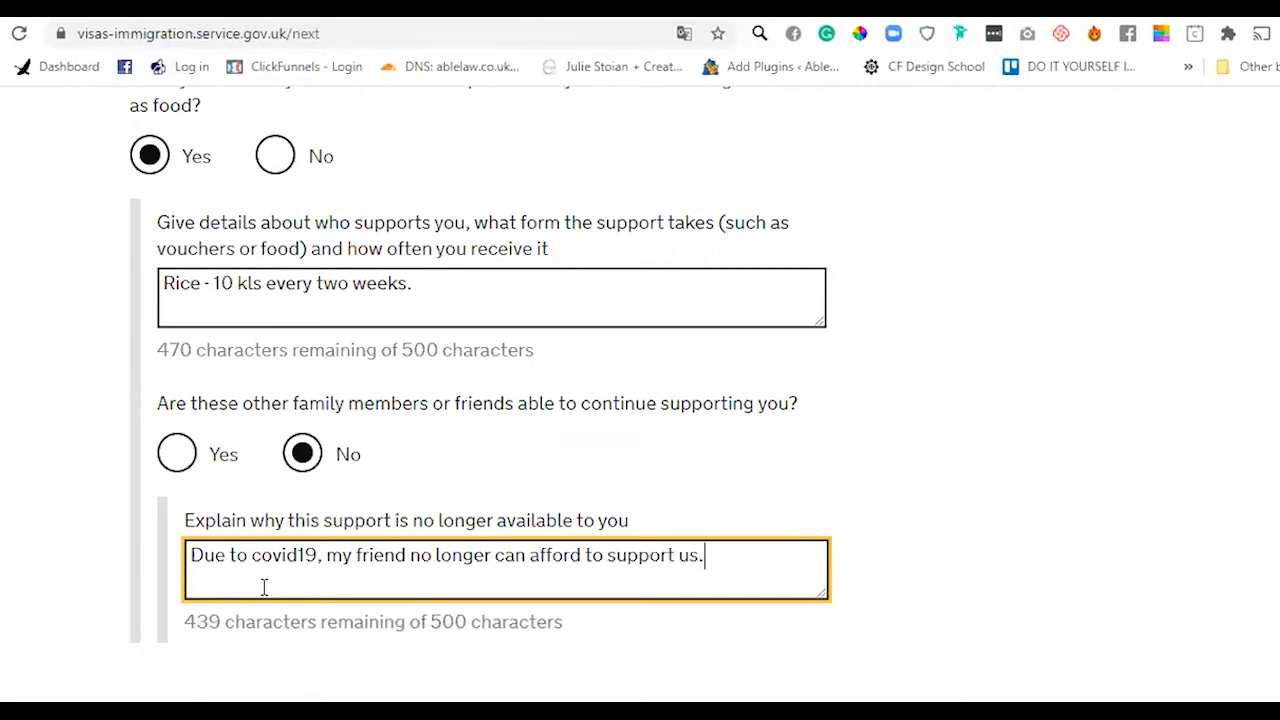
click(263, 711)
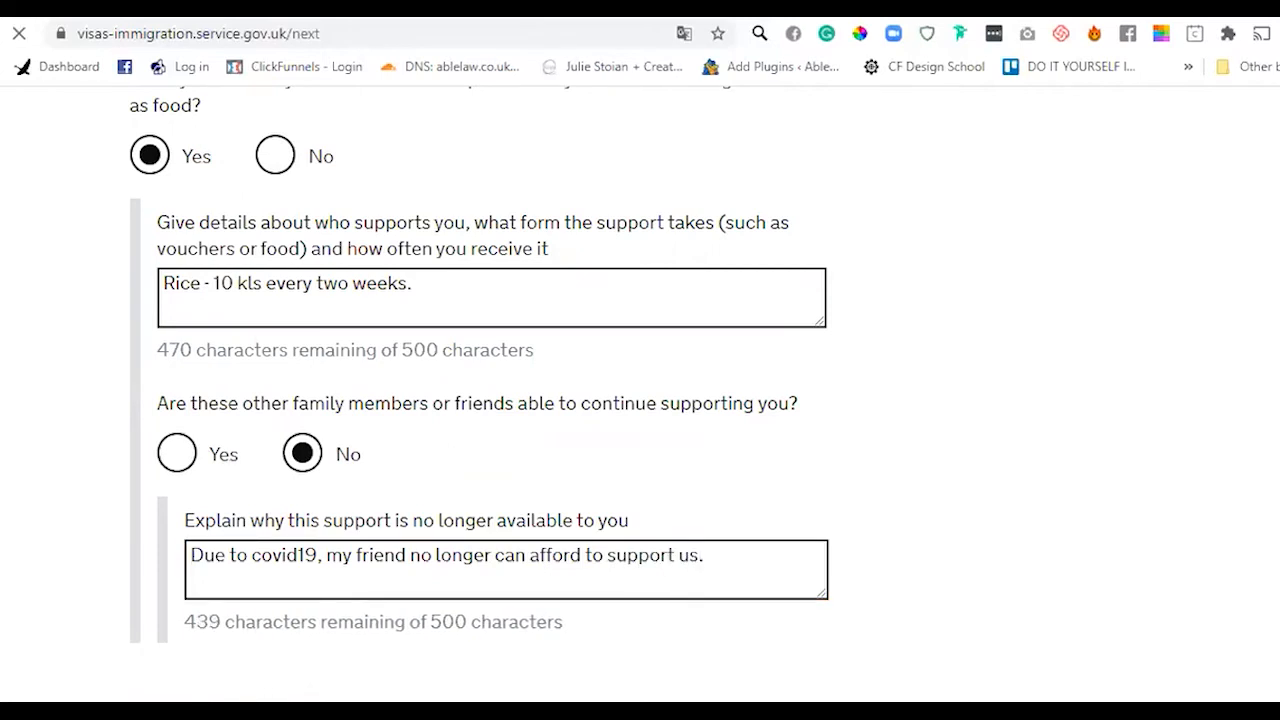
- Answer No to currently receiving financial support from anyone and save
scroll(640, 400, down, 5)
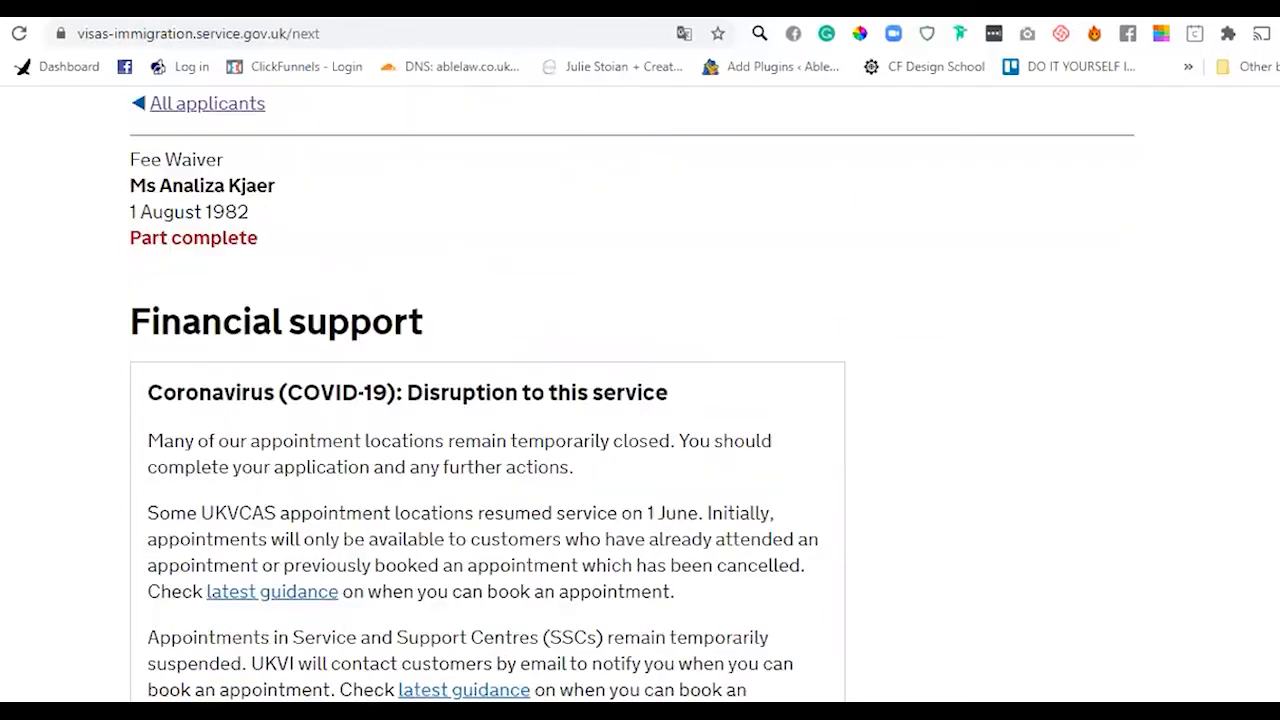
scroll(640, 400, down, 1)
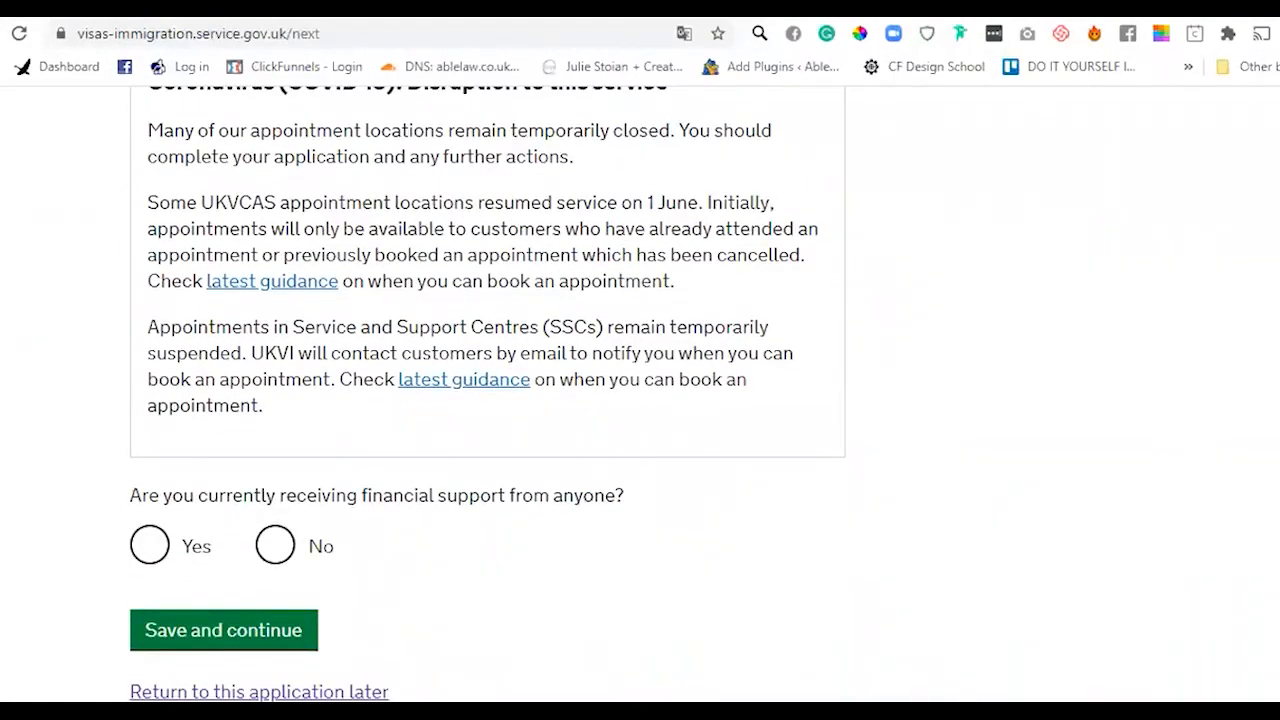
scroll(487, 394, down, 3)
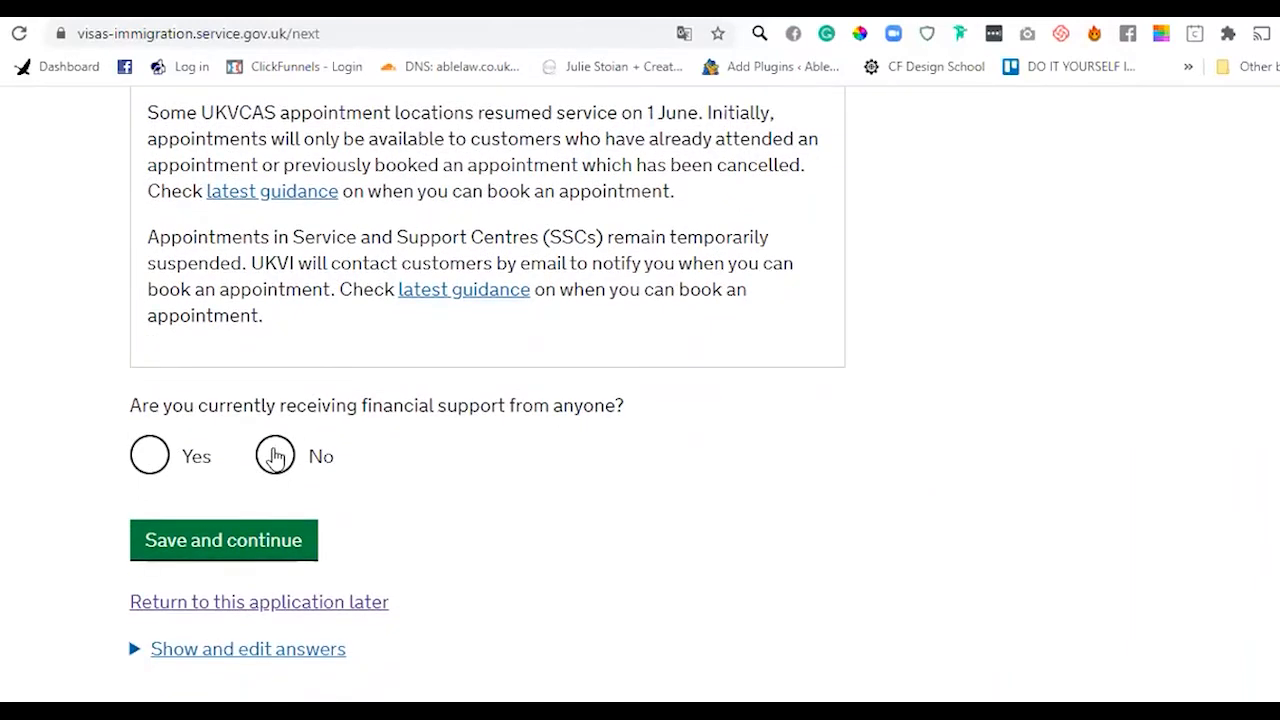
click(275, 456)
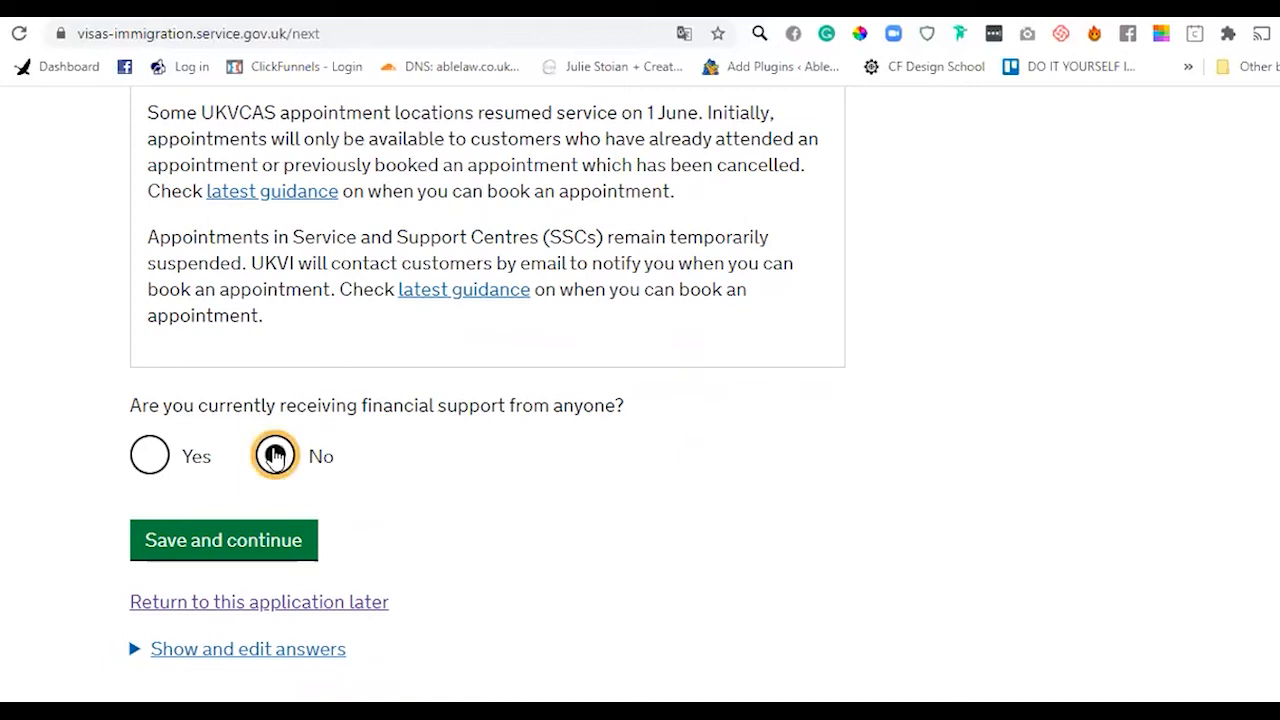
click(251, 546)
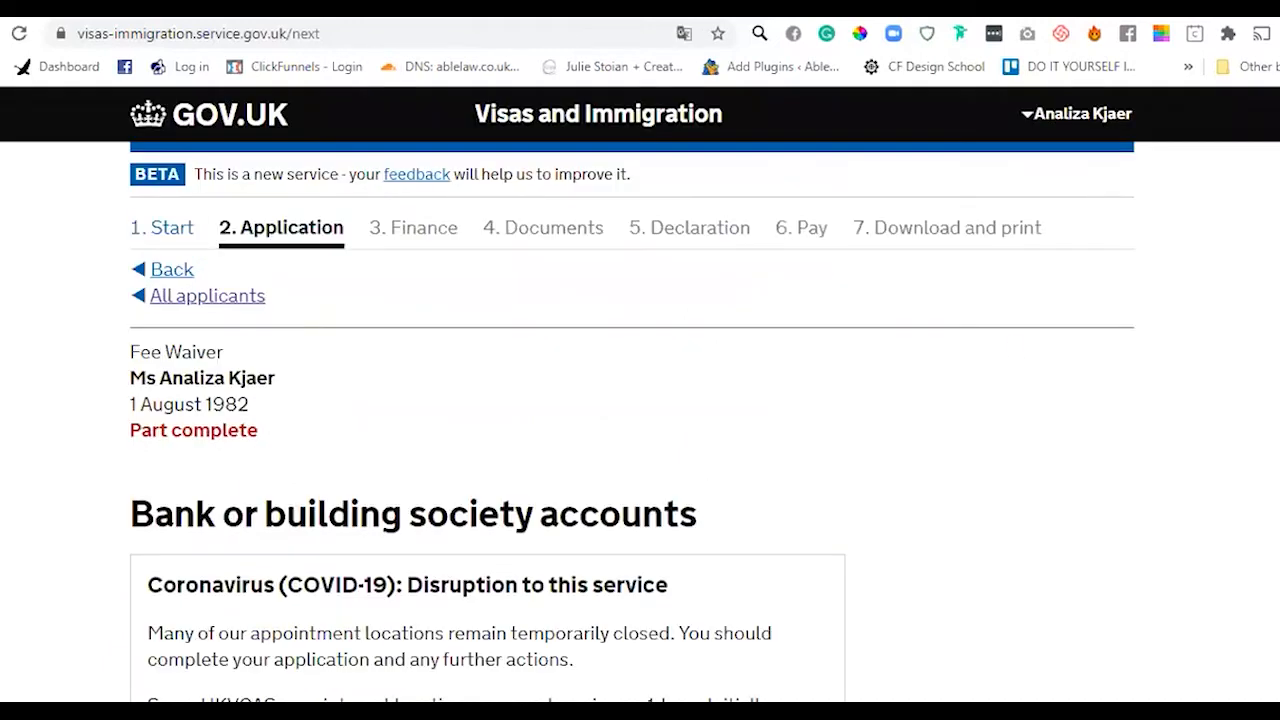
- Answer Yes to having bank or building society accounts and continue
scroll(327, 207, down, 3)
drag(132, 222, 716, 245)
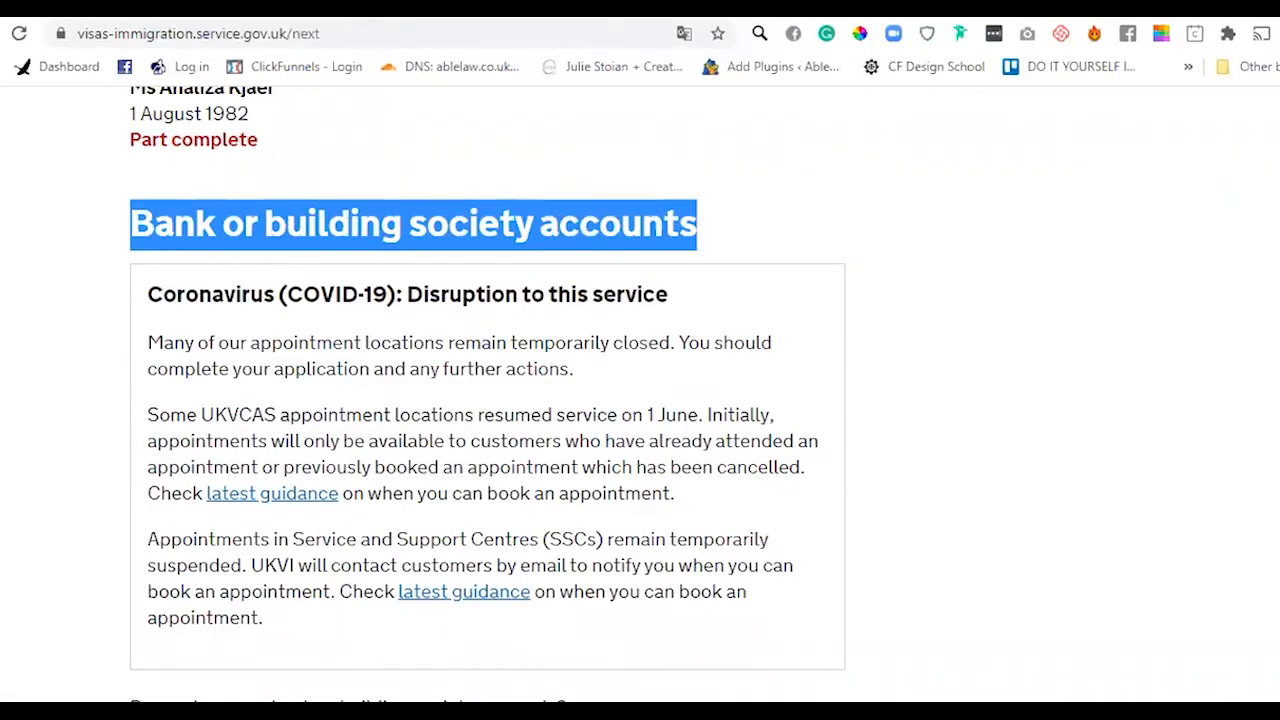
scroll(640, 400, down, 4)
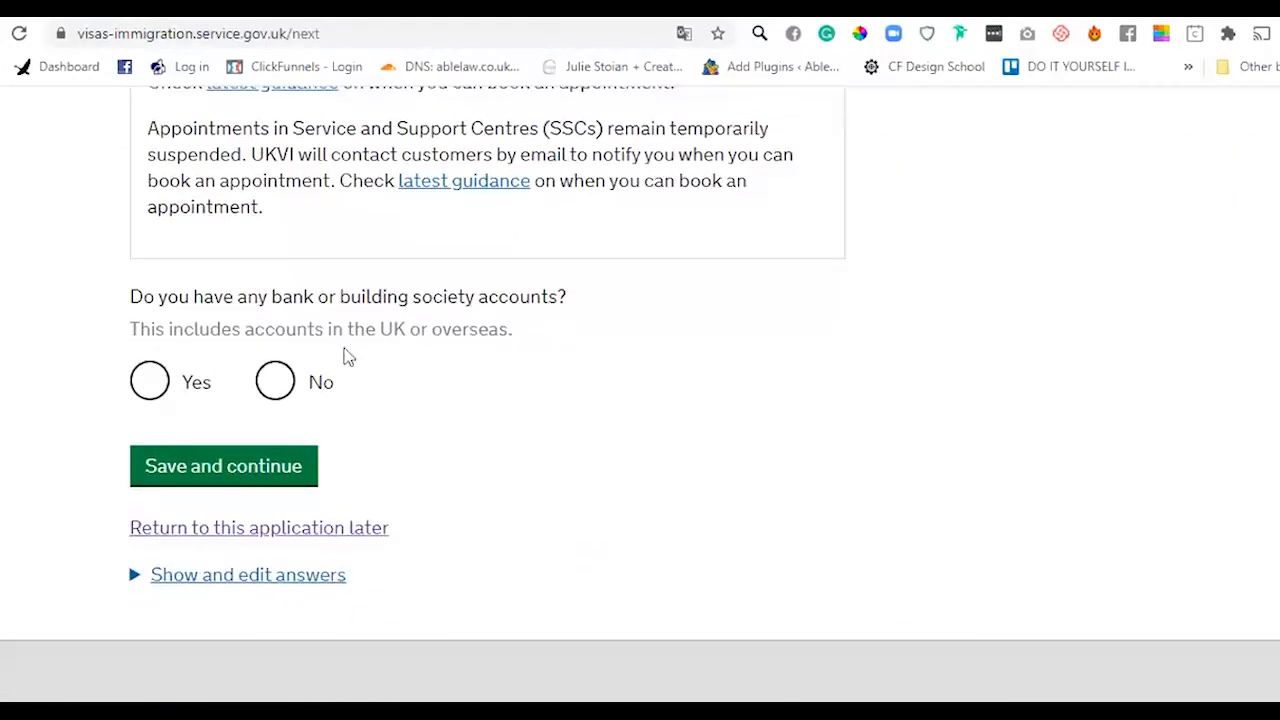
click(150, 381)
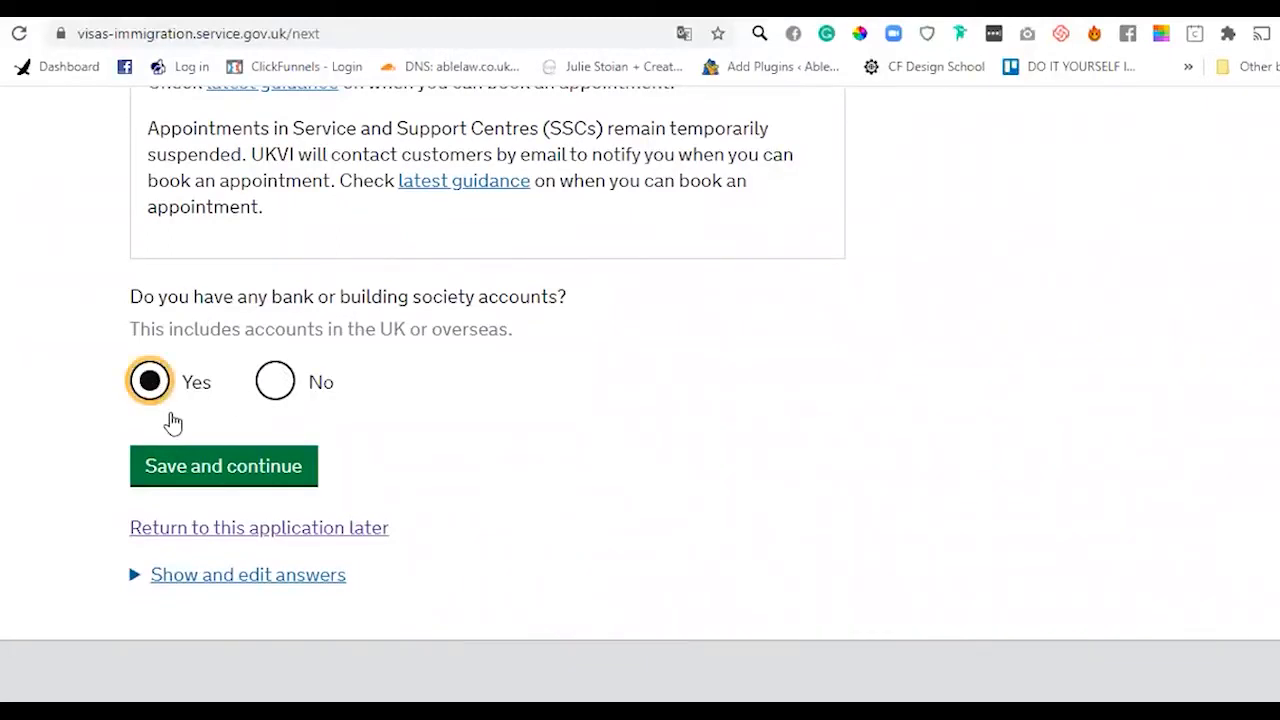
click(200, 484)
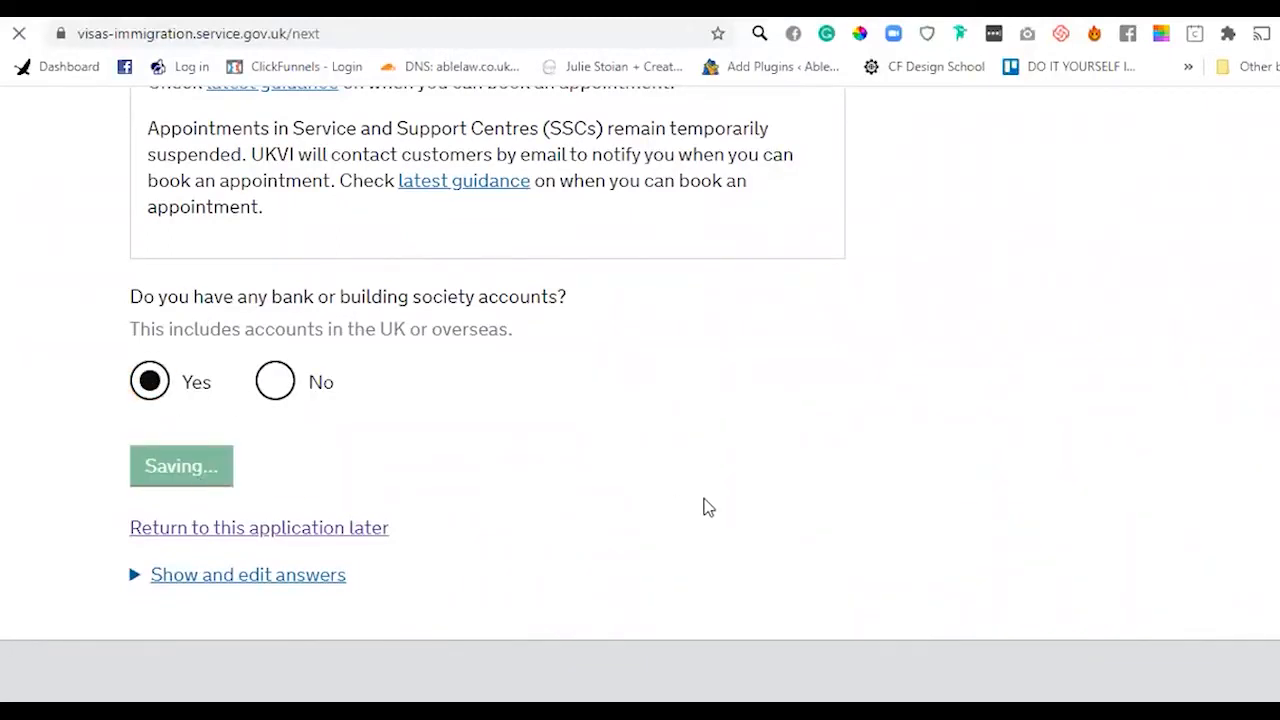
- Add the Santander account with its account number, marked as held in the UK, and save
scroll(925, 486, down, 7)
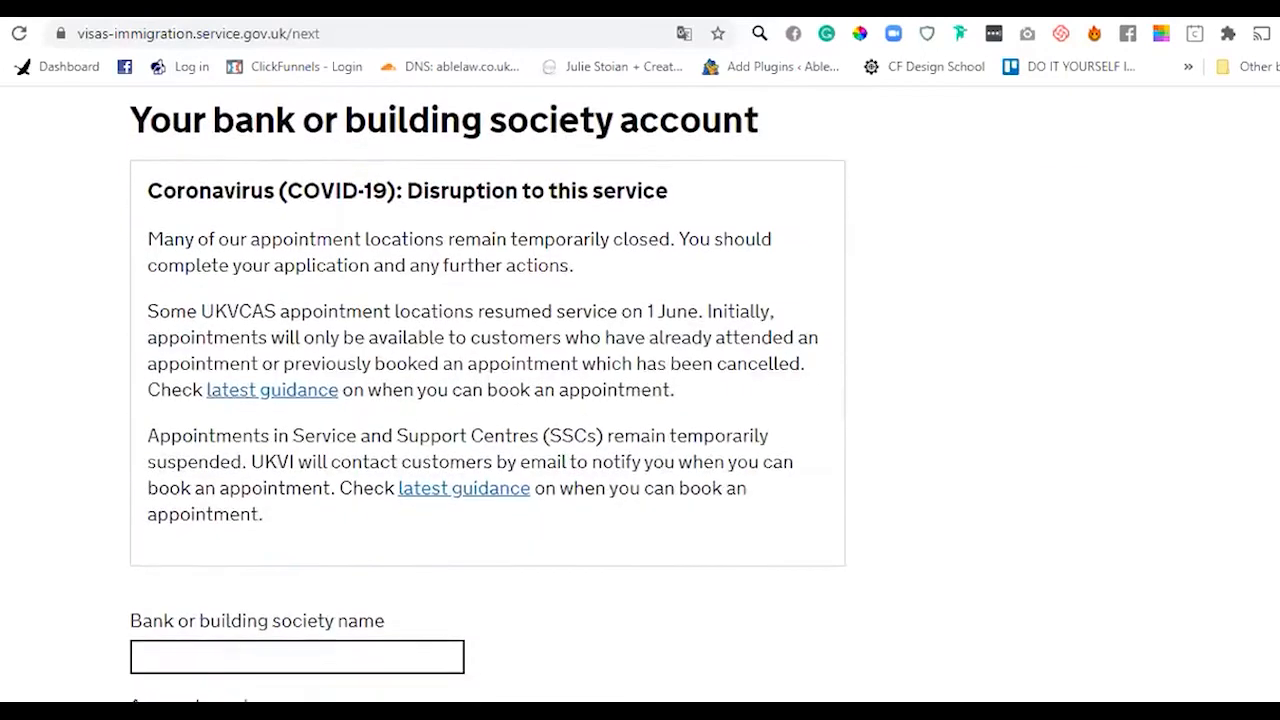
click(388, 371)
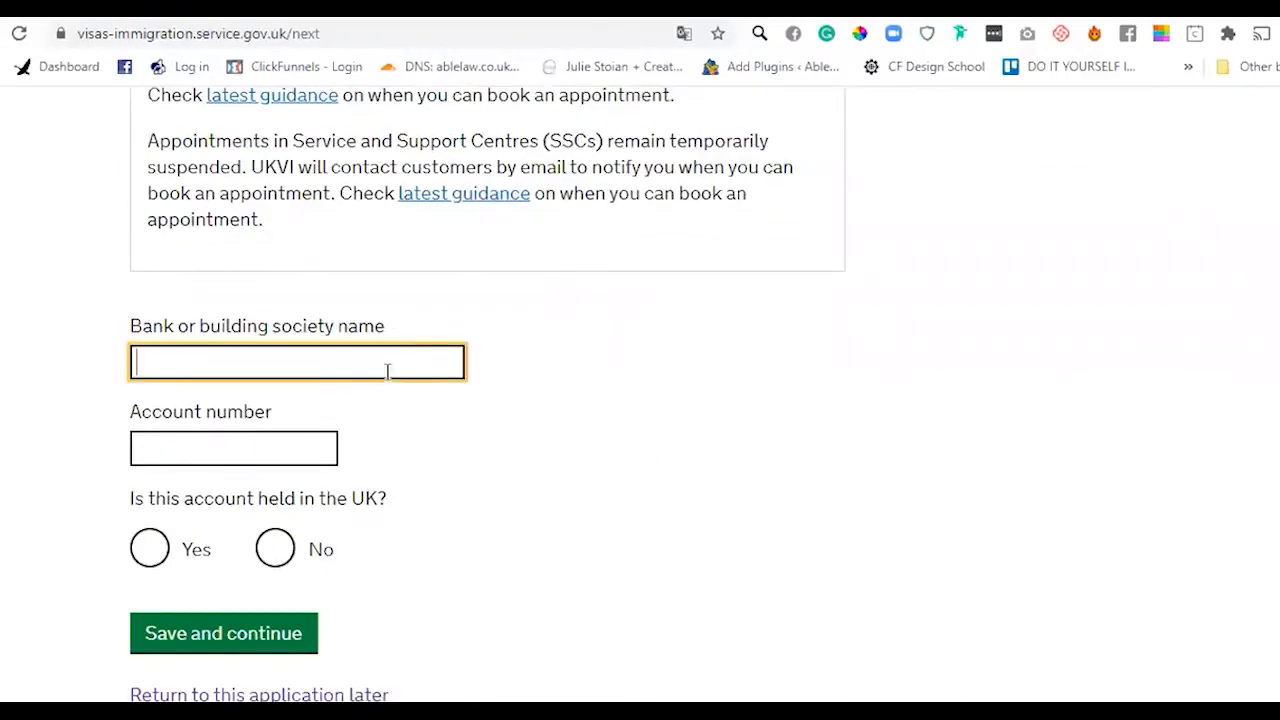
text(a)
key(BackSpace)
text(Sana)
key(BackSpace)
text(tander)
key(Tab)
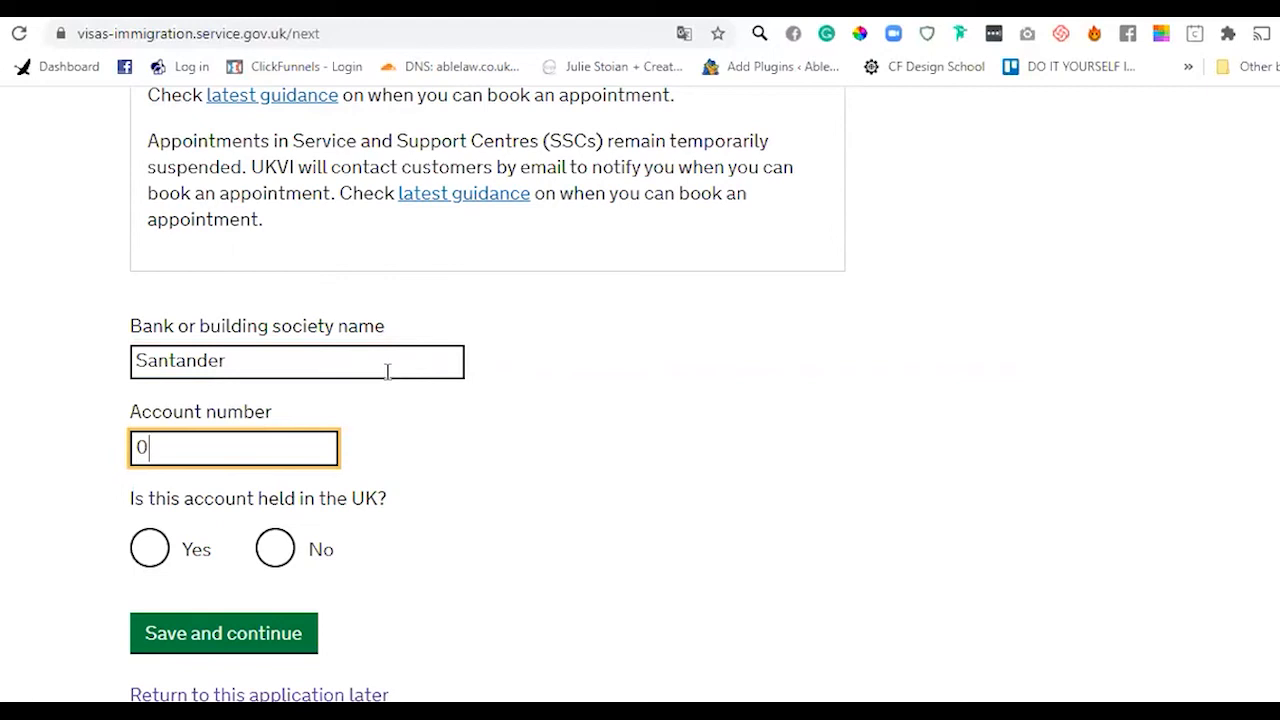
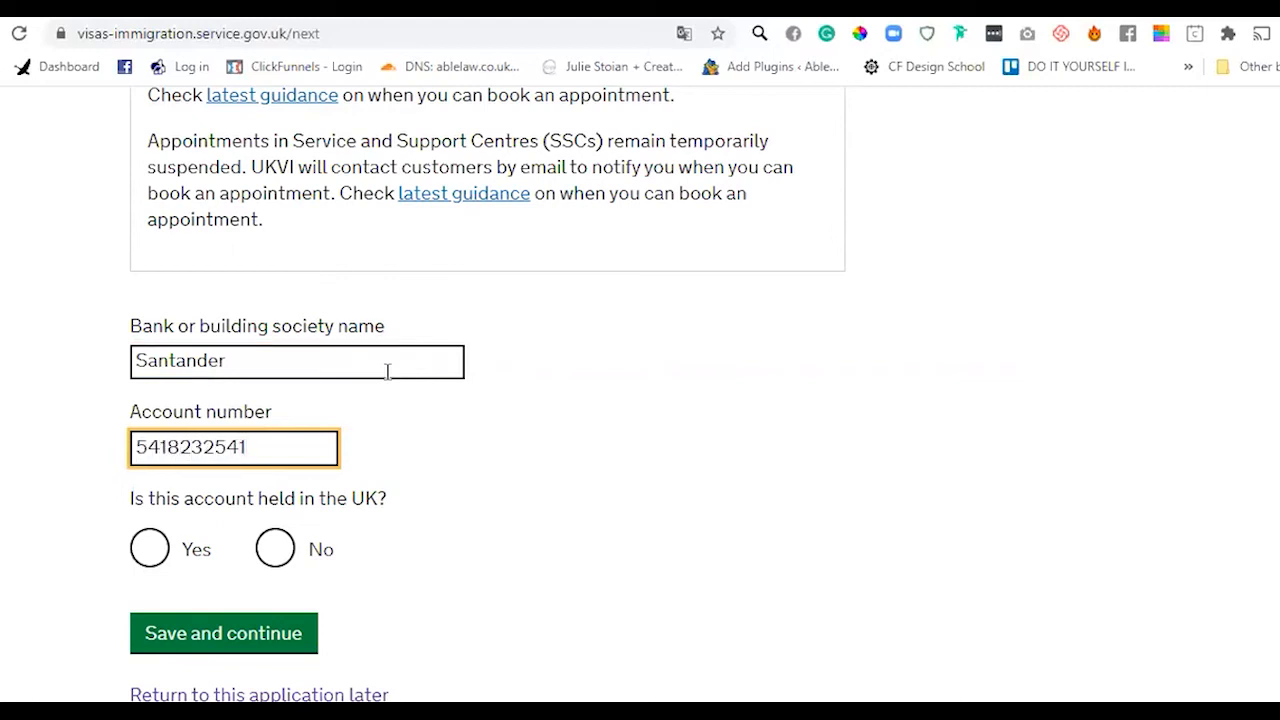
click(150, 553)
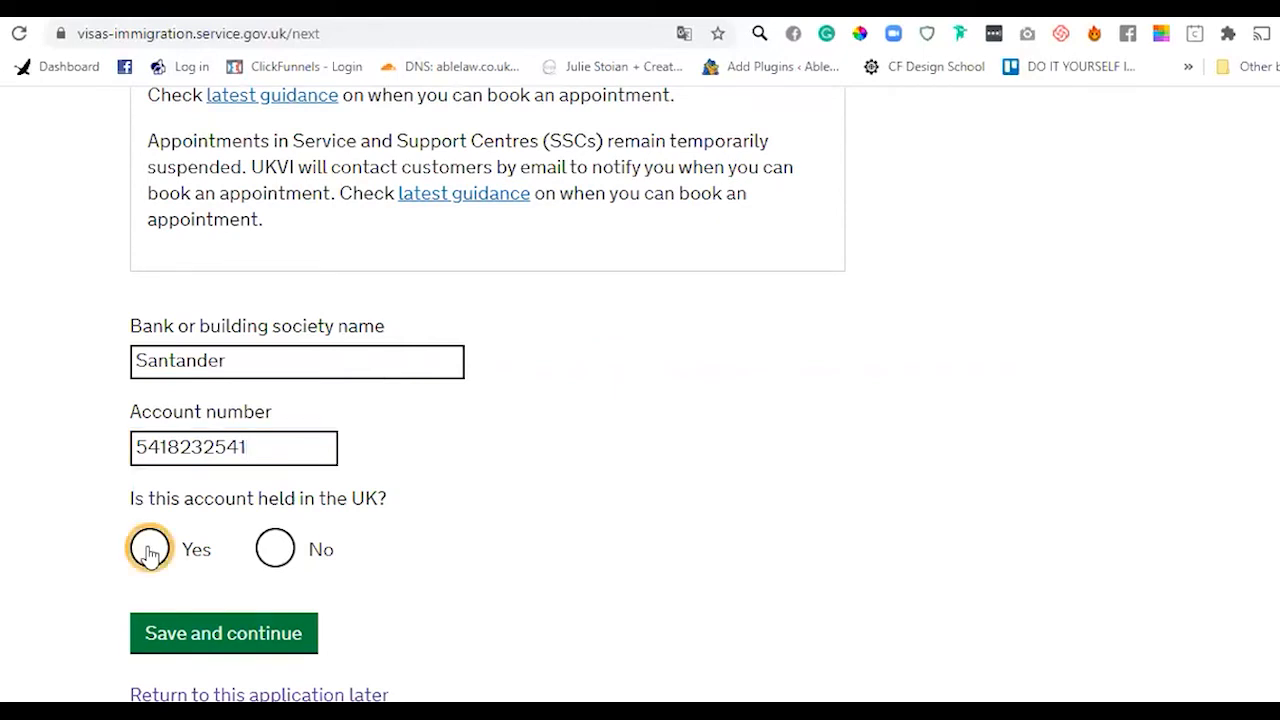
click(235, 642)
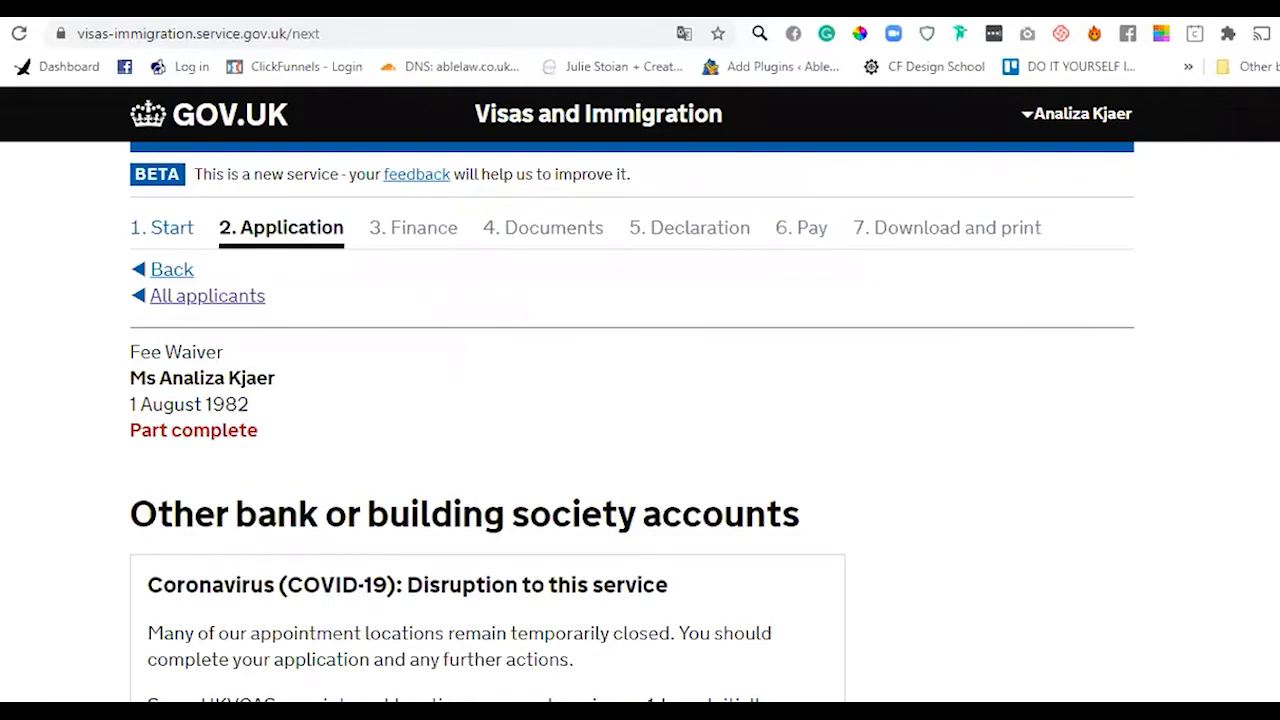
- Answer No to having other bank or building society accounts and save
scroll(643, 486, down, 6)
click(274, 430)
click(276, 518)
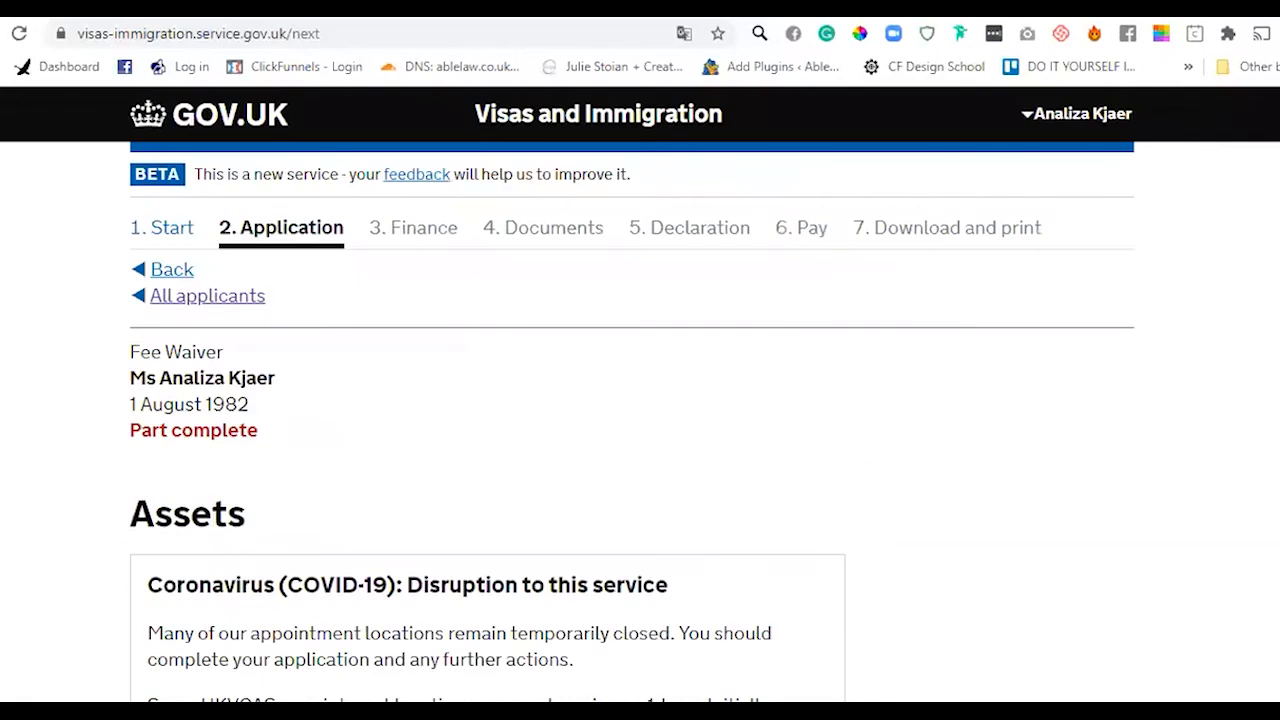
- Answer No to owning any assets and save
scroll(640, 400, down, 5)
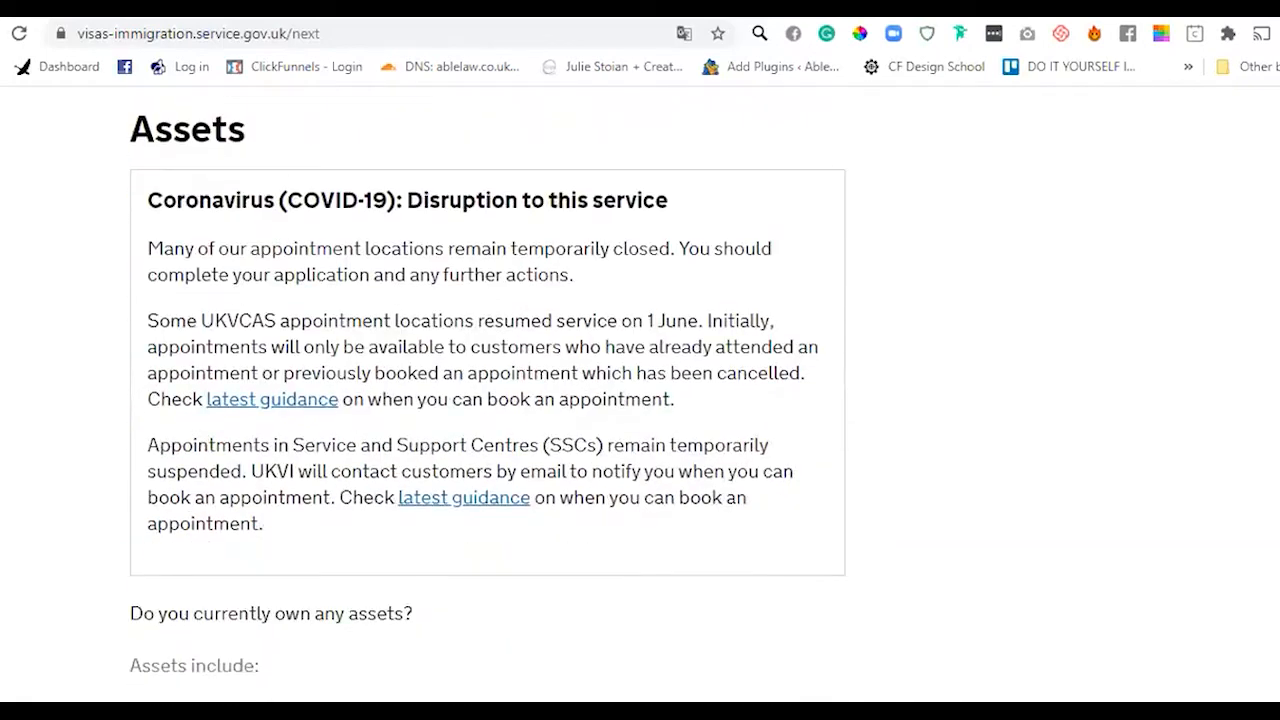
scroll(640, 400, up, 2)
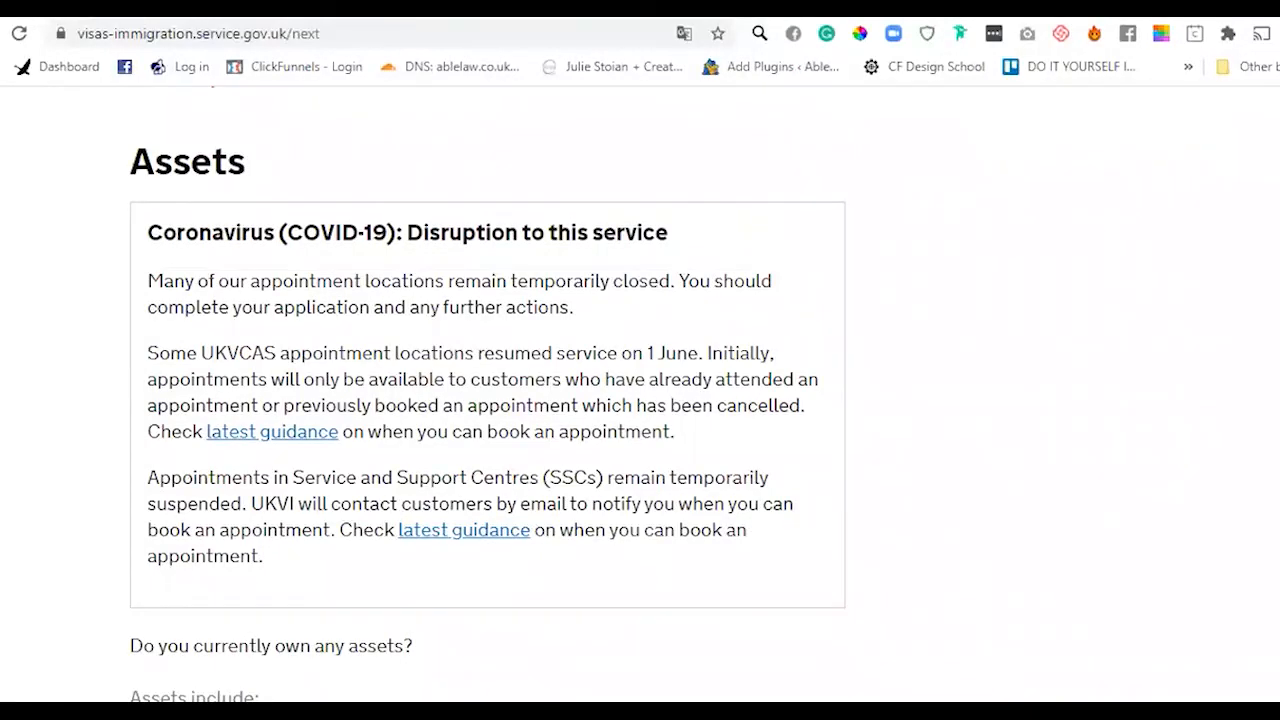
scroll(640, 400, down, 1)
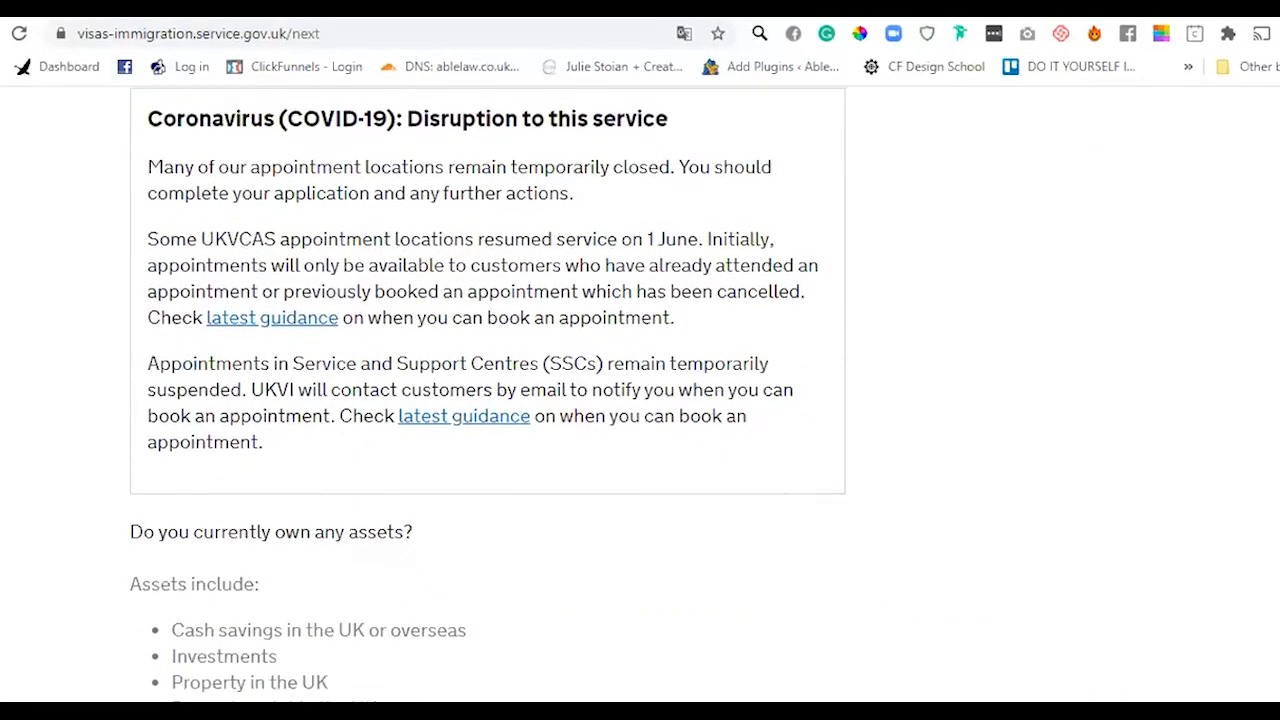
scroll(488, 400, down, 2)
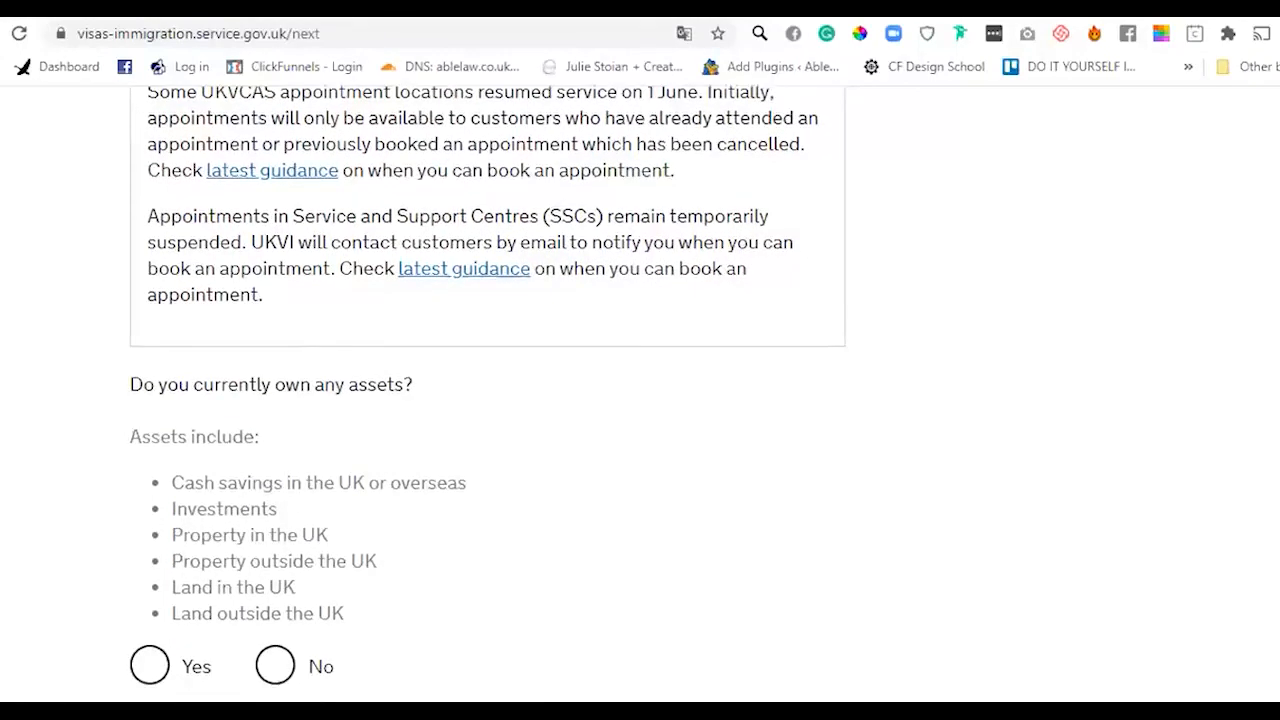
click(275, 574)
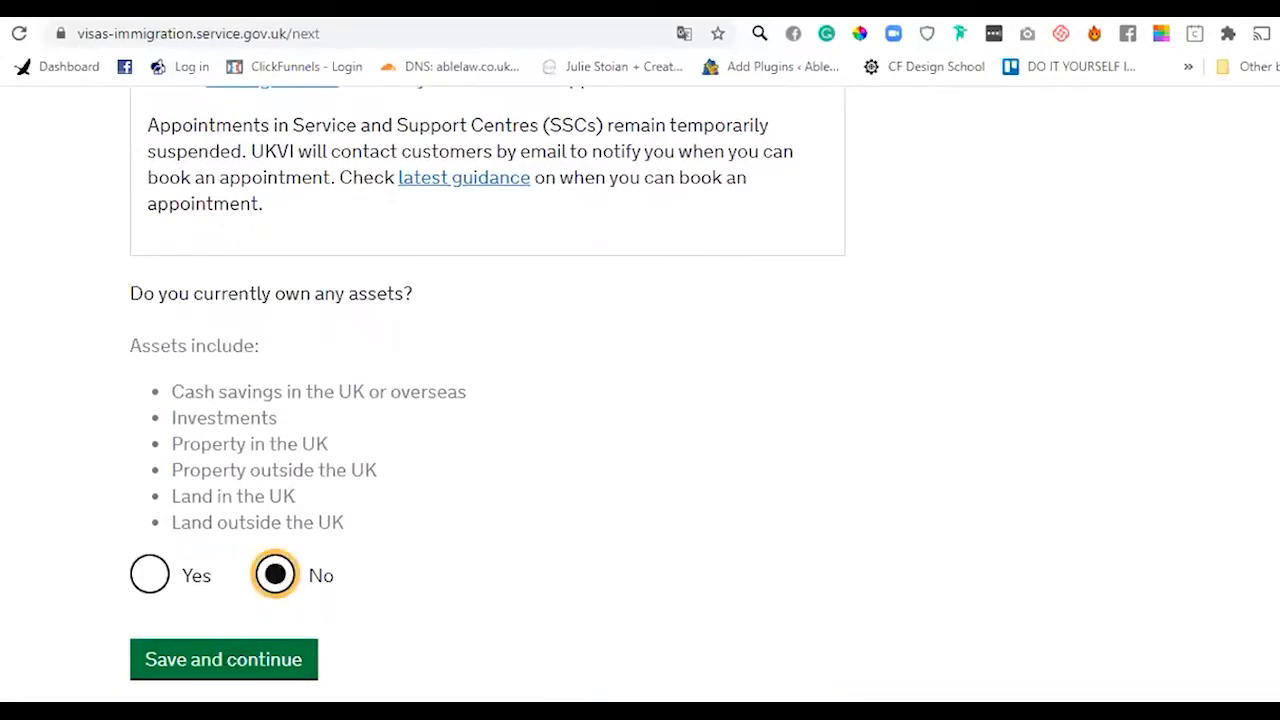
scroll(500, 400, down, 1)
click(249, 558)
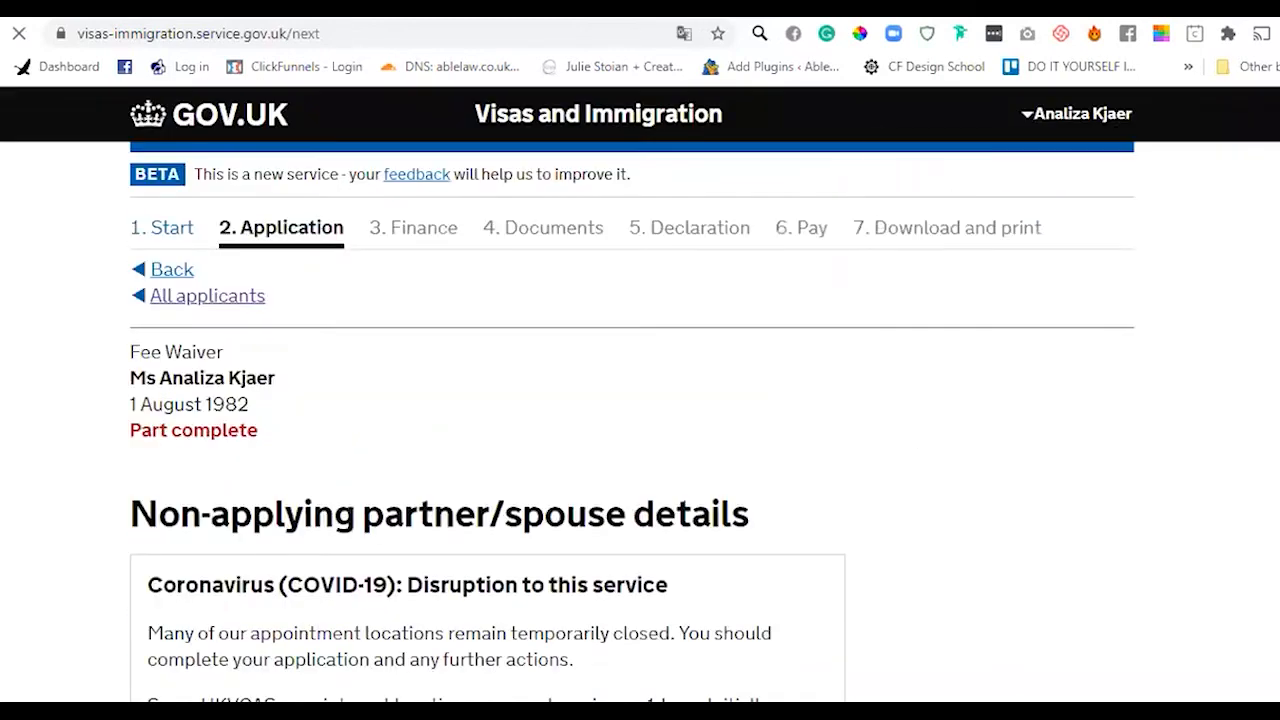
- Change the non-applying partner/spouse answer from Yes to No and save
scroll(640, 400, down, 3)
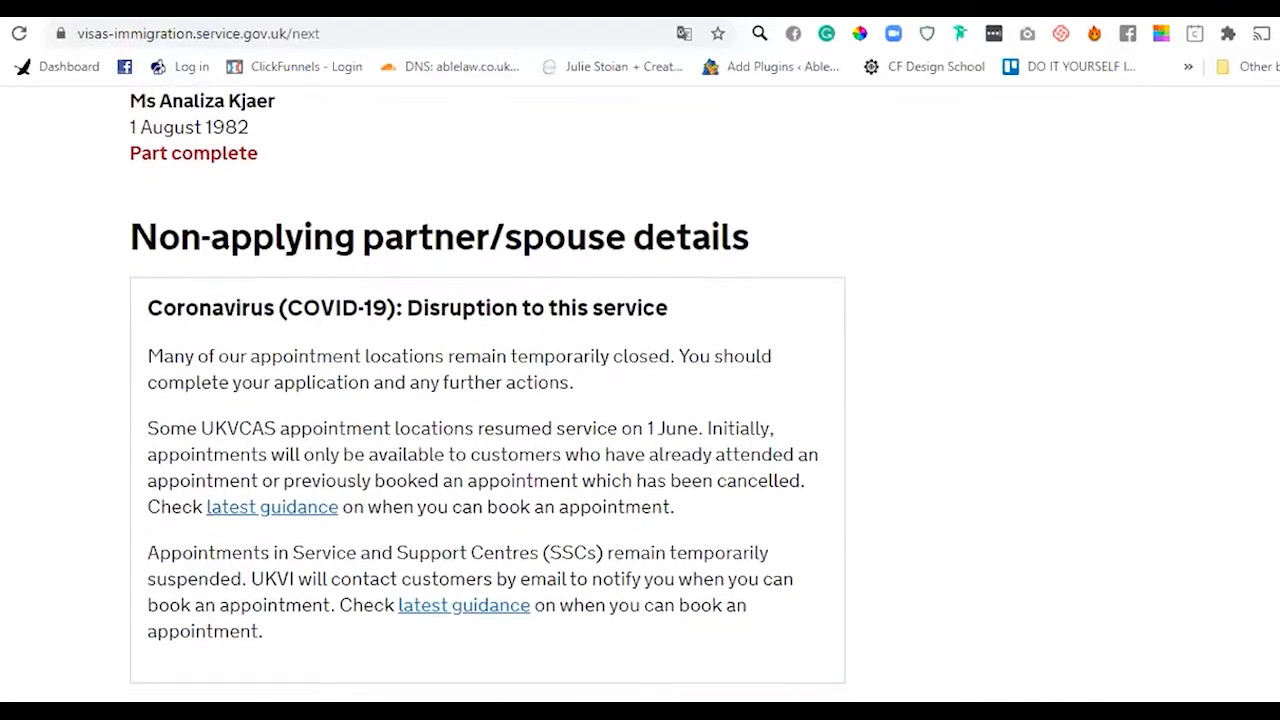
scroll(487, 400, down, 2)
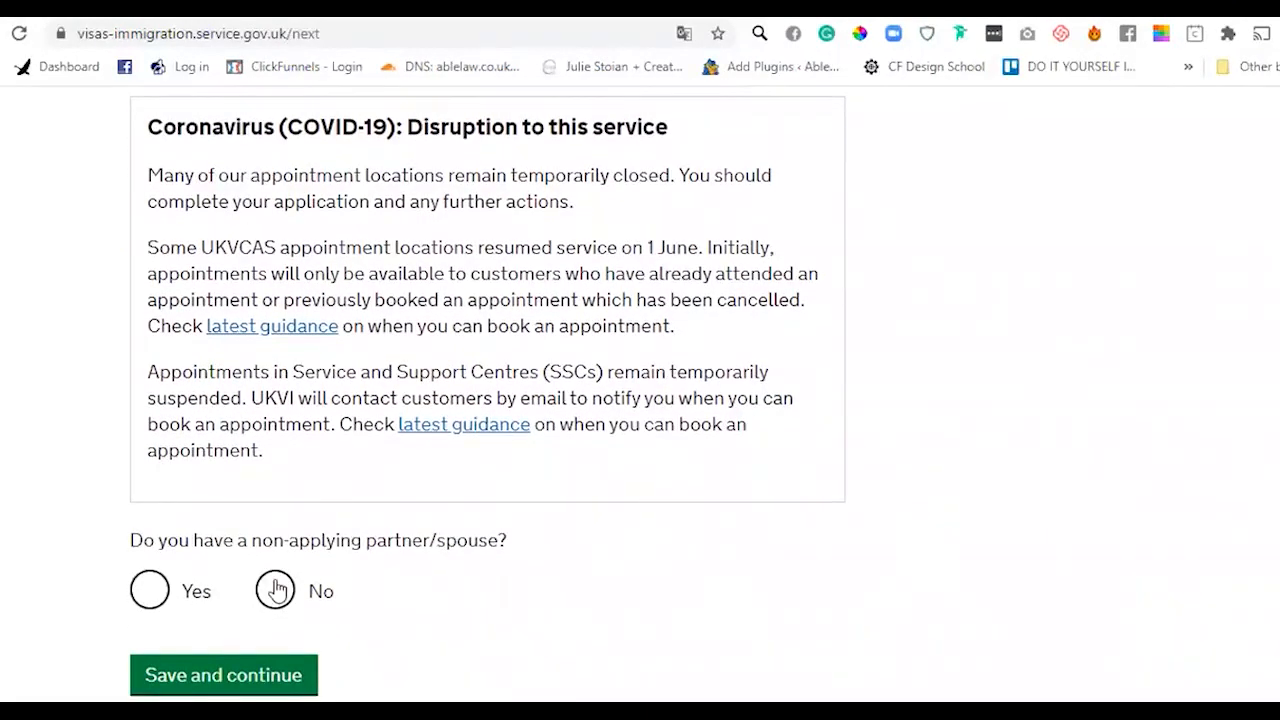
click(146, 593)
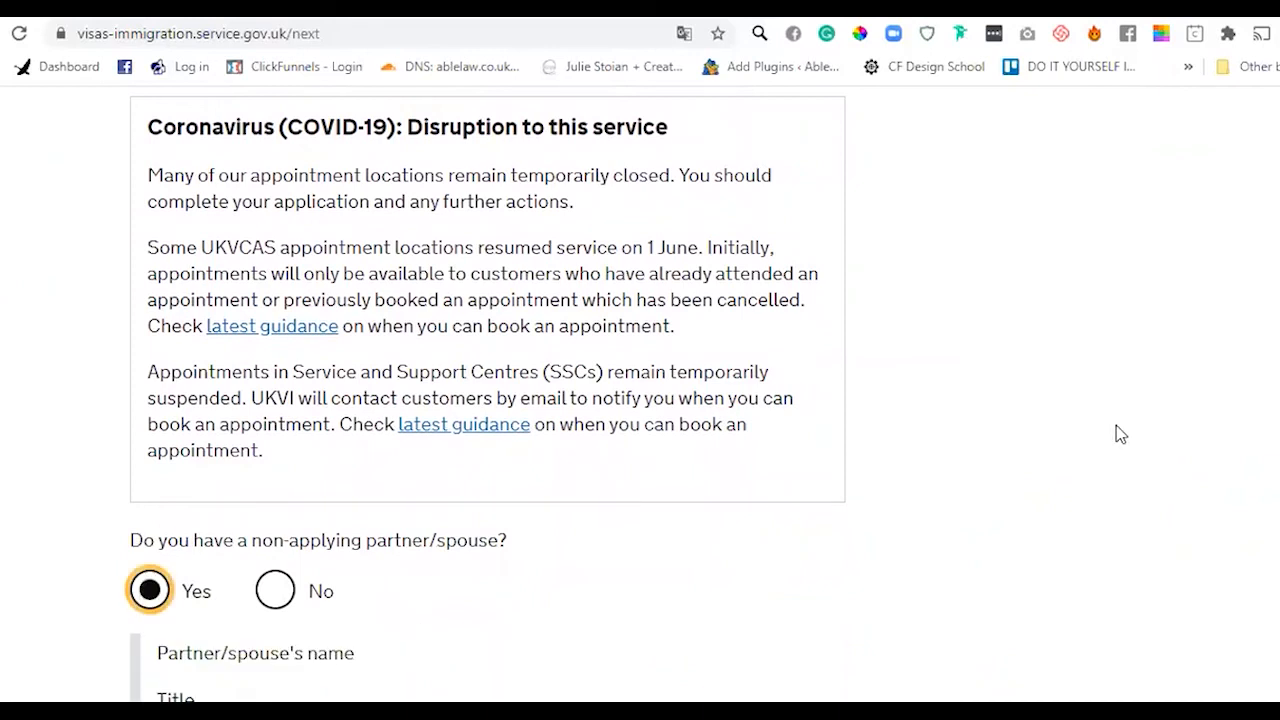
scroll(487, 400, down, 1)
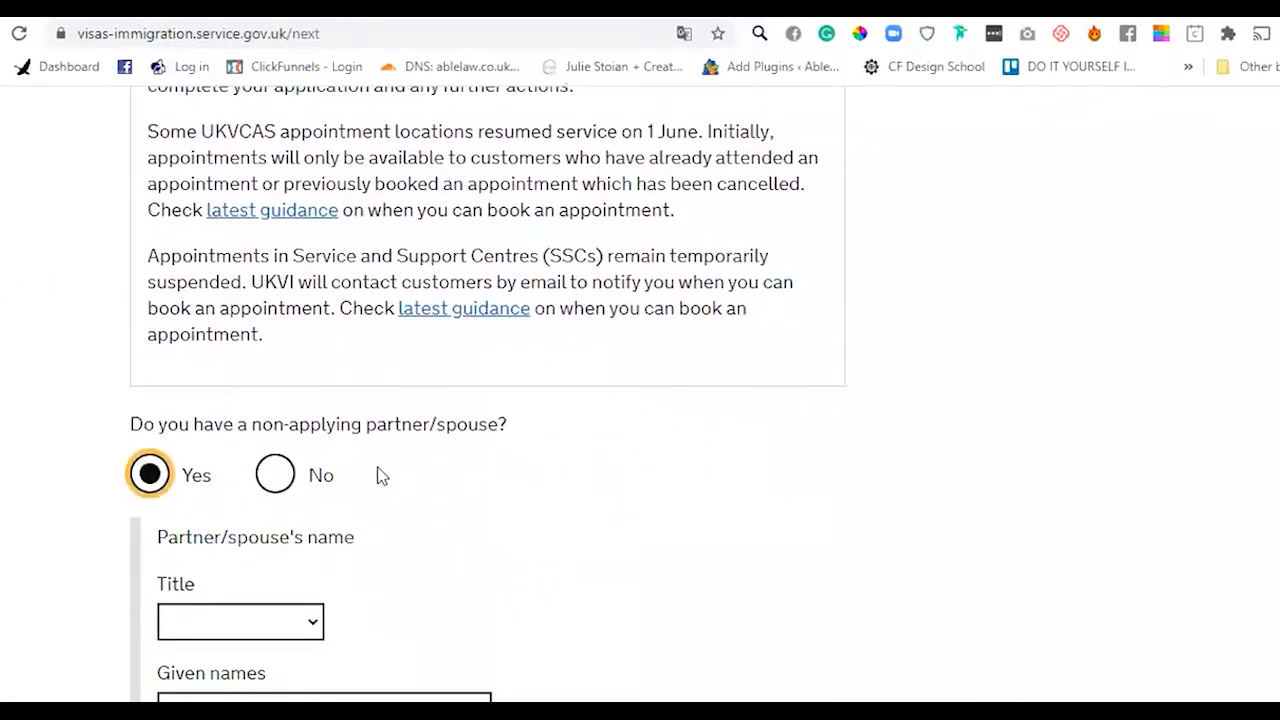
click(284, 486)
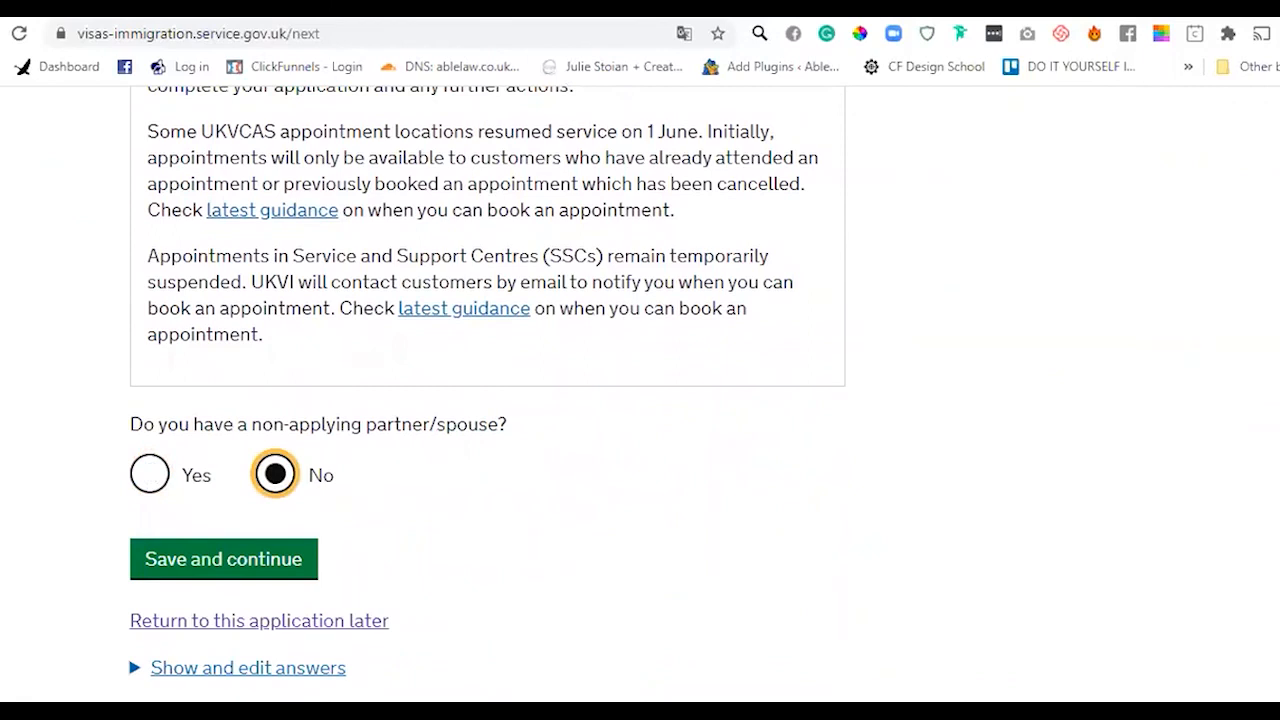
scroll(374, 454, down, 1)
click(271, 457)
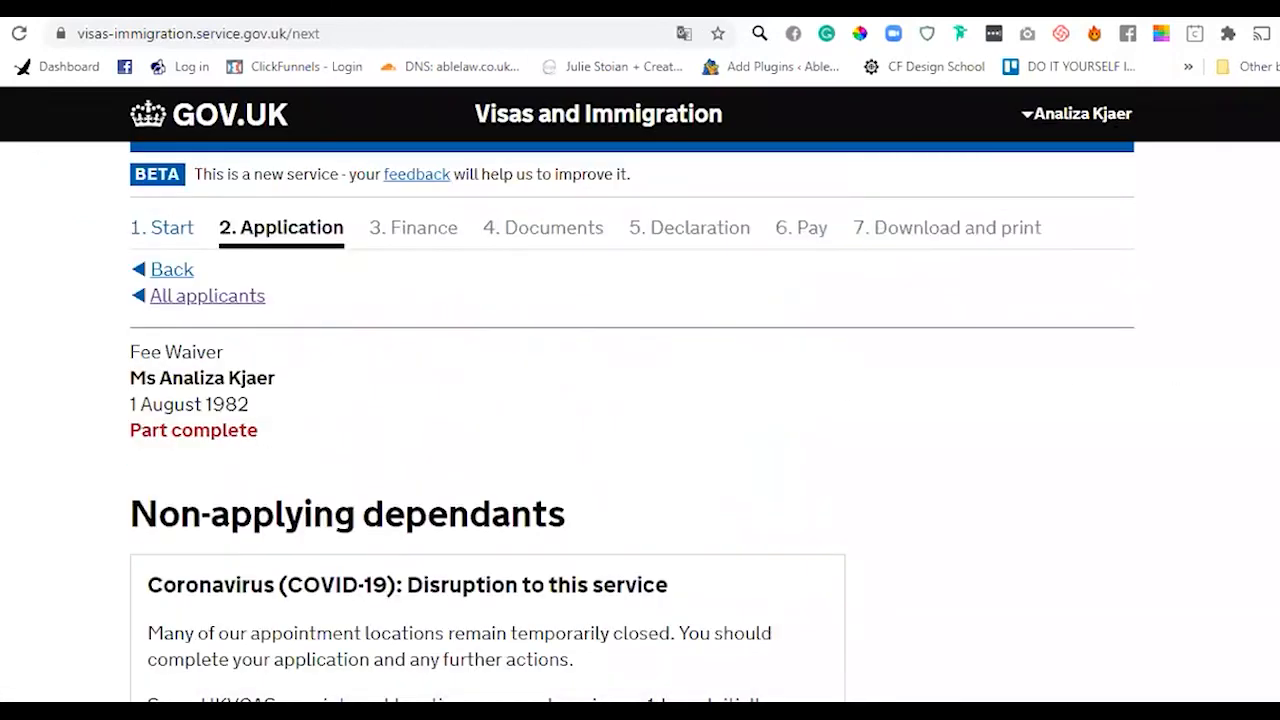
- Answer No to having non-applying dependants and save to reach Check your answers
scroll(1106, 509, down, 5)
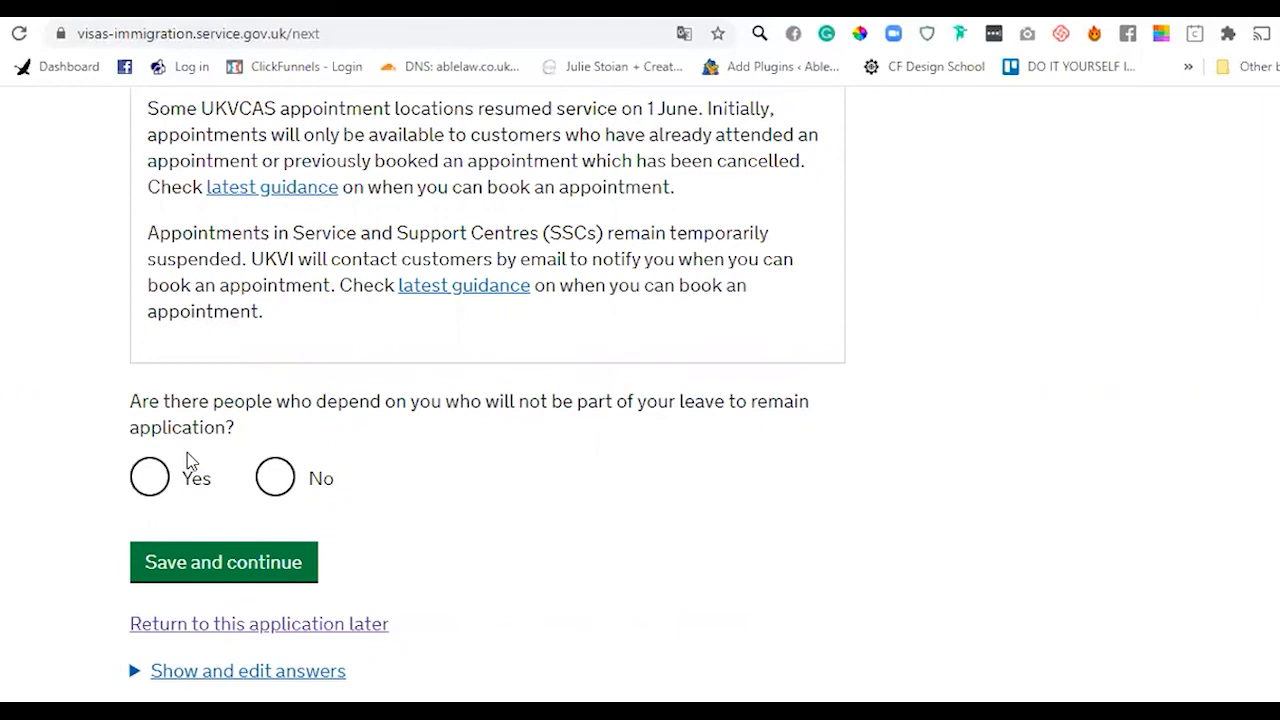
drag(160, 404, 250, 433)
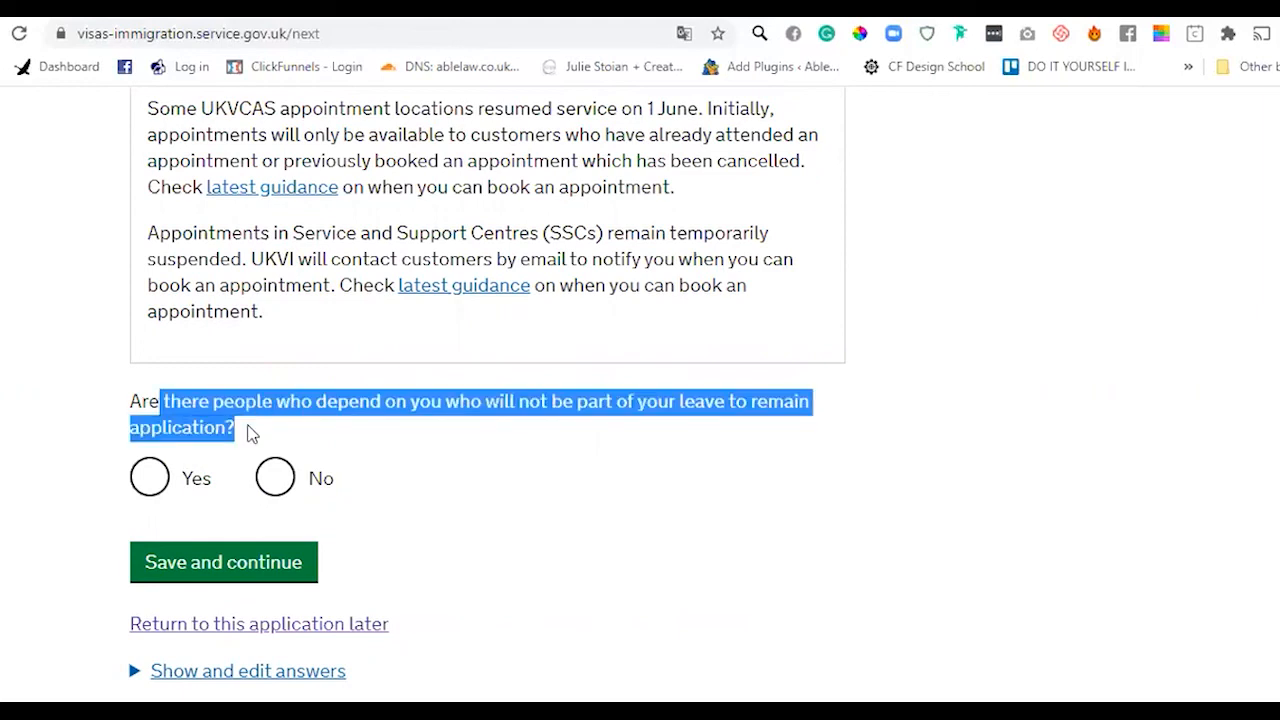
click(250, 433)
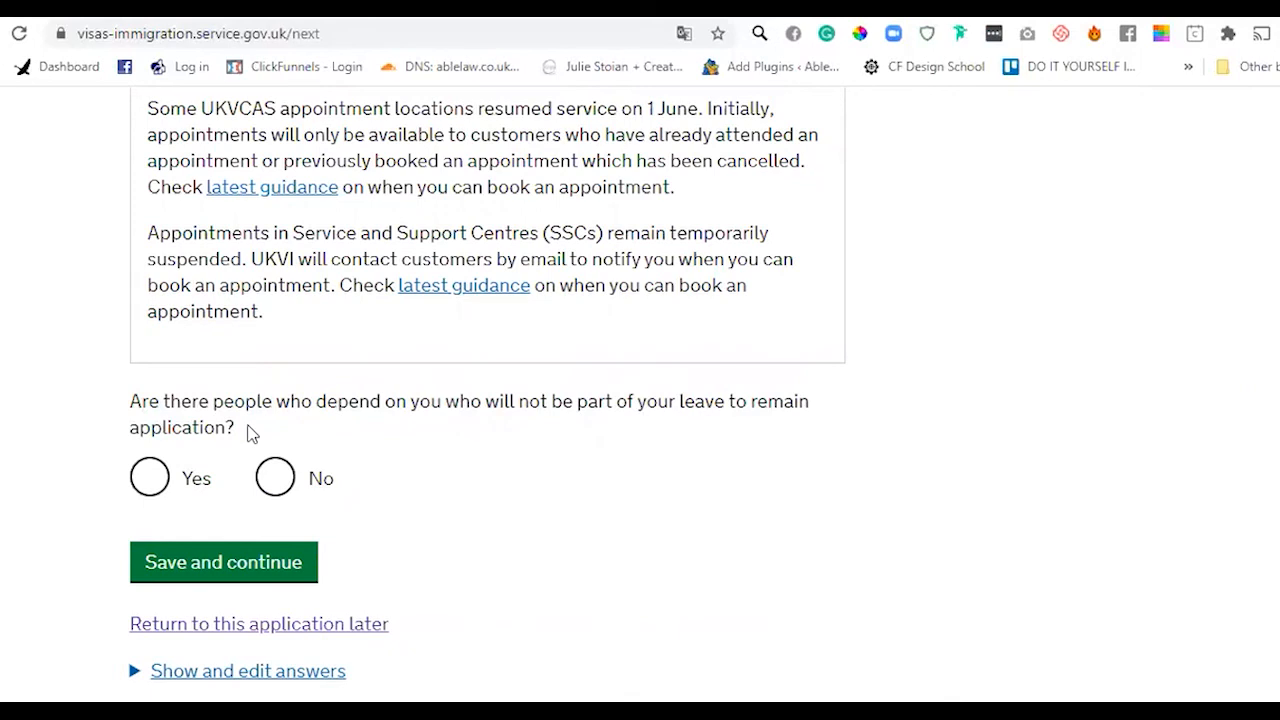
click(292, 493)
click(259, 566)
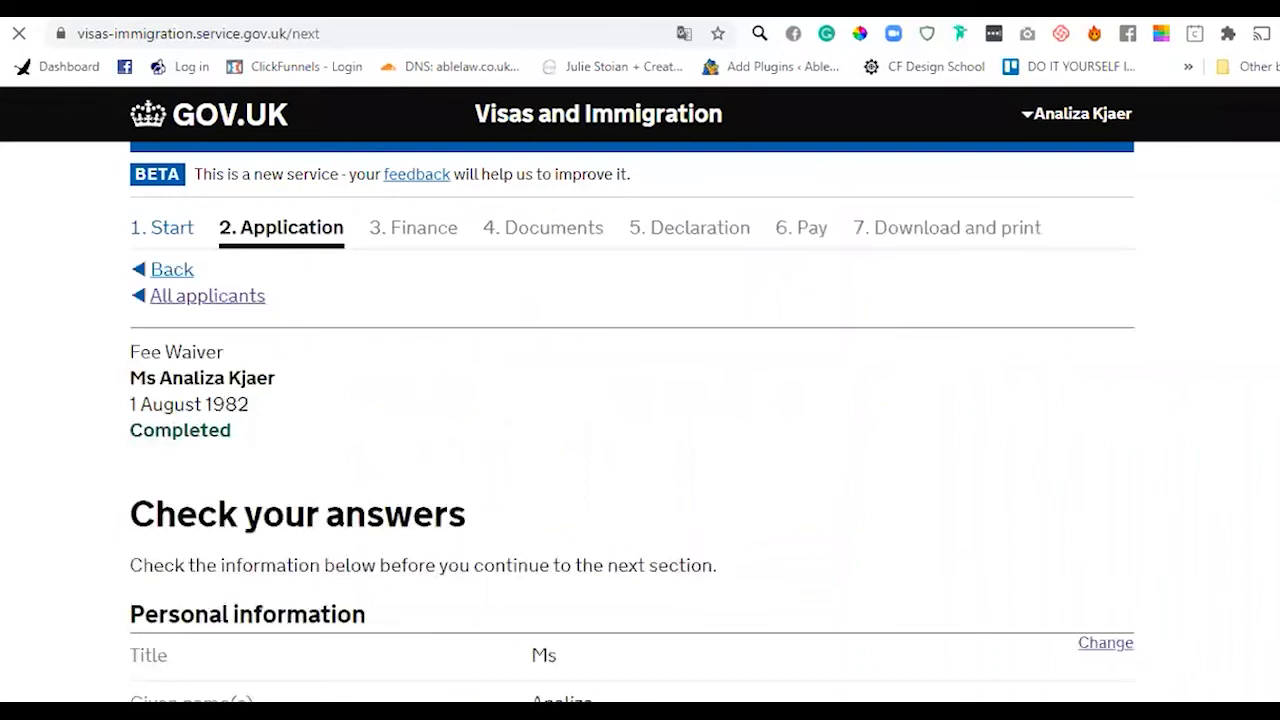
- Look over the saved answers, then reopen the Title and name answers with Change
scroll(640, 400, down, 3)
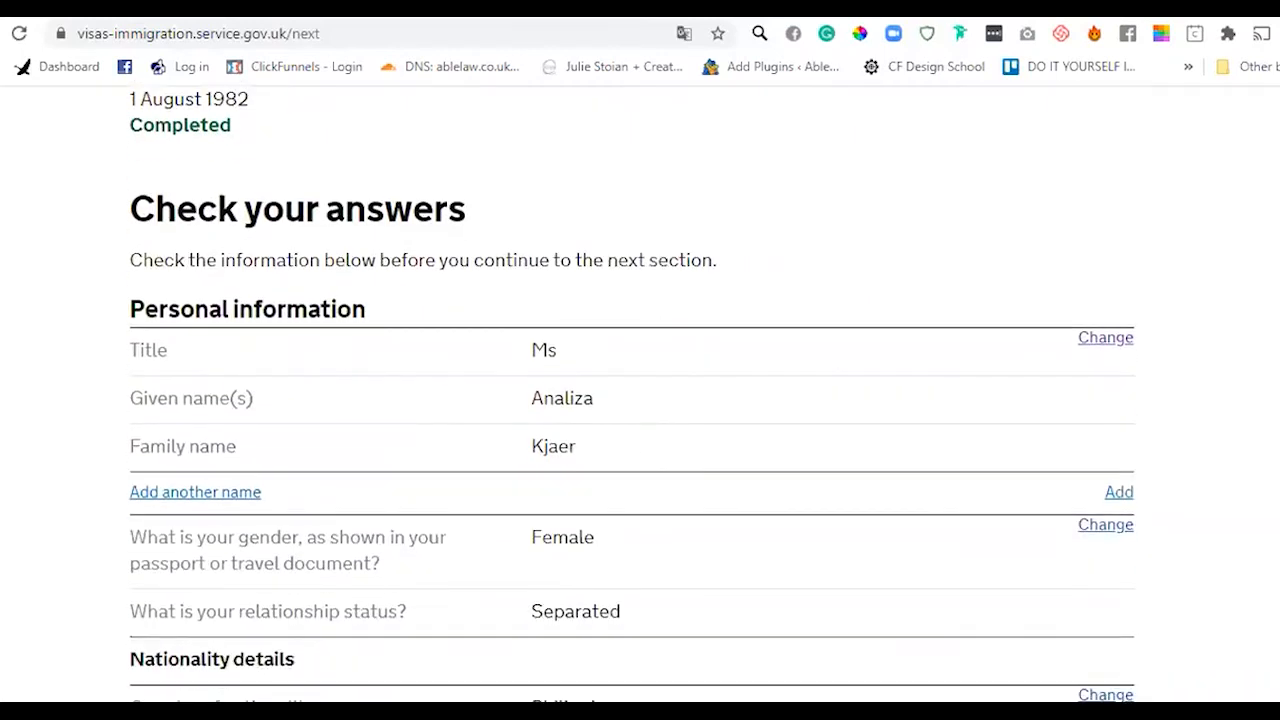
scroll(877, 303, up, 1)
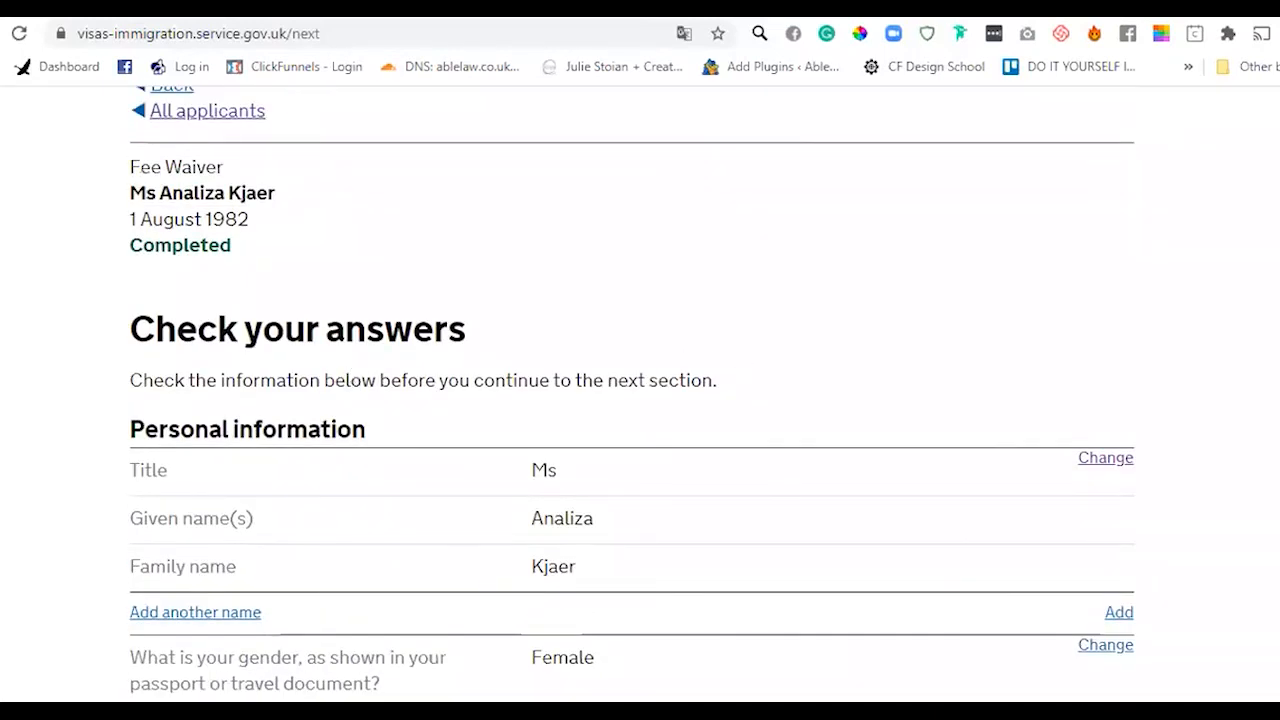
scroll(640, 400, down, 6)
scroll(640, 400, up, 4)
scroll(640, 400, down, 1)
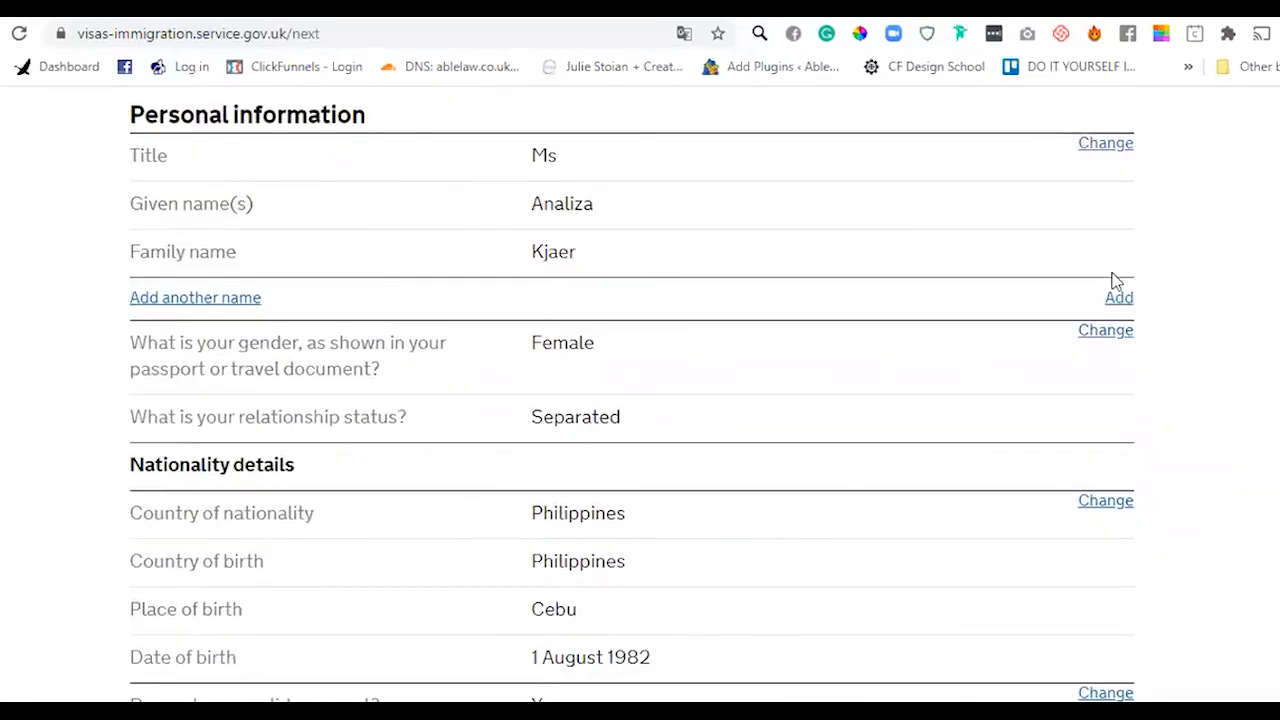
click(1107, 146)
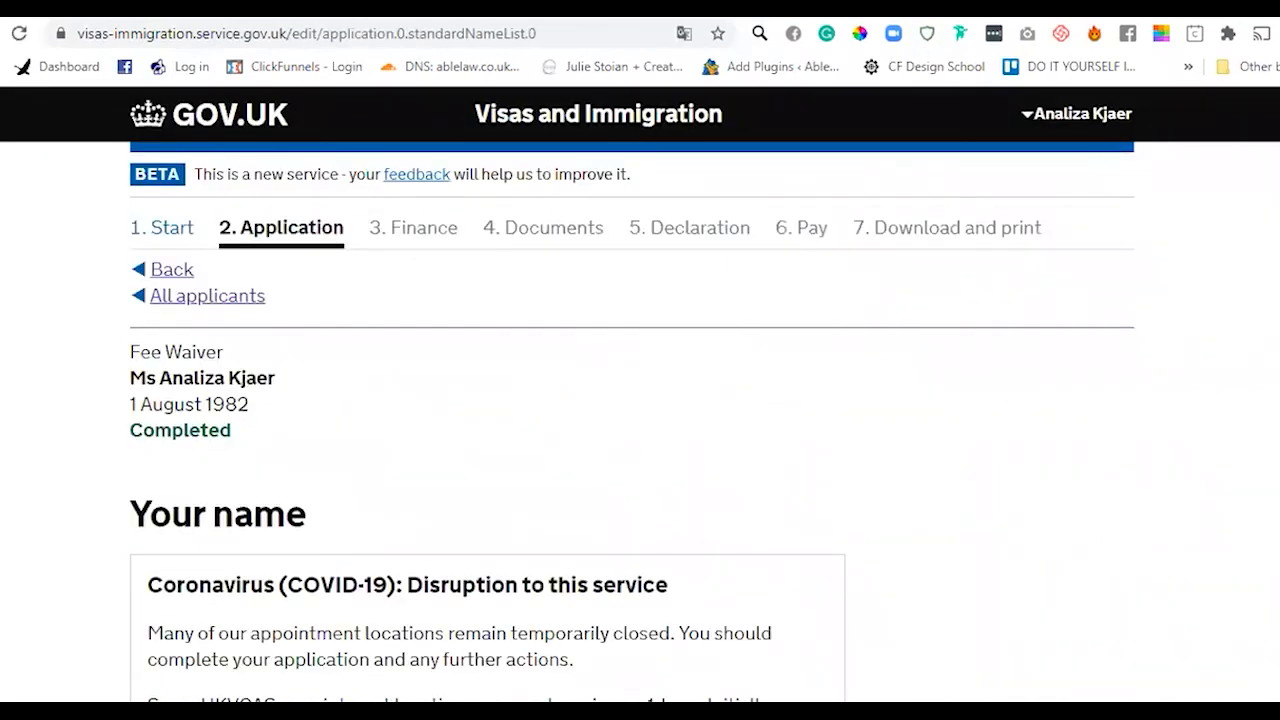
- Expand the earlier answers and save the name details unchanged
scroll(677, 306, down, 5)
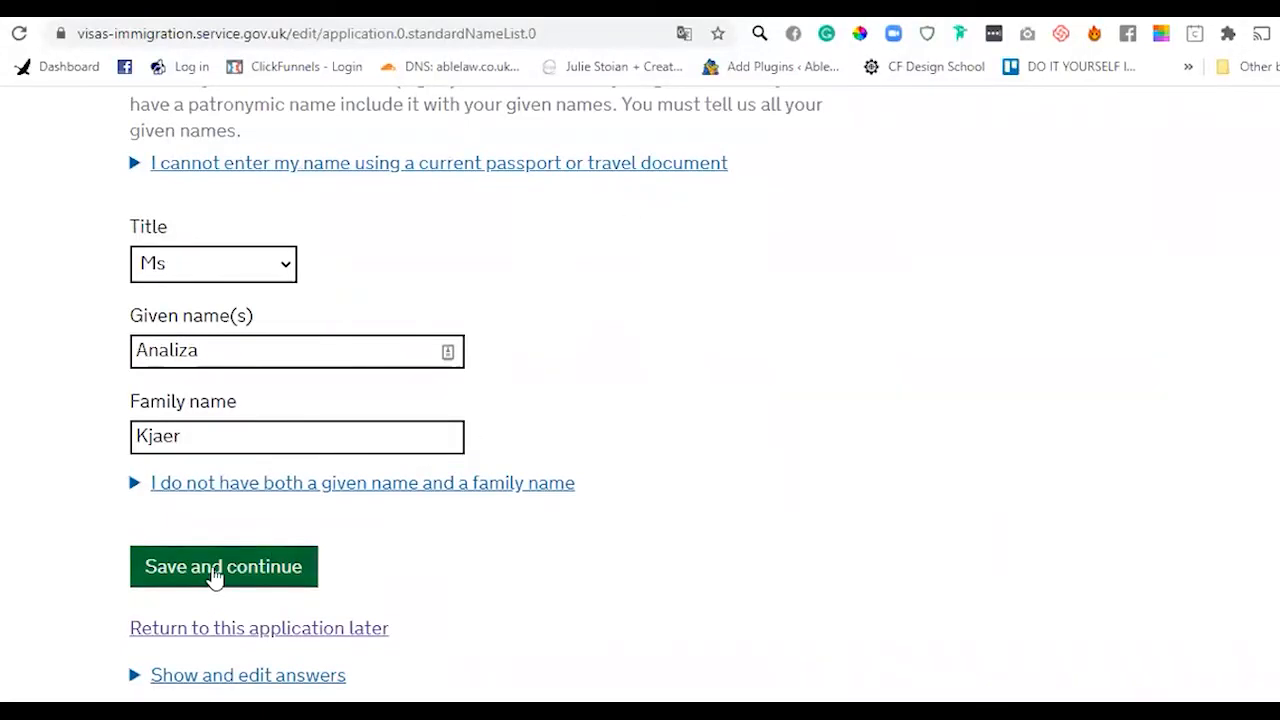
click(222, 678)
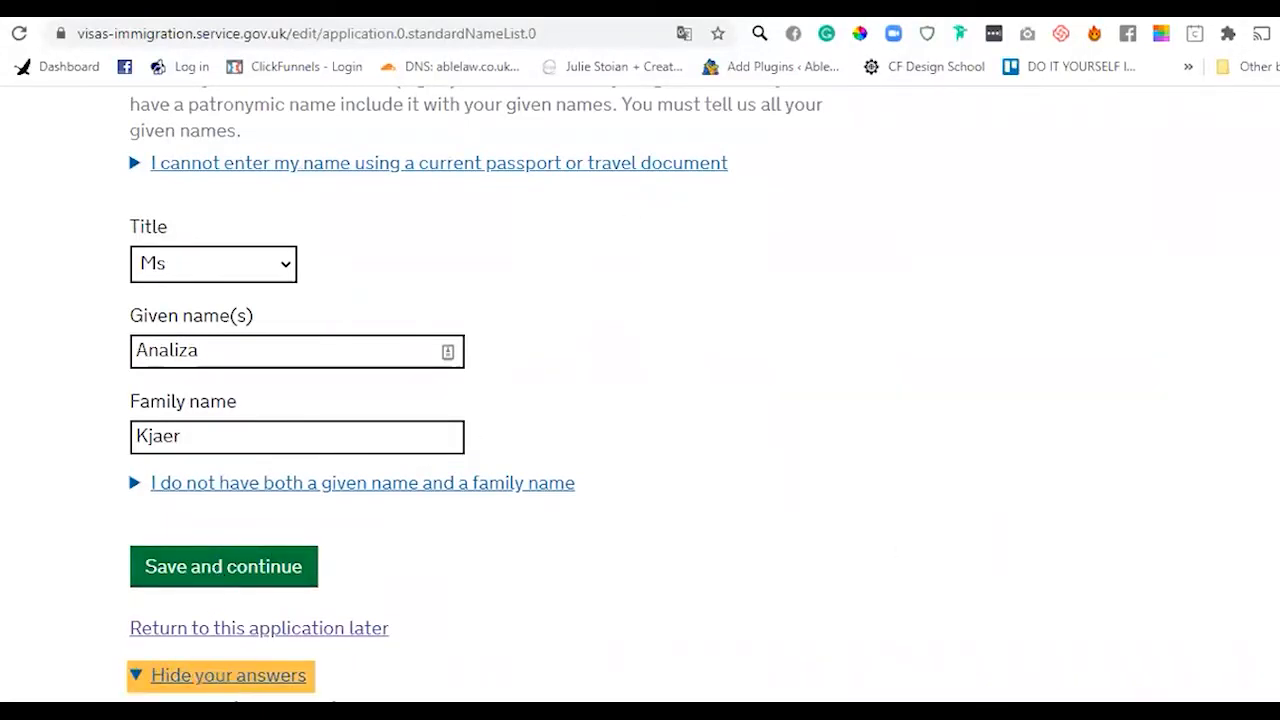
scroll(632, 393, down, 15)
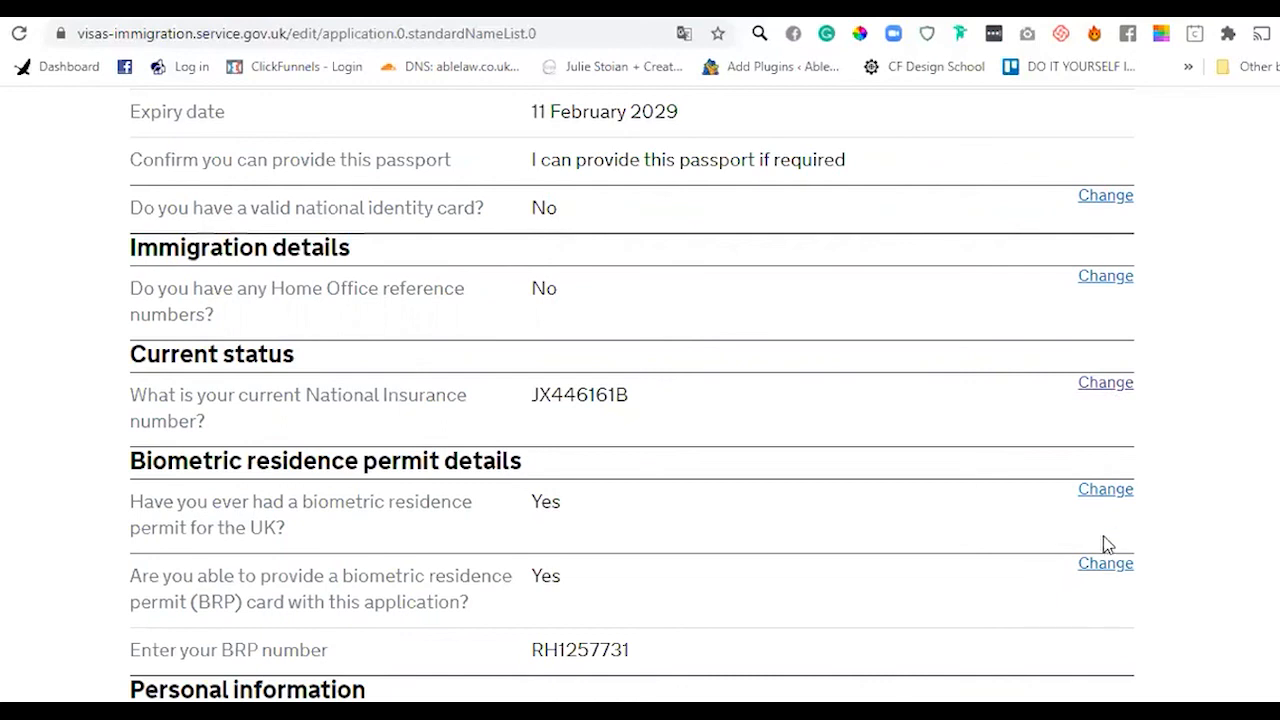
scroll(640, 392, down, 12)
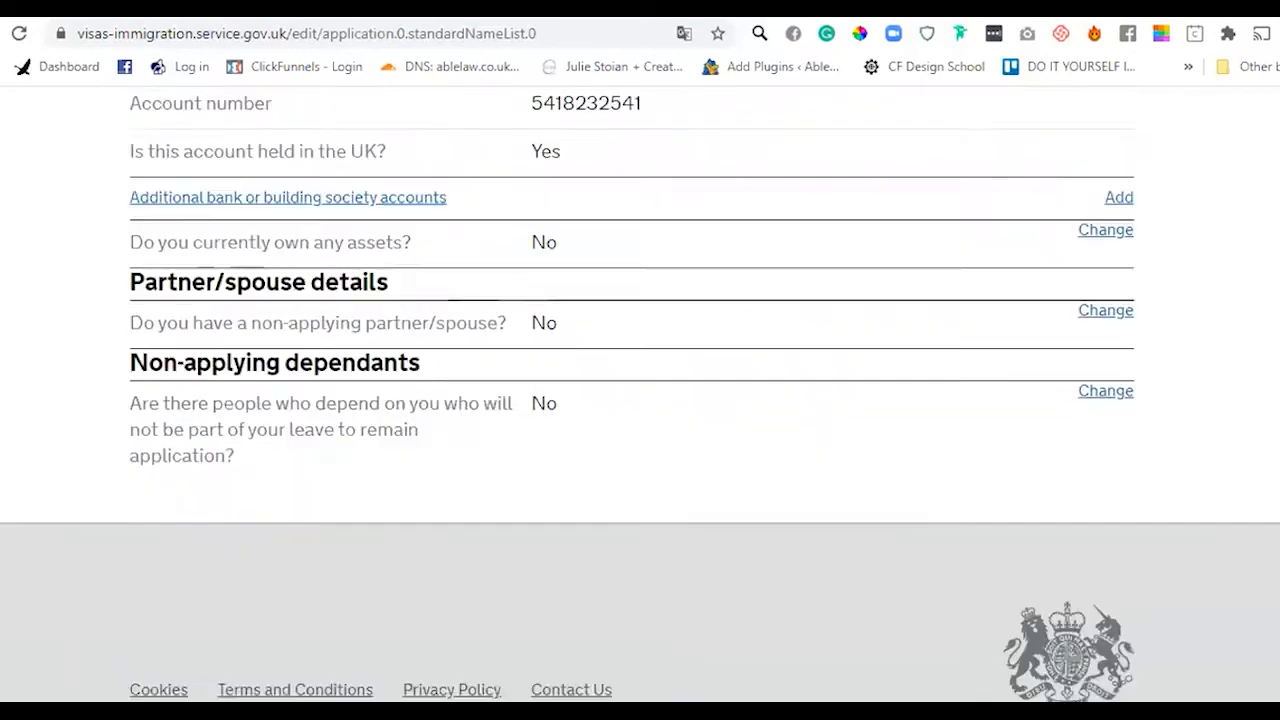
scroll(640, 392, up, 20)
scroll(640, 392, down, 2)
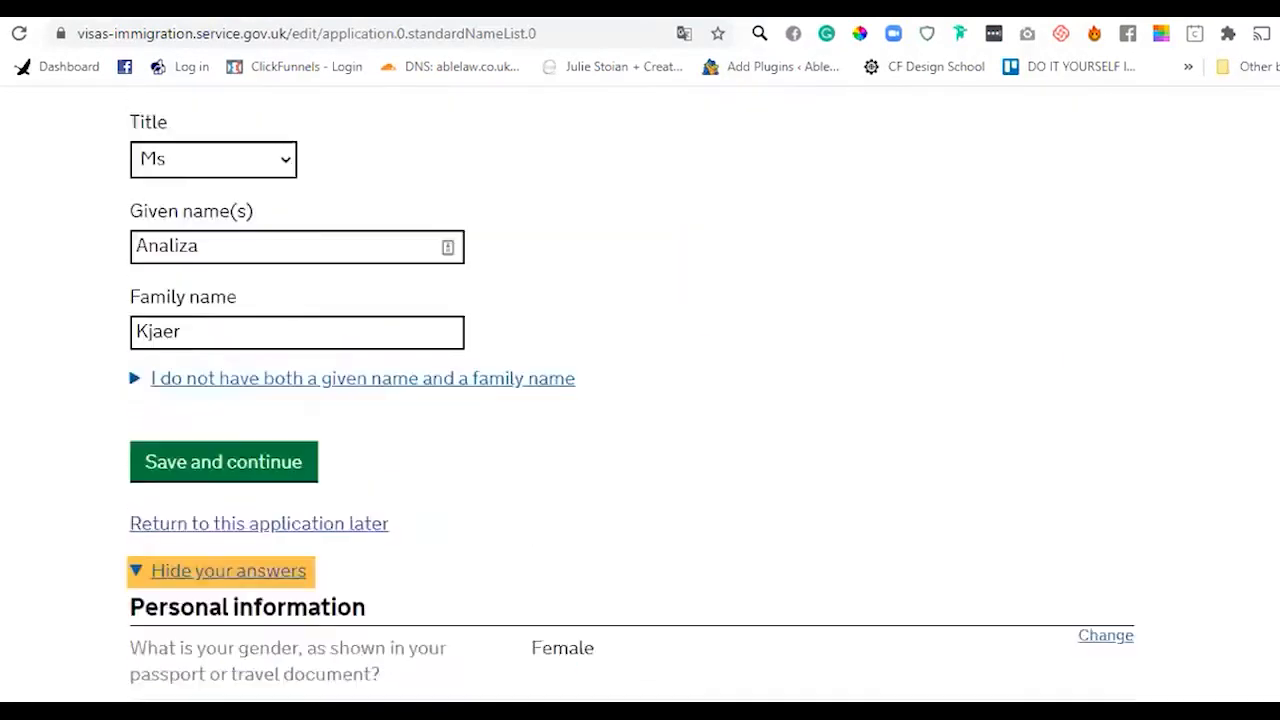
click(180, 422)
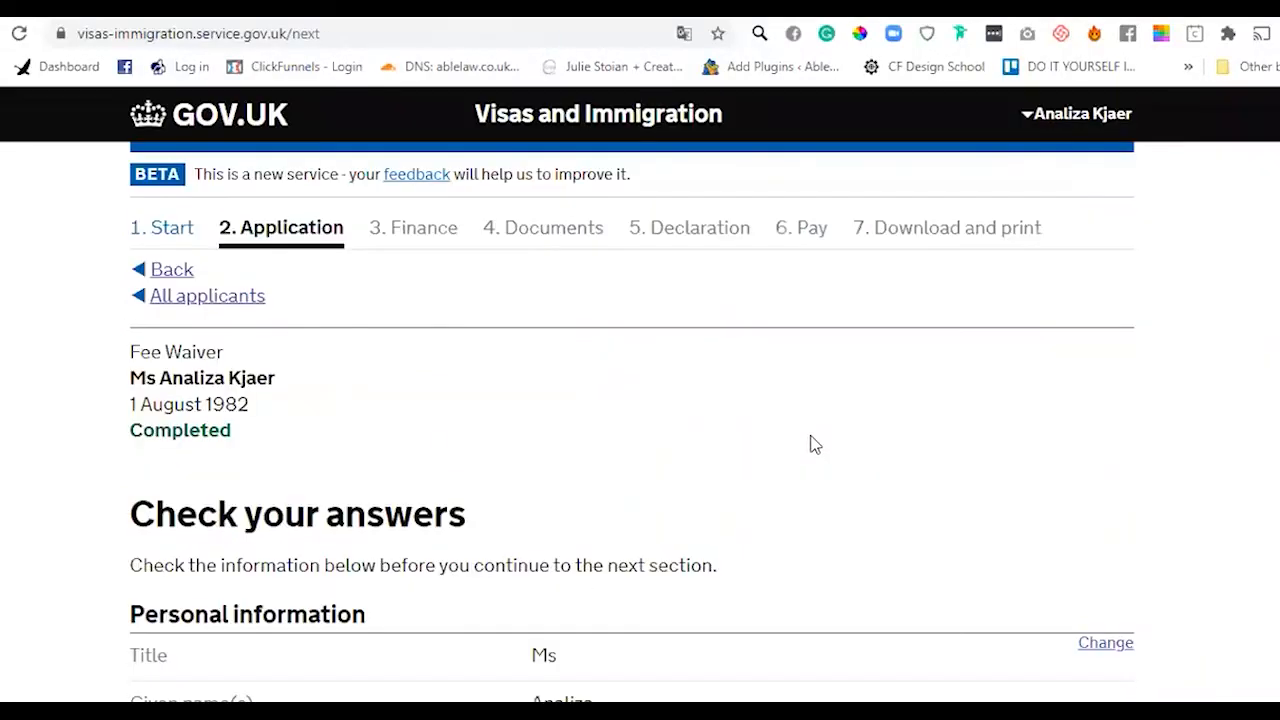
- Confirm Check your answers and continue on All applicants without adding another applicant
scroll(640, 400, down, 20)
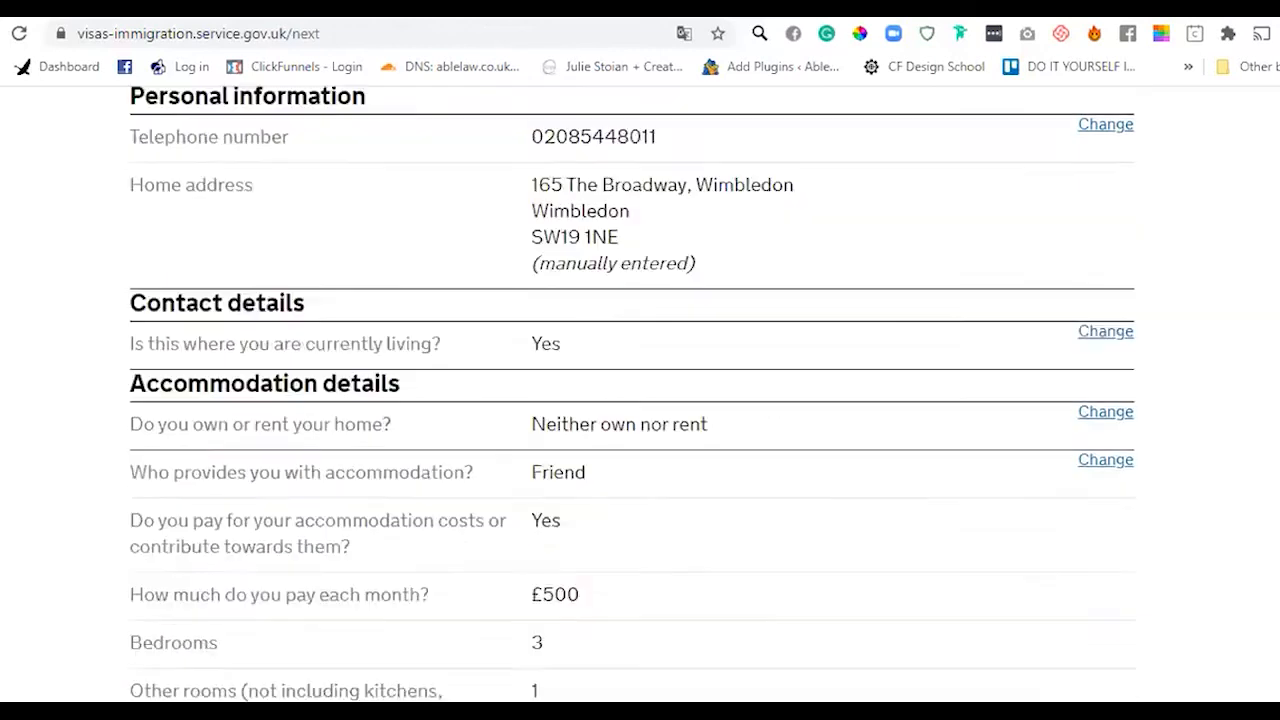
scroll(640, 400, down, 6)
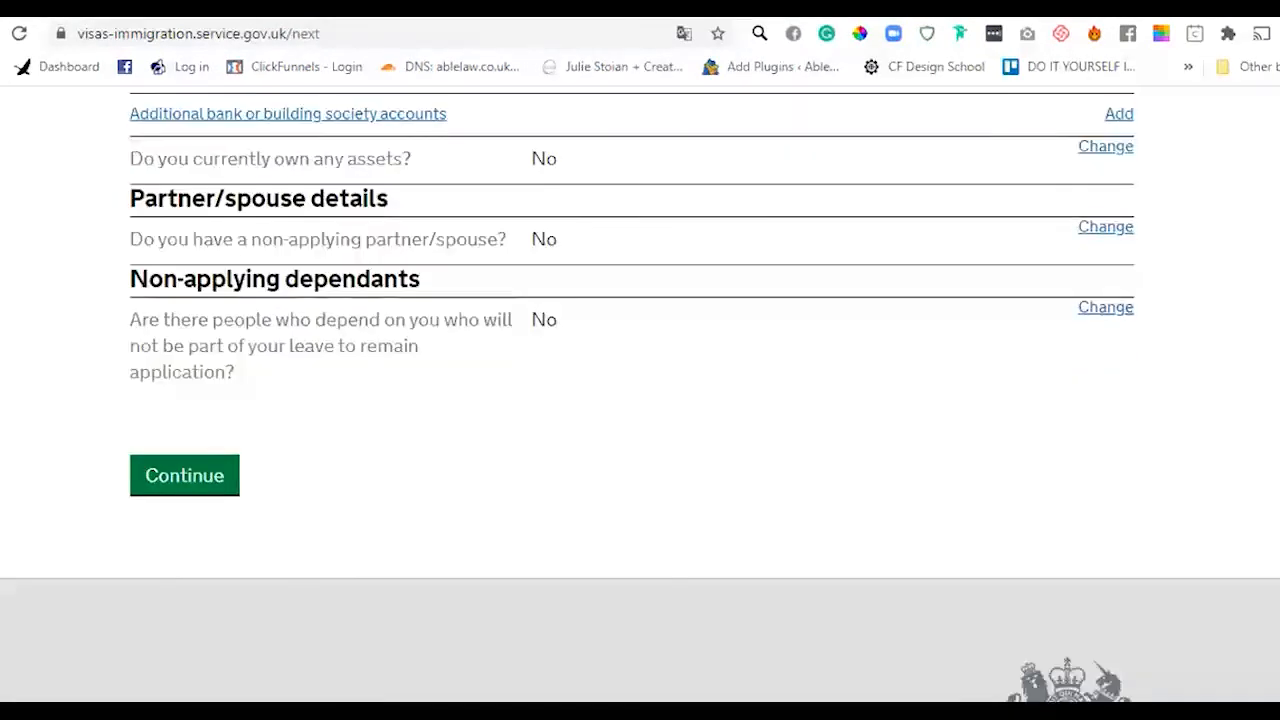
click(182, 477)
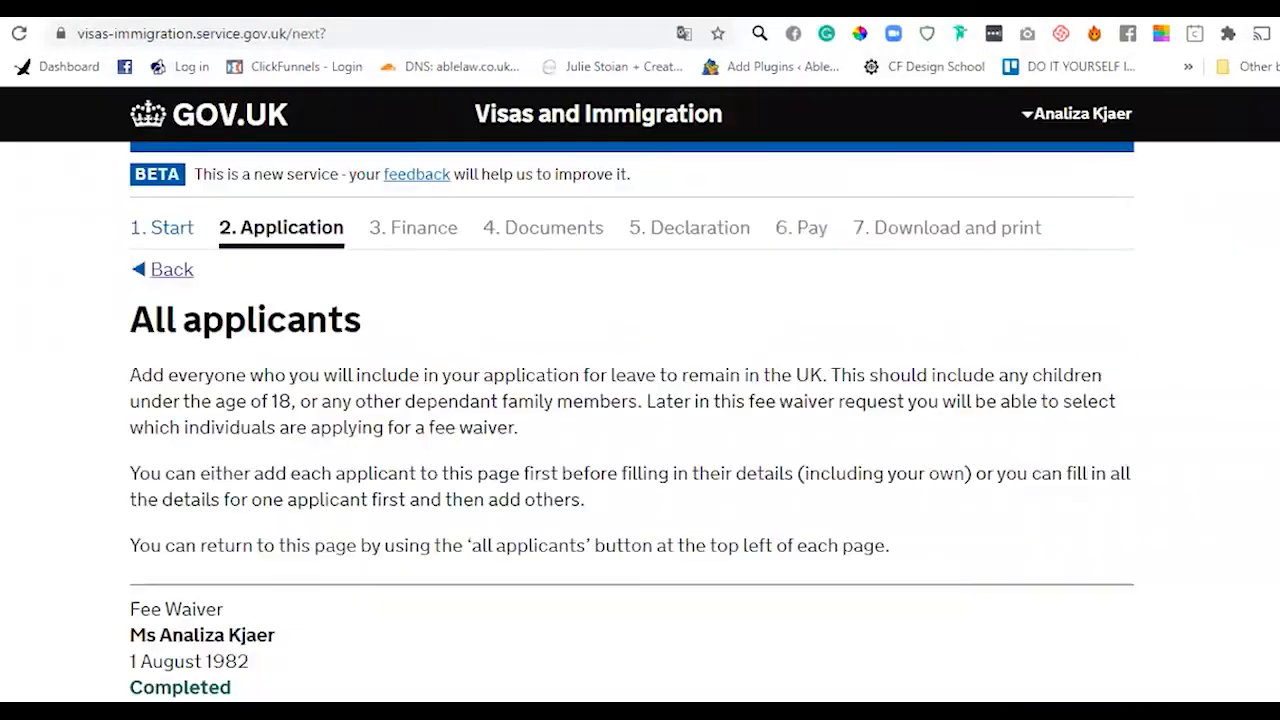
scroll(640, 400, down, 8)
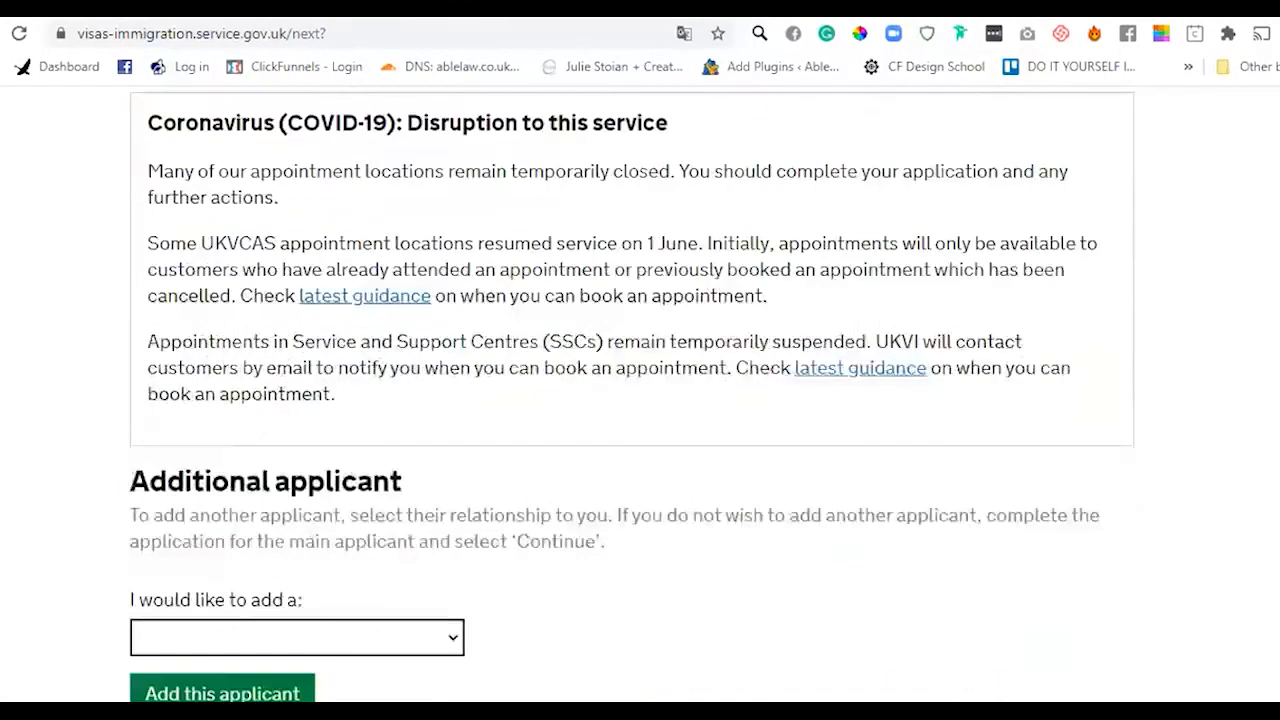
scroll(125, 590, down, 2)
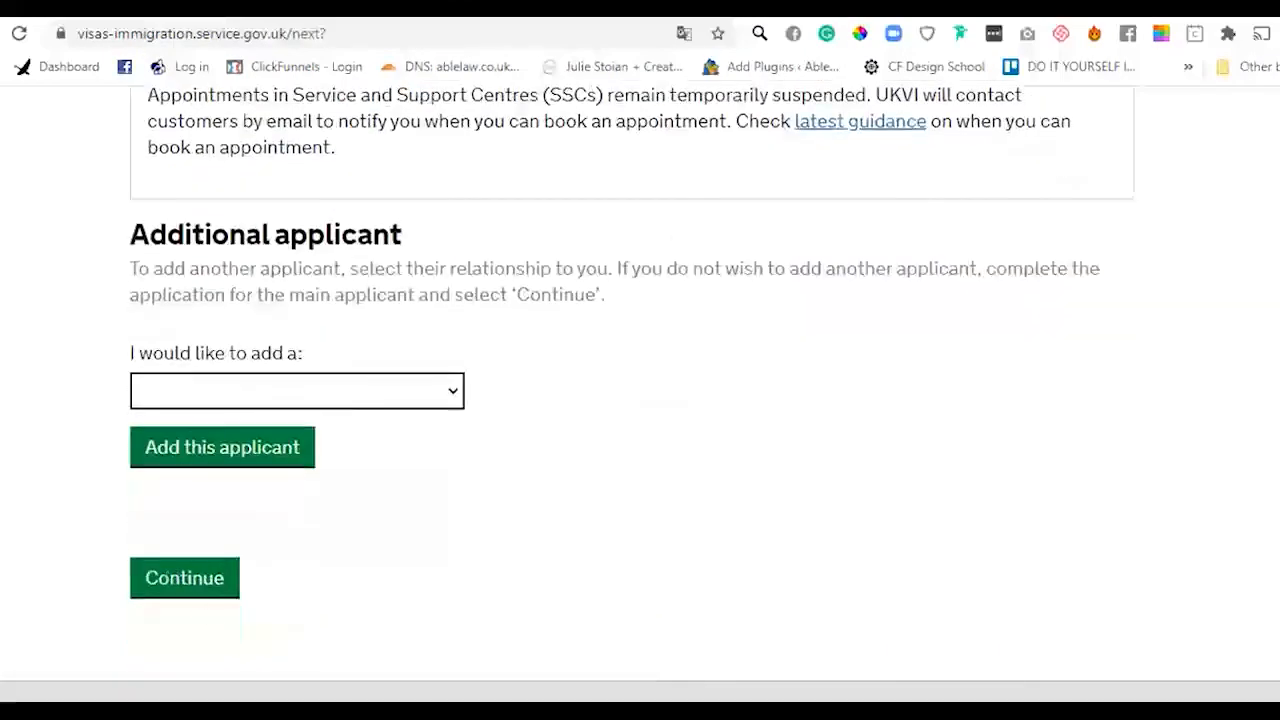
click(138, 586)
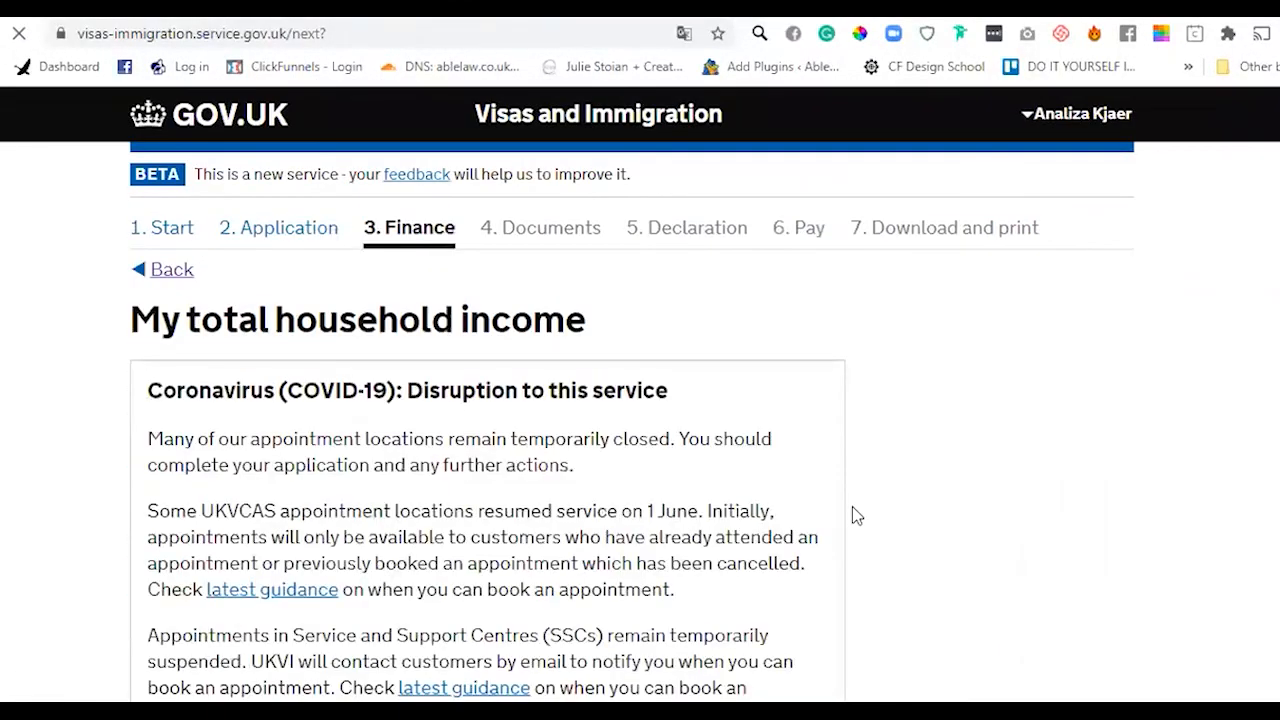
scroll(794, 249, down, 1)
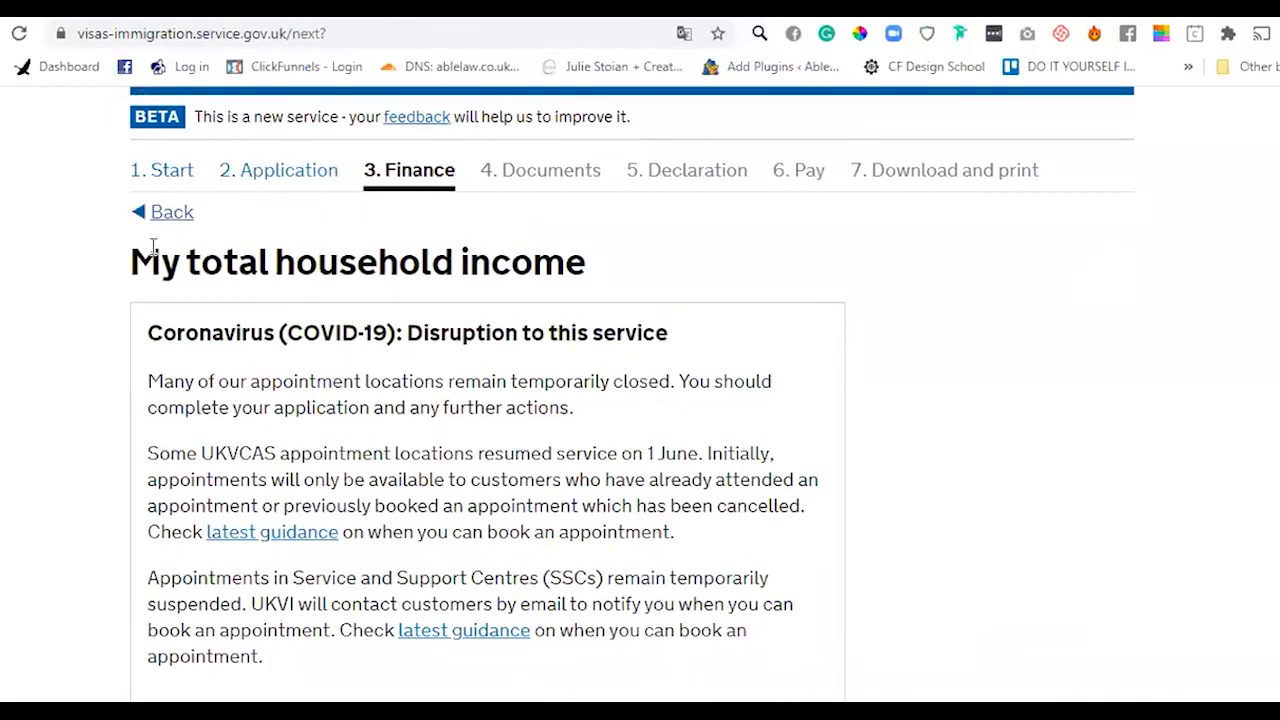
drag(131, 262, 588, 266)
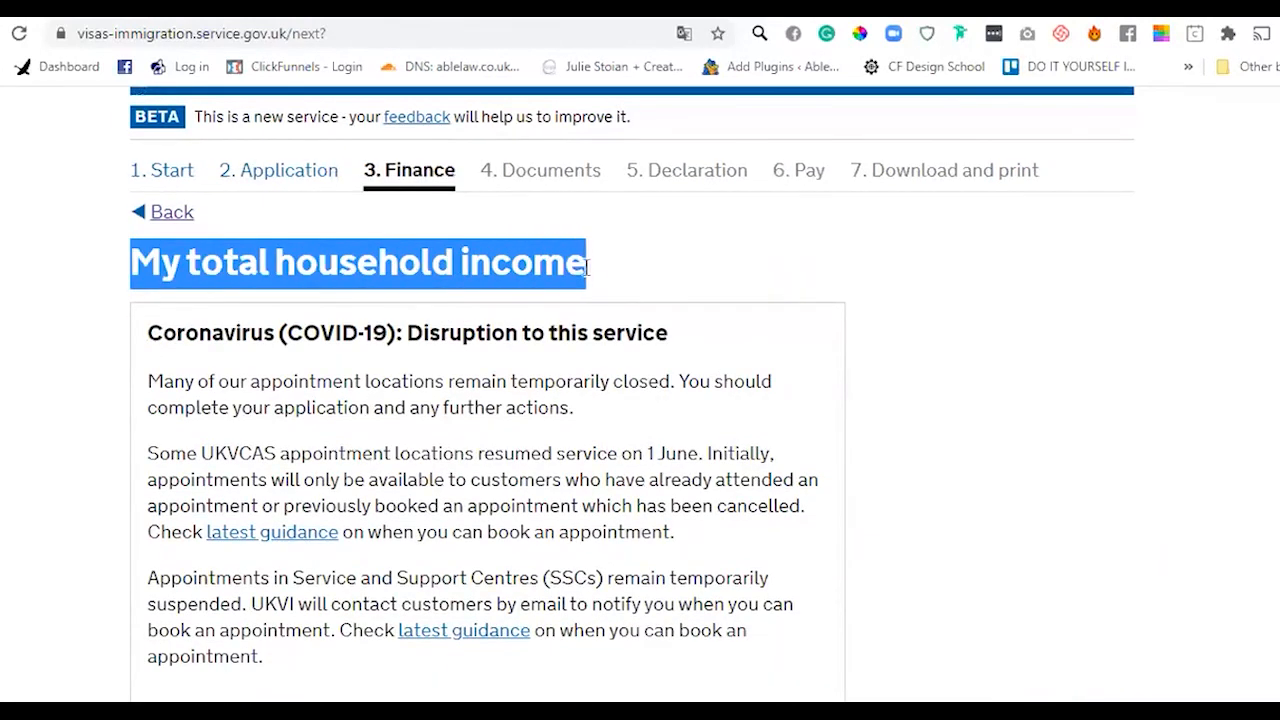
click(622, 277)
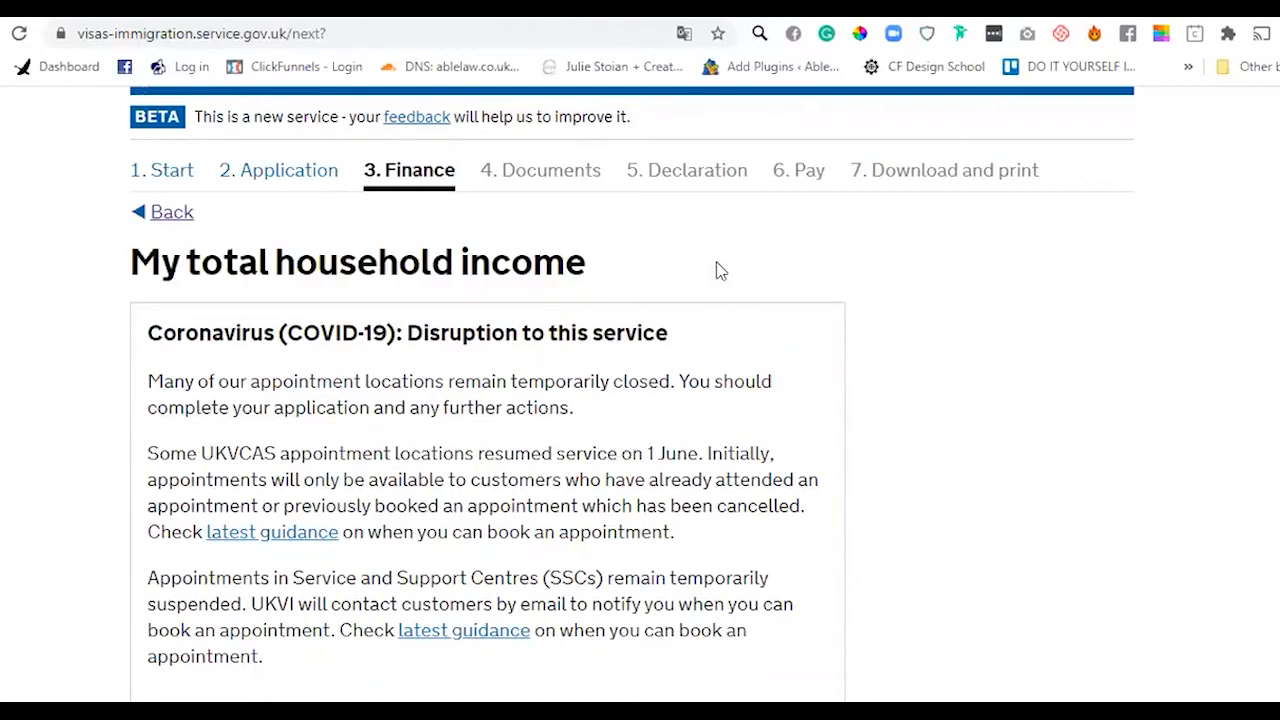
scroll(640, 392, up, 1)
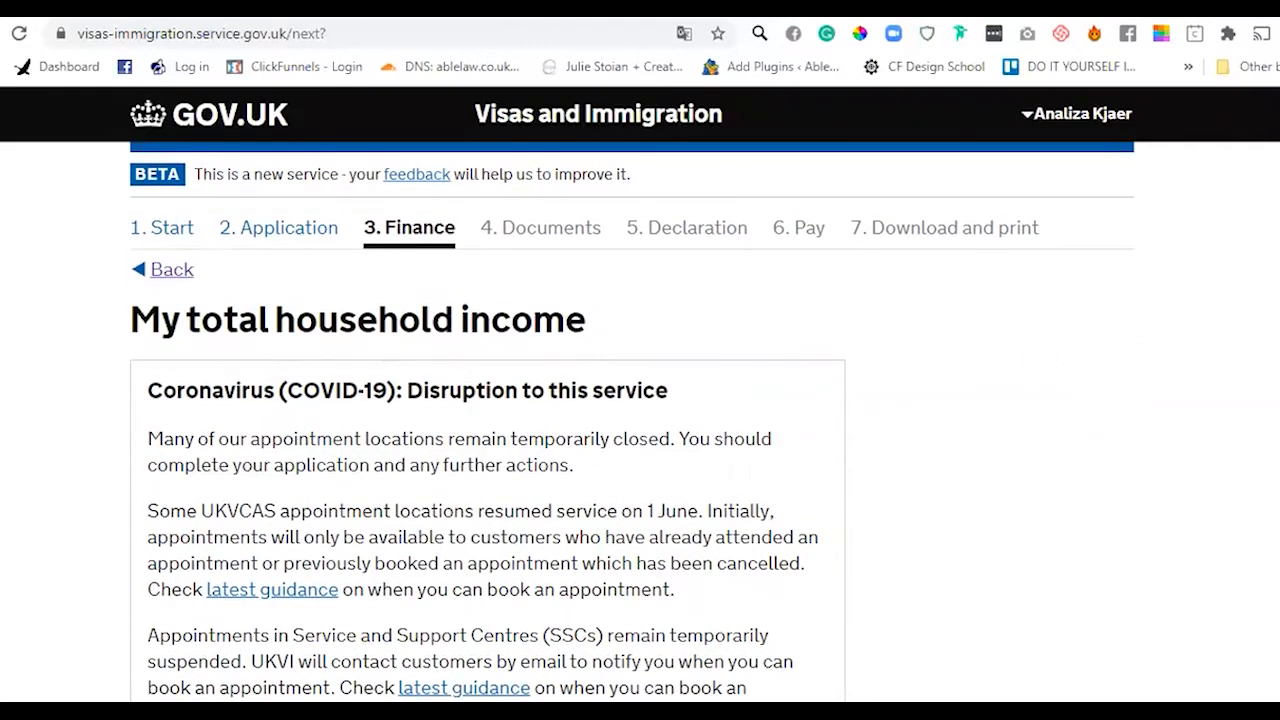
scroll(640, 396, down, 7)
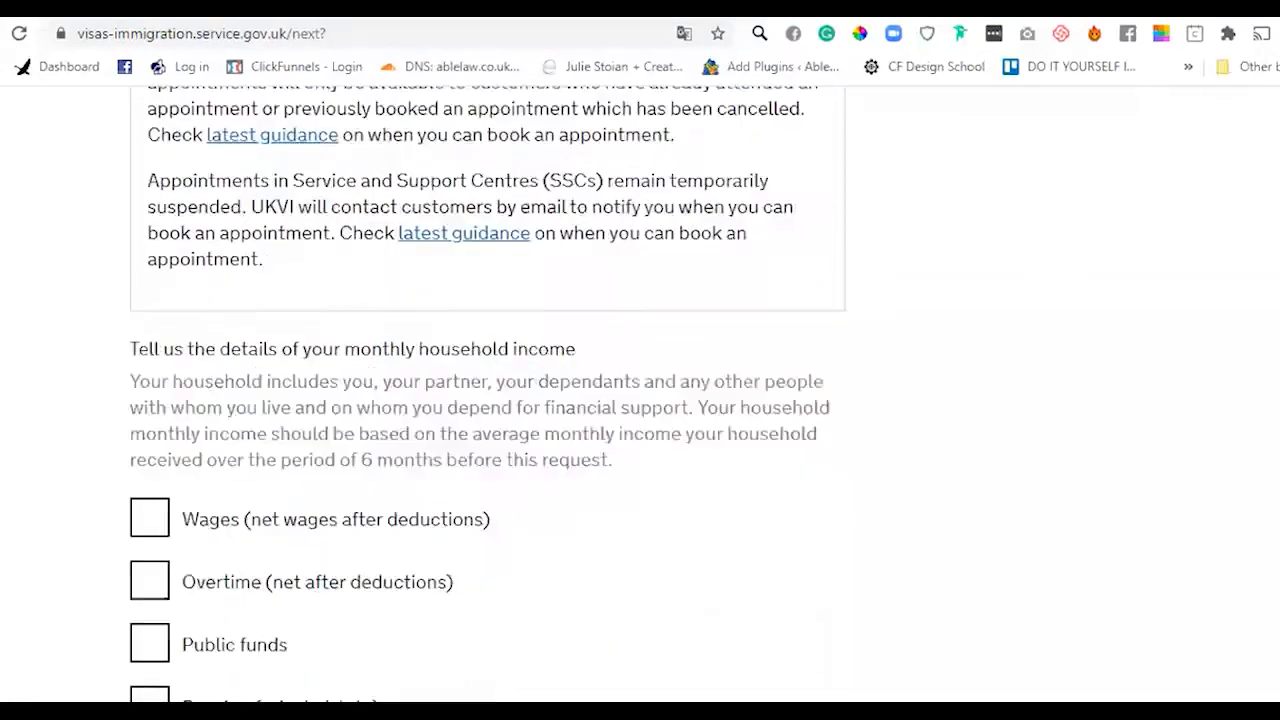
scroll(640, 396, up, 7)
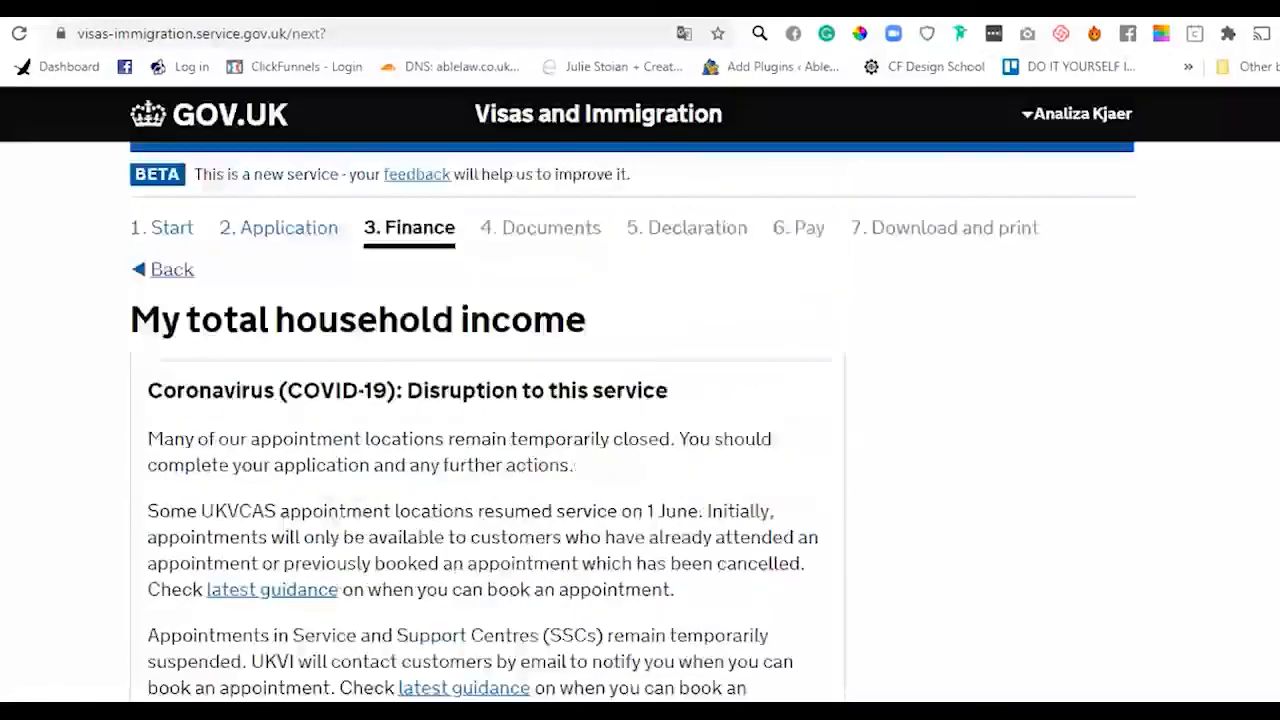
scroll(640, 396, down, 7)
scroll(640, 396, up, 7)
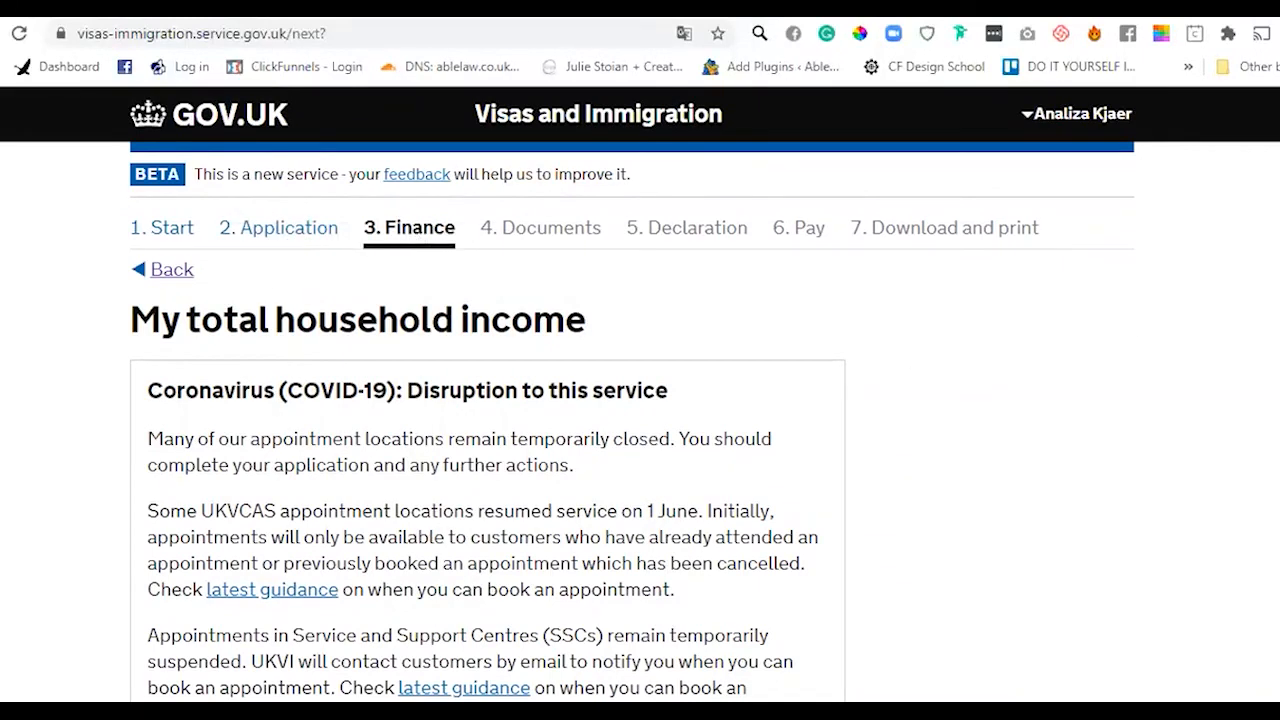
scroll(487, 420, down, 10)
scroll(487, 420, up, 10)
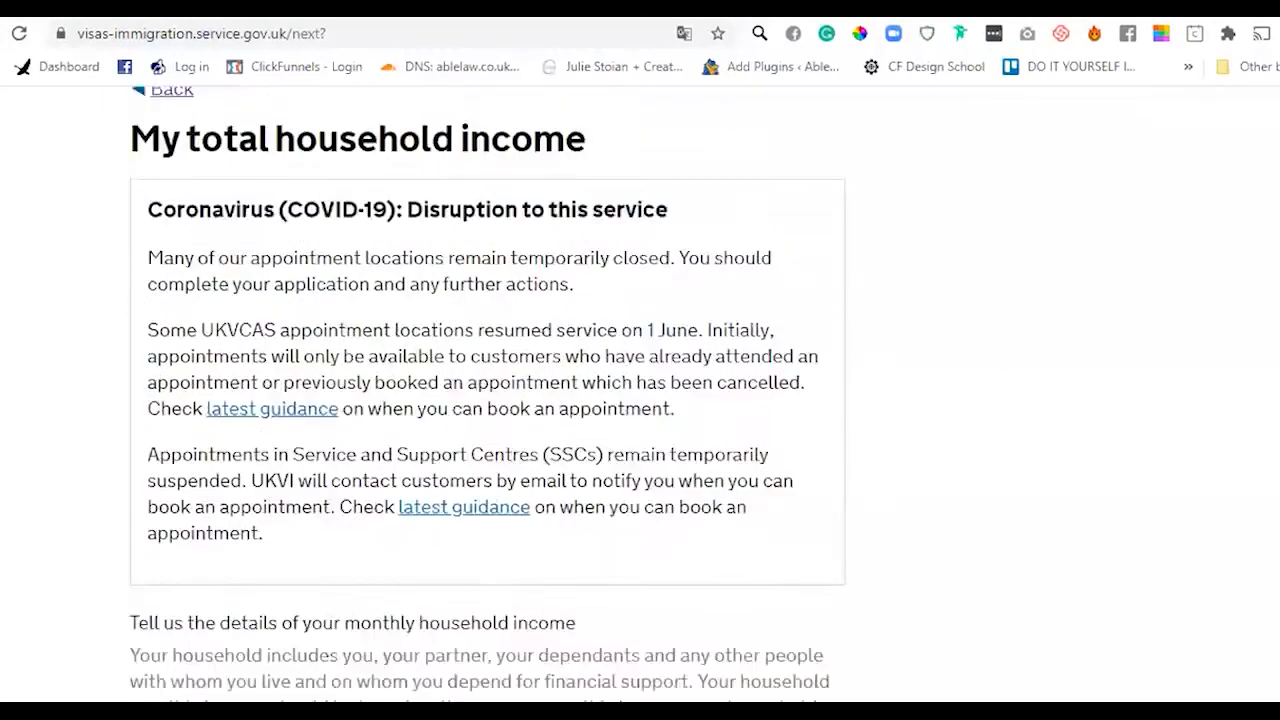